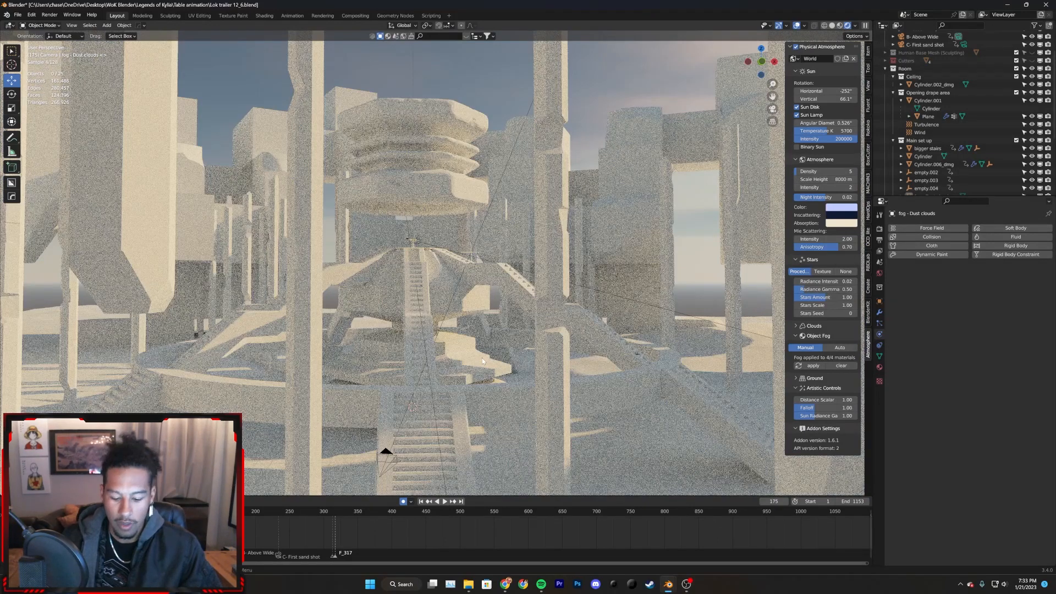
- Play the animation through the scene camera and stop playback at frame 138
click(173, 512)
key(space)
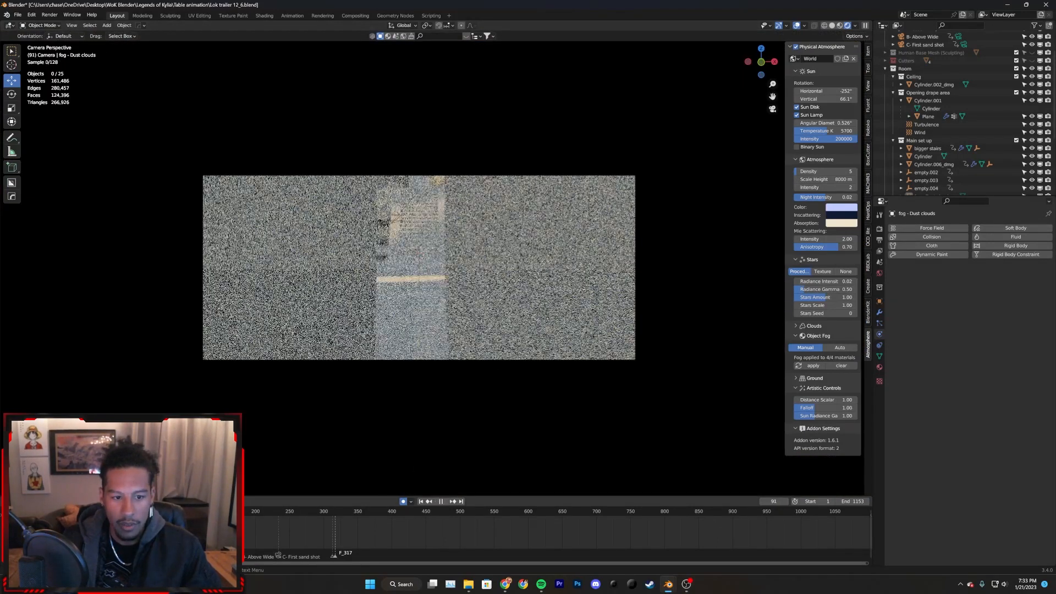
key(space)
click(212, 511)
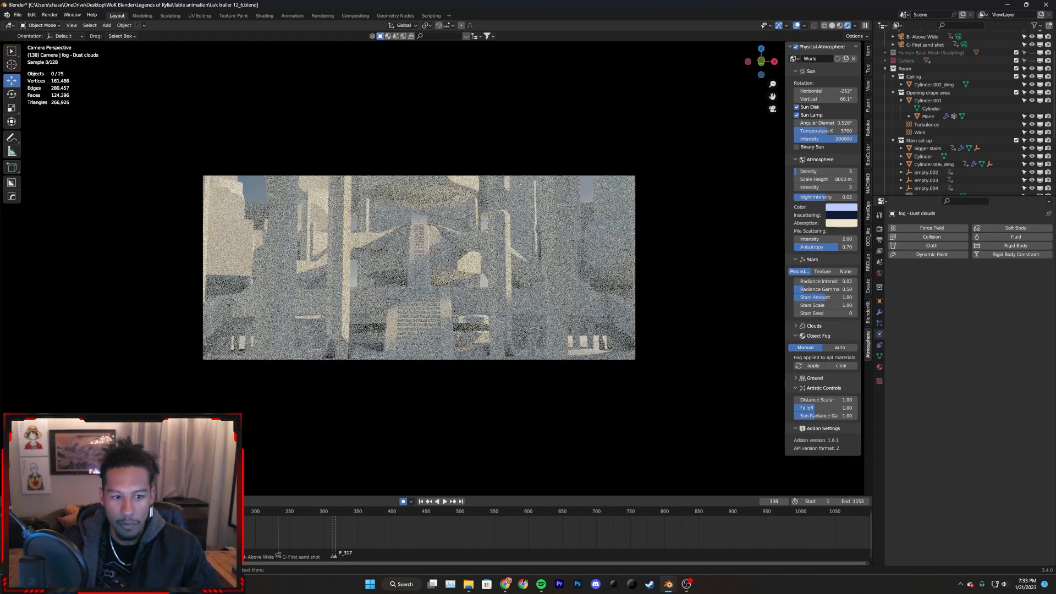
- Toggle the viewport visibility of the fog - Dust clouds and fog - general objects to compare their effect on the shot
scroll(434, 282, up, 3)
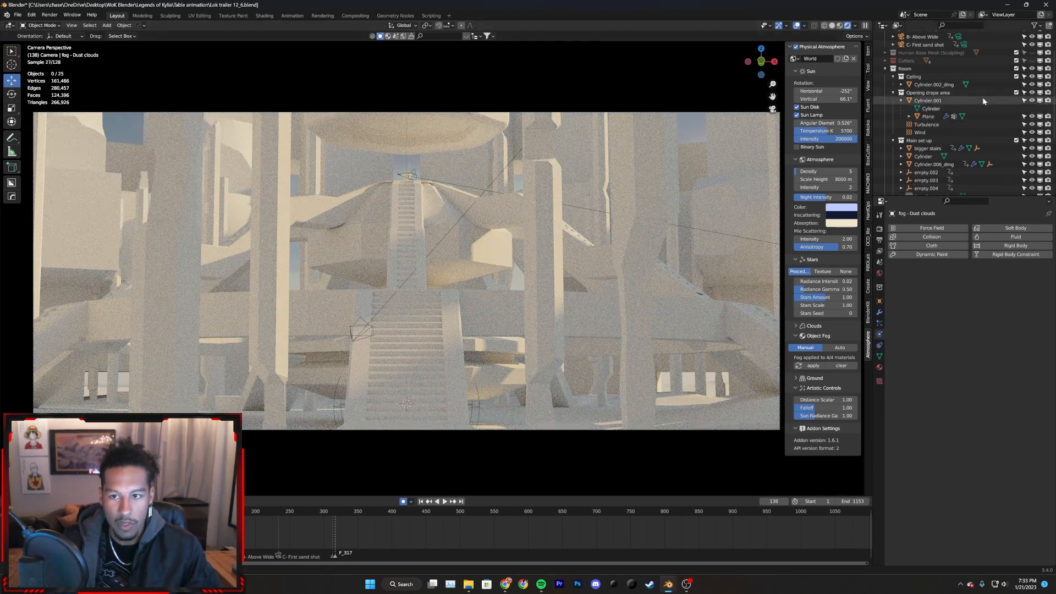
scroll(971, 180, down, 4)
click(1032, 141)
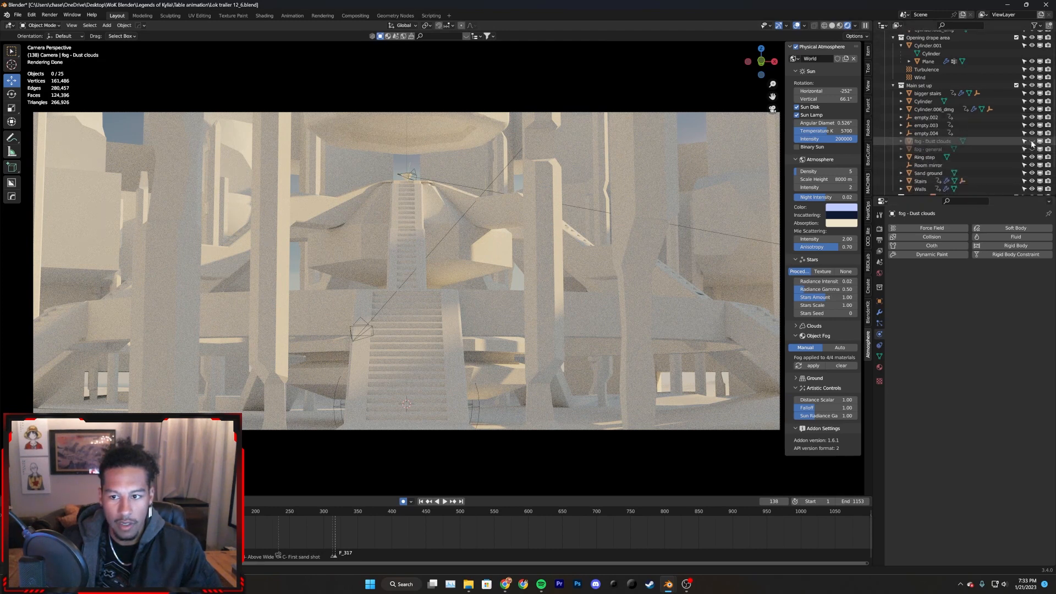
click(1032, 149)
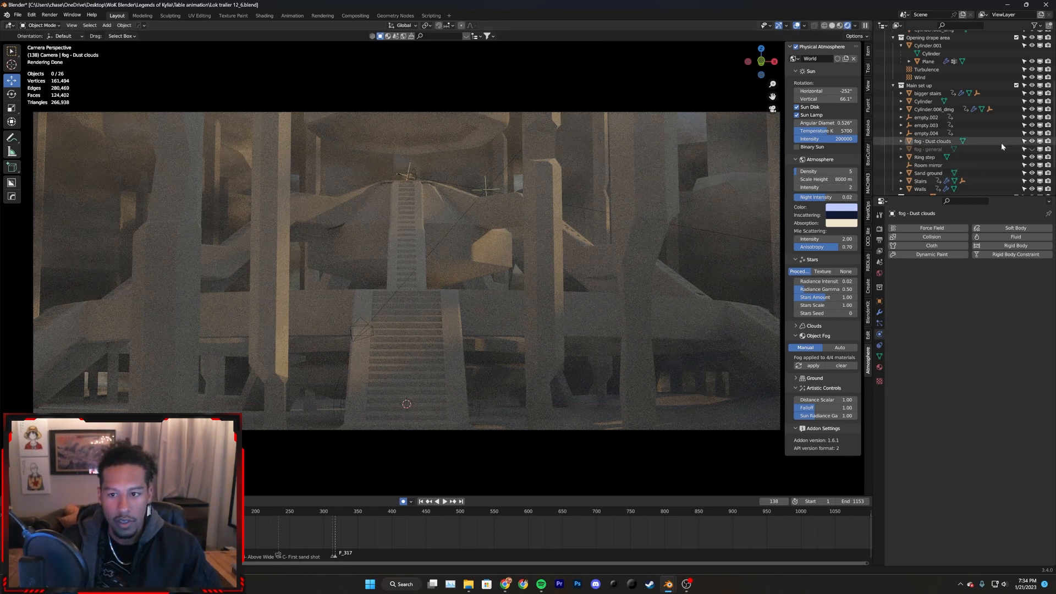
click(1031, 141)
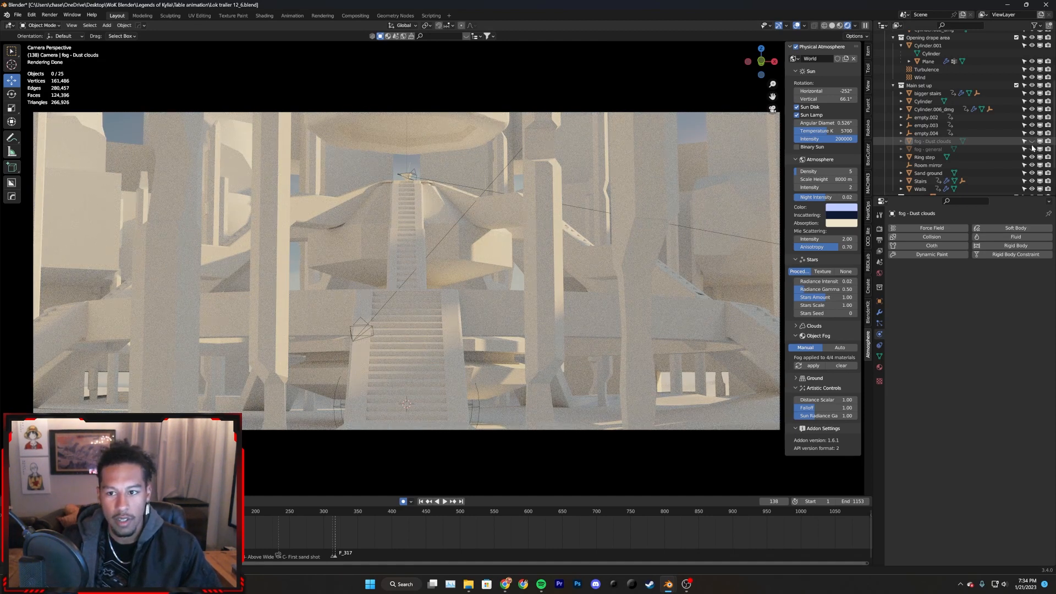
click(1032, 149)
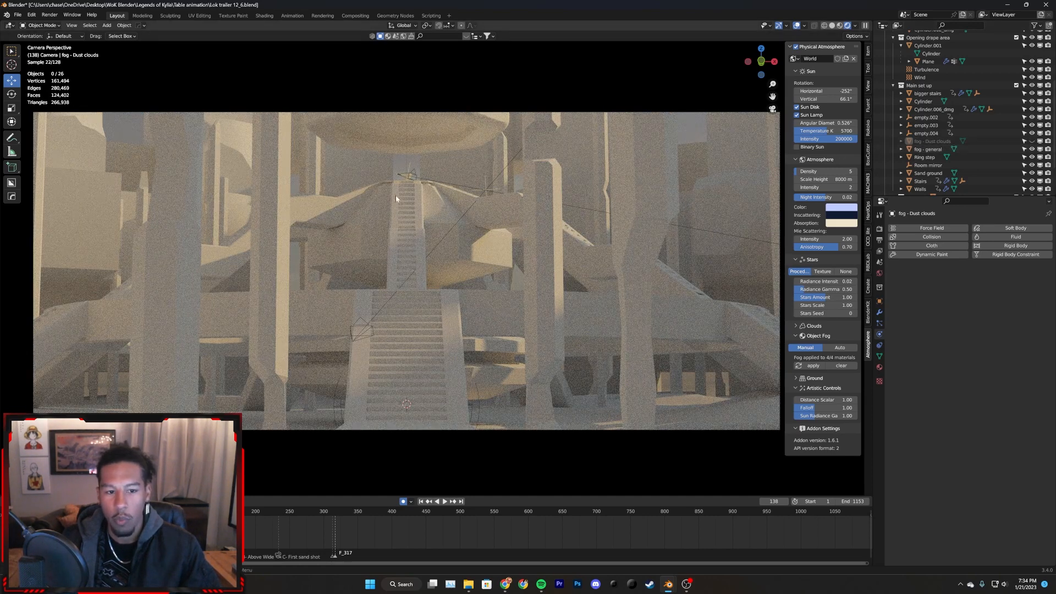
click(1031, 149)
click(1032, 141)
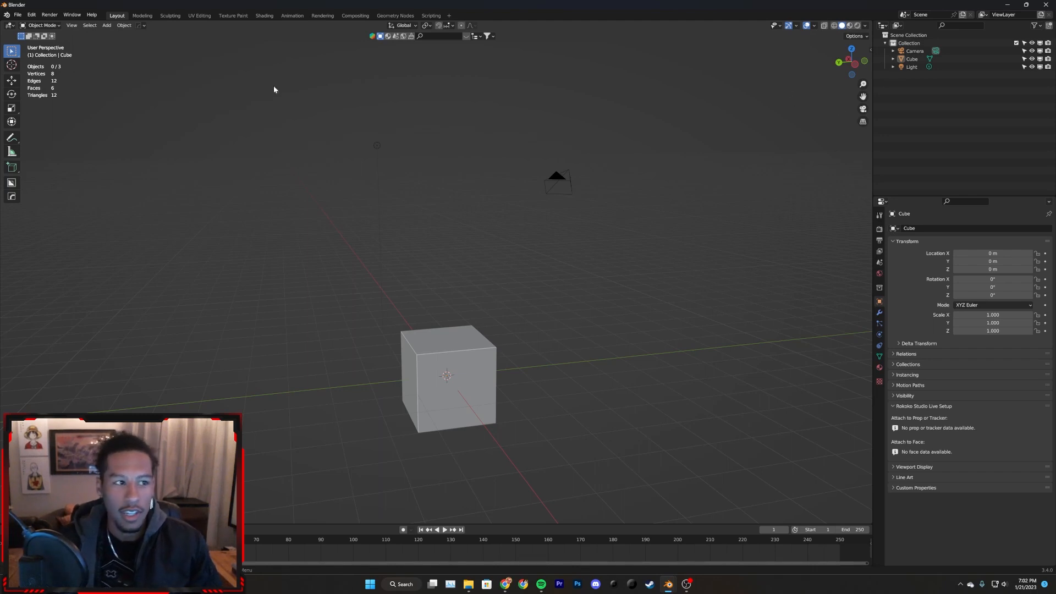
- Open the add-on preferences and list all add-ons instead of only the enabled ones
click(32, 14)
click(66, 132)
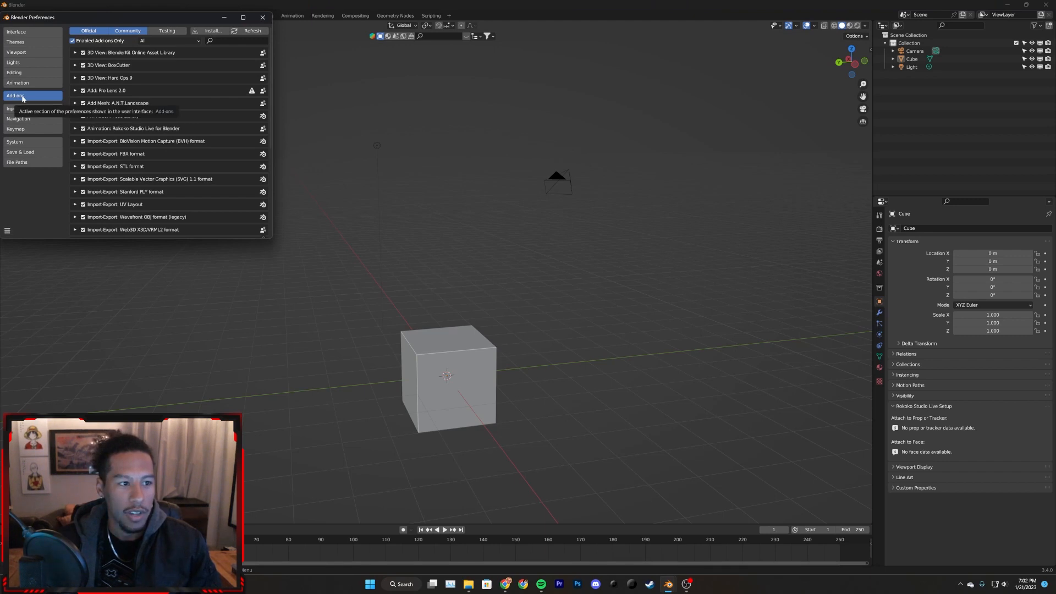
click(101, 41)
click(217, 41)
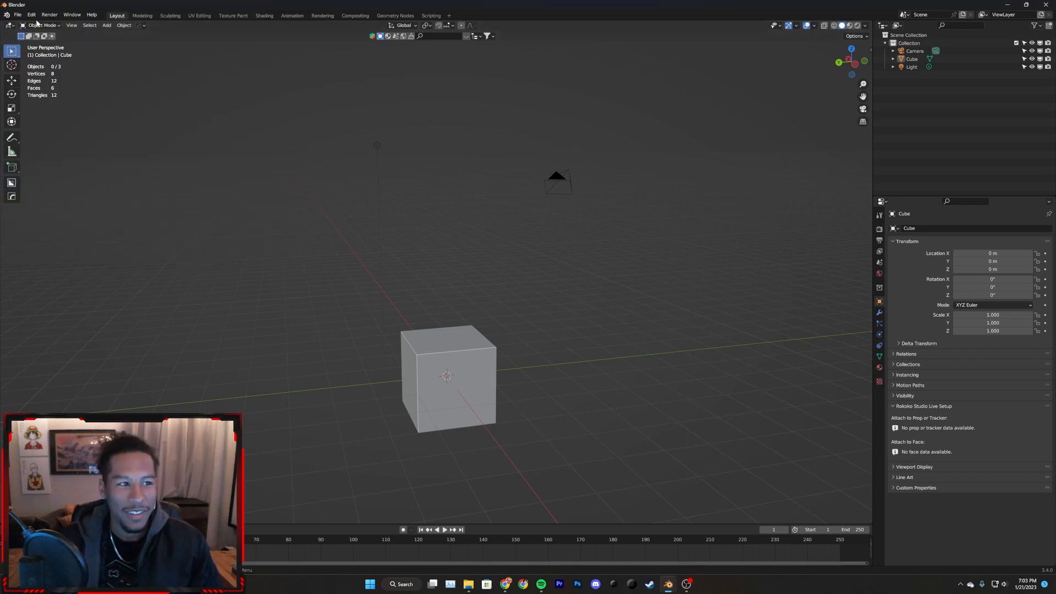
- Search the add-ons for "node", examine the Node Wrangler details, and close the preferences
click(33, 15)
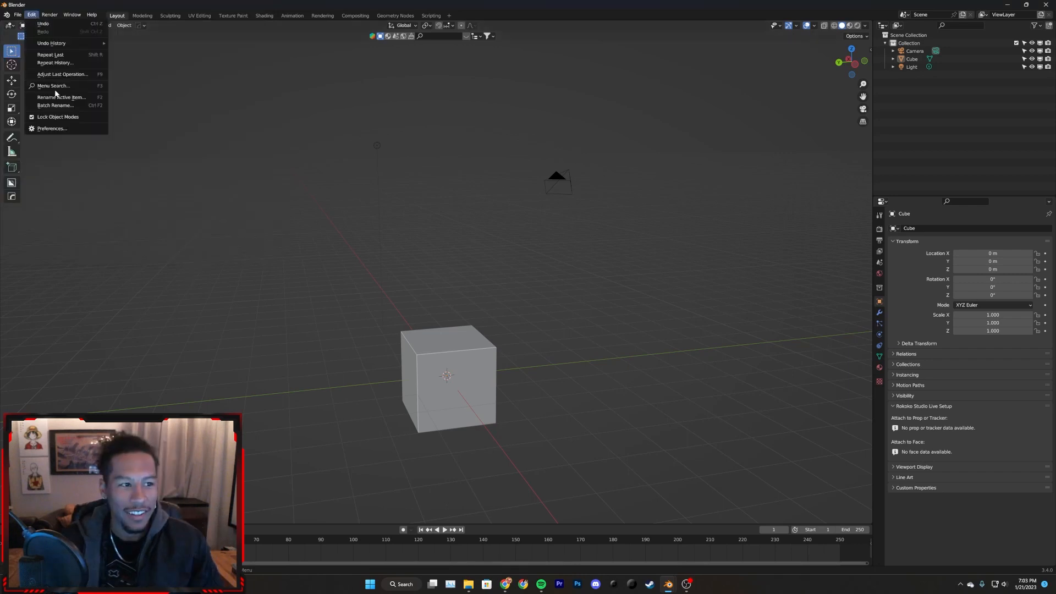
click(55, 130)
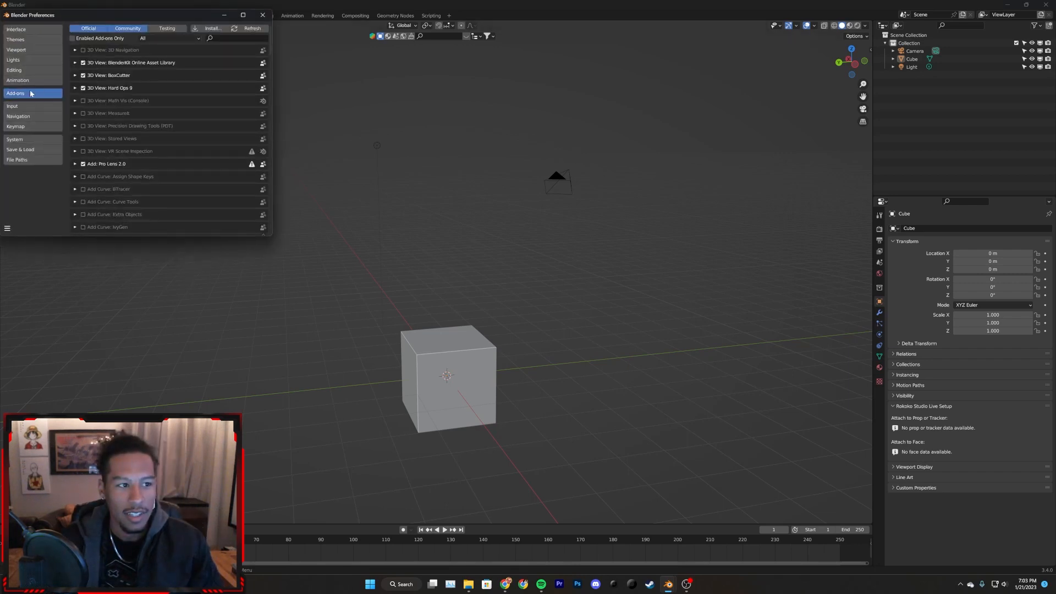
text(node)
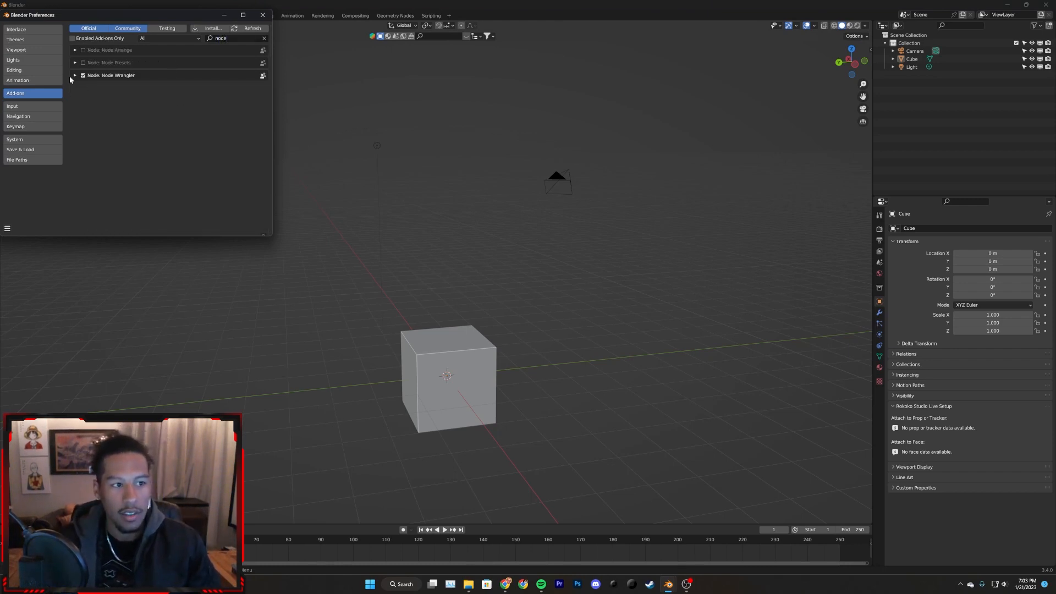
click(118, 76)
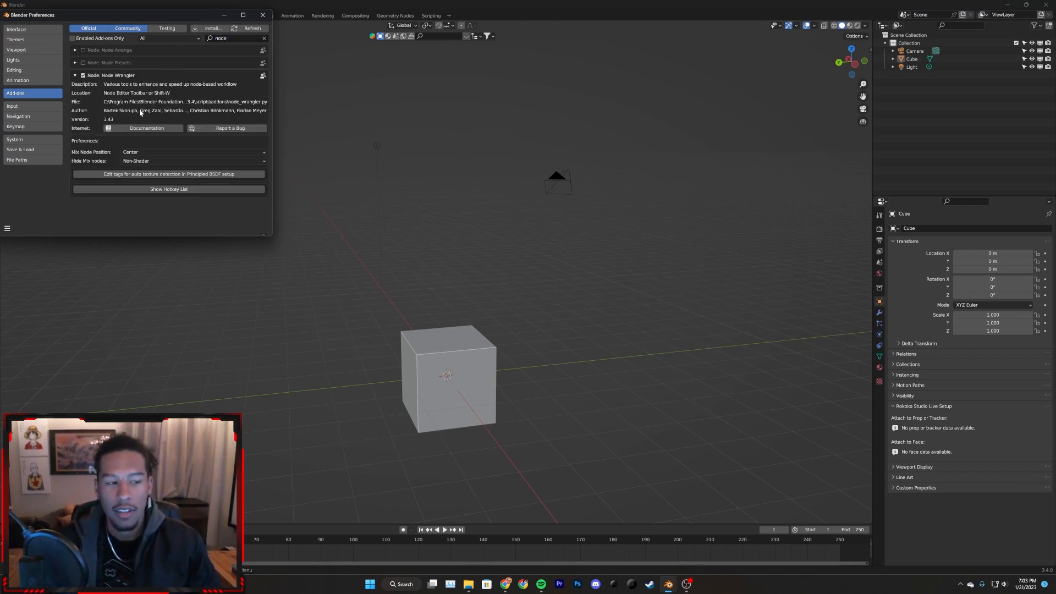
click(76, 76)
click(262, 14)
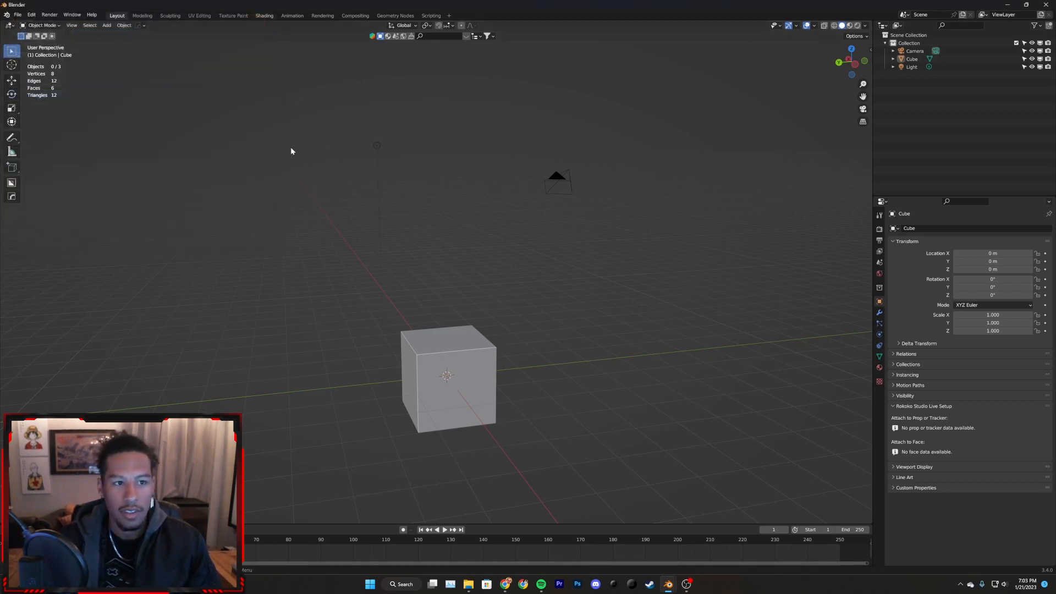
- Switch to Chrome, open the BlenderKit website from the search results, look over its home page, and return to Blender
drag(1055, 88, 383, 2)
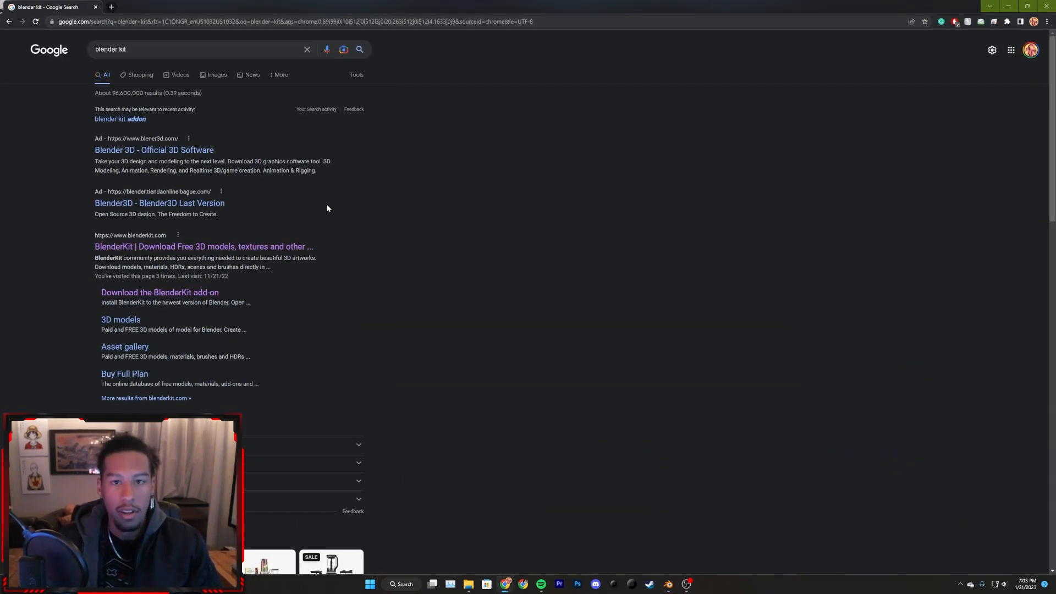
click(253, 248)
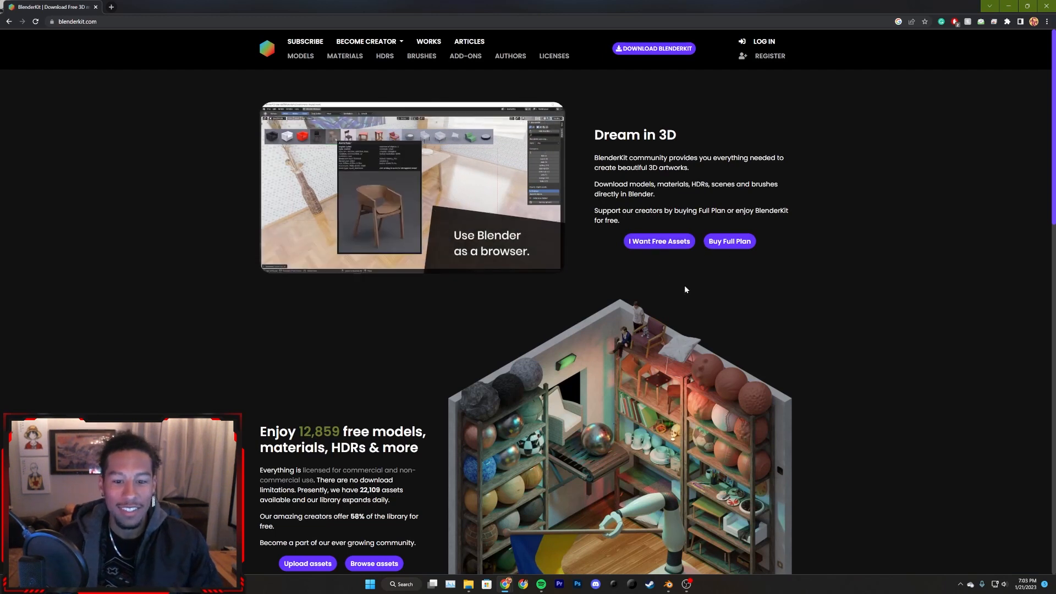
scroll(692, 289, down, 2)
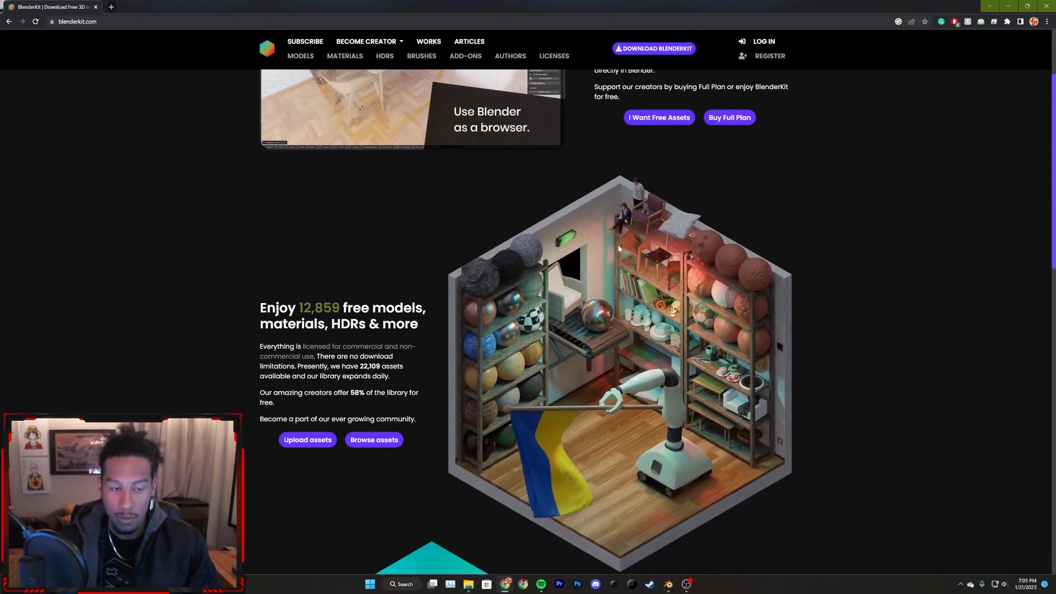
scroll(618, 244, up, 2)
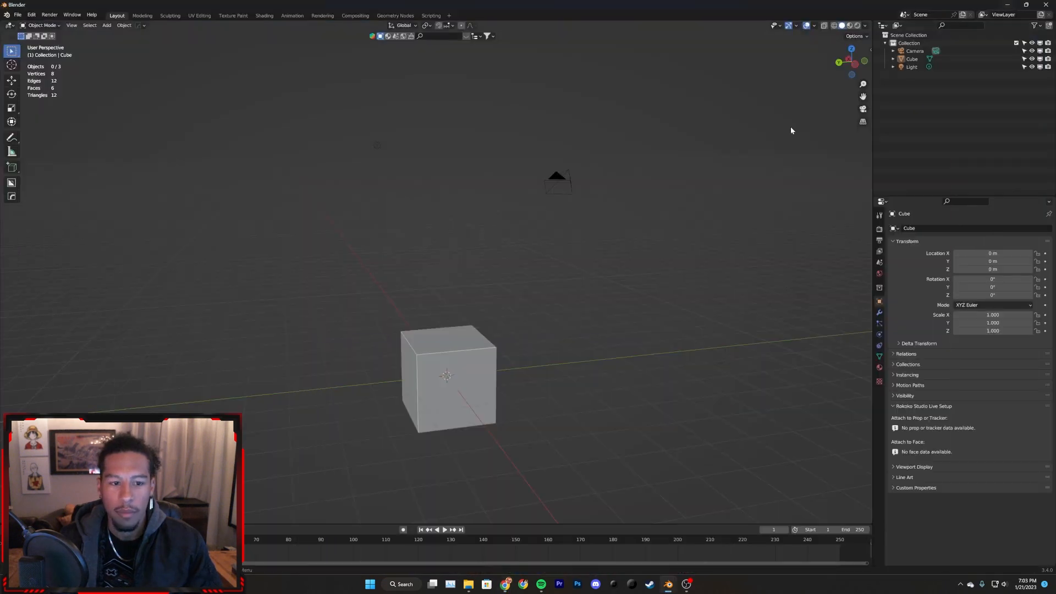
click(1008, 6)
- Search the add-ons in the preferences for "blender" and examine the BlenderKit Online Asset Library details
click(16, 15)
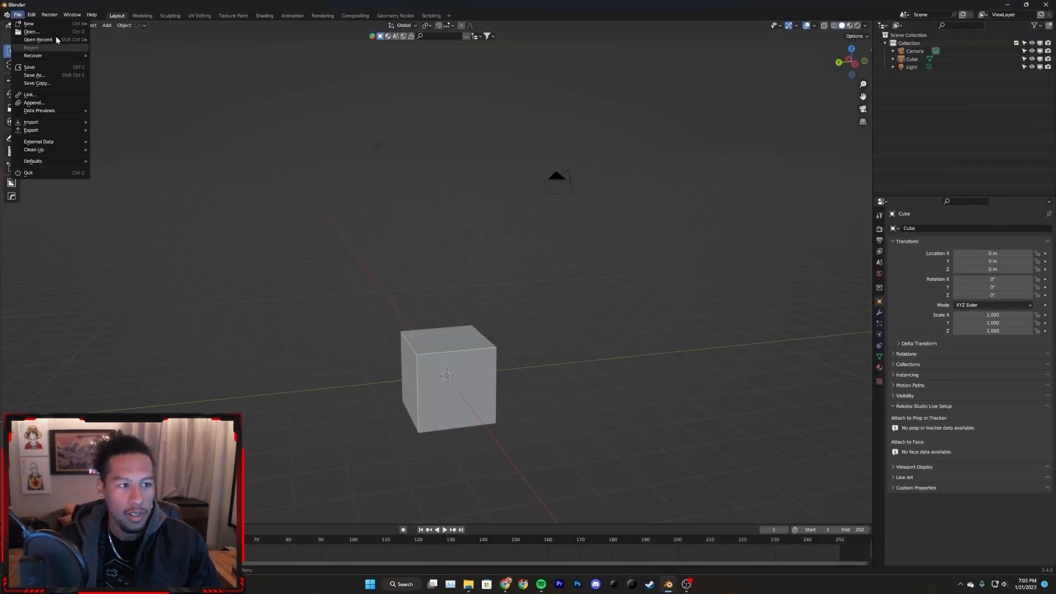
click(33, 15)
click(33, 16)
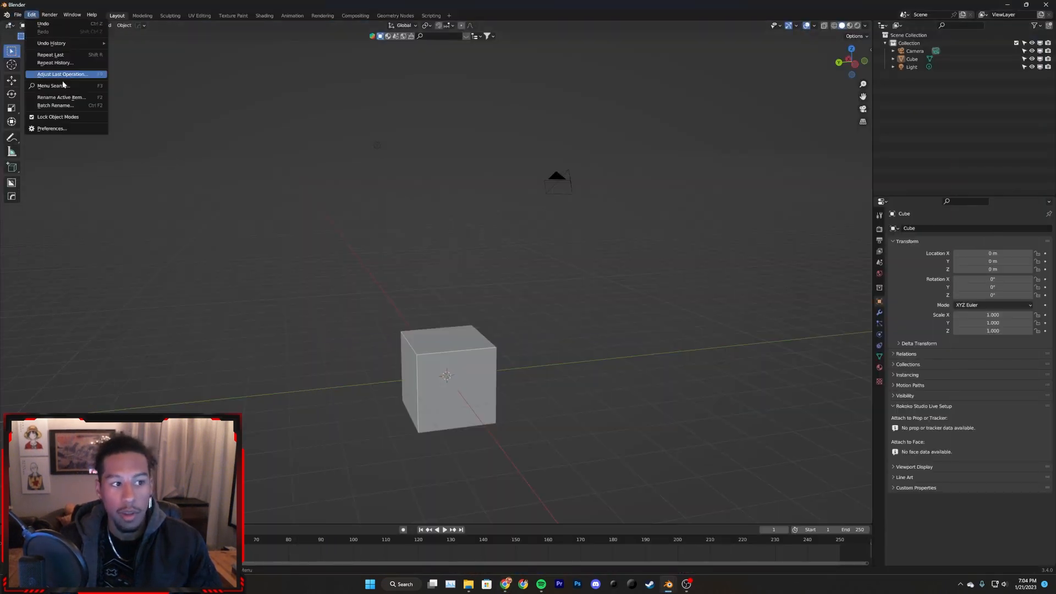
click(62, 128)
click(231, 37)
key(BackSpace)
key(BackSpace)
key(BackSpace)
key(BackSpace)
text(blender)
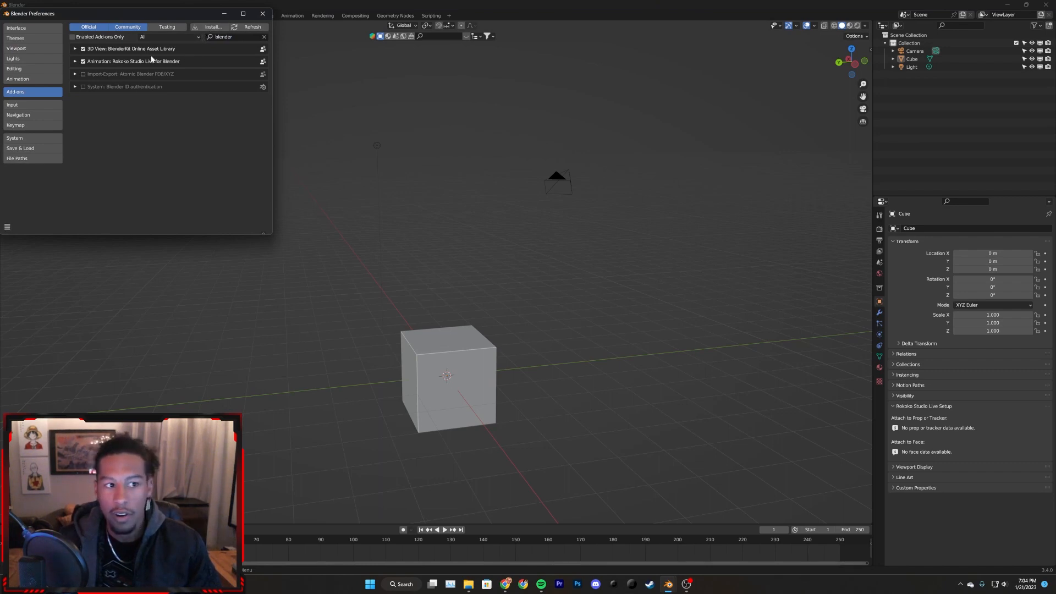
click(76, 49)
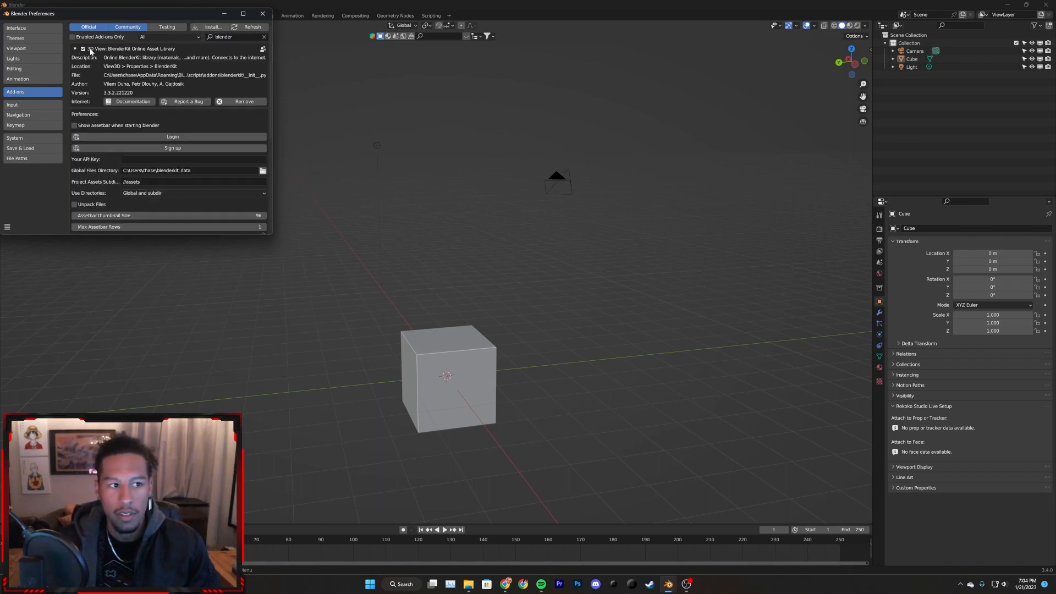
click(75, 49)
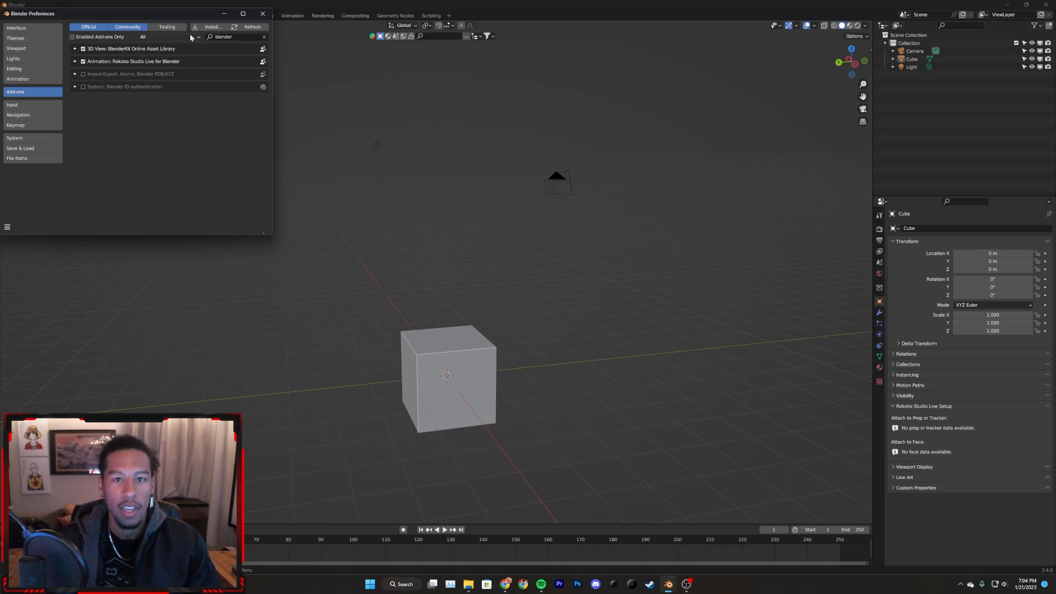
- Look at the file browser for installing an add-on from disk, and close the preferences without installing anything
click(209, 27)
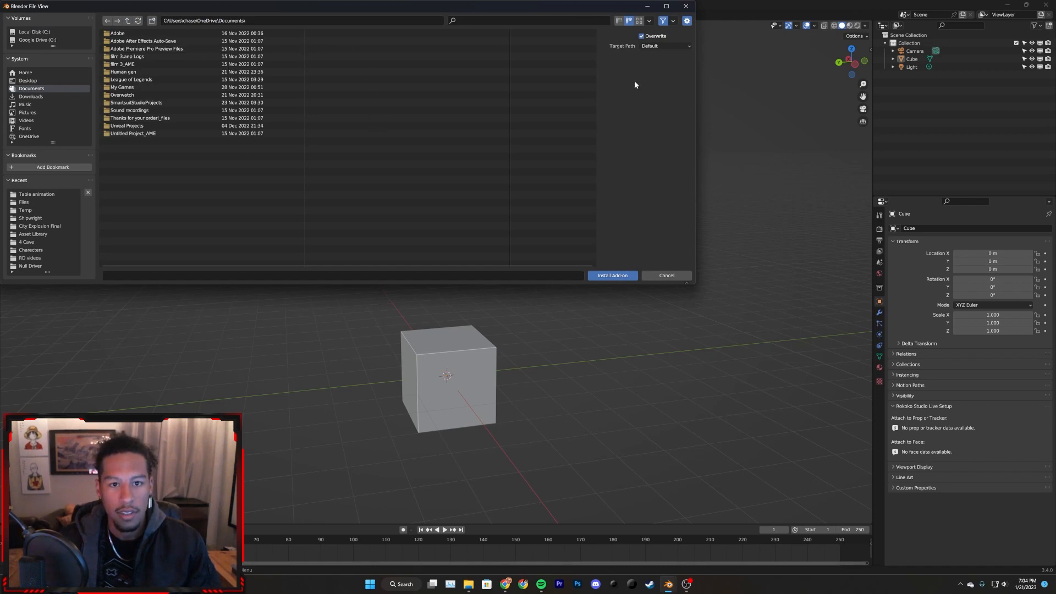
click(685, 6)
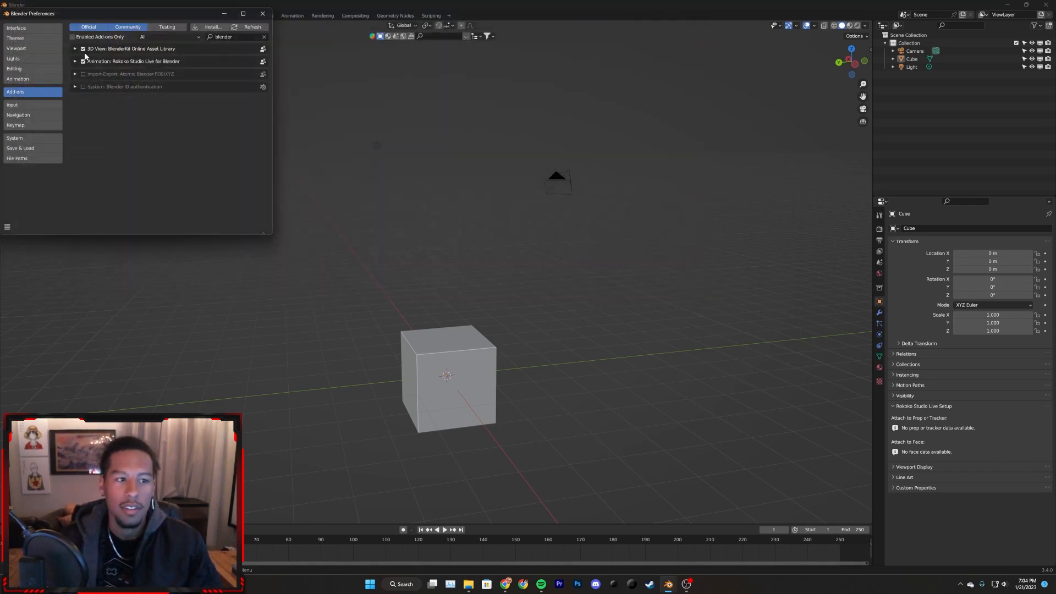
click(277, 26)
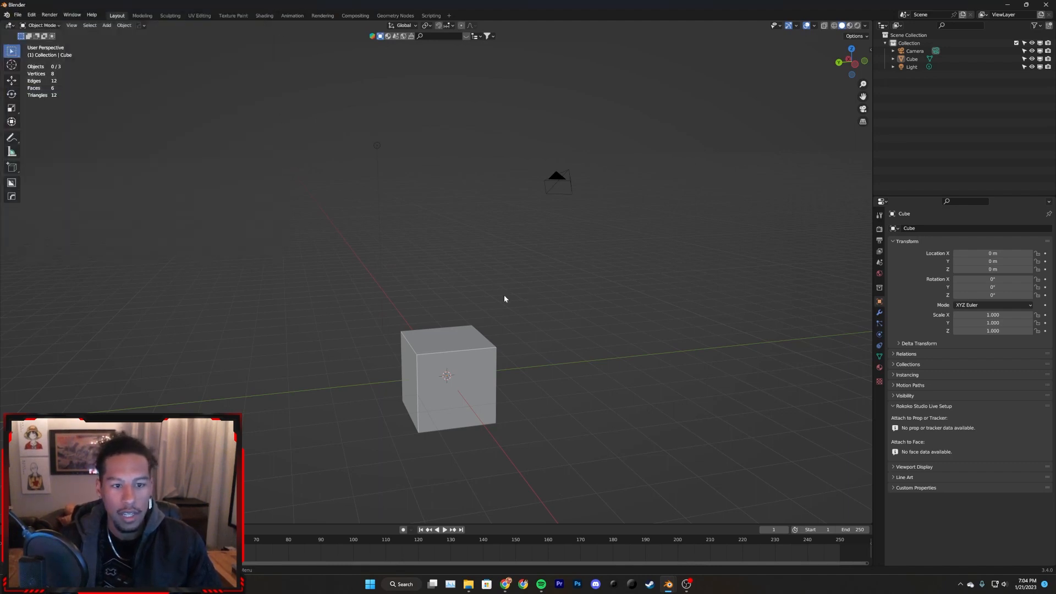
- Delete the default camera, cube and light from the scene
middle_drag(503, 295, 560, 339)
scroll(539, 349, down, 3)
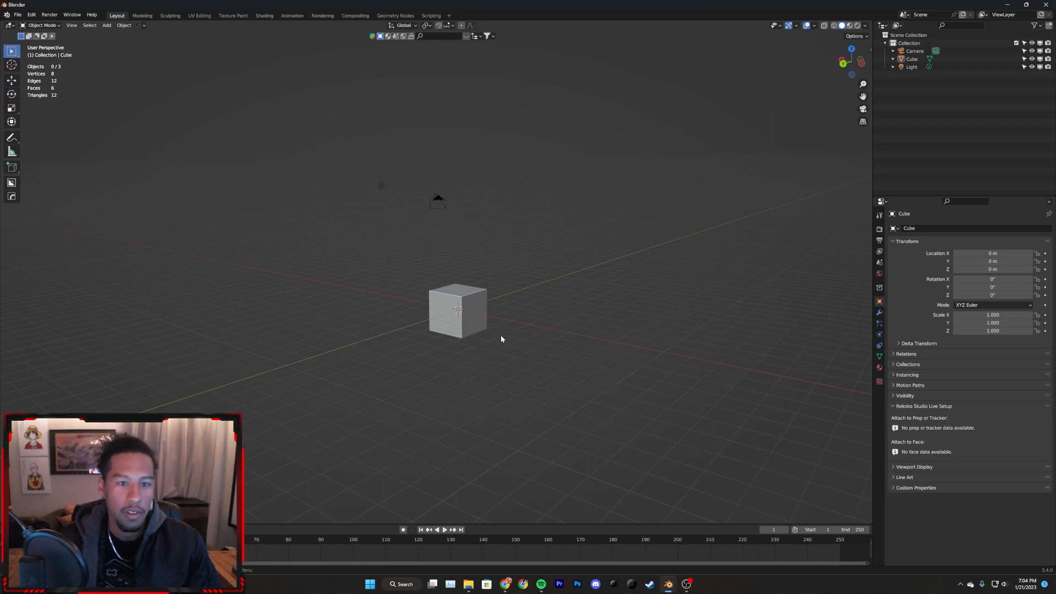
drag(648, 448, 292, 116)
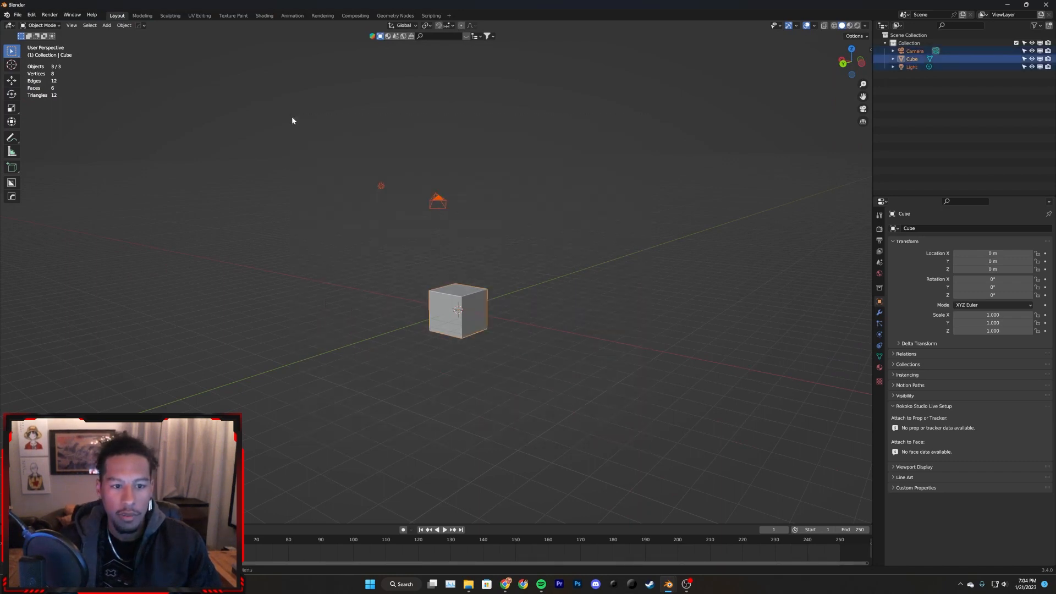
key(Delete)
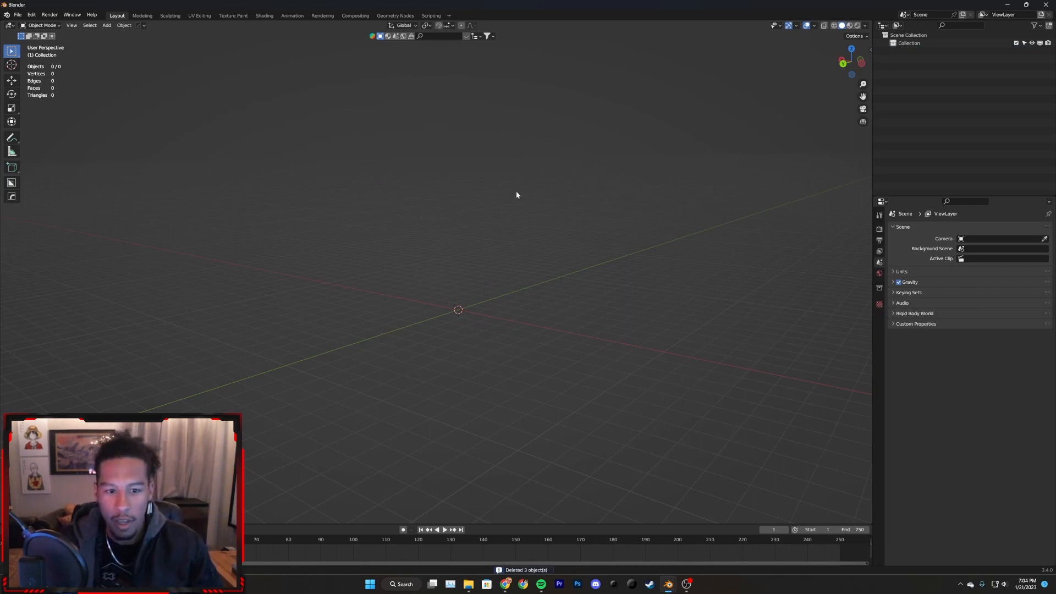
- Add a plane at the origin and scale it uniformly by 10
key(shift+a)
click(583, 211)
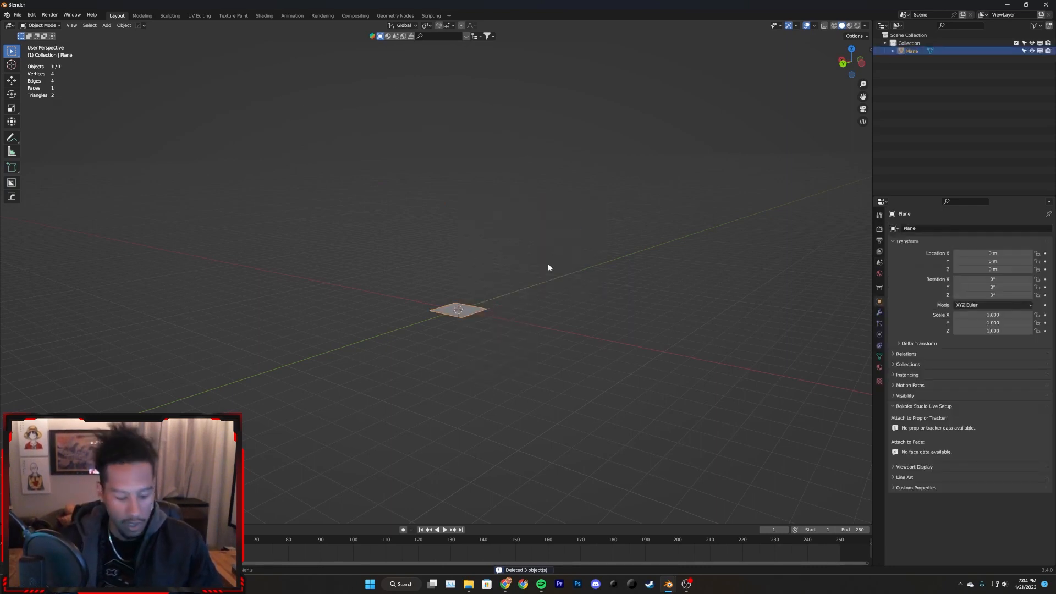
text(s)
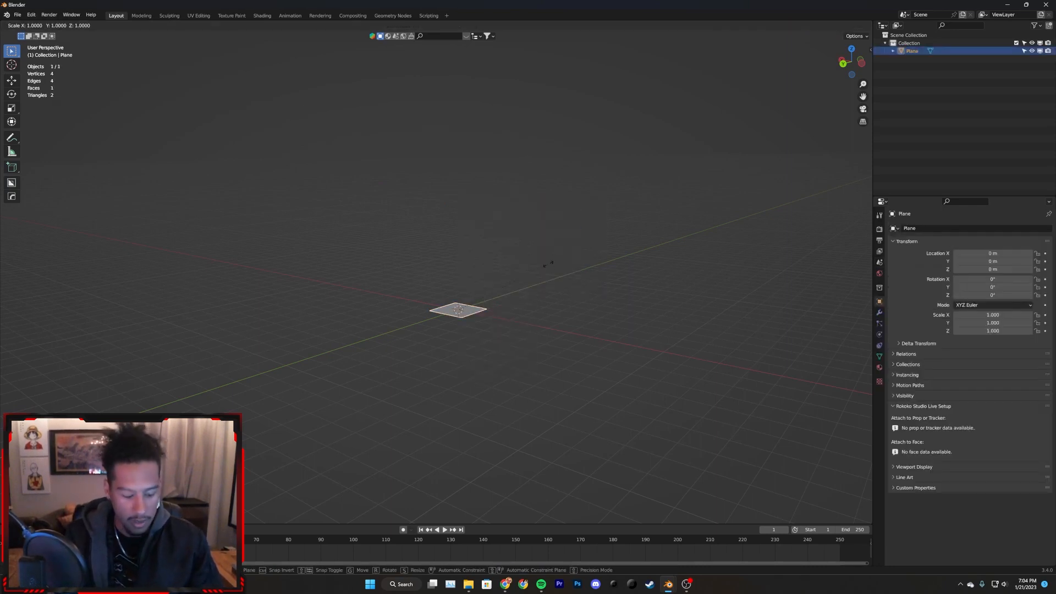
text(10)
key(Return)
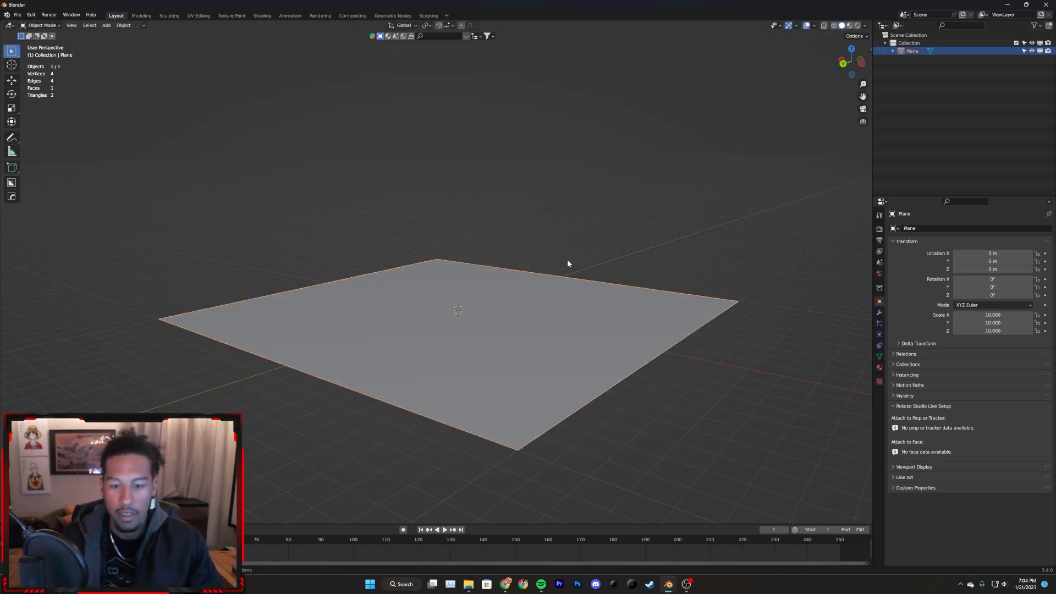
middle_drag(604, 309, 589, 331)
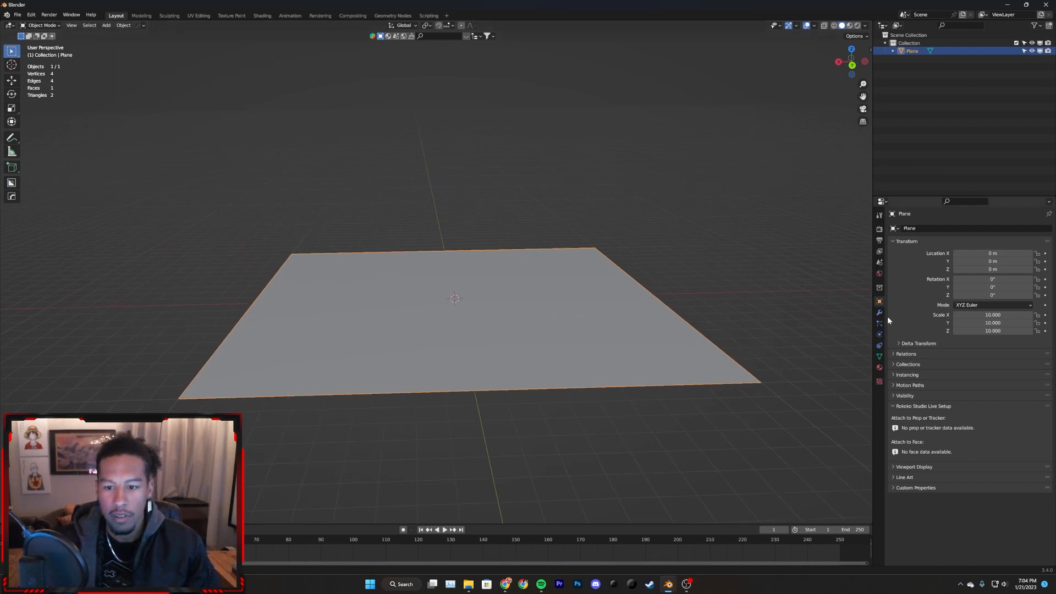
middle_drag(527, 345, 439, 320)
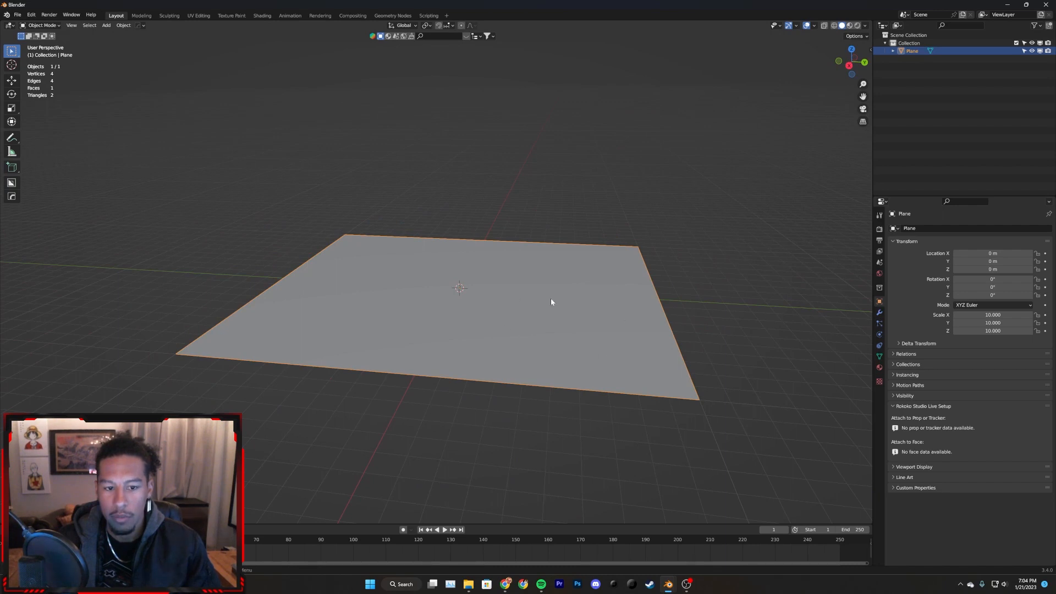
- Set the scene's render engine to Cycles and its device to GPU Compute
click(879, 230)
click(988, 229)
click(989, 257)
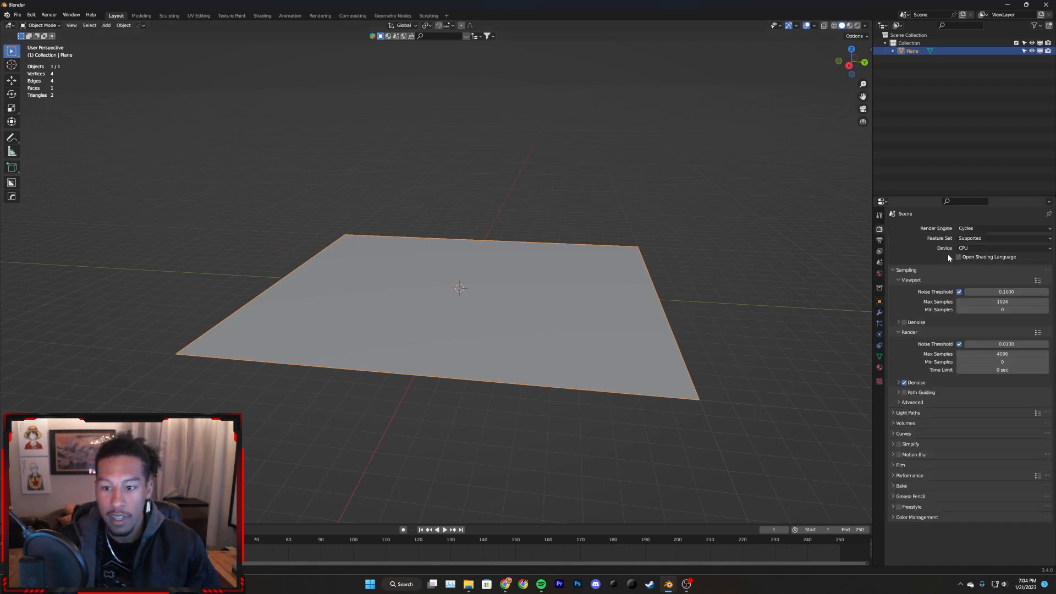
click(986, 248)
click(982, 269)
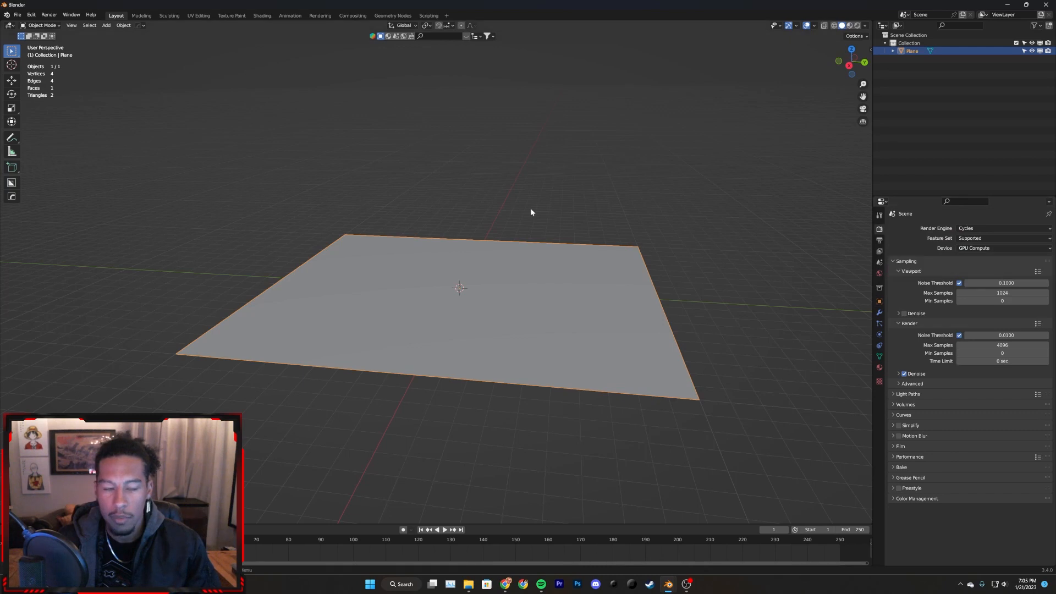
- Examine the Cycles render device settings in the system preferences, and close the preferences
click(31, 16)
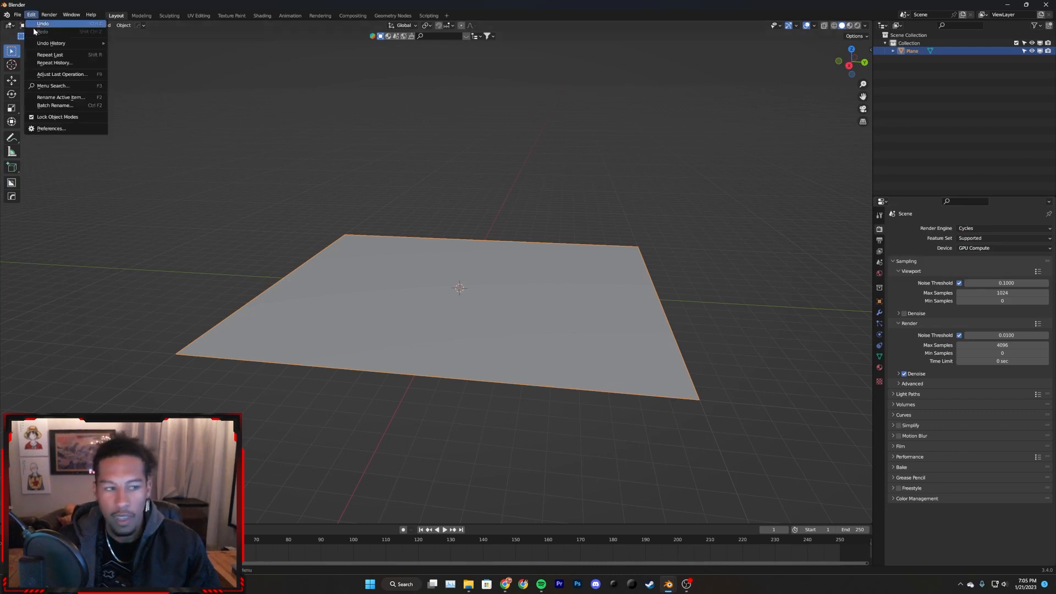
click(58, 129)
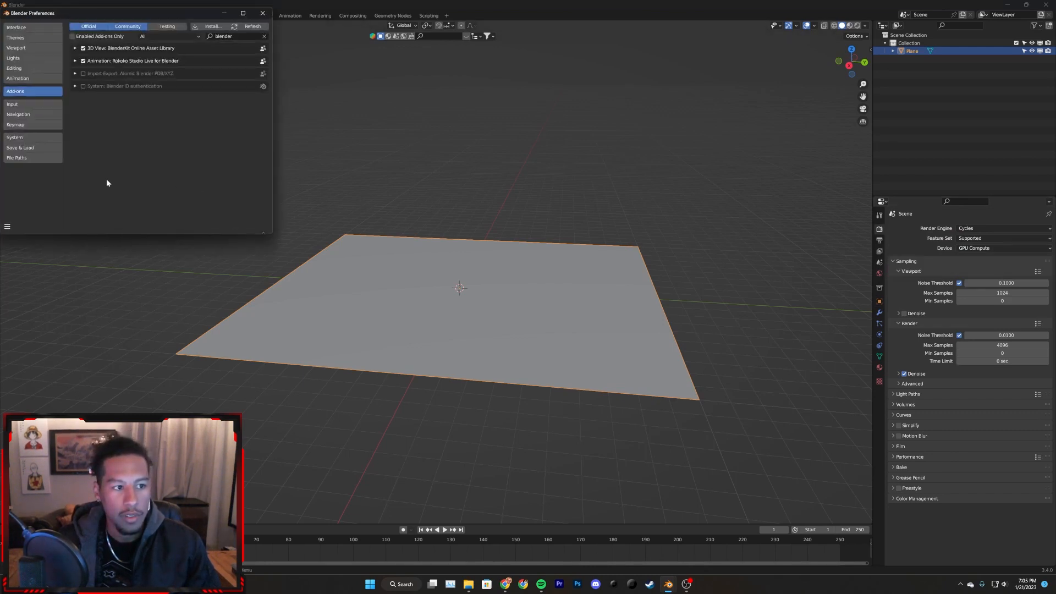
click(36, 137)
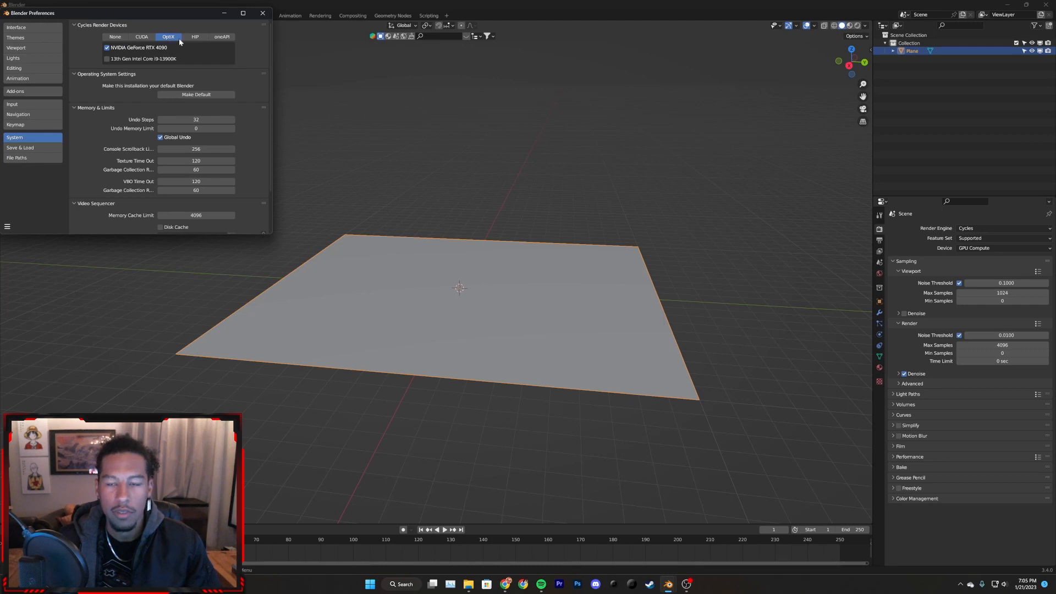
click(262, 13)
- Deselect the plane and add a monkey mesh at the origin
middle_drag(557, 216, 480, 320)
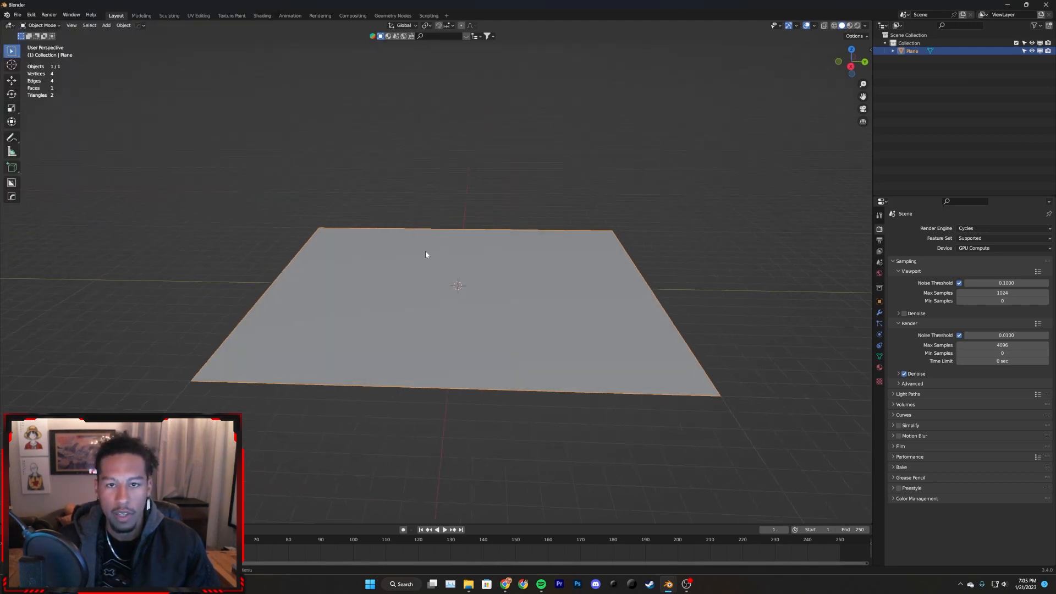
key(alt+a)
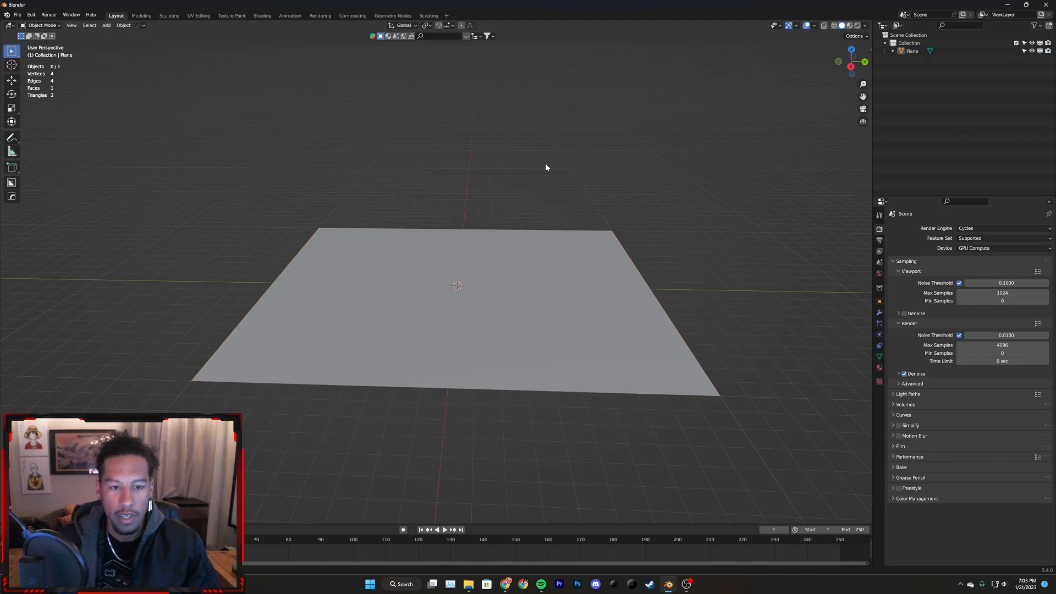
key(shift+a)
mouse_move(546, 165)
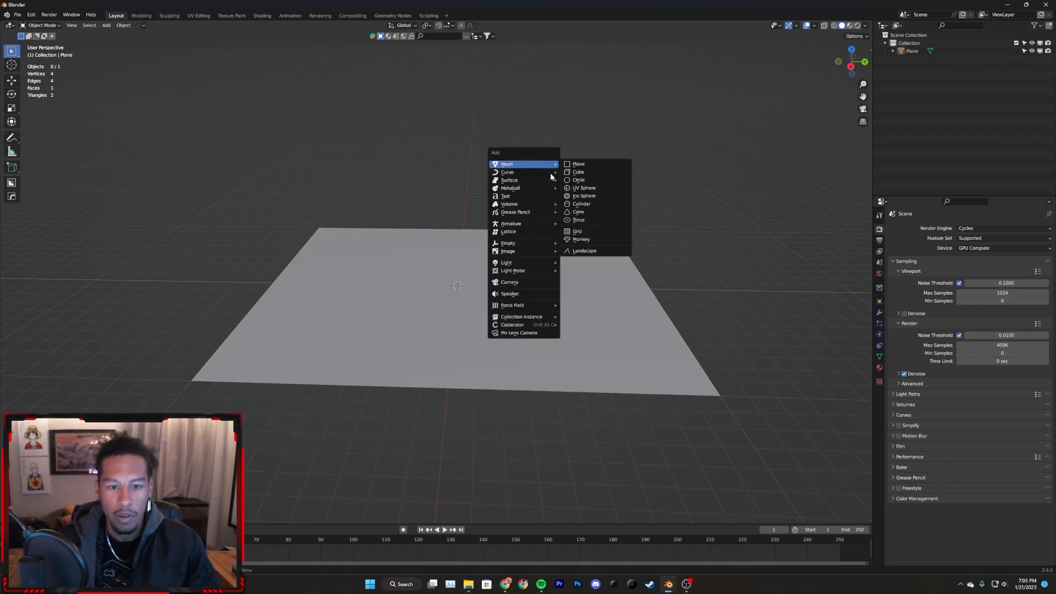
click(580, 239)
middle_drag(522, 249, 574, 264)
scroll(549, 253, up, 3)
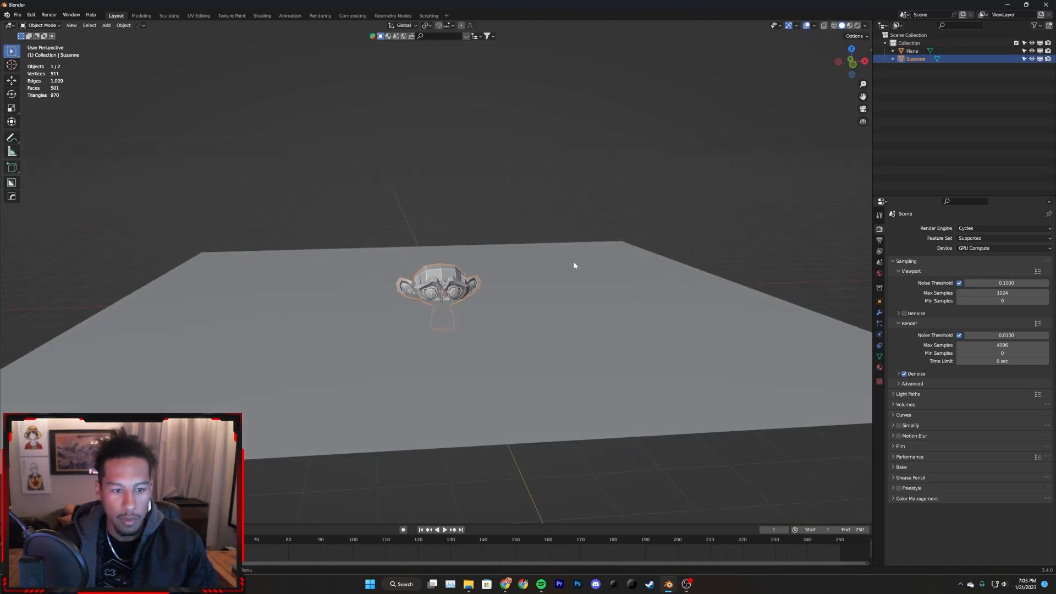
- Move the monkey straight up along Z until its chin clears the plane, and deselect it
click(12, 81)
drag(440, 271, 440, 222)
scroll(473, 258, up, 4)
middle_drag(484, 269, 518, 289)
scroll(522, 324, up, 2)
middle_drag(523, 346, 460, 346)
scroll(467, 328, down, 3)
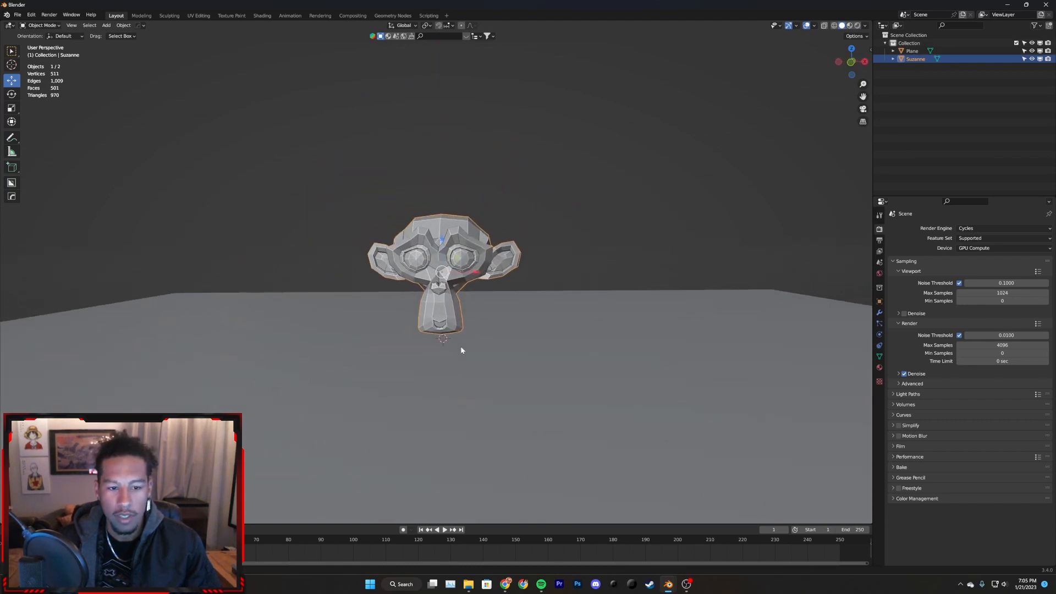
click(557, 286)
middle_drag(480, 282, 485, 351)
scroll(481, 330, up, 2)
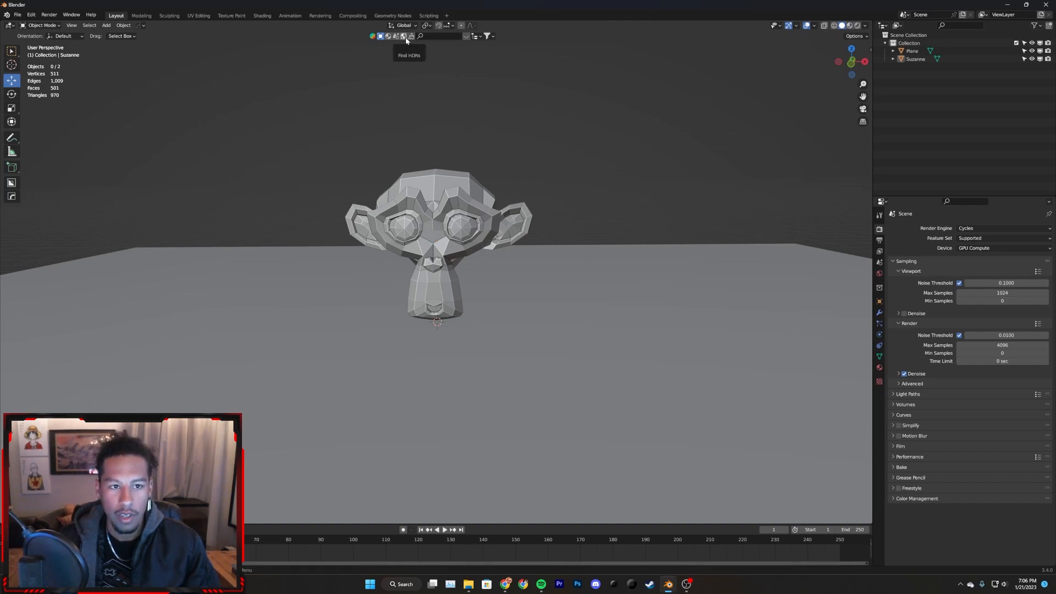
- Hide the 3D viewport's tool settings bar and show it again
right_click(524, 31)
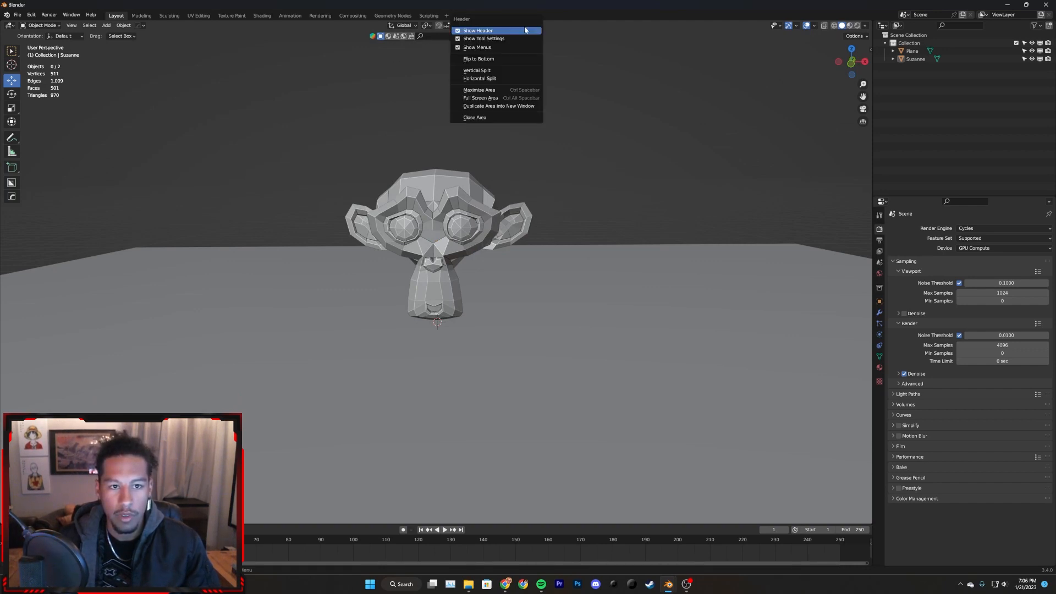
click(488, 41)
right_click(492, 38)
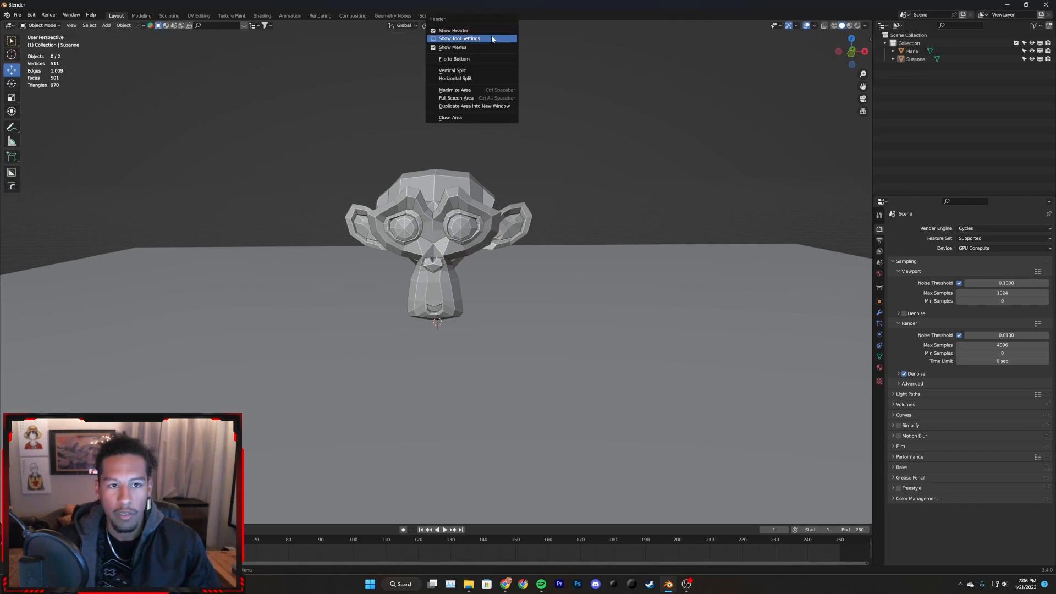
click(492, 38)
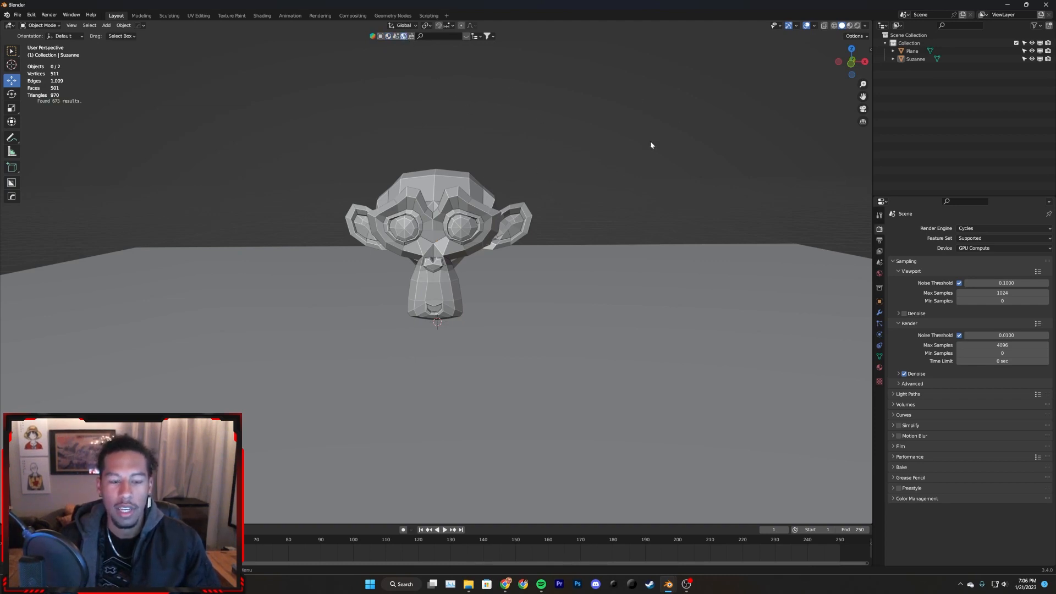
- Add a Sun light to the scene at the origin
middle_drag(625, 349, 700, 286)
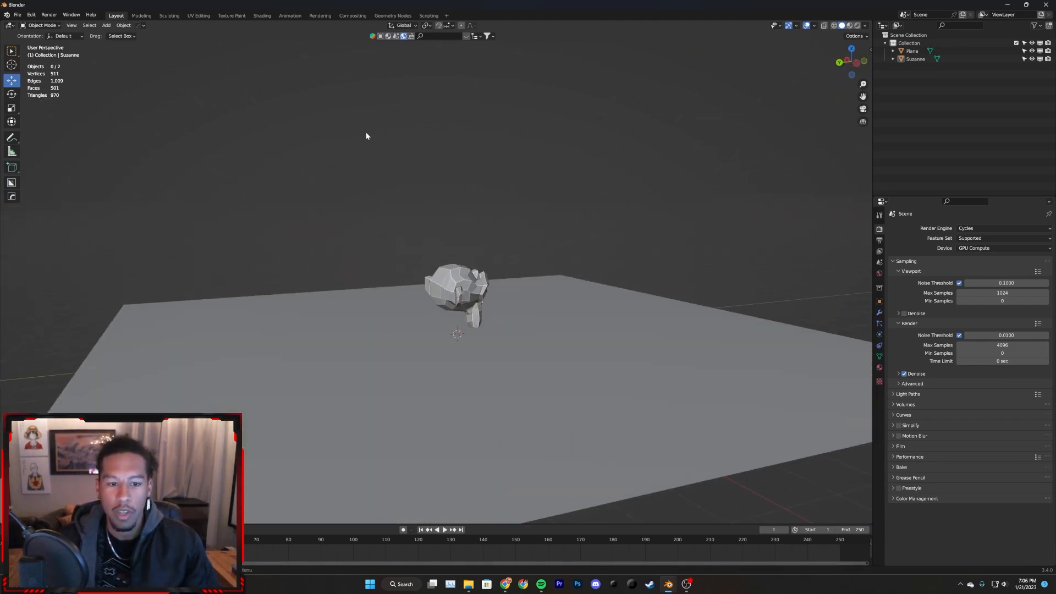
middle_drag(590, 317, 565, 250)
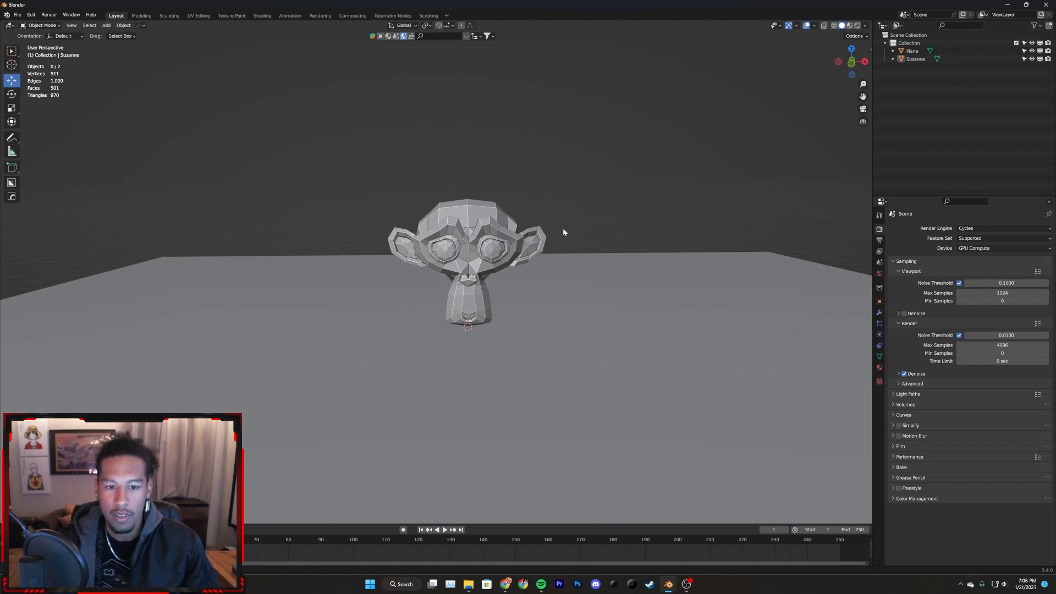
key(shift+a)
mouse_move(561, 229)
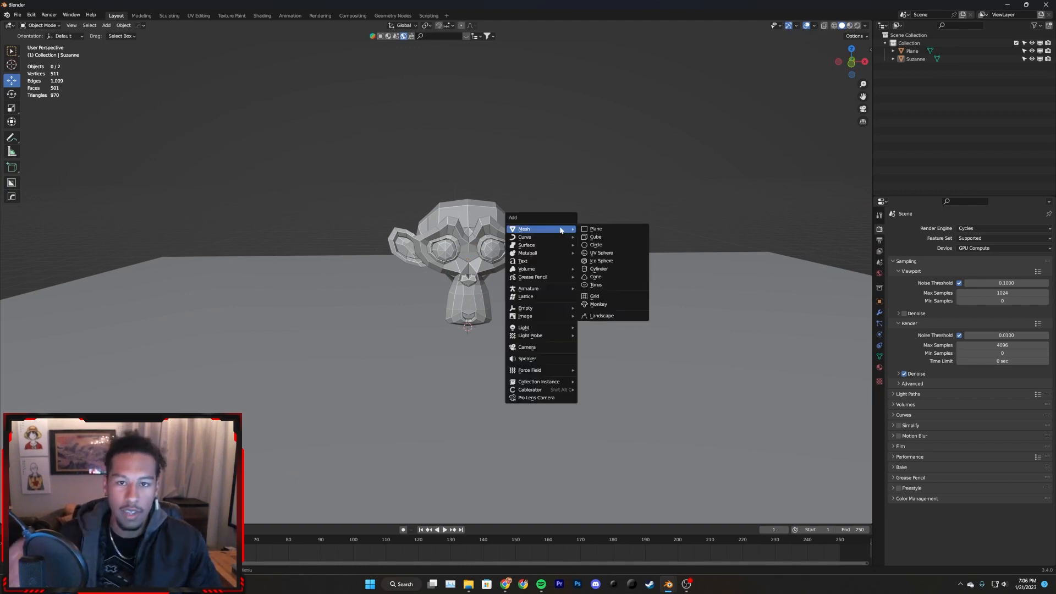
mouse_move(556, 330)
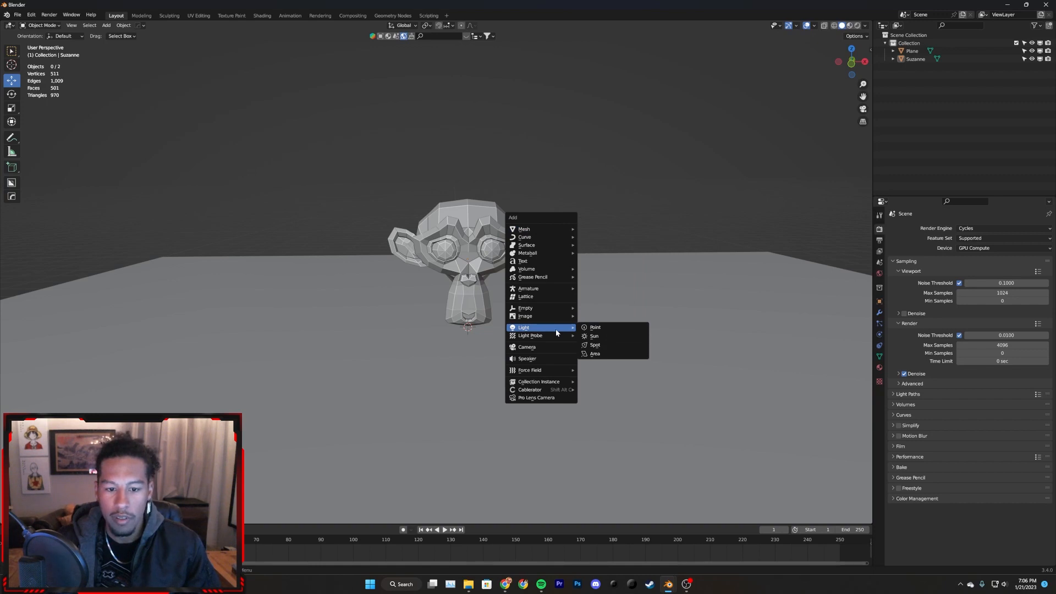
click(610, 337)
- Raise the sun light well above the monkey and shift it along X to one side of the head
drag(468, 298, 488, 95)
shift+middle_drag(529, 121, 514, 191)
drag(493, 198, 617, 195)
shift+middle_drag(617, 209, 549, 226)
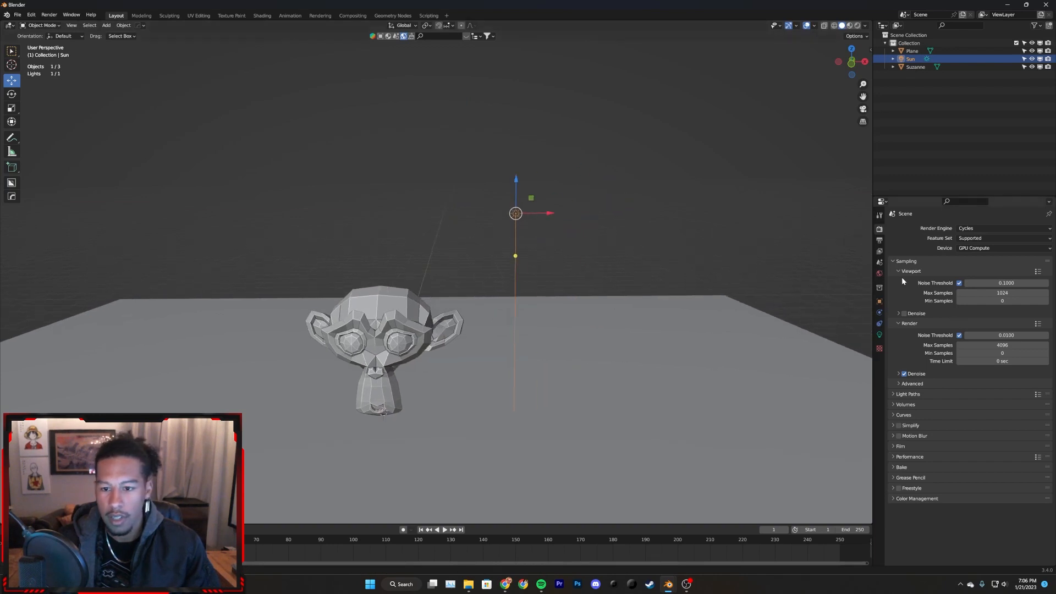
- Set the world background strength to 0
click(879, 274)
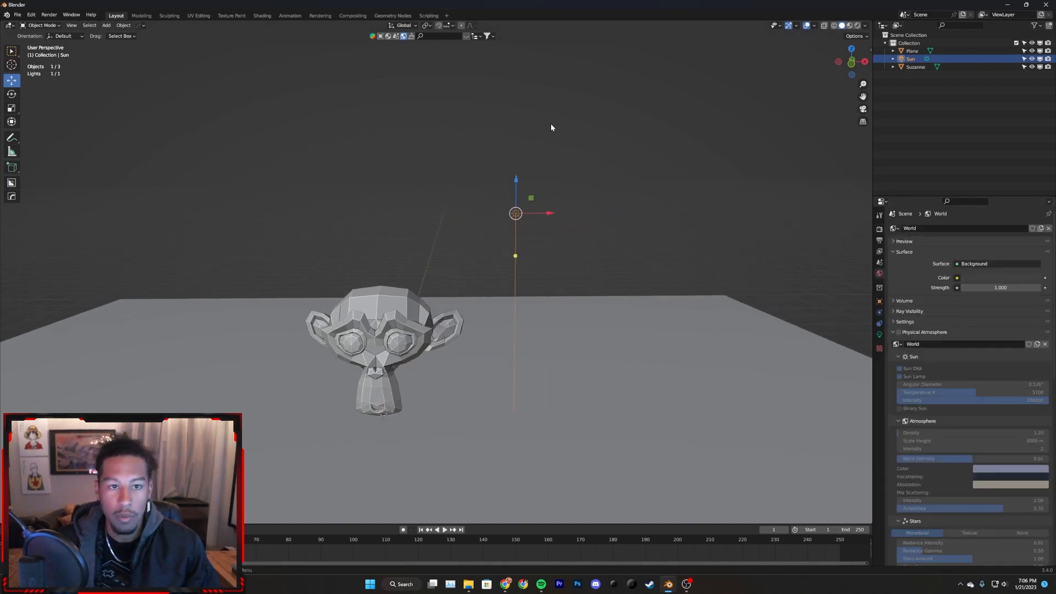
double_click(1023, 288)
text(0)
key(Return)
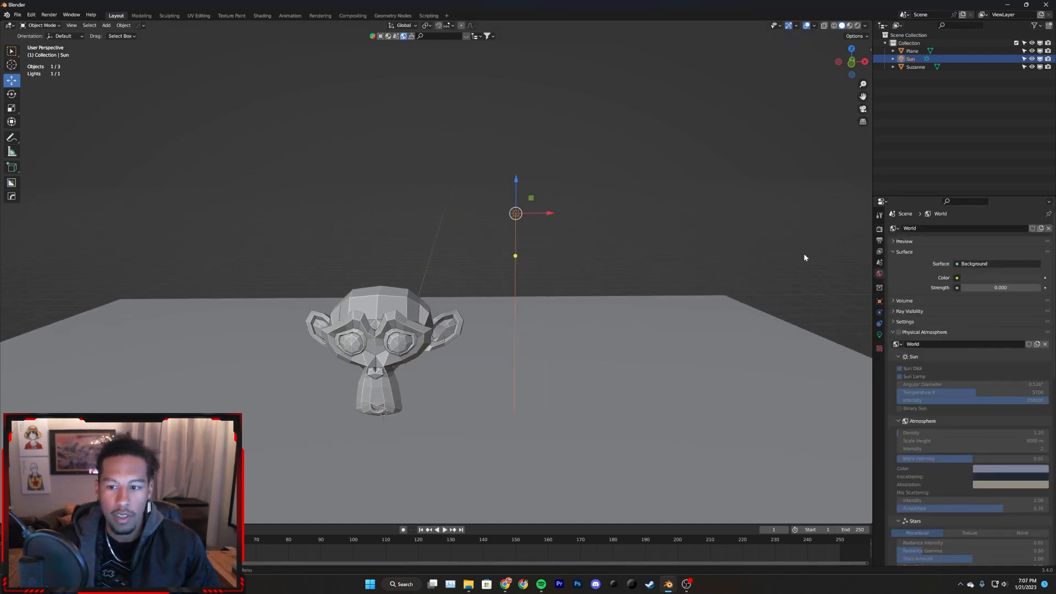
- Hide the sun light in the viewport and set the world background strength to 1
click(1031, 59)
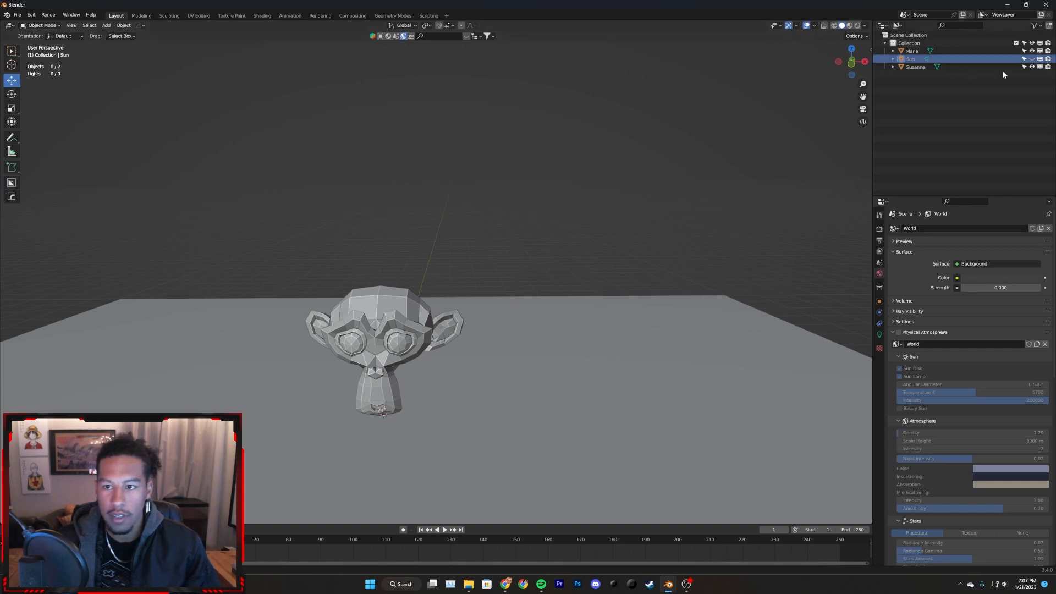
double_click(1015, 289)
text(1)
key(Return)
- Switch the viewport to rendered shading and view the monkey up close
click(857, 26)
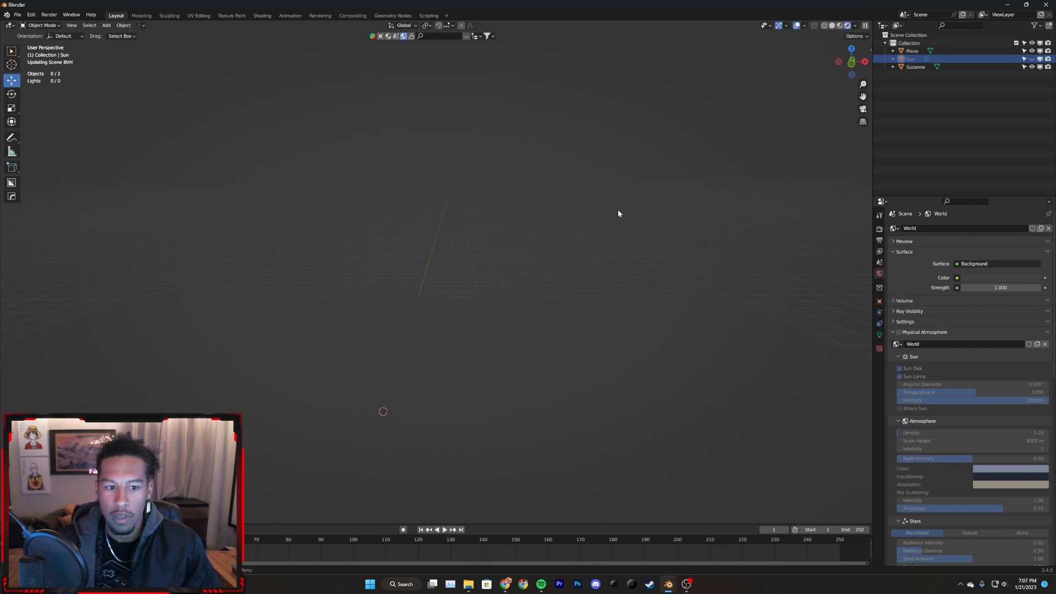
scroll(632, 228, up, 3)
mouse_move(623, 252)
middle_down()
mouse_move(608, 245)
mouse_move(632, 248)
mouse_move(594, 297)
mouse_move(638, 287)
mouse_move(615, 269)
middle_up()
- Tint the world background color dark blue, and return it to a neutral dark grey
click(981, 278)
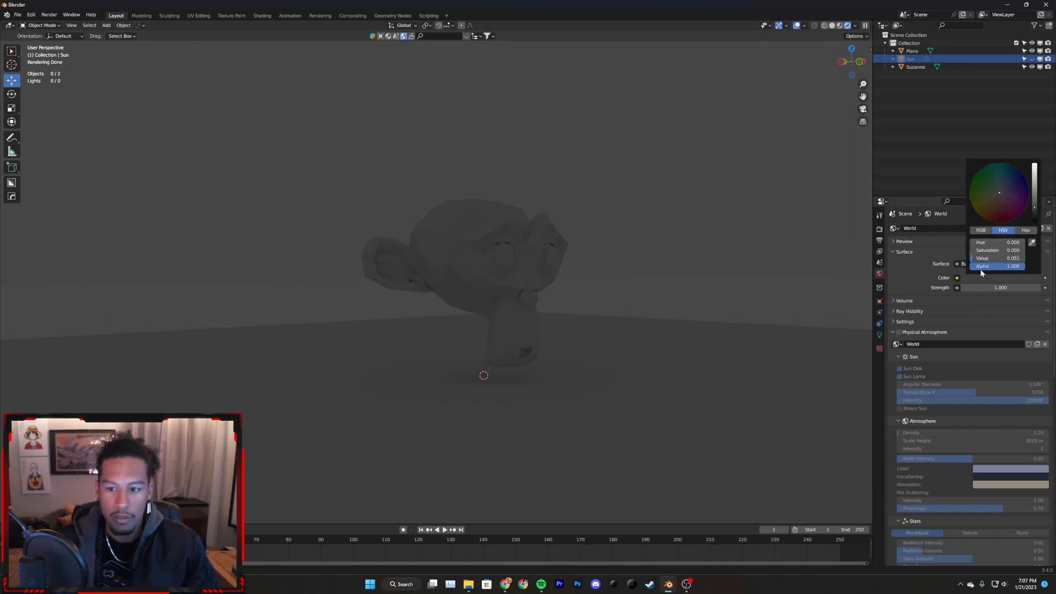
click(1014, 193)
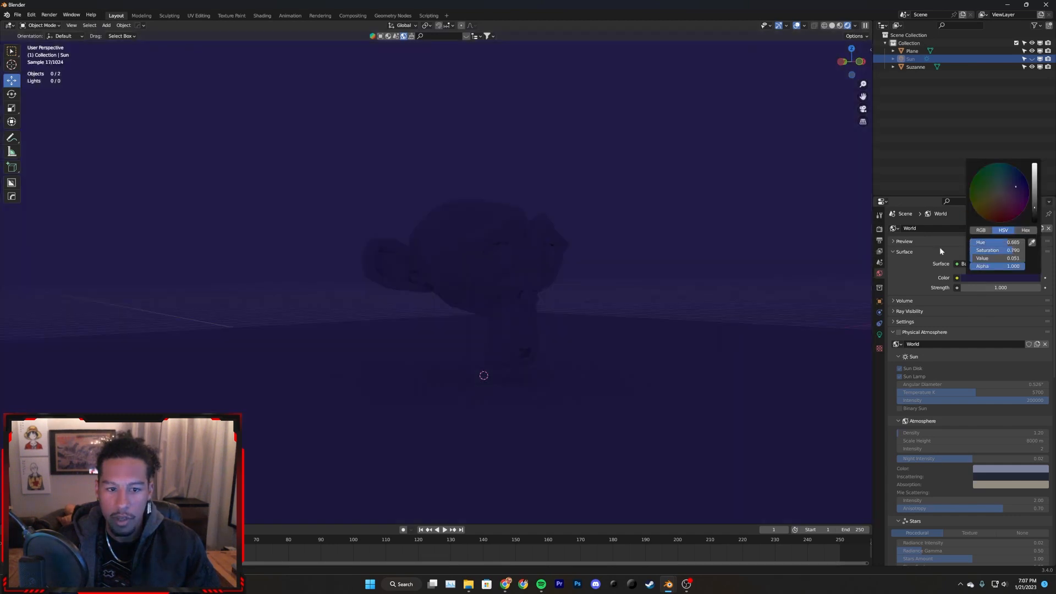
click(992, 276)
click(1001, 193)
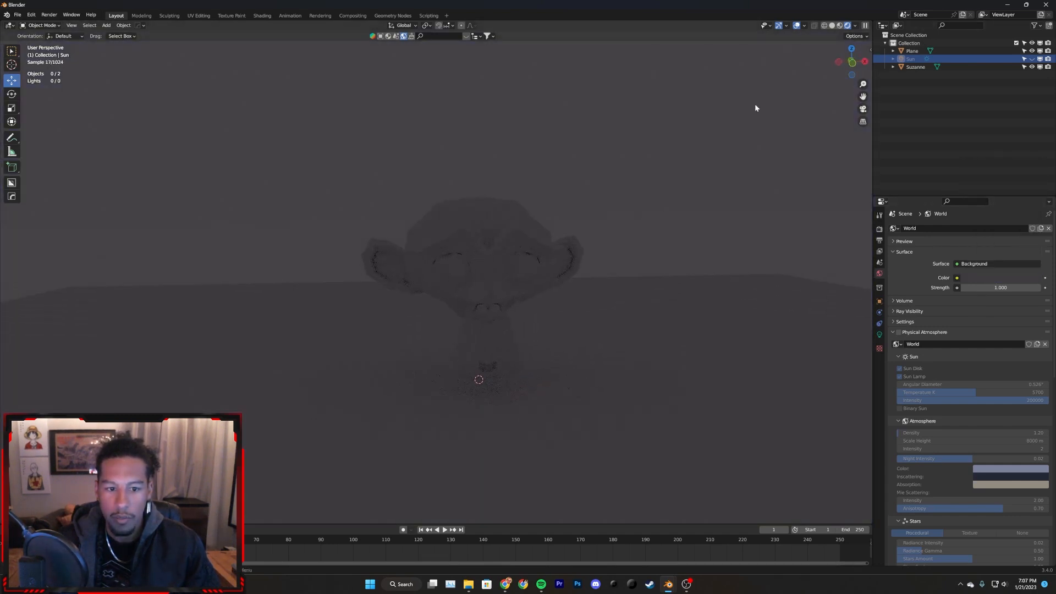
- Turn off the world lighting by setting its strength to 0, and make the hidden sun light visible again
middle_drag(601, 269, 563, 345)
middle_drag(485, 359, 583, 341)
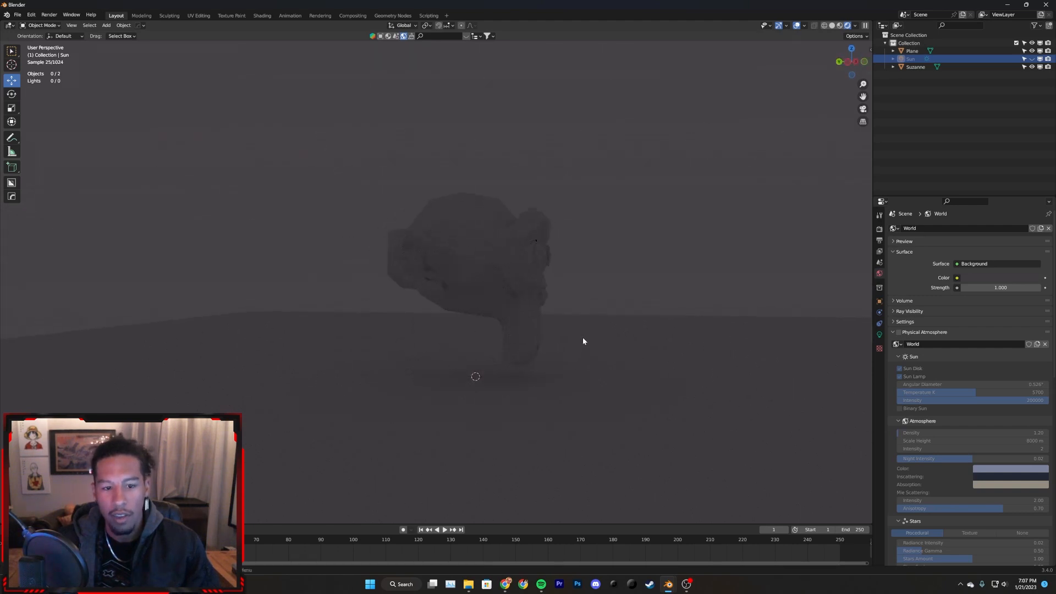
middle_drag(624, 309, 553, 318)
click(971, 287)
text(0)
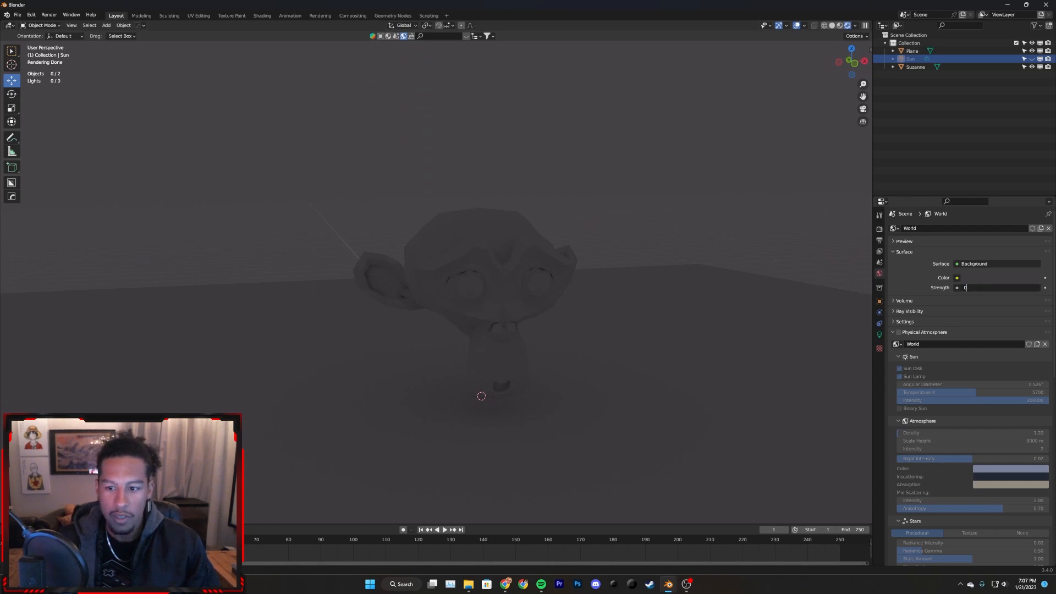
key(Return)
middle_drag(518, 272, 599, 316)
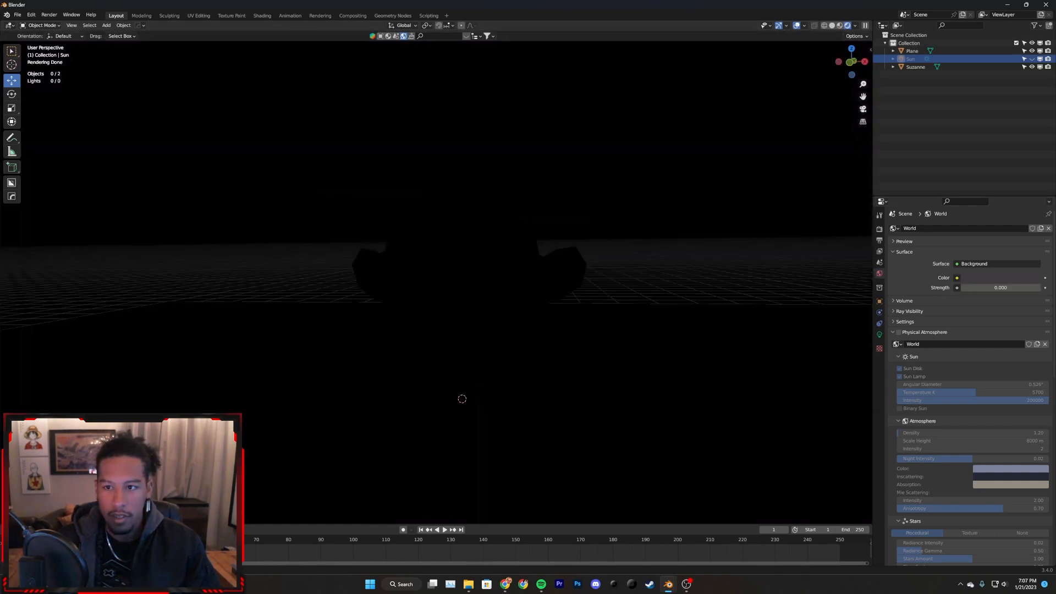
click(1032, 59)
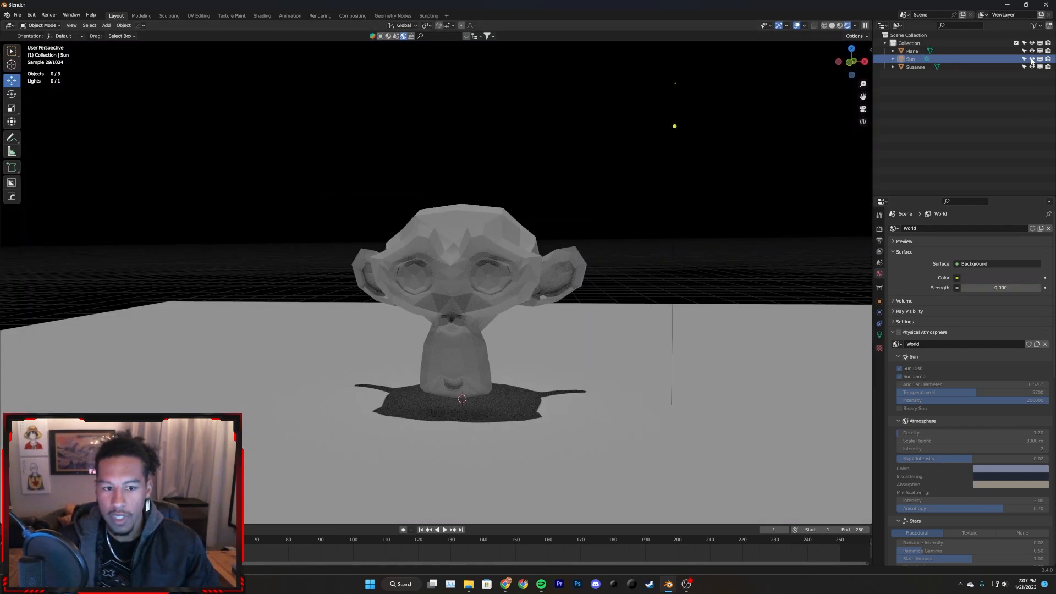
- Select the sun light and rotate it so its rays slant across the monkey from behind, throwing the shadow forward
scroll(622, 206, down, 3)
middle_drag(651, 191, 541, 251)
click(12, 94)
middle_drag(572, 154, 552, 159)
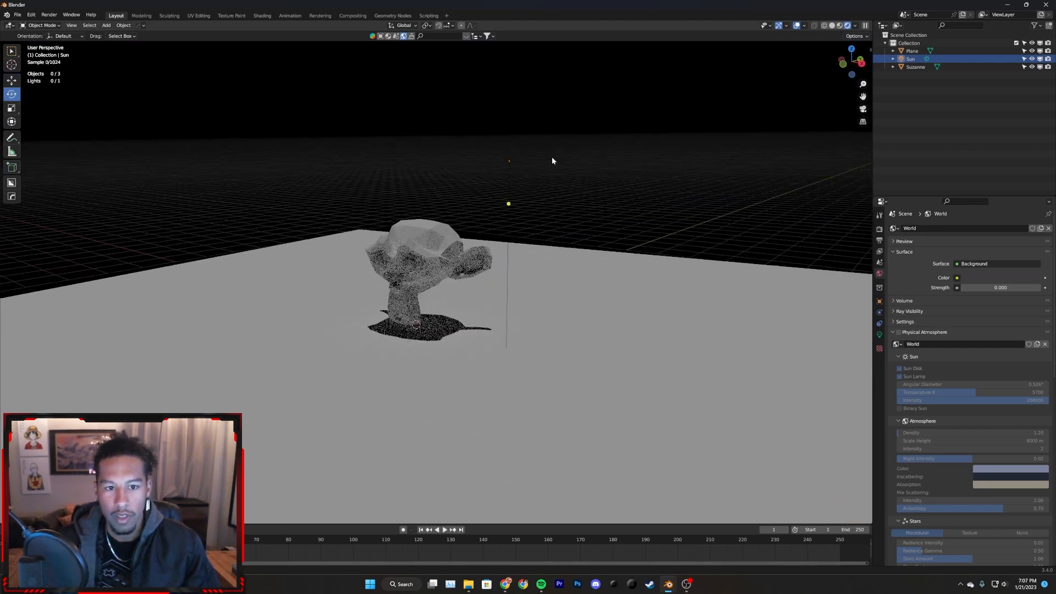
click(509, 161)
middle_drag(613, 199, 549, 200)
drag(414, 158, 436, 143)
middle_drag(446, 154, 565, 127)
scroll(532, 198, up, 1)
drag(561, 110, 583, 153)
mouse_move(583, 153)
middle_down()
mouse_move(580, 173)
mouse_move(597, 147)
middle_up()
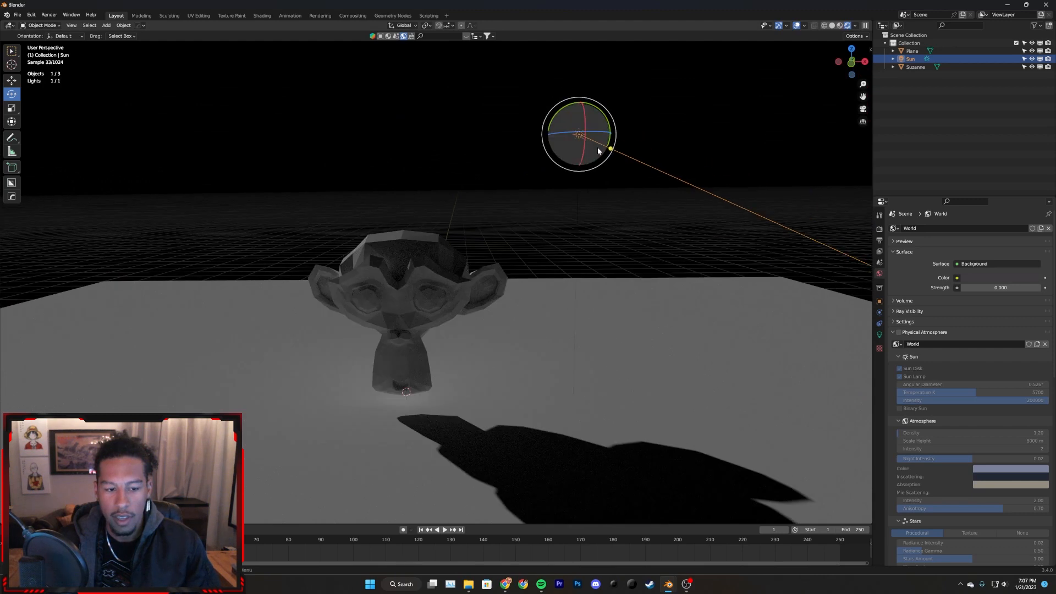
- Rotate the sun light further so it lights the monkey's face and throws the shadow behind it to the opposite side
drag(588, 120, 672, 139)
middle_drag(560, 230, 563, 217)
scroll(563, 218, up, 2)
middle_drag(577, 268, 575, 267)
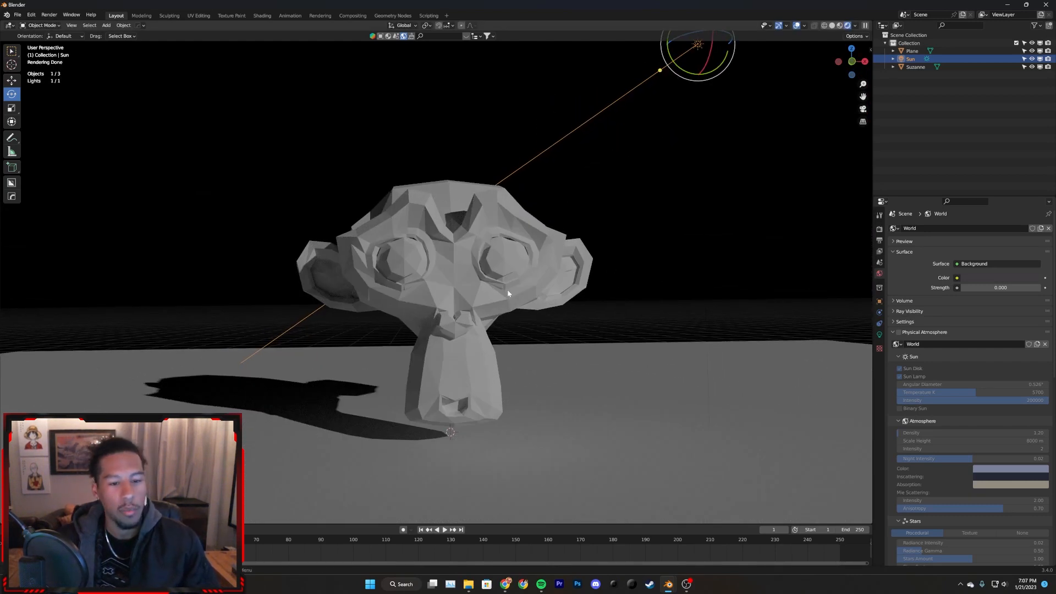
shift+middle_drag(560, 326, 554, 280)
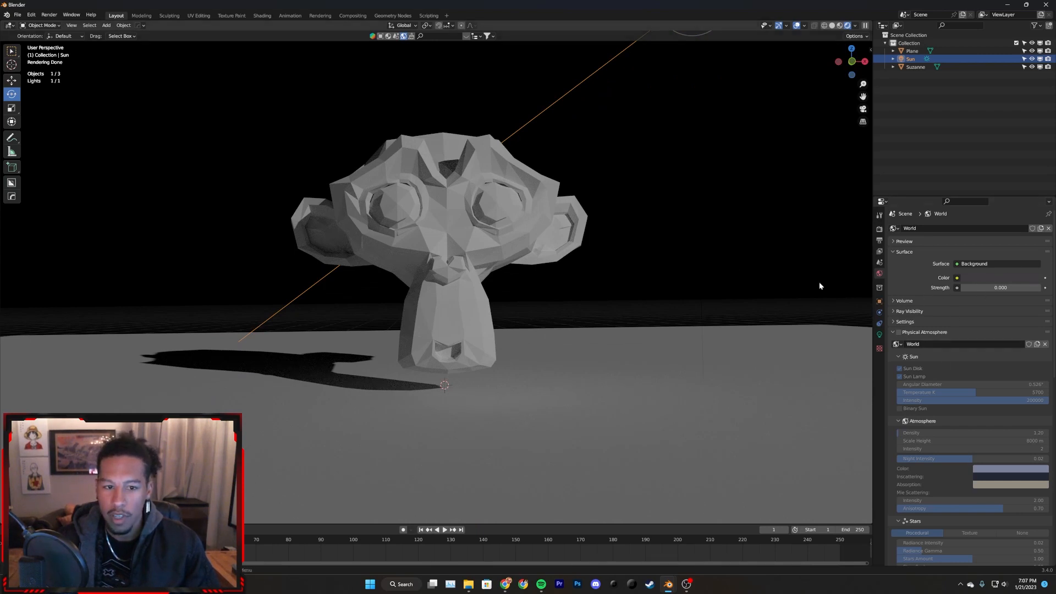
scroll(653, 279, down, 2)
middle_drag(653, 275, 644, 279)
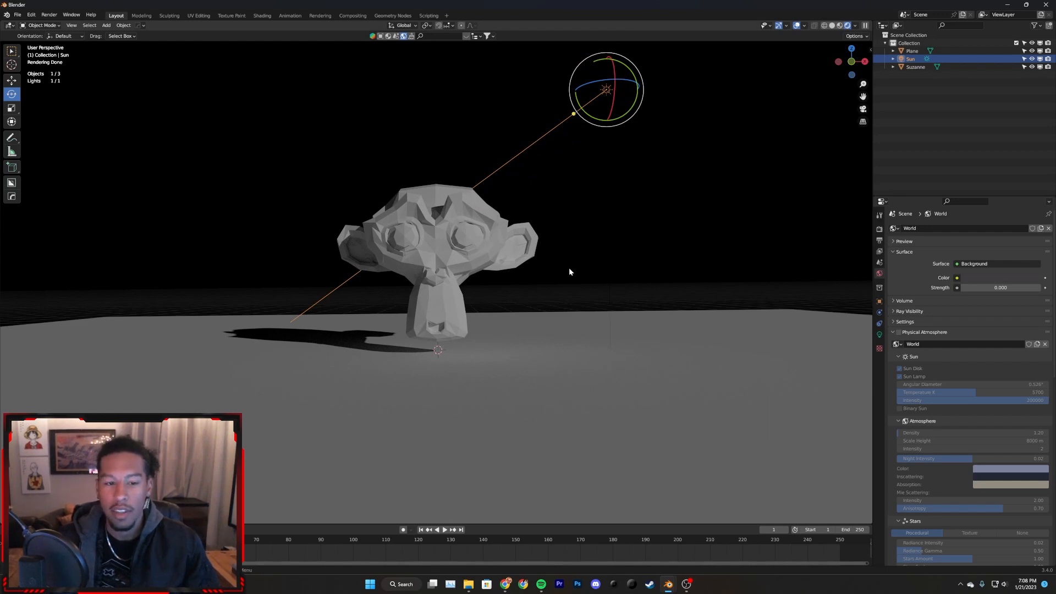
- Examine the shadow the sun light casts from the monkey head onto the plane, up close and from several angles
middle_drag(650, 248, 465, 286)
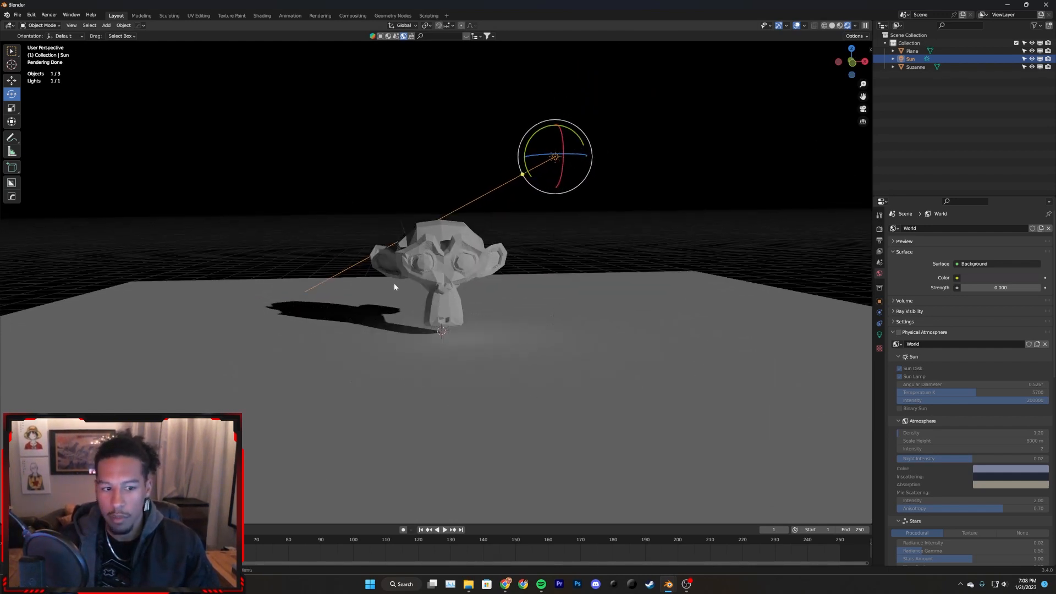
scroll(393, 283, up, 6)
middle_drag(459, 361, 483, 335)
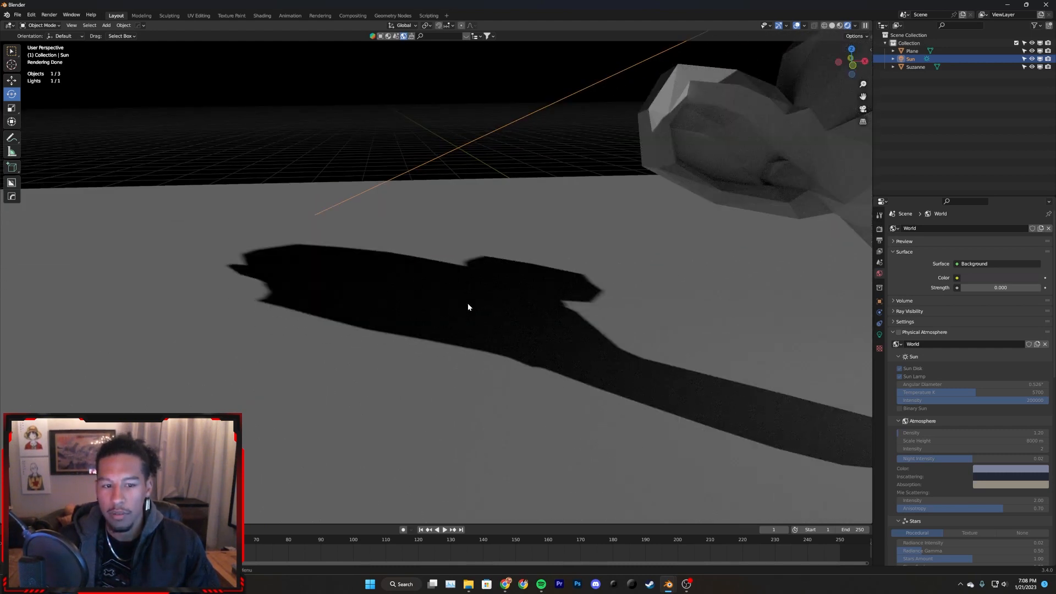
middle_drag(501, 345, 714, 367)
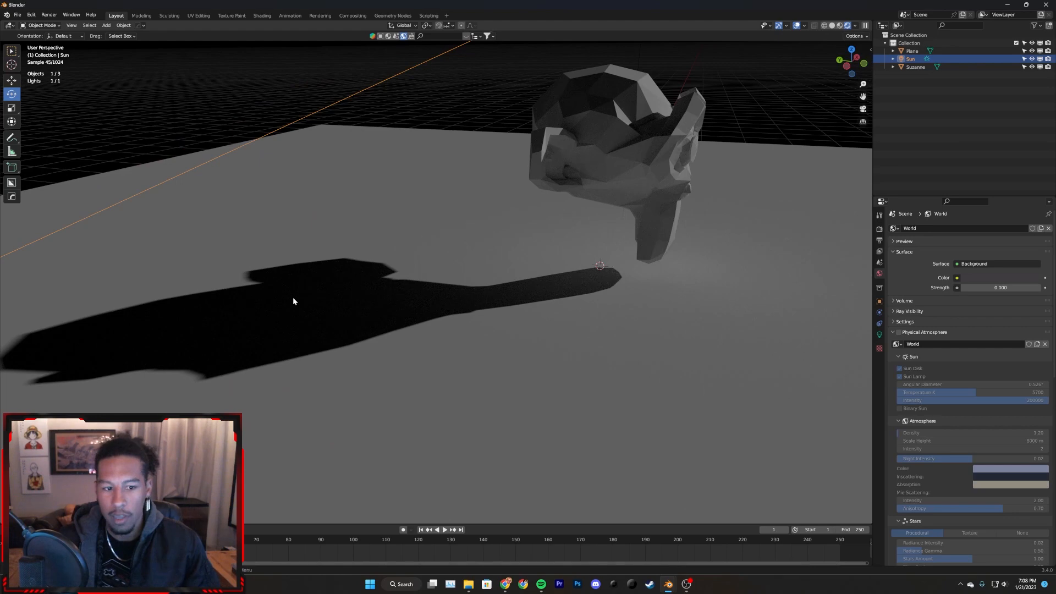
middle_drag(663, 303, 546, 207)
mouse_move(618, 245)
middle_down()
mouse_move(510, 268)
mouse_move(549, 243)
mouse_move(626, 247)
middle_up()
middle_drag(443, 180, 479, 352)
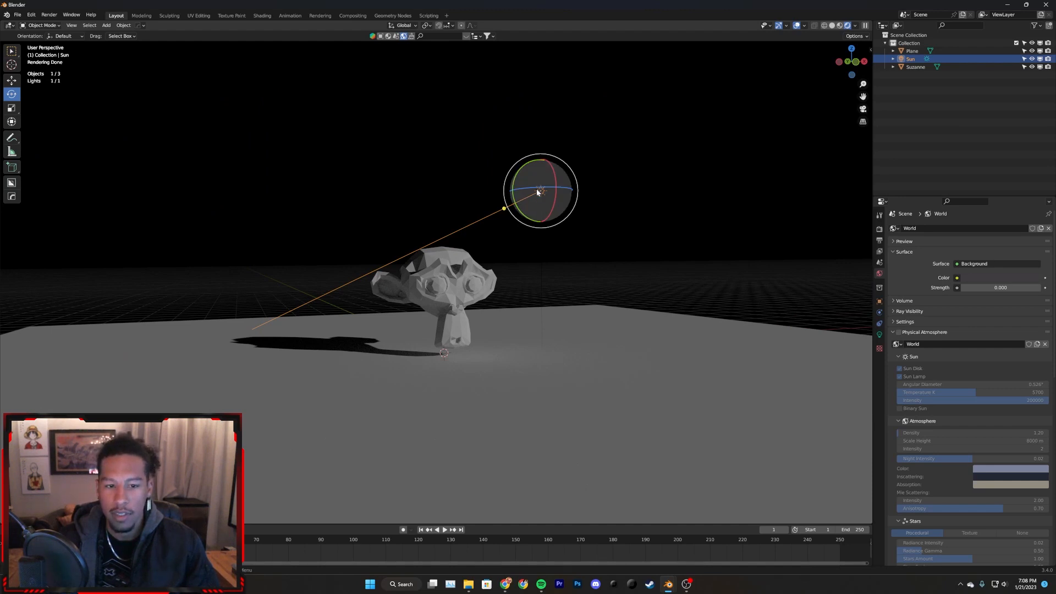
middle_drag(537, 190, 572, 229)
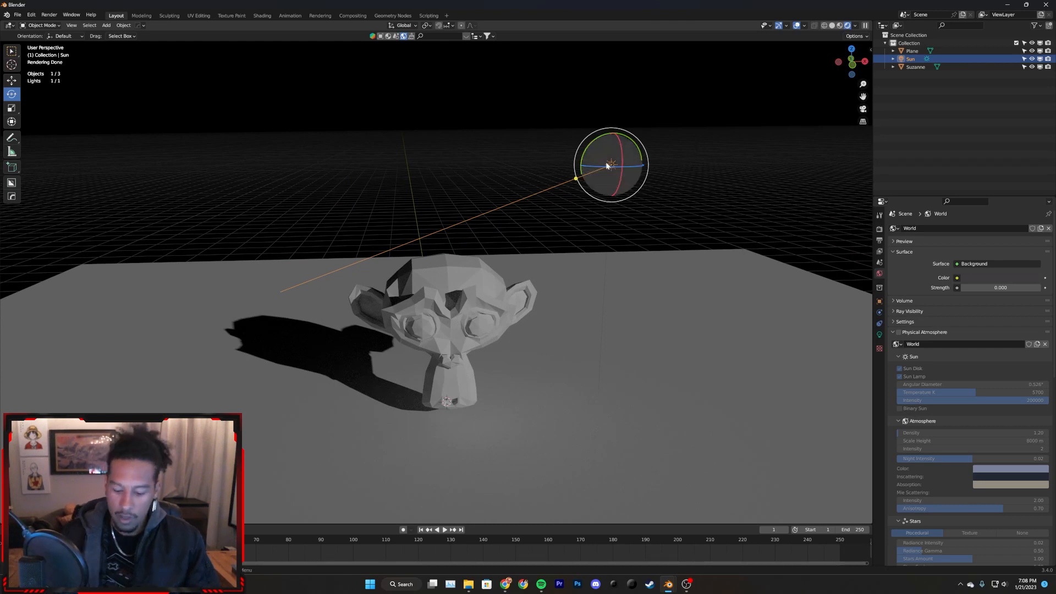
- Delete the sun light and search the HDRI asset library for "forest"
key(Delete)
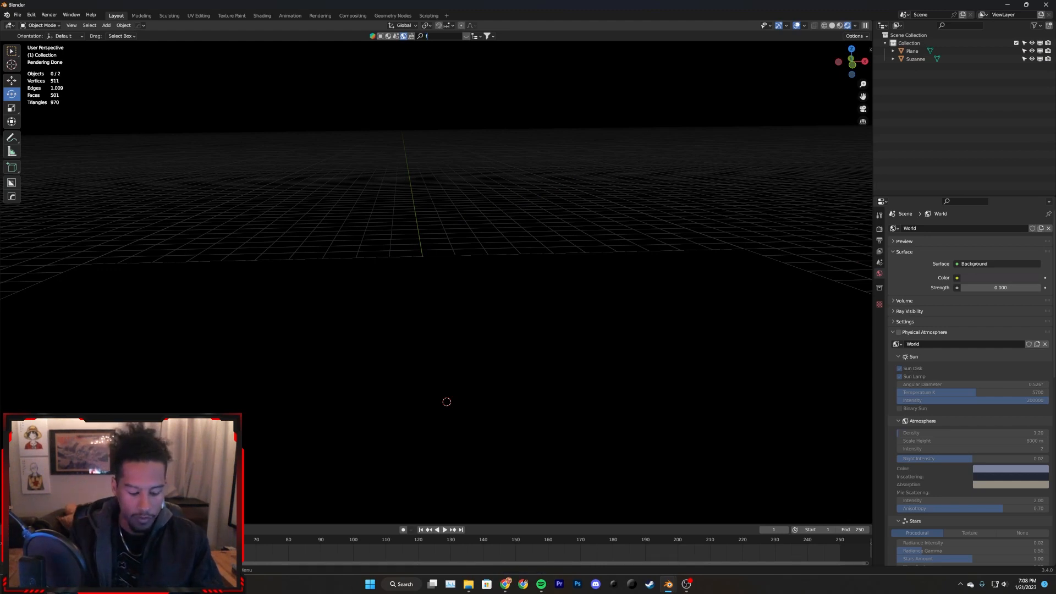
text(t)
key(Return)
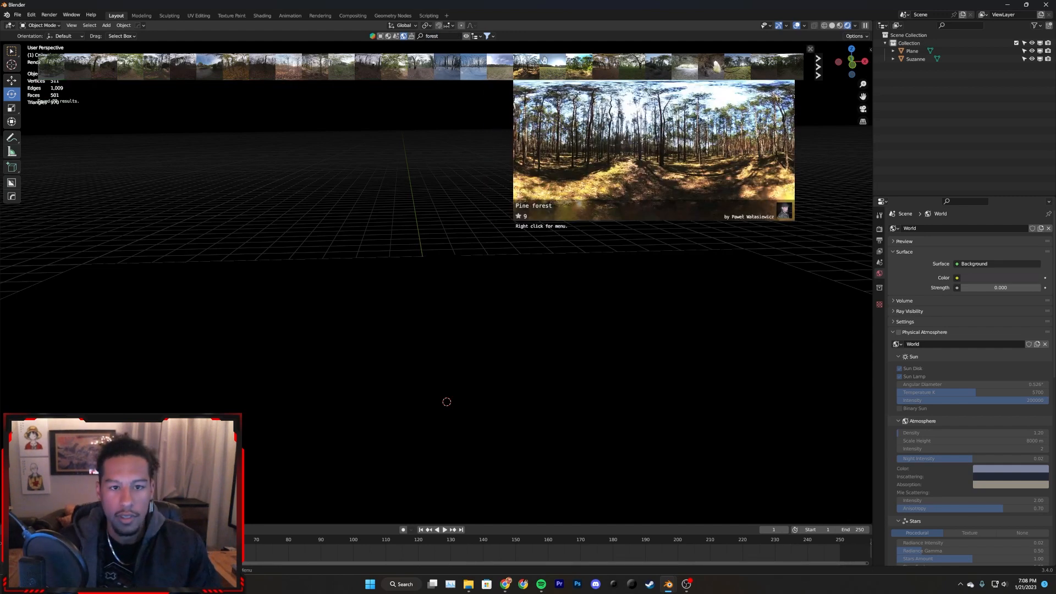
- Add the Pfälzer Forest 01 HDRI to the scene as the world lighting, downloaded at 4096 resolution
mouse_move(575, 62)
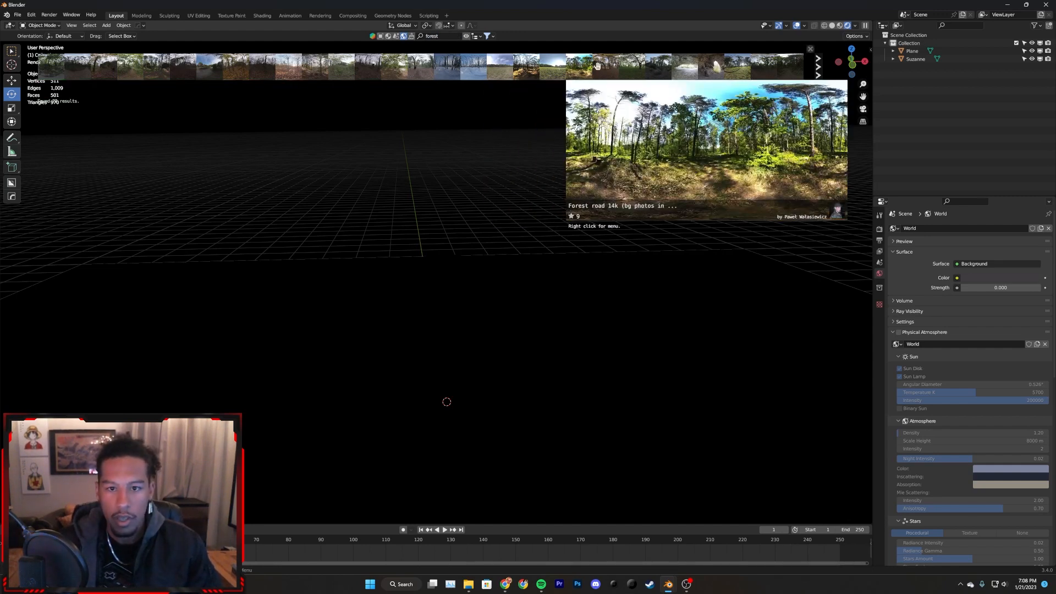
mouse_move(708, 68)
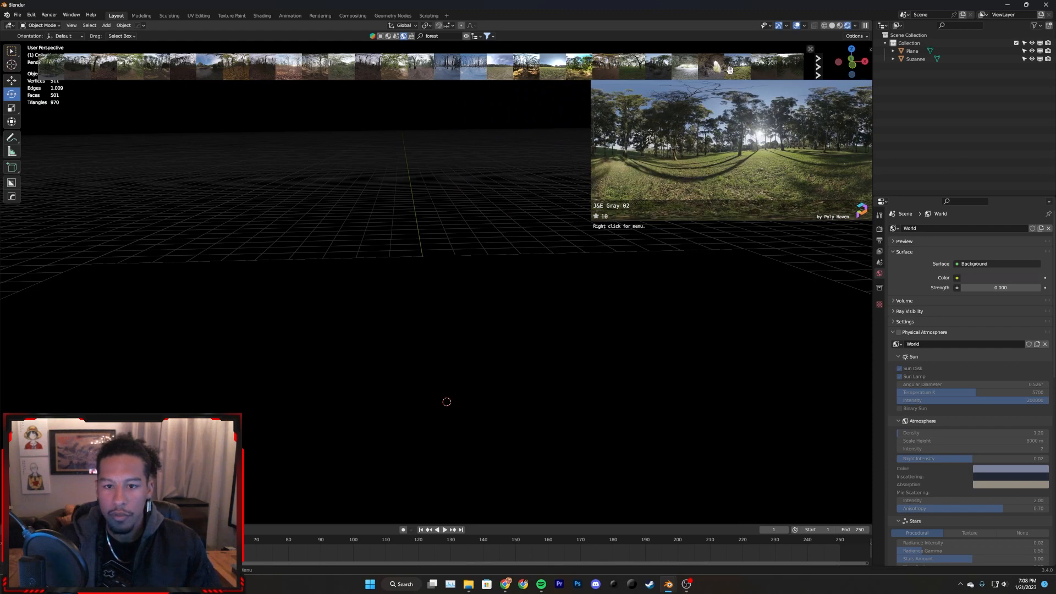
mouse_move(293, 68)
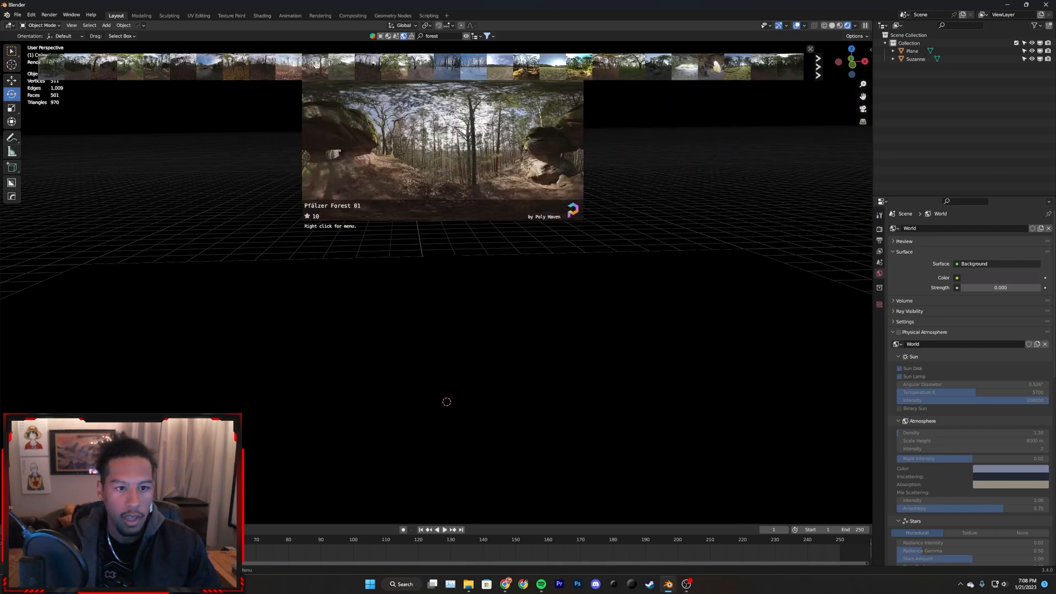
drag(316, 63, 523, 164)
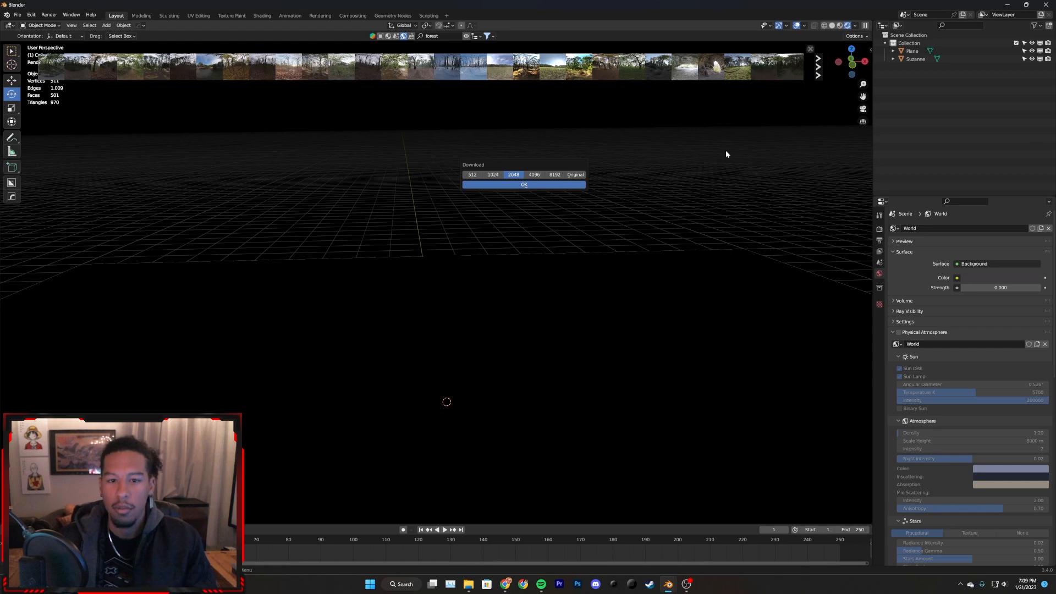
click(536, 179)
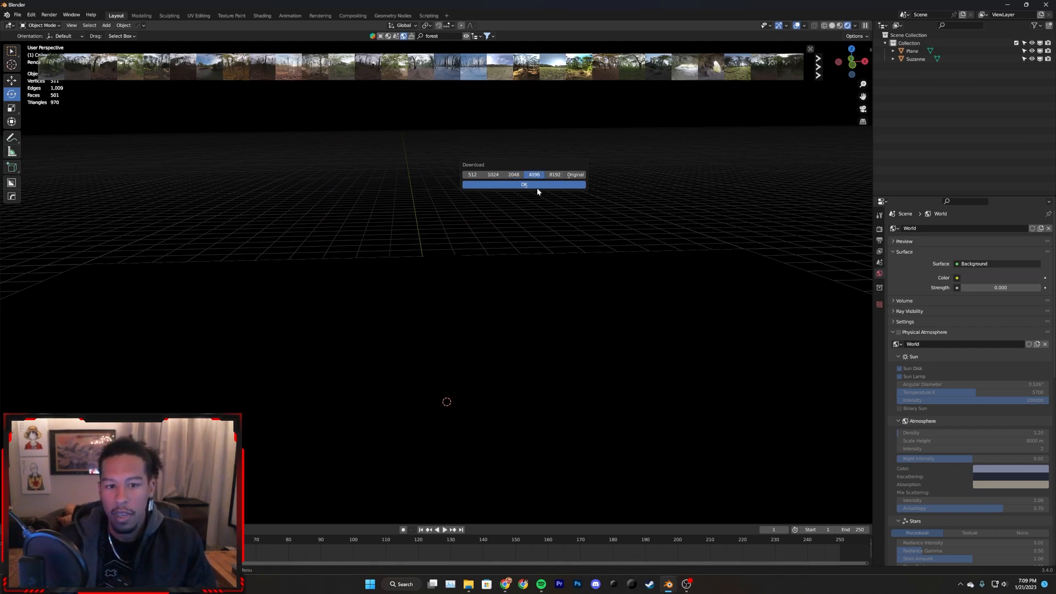
click(537, 187)
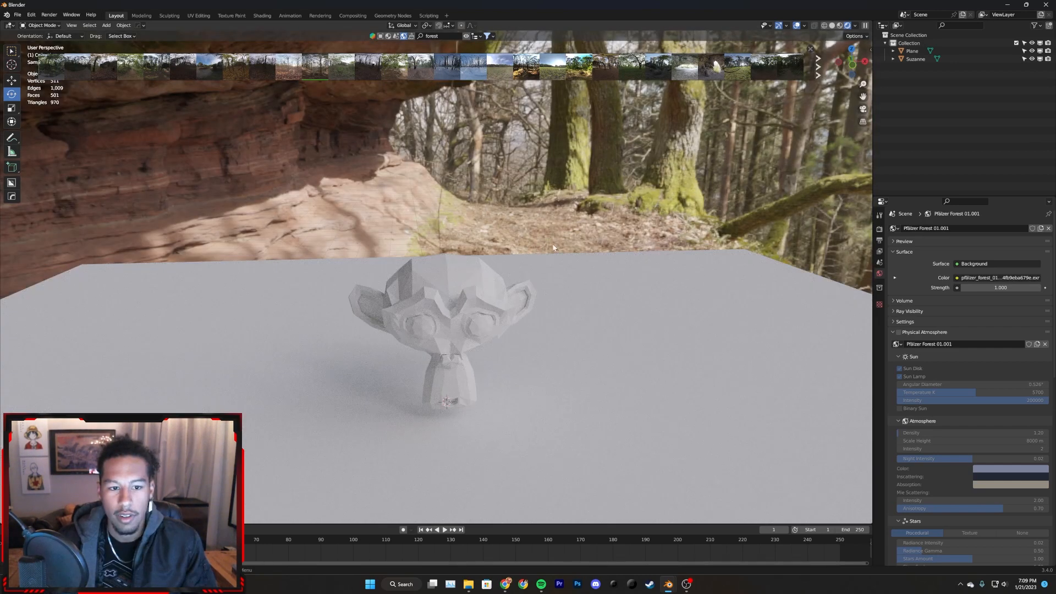
- Examine the monkey head, its shadow and the surrounding backdrop under the forest HDRI lighting from several angles
scroll(536, 266, down, 3)
mouse_move(537, 265)
middle_down()
mouse_move(551, 255)
mouse_move(528, 264)
middle_up()
scroll(528, 275, up, 5)
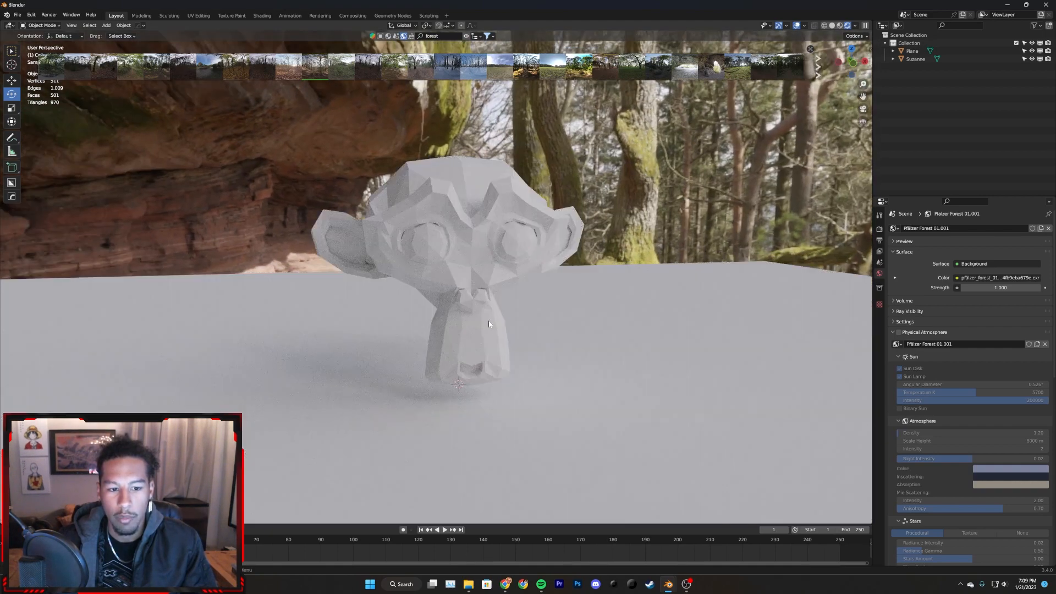
scroll(482, 311, up, 8)
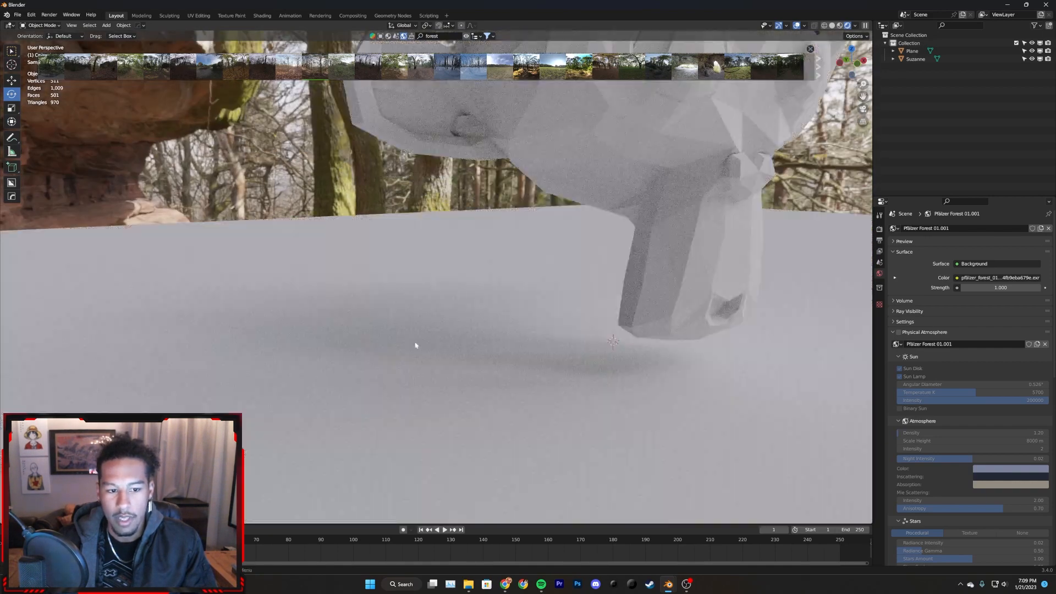
scroll(403, 344, down, 2)
middle_drag(398, 346, 398, 354)
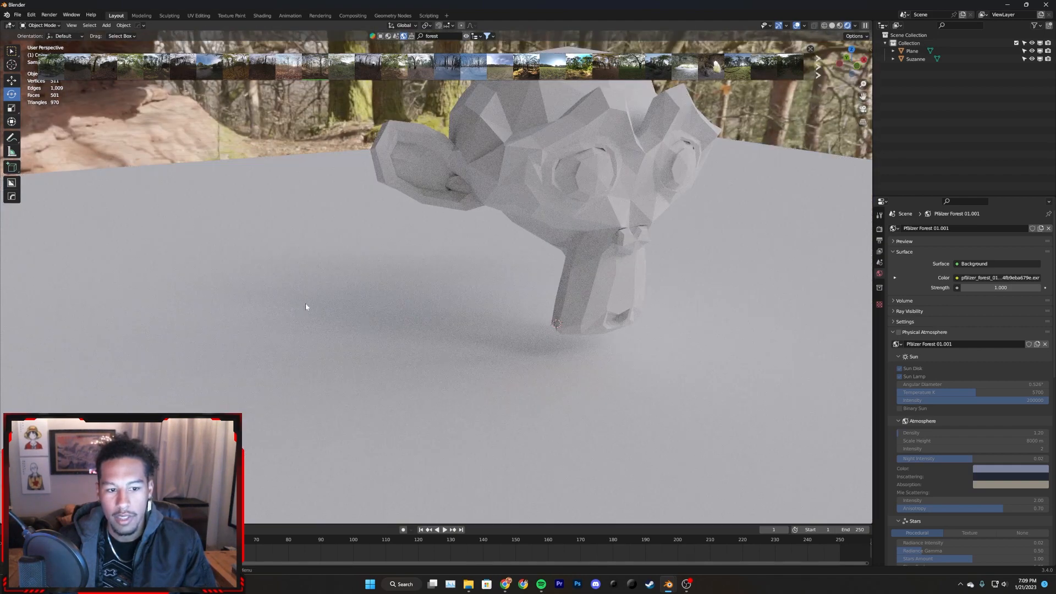
scroll(517, 344, down, 5)
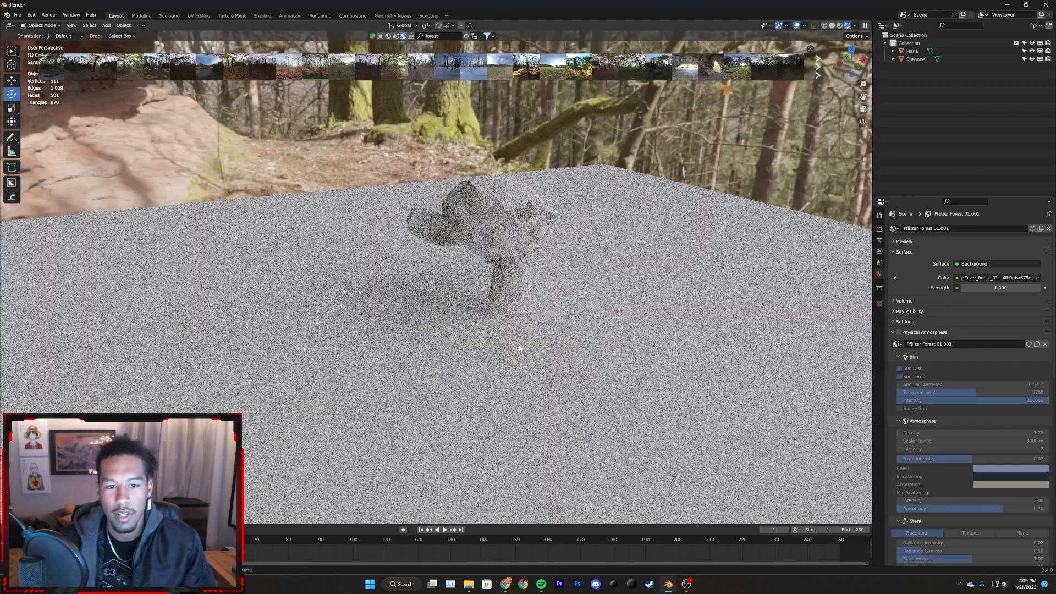
middle_drag(519, 344, 476, 313)
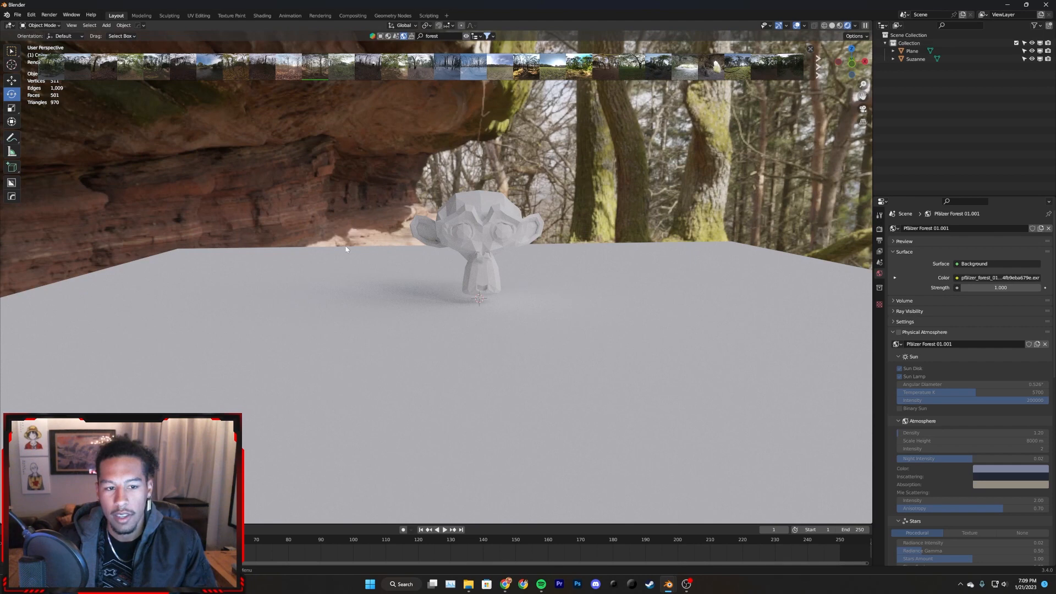
middle_drag(400, 285, 598, 110)
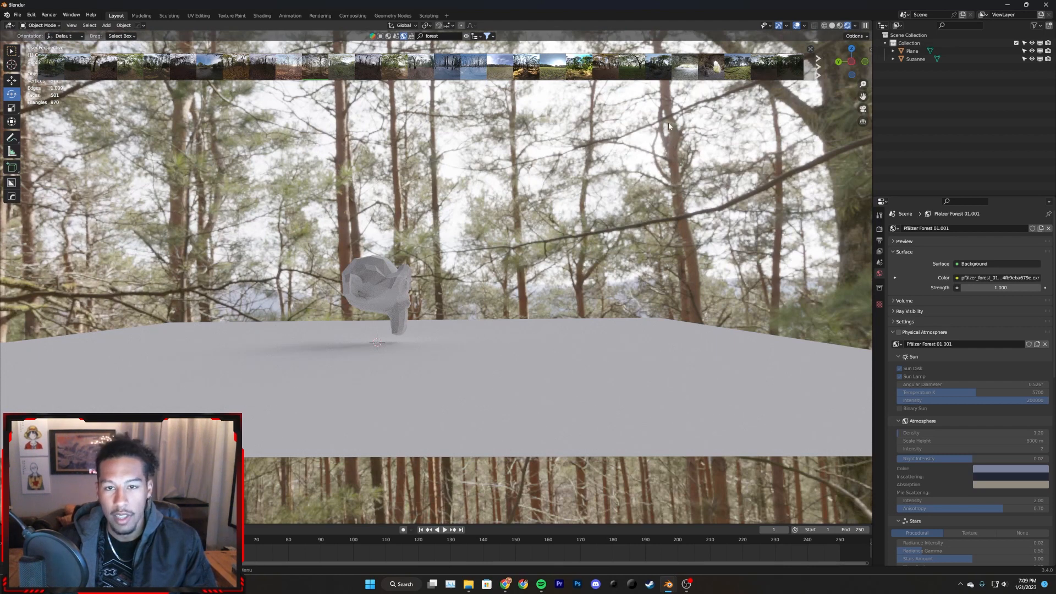
middle_drag(438, 255, 520, 296)
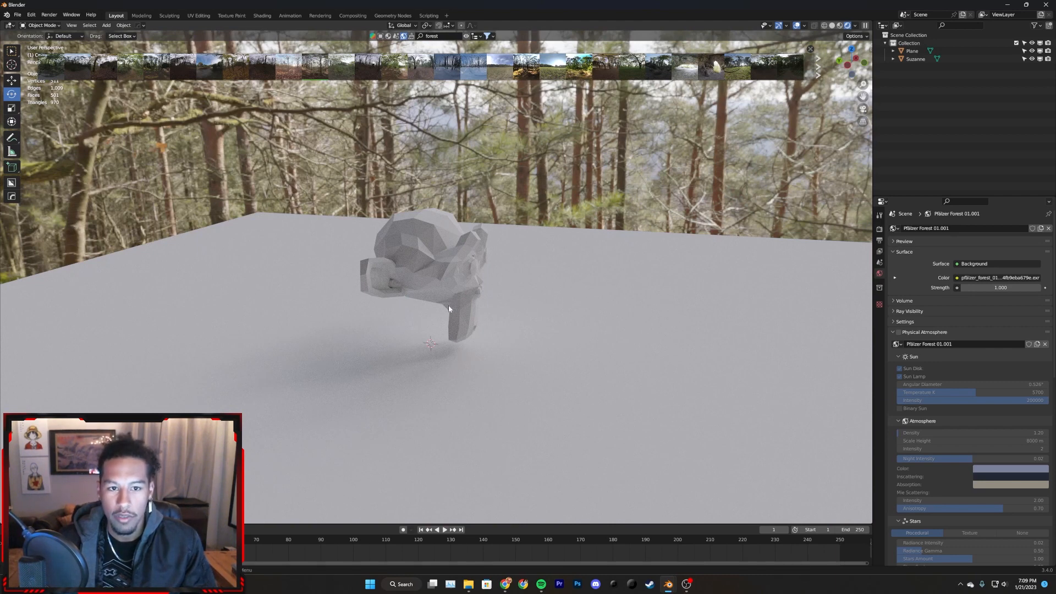
middle_drag(505, 194, 505, 223)
middle_drag(513, 223, 491, 239)
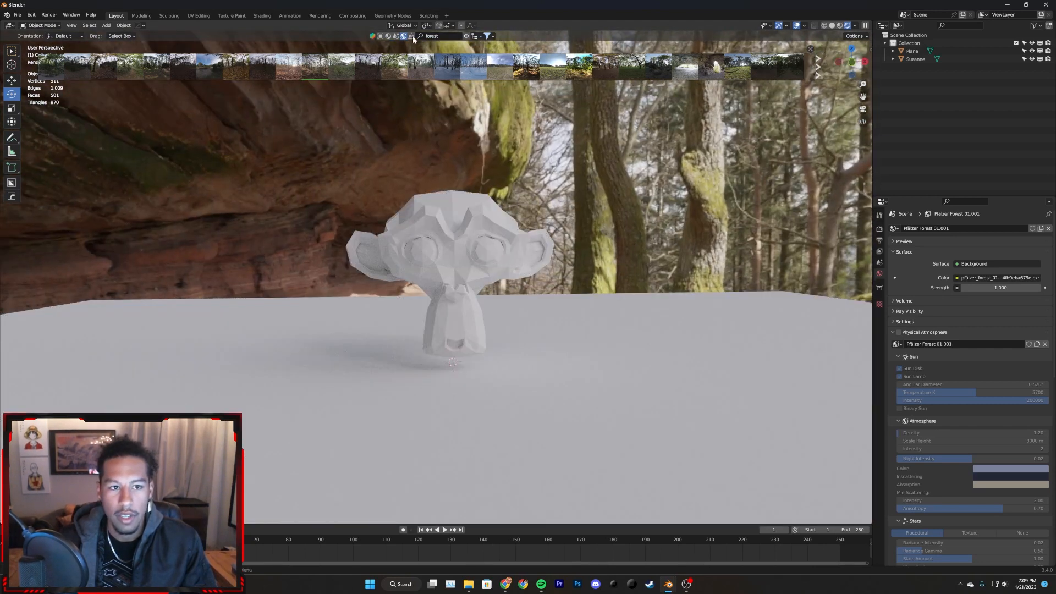
- Switch the asset library to materials and apply the Stone procedural material to the ground plane
click(387, 37)
mouse_move(453, 76)
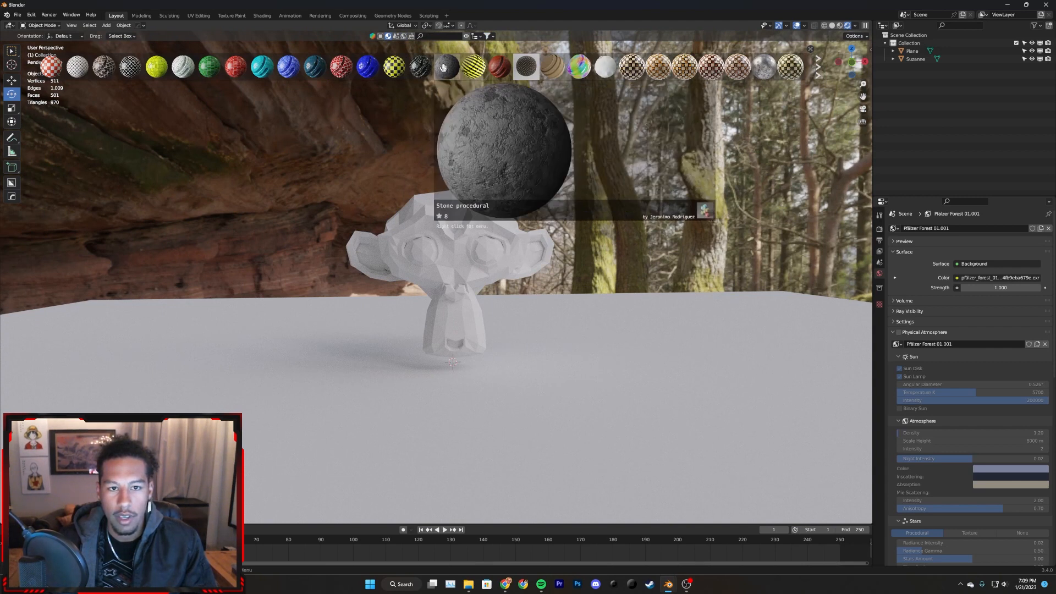
drag(443, 66, 670, 381)
- Examine the stone material across the ground plane from high above and from near ground level
middle_drag(596, 330, 598, 359)
scroll(596, 338, down, 3)
scroll(595, 334, down, 4)
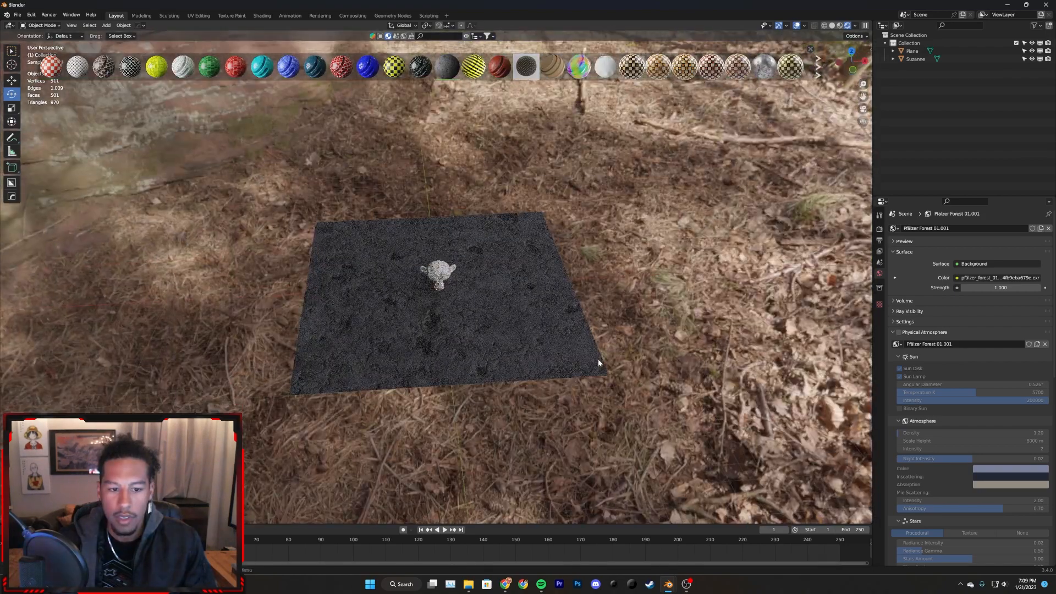
scroll(577, 374, up, 3)
scroll(570, 297, down, 2)
mouse_move(572, 302)
middle_down()
mouse_move(568, 280)
mouse_move(554, 313)
mouse_move(561, 304)
middle_up()
scroll(466, 344, up, 2)
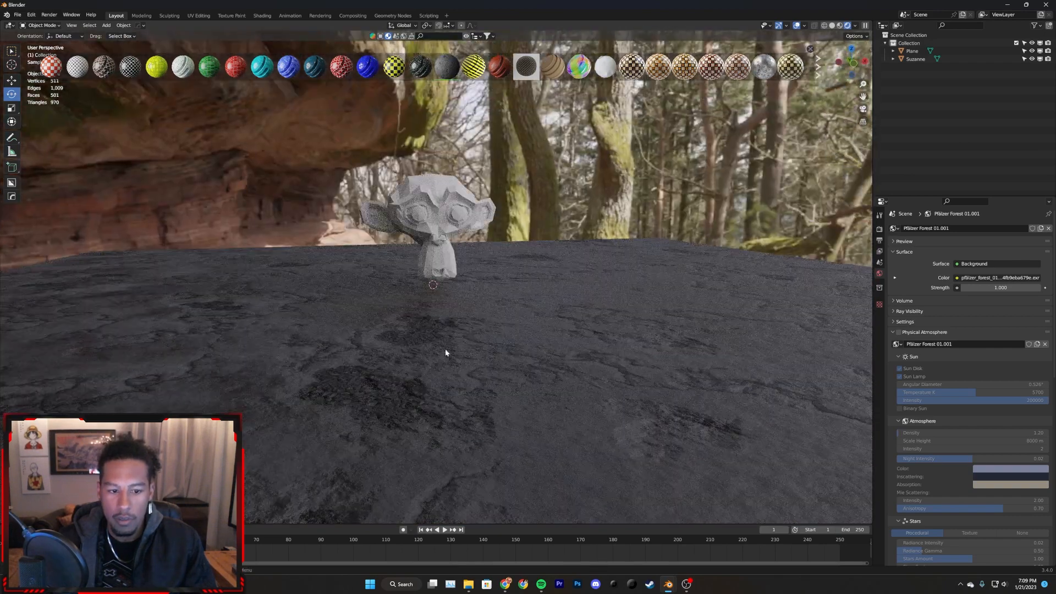
middle_drag(510, 279, 517, 330)
scroll(517, 330, up, 4)
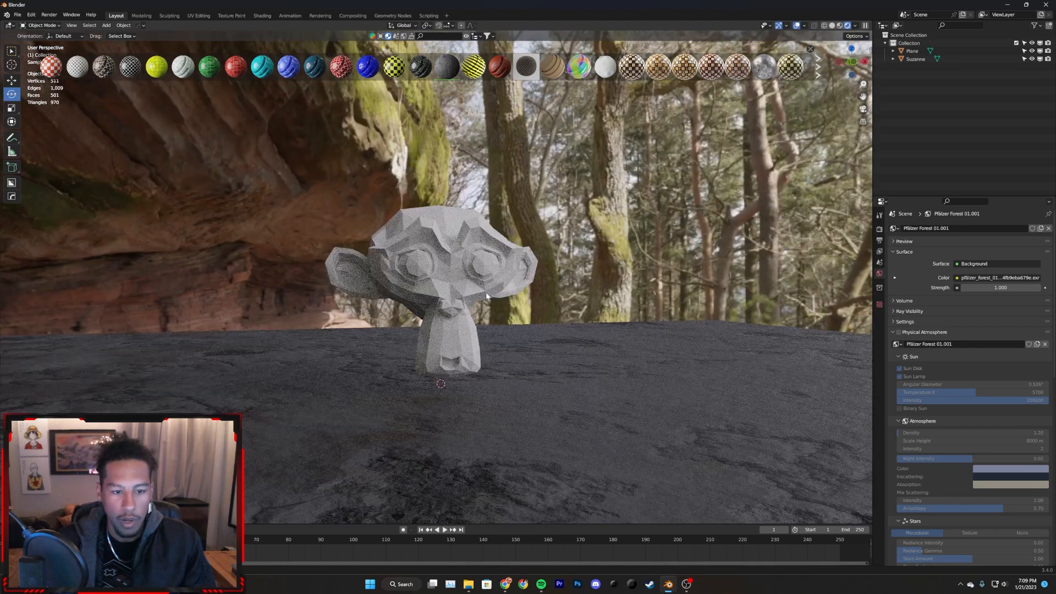
shift+middle_drag(487, 293, 497, 297)
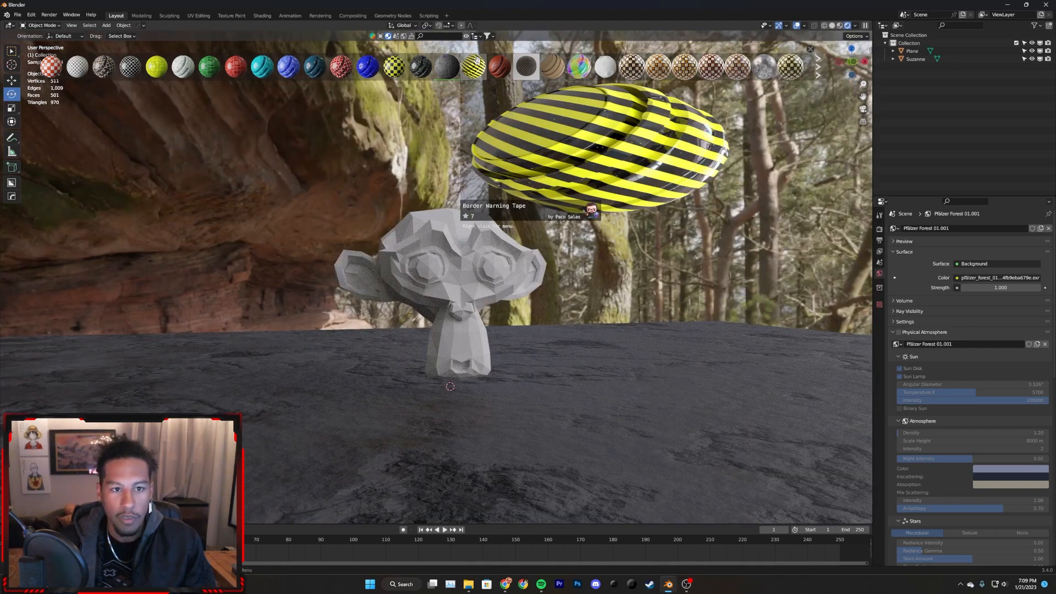
- Apply the Rusty Metal 02 material from the asset library to the monkey head and check it from the side and back
mouse_move(103, 68)
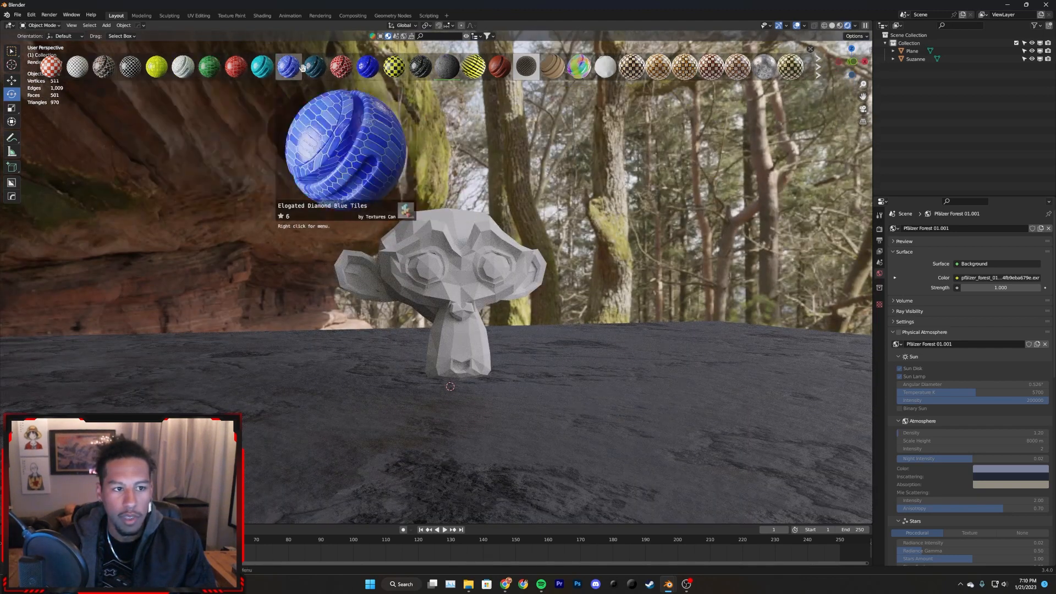
mouse_move(367, 71)
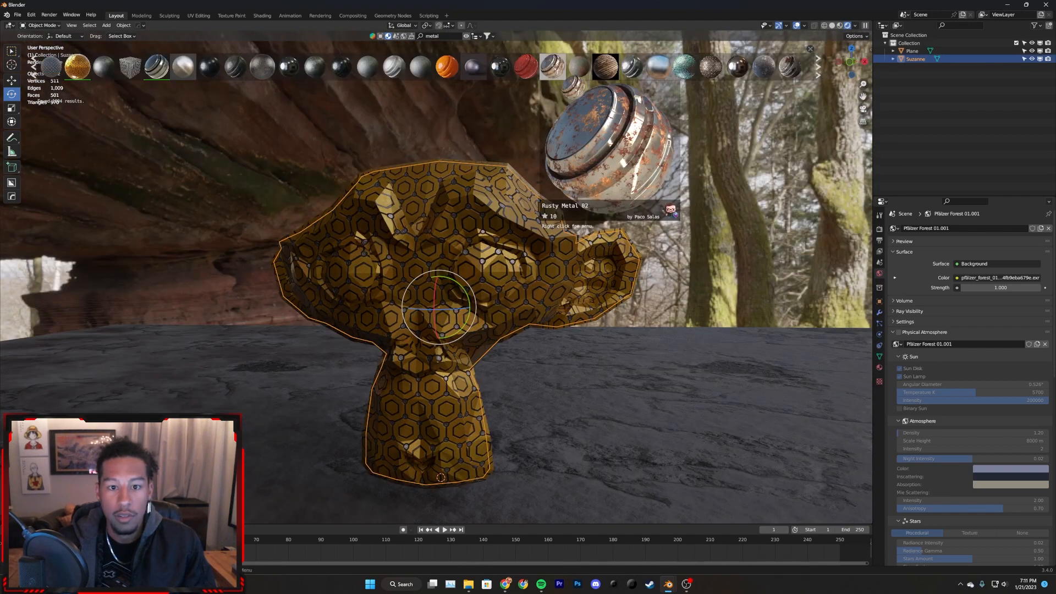
drag(552, 66, 520, 242)
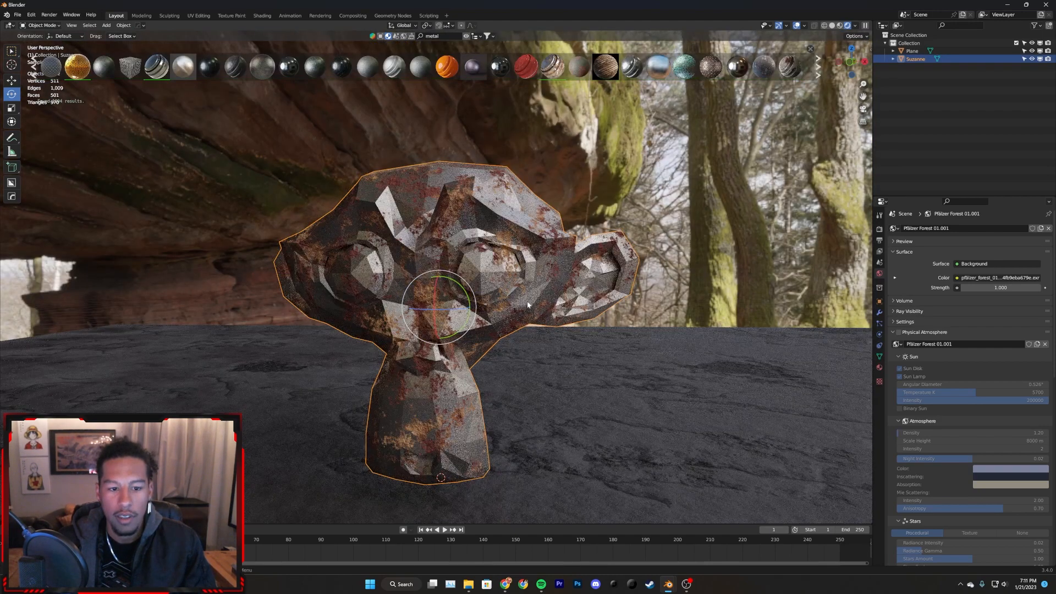
middle_drag(511, 297, 573, 312)
mouse_move(563, 66)
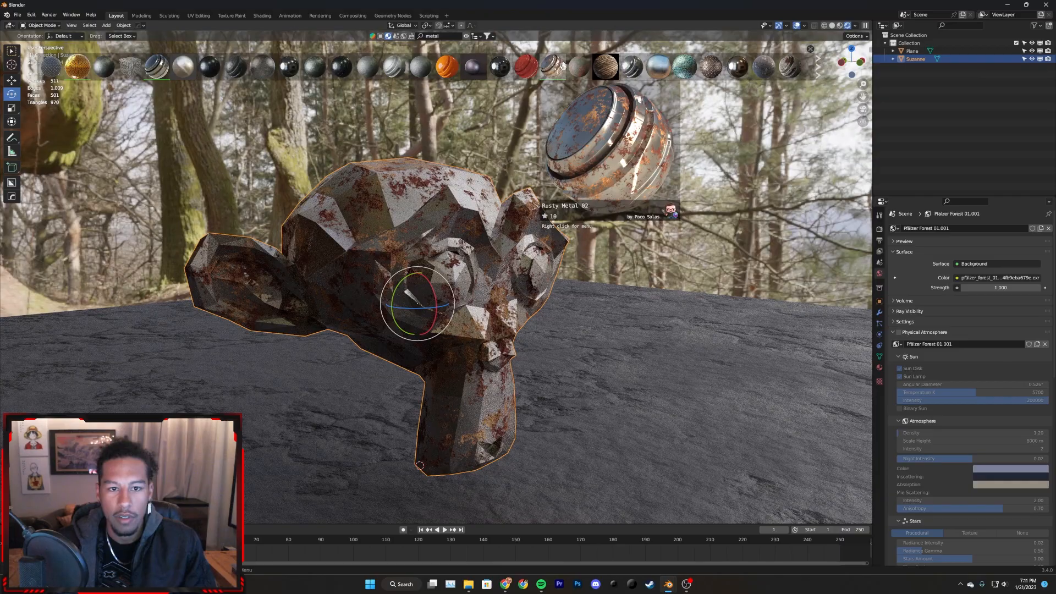
middle_drag(473, 240, 566, 224)
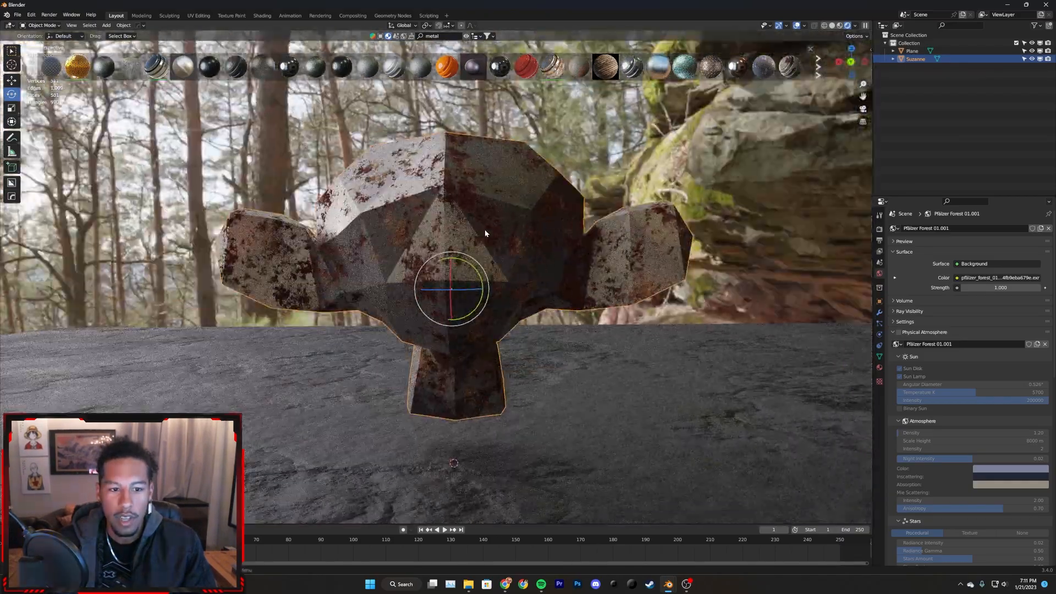
- Shade the rusty metal monkey head smooth
middle_drag(491, 230, 476, 202)
right_click(477, 203)
click(477, 190)
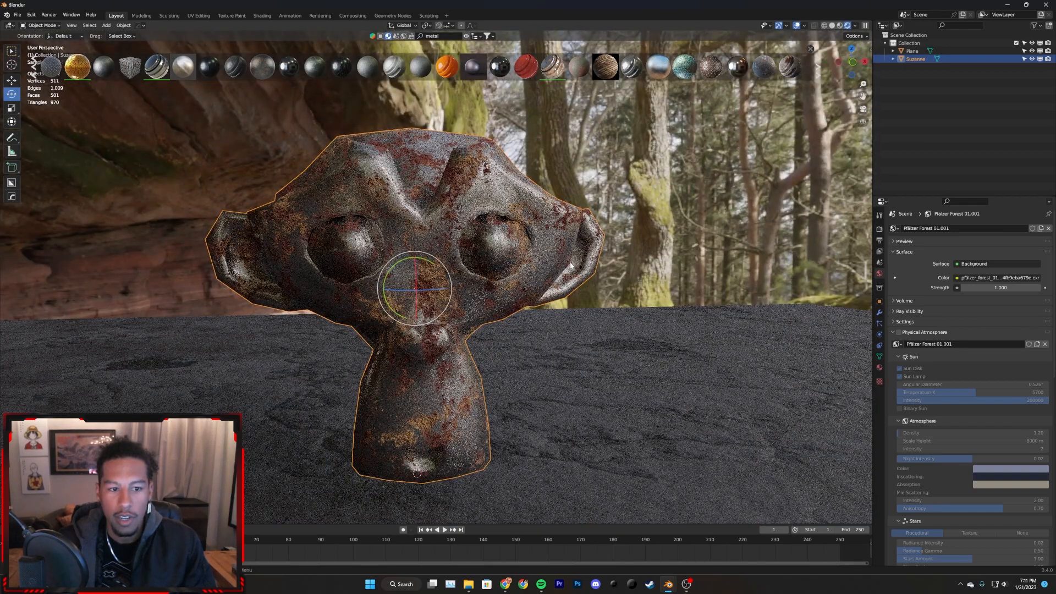
middle_drag(502, 298, 481, 294)
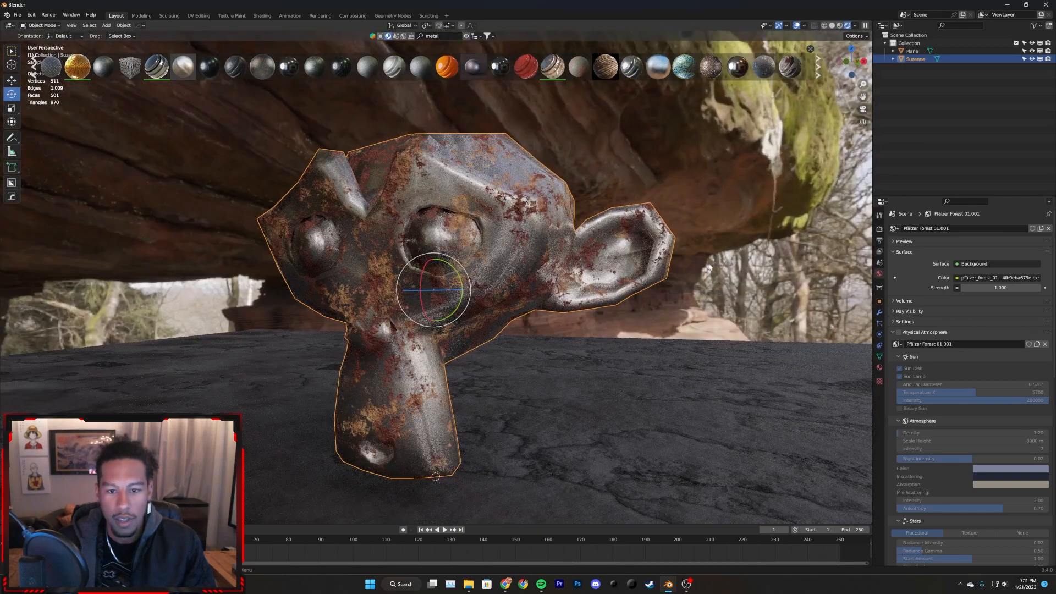
- Add a Subdivision Surface modifier to the monkey head
click(879, 312)
click(938, 229)
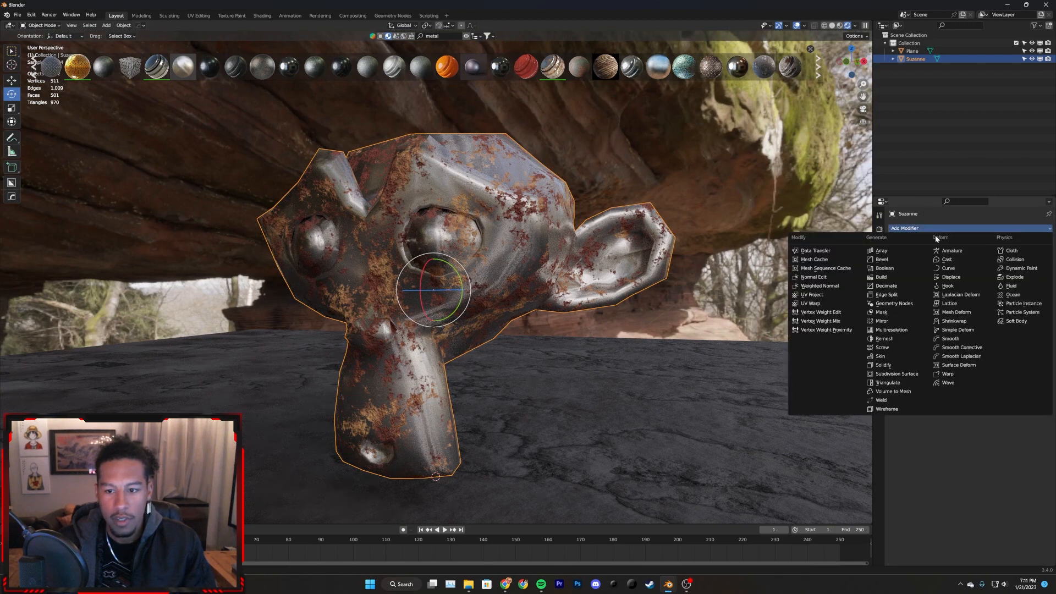
click(907, 375)
middle_drag(606, 283, 574, 237)
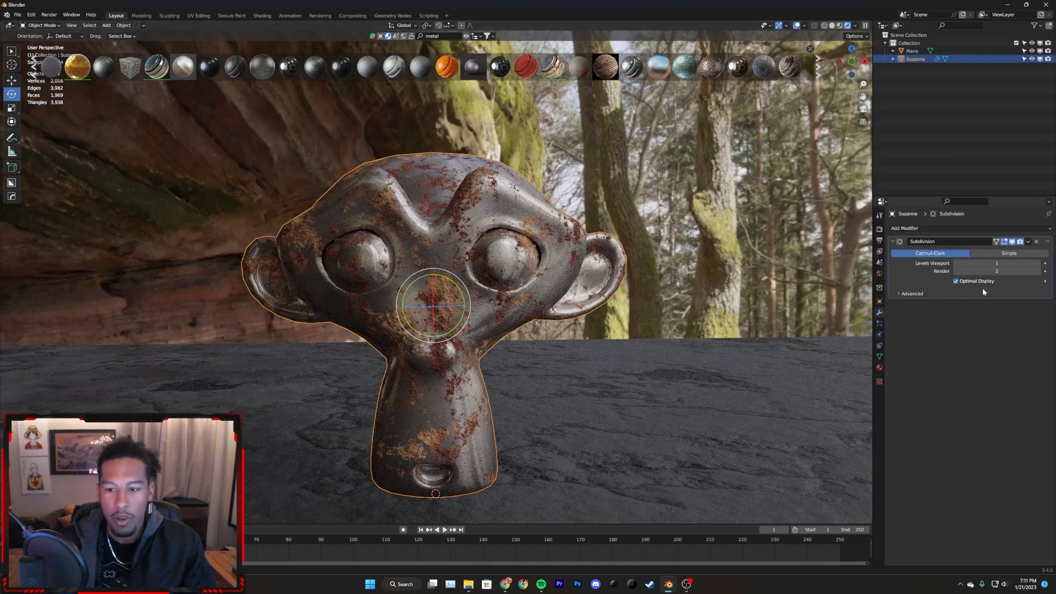
- Try a viewport subdivision level of 2 on the monkey head and set it back to 1
drag(993, 259, 1005, 260)
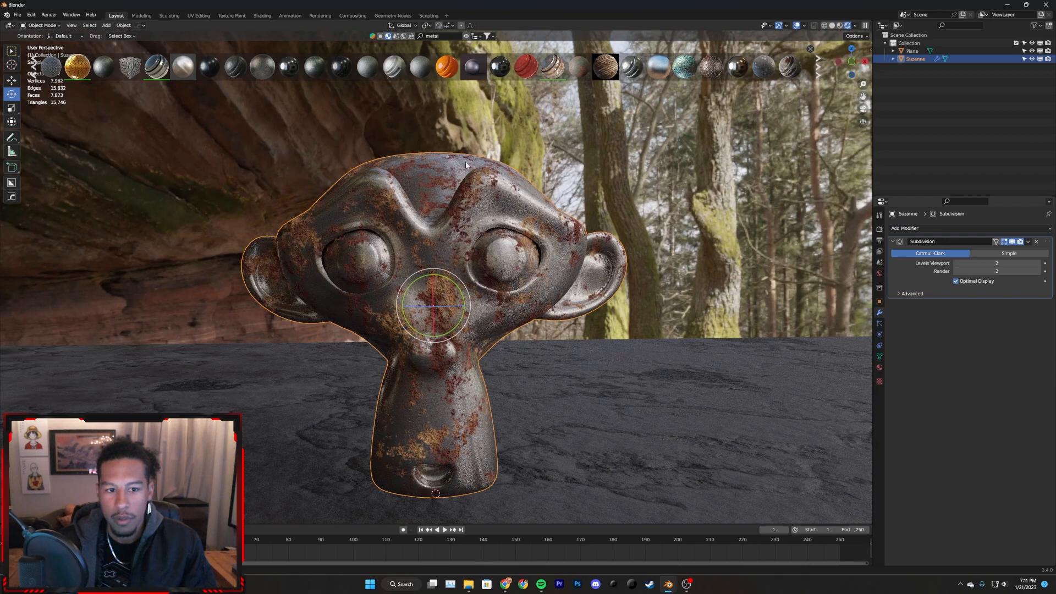
click(993, 264)
text(1)
key(Return)
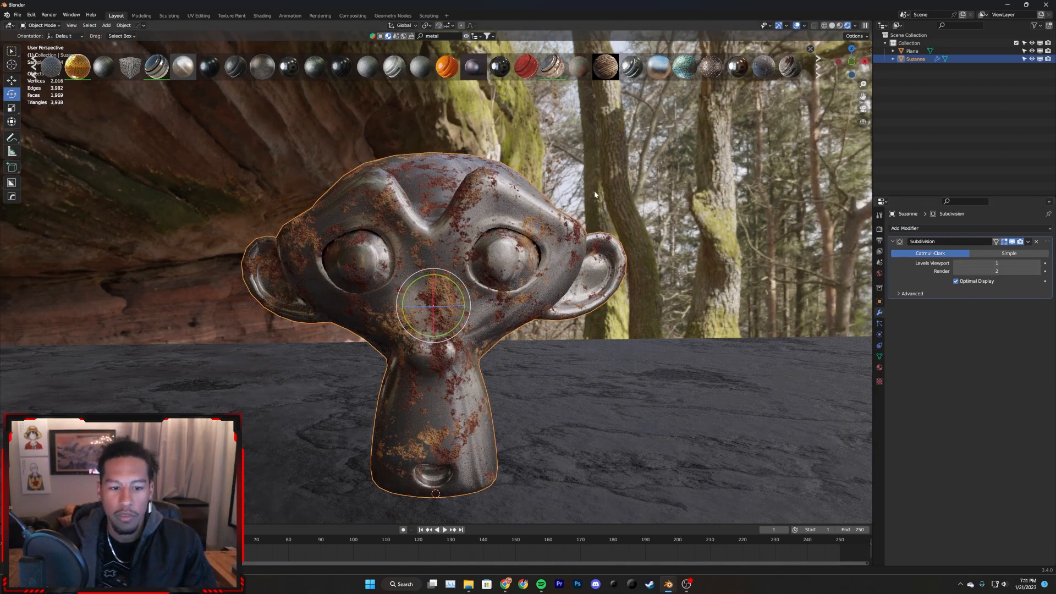
- Add a camera to the scene and switch to the camera view
shift+middle_drag(594, 192, 625, 161)
click(663, 253)
scroll(664, 262, down, 3)
middle_drag(664, 262, 603, 306)
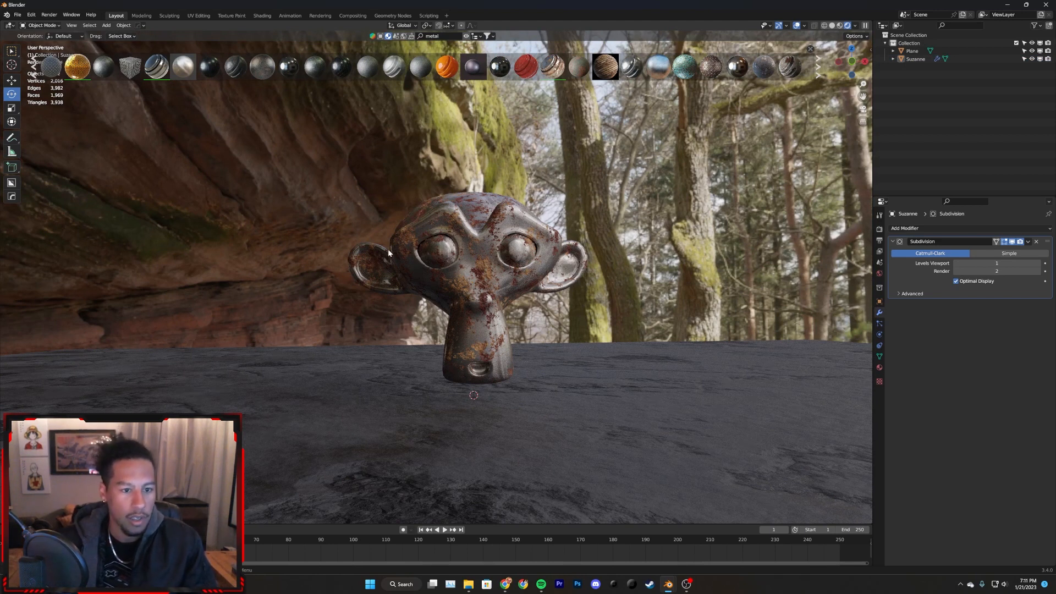
key(shift+a)
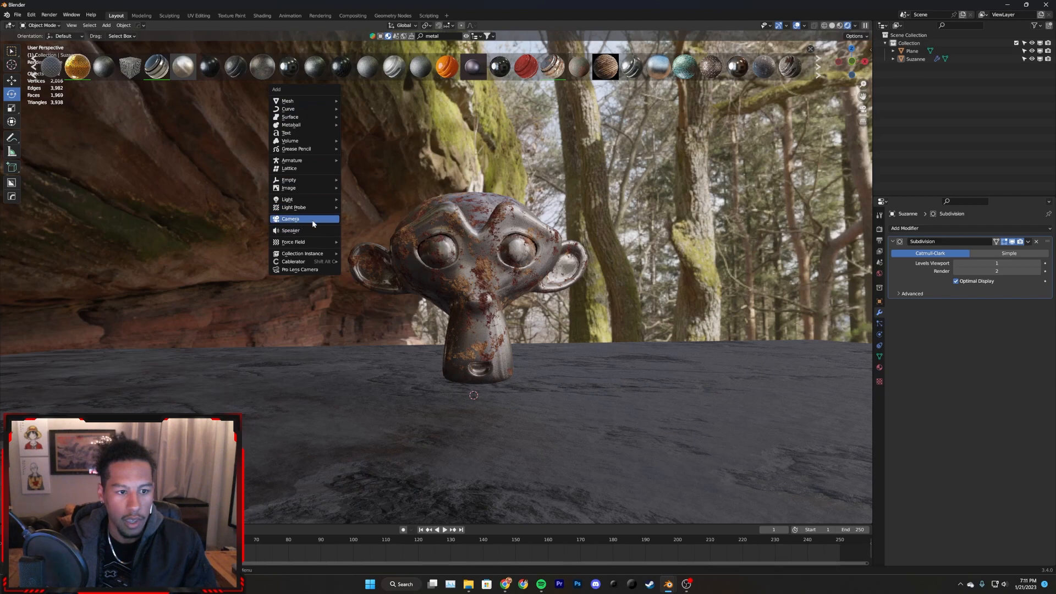
click(297, 219)
key(KP_0)
- Fly the camera back until the whole monkey head fits inside the frame
key(shift+grave)
key(s)
key(e)
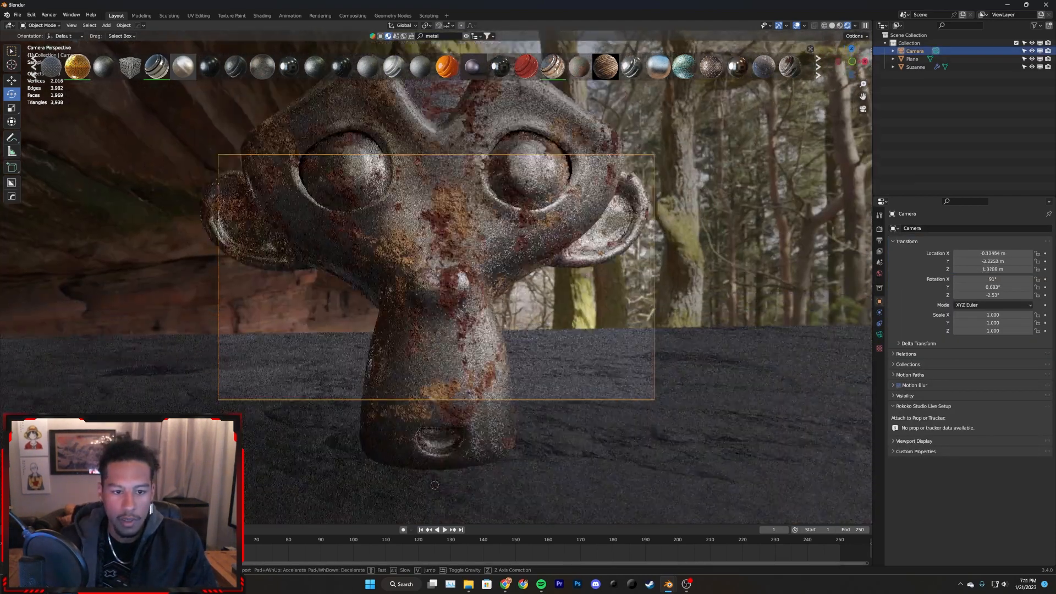
key(s)
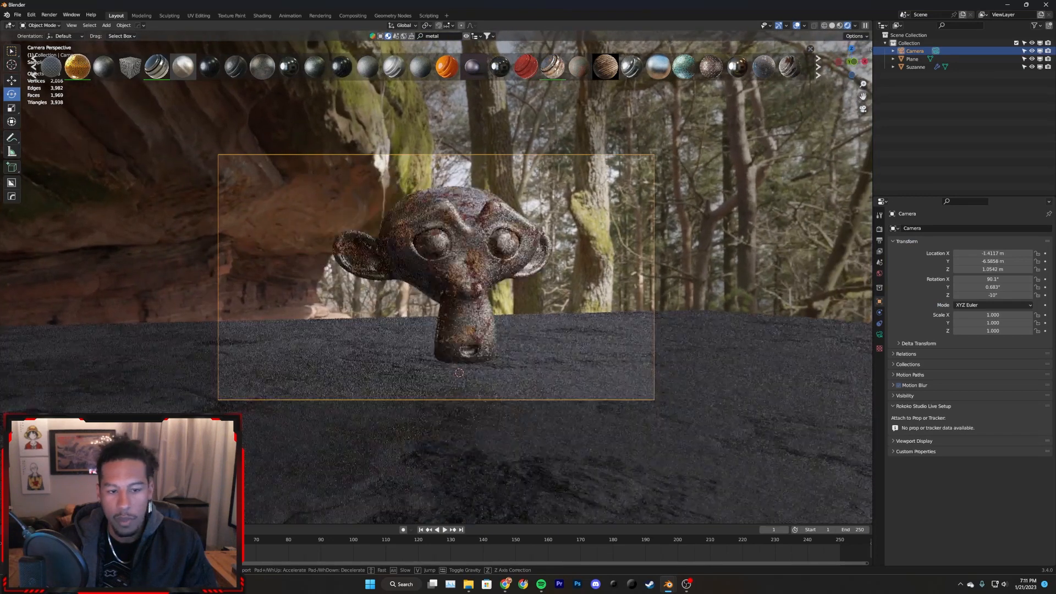
click(472, 171)
scroll(472, 172, up, 2)
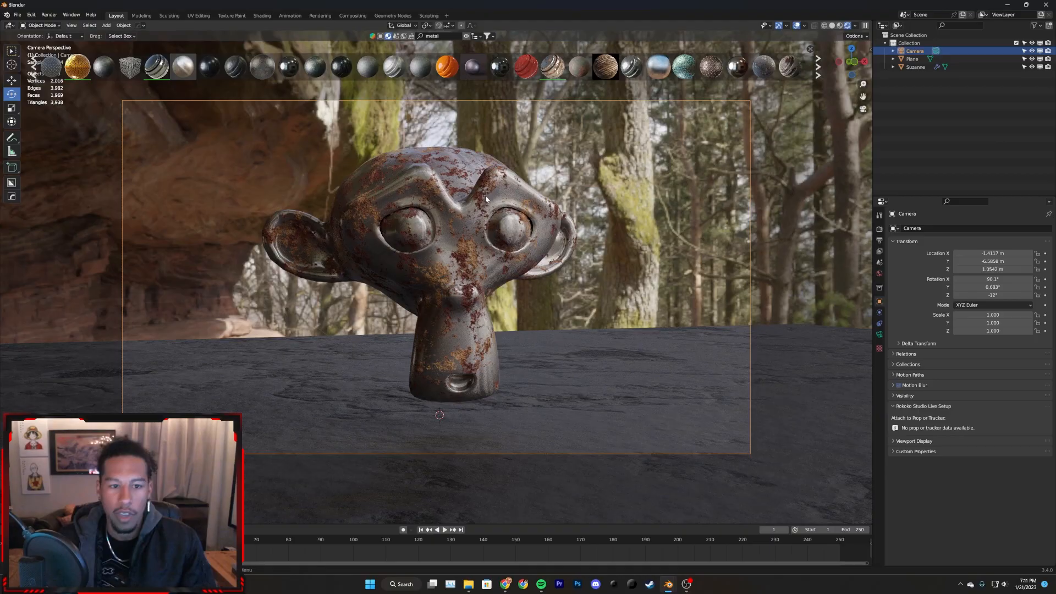
- Fly the camera to a low angle facing the monkey head, at about X 1.26 m, Y -6.72 m, Z 0.42 m
key(shift+grave)
key(d)
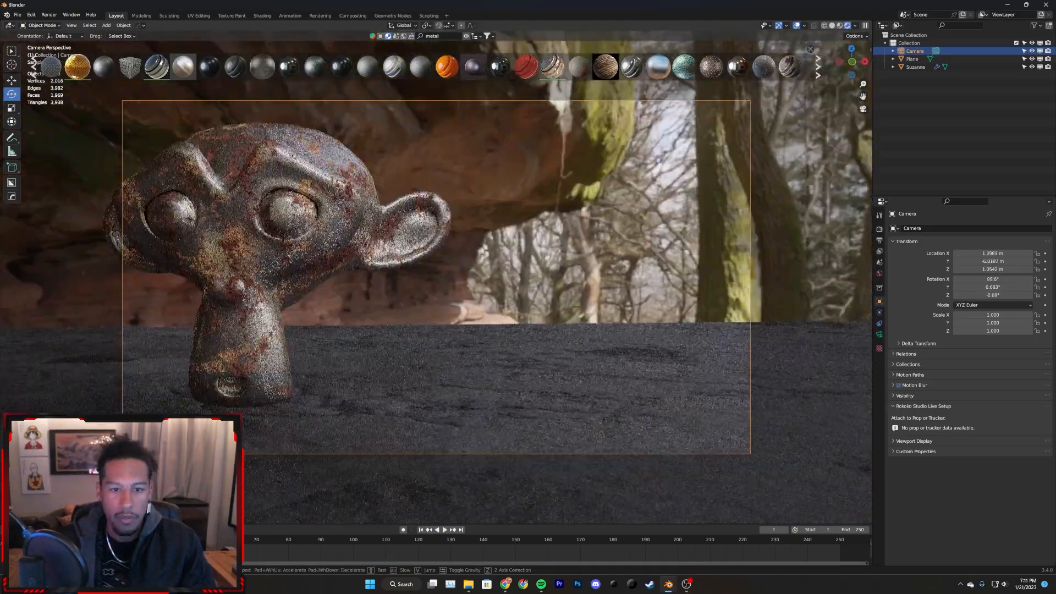
key(a)
key(d)
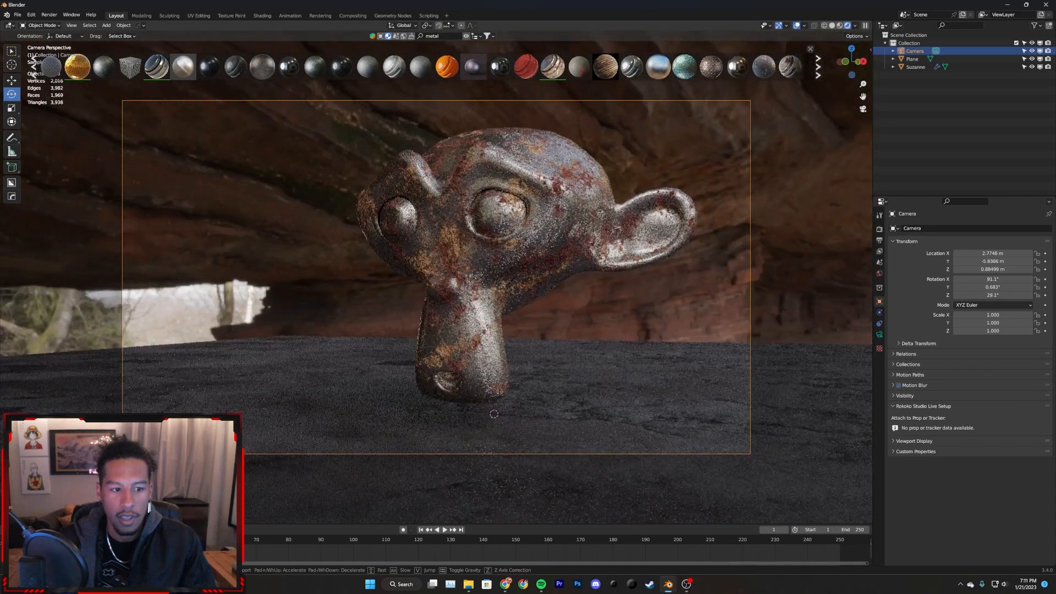
key(s)
key(a)
key(s)
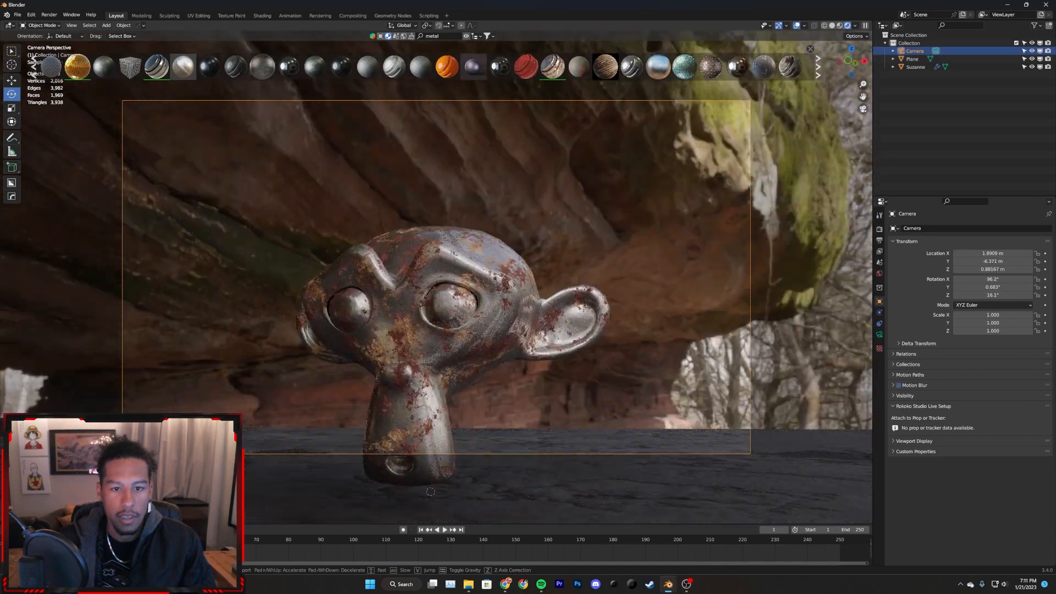
key(a)
key(q)
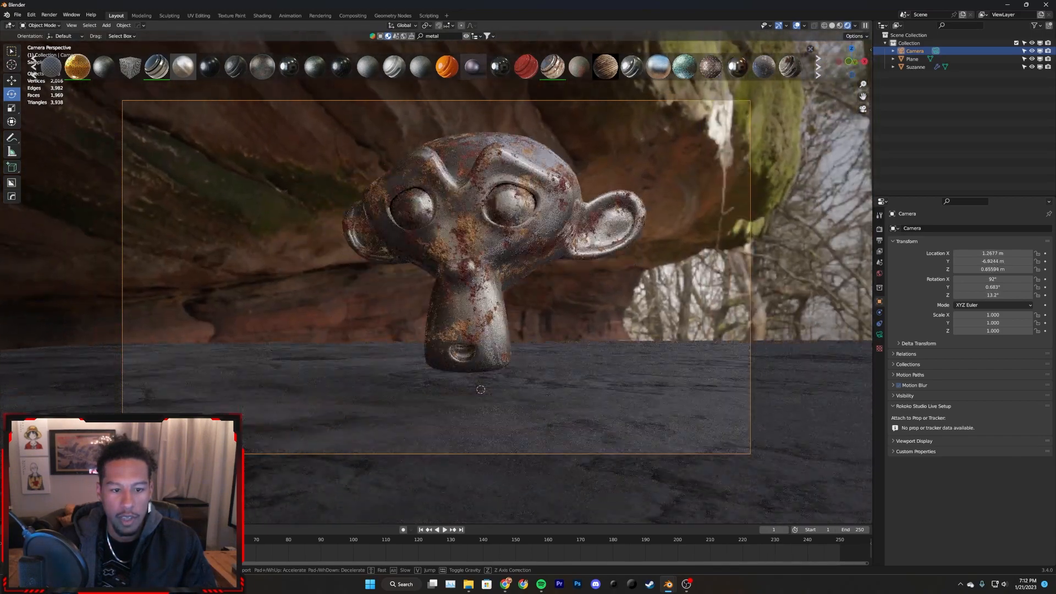
key(d)
key(q)
key(a)
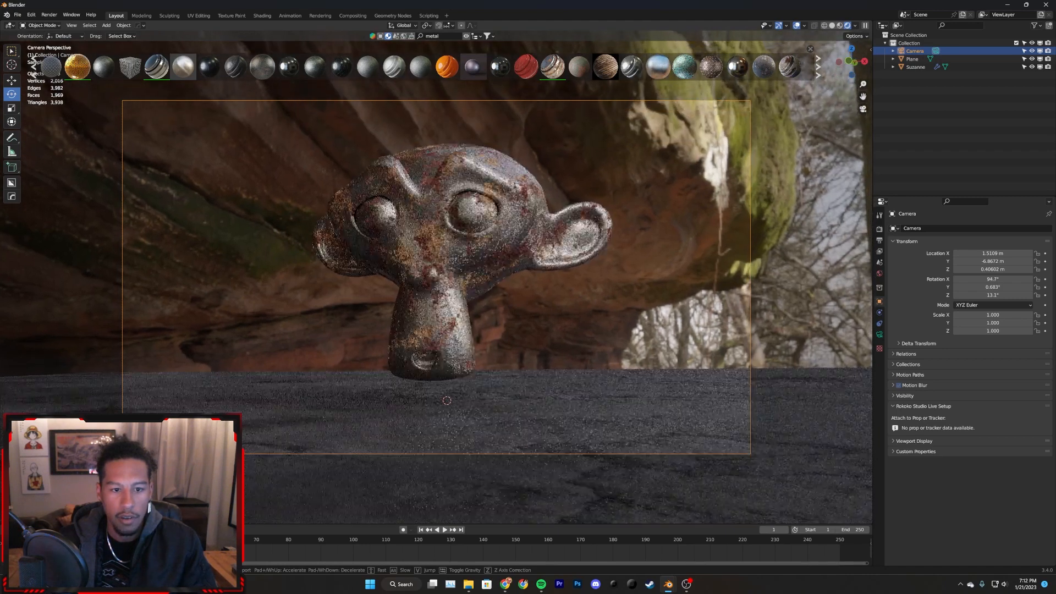
key(w)
key(d)
click(482, 190)
key(shift+grave)
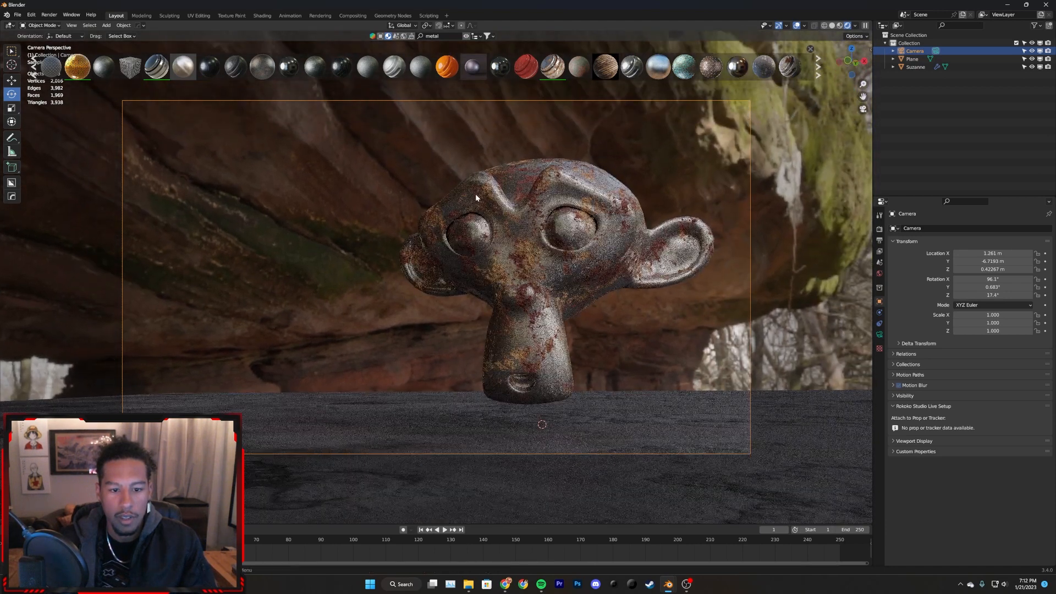
click(676, 314)
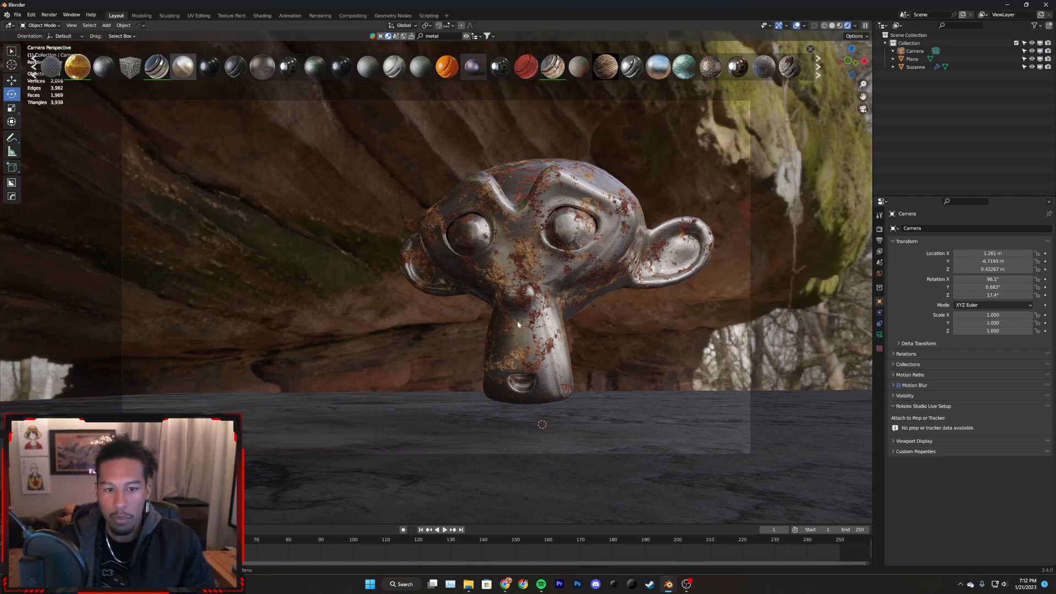
- Leave the camera view and examine the monkey head, ground plane and camera from several angles
middle_drag(441, 267, 610, 293)
middle_drag(531, 278, 397, 260)
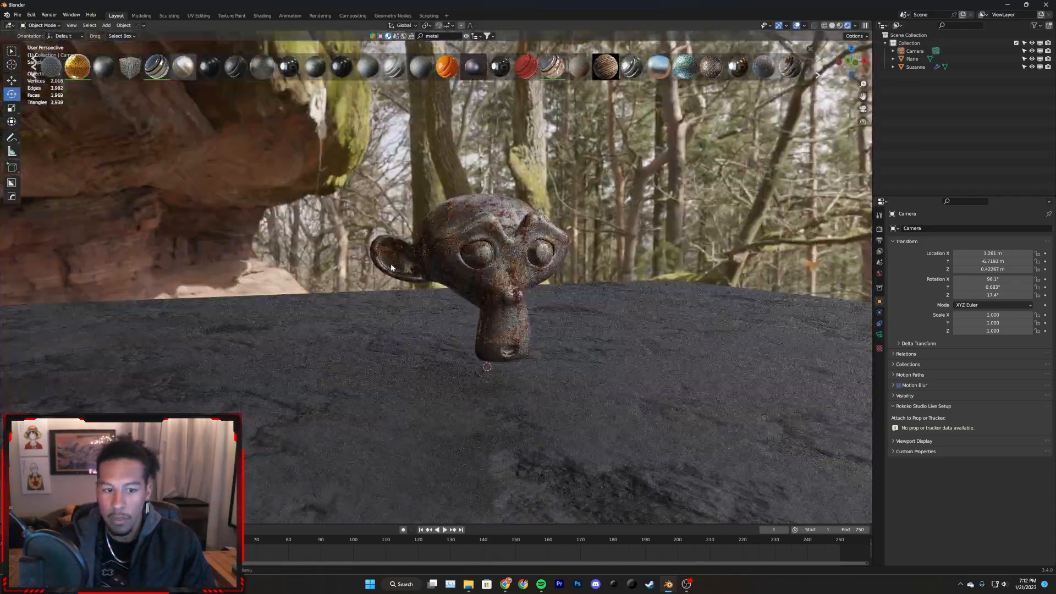
mouse_move(511, 323)
shift+middle_down()
mouse_move(462, 308)
mouse_move(519, 304)
shift+middle_up()
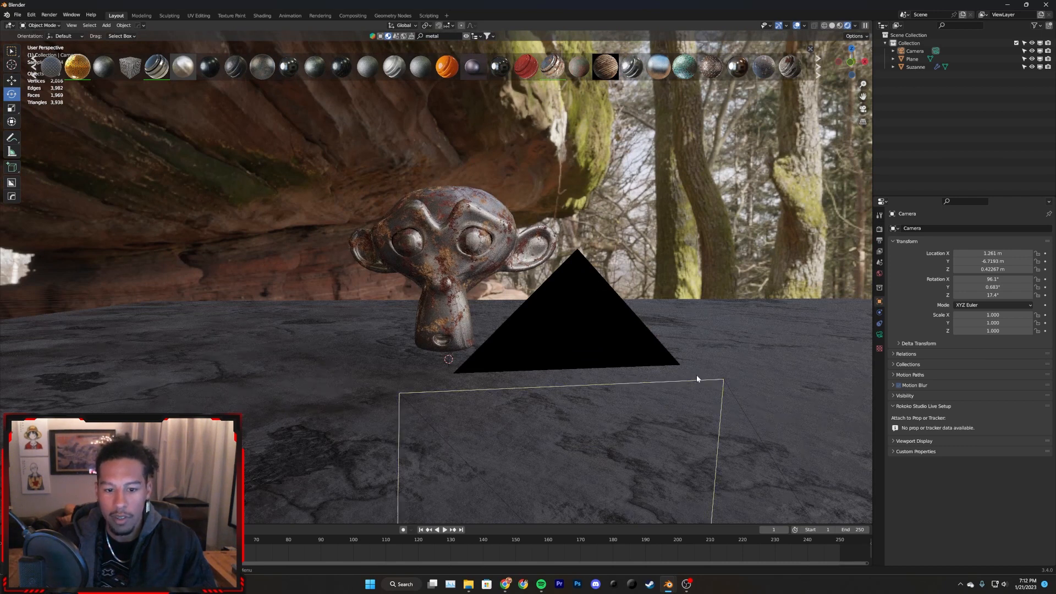
click(743, 330)
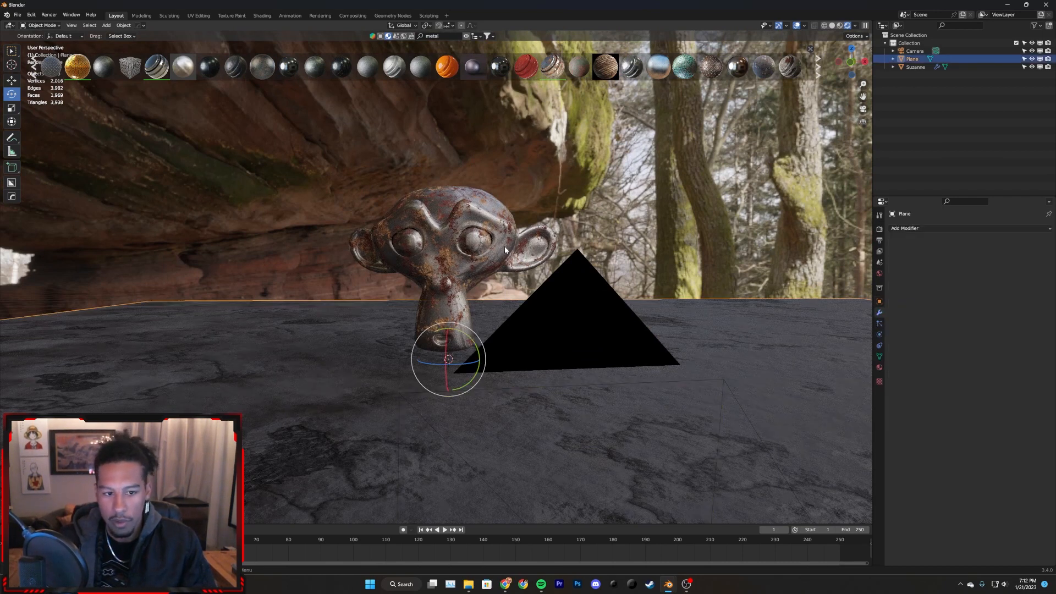
click(499, 242)
middle_drag(623, 248, 710, 139)
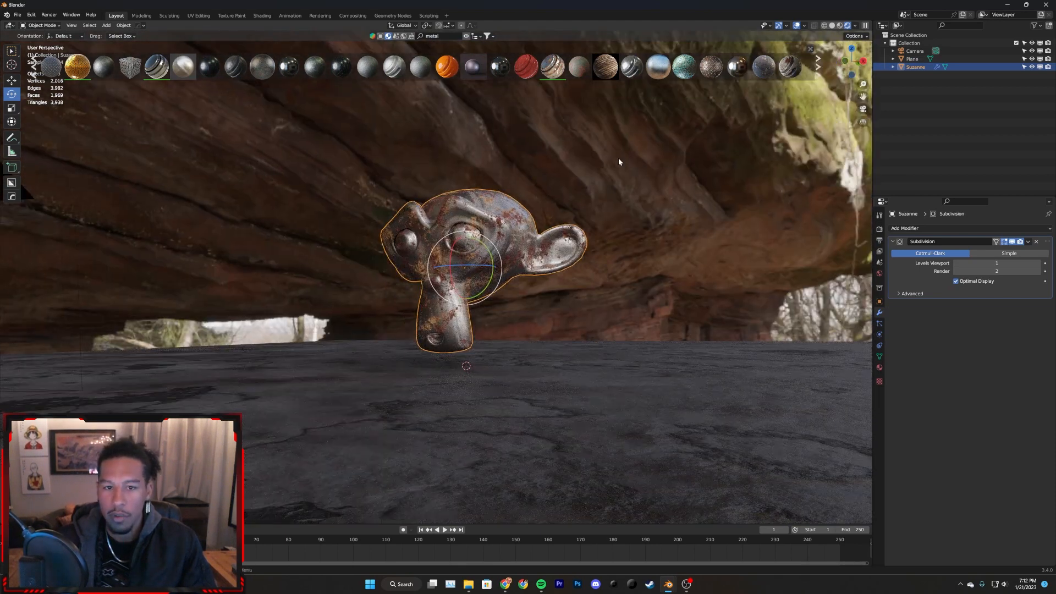
middle_drag(592, 204, 544, 252)
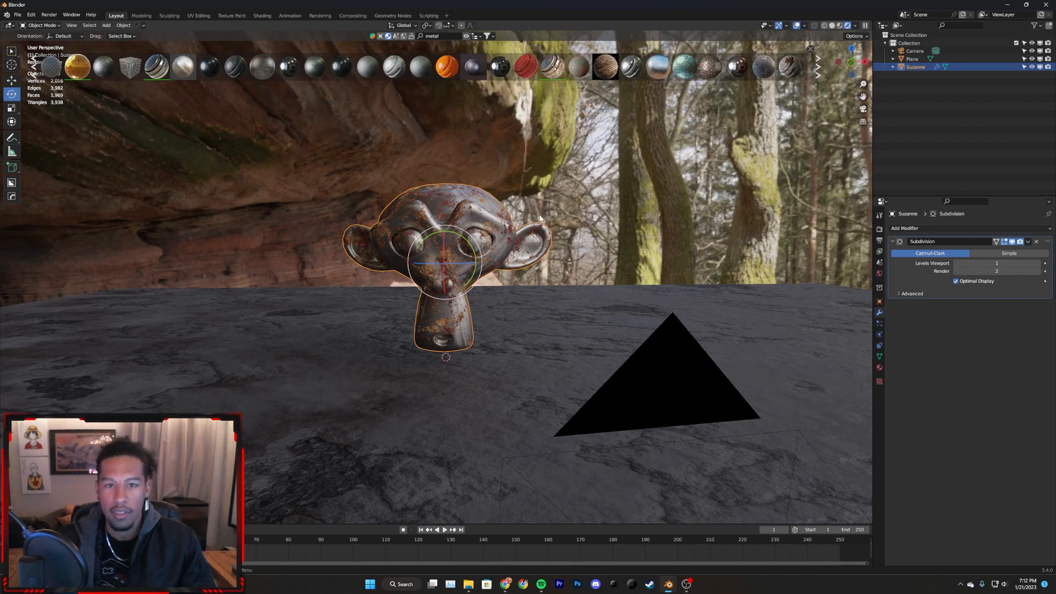
click(538, 189)
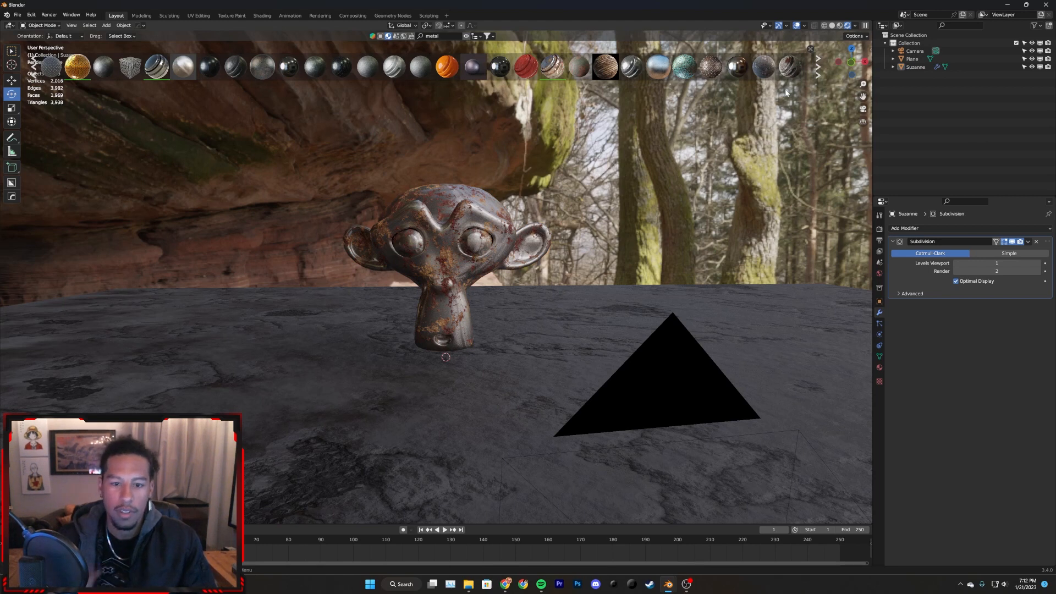
- Inspect the monkey head's Rusty Metal 02 nodes in the Shader Editor and return to the 3D Viewport
click(501, 206)
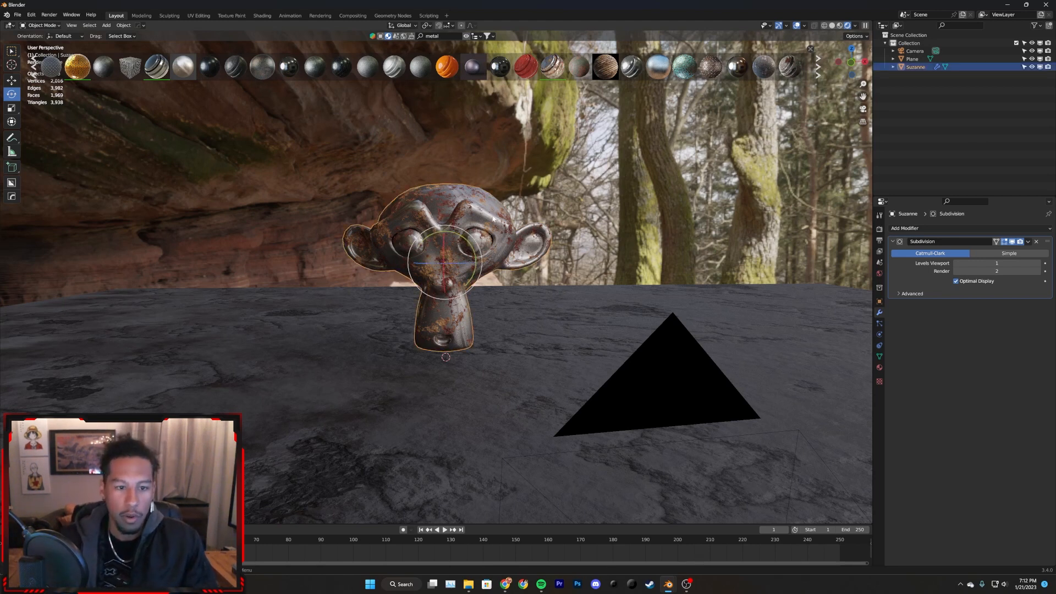
scroll(466, 269, up, 2)
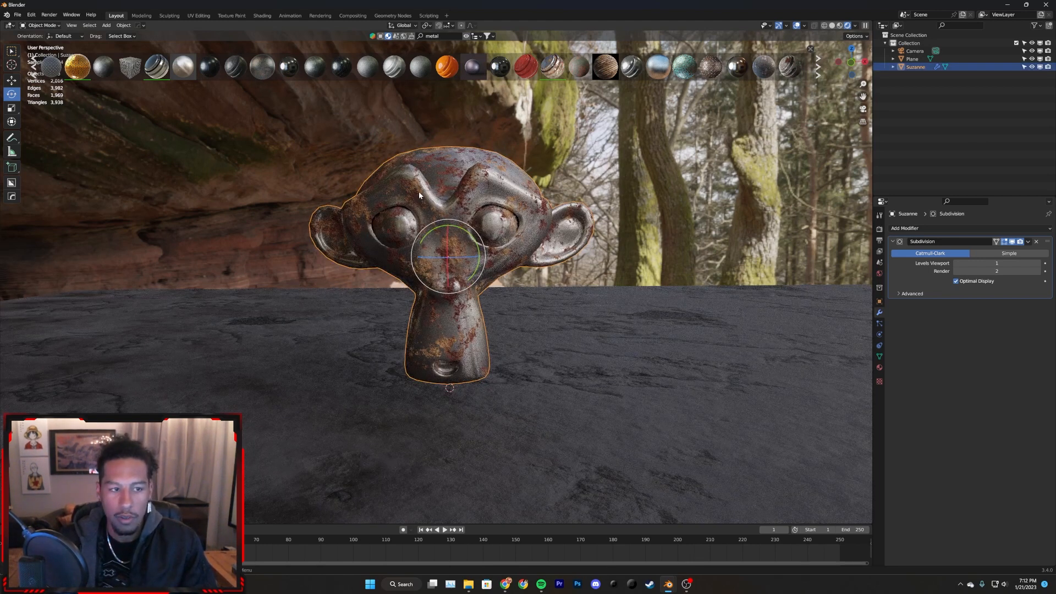
click(41, 25)
click(10, 26)
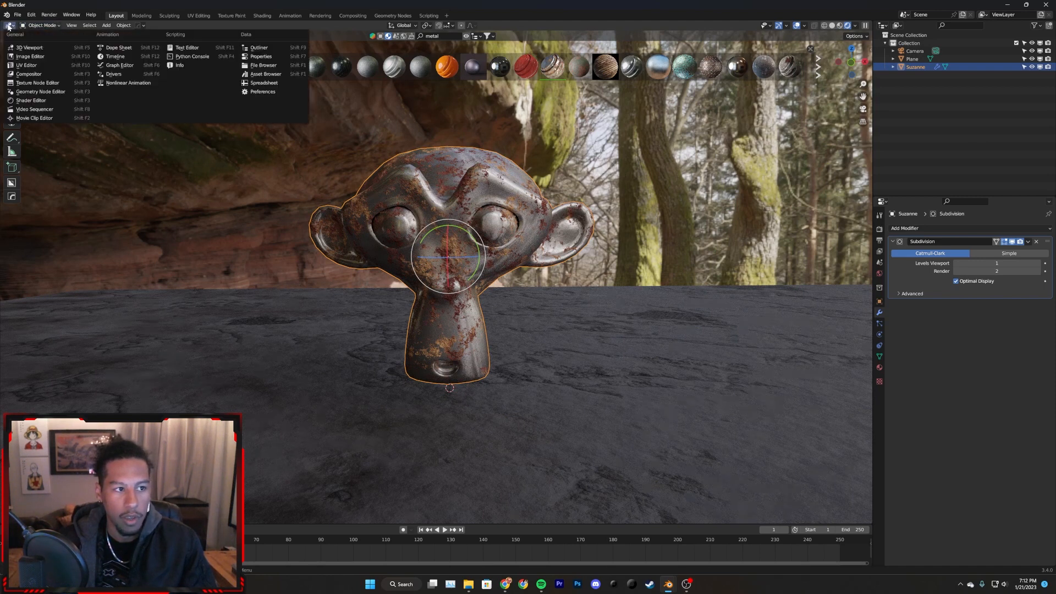
click(33, 95)
key(Home)
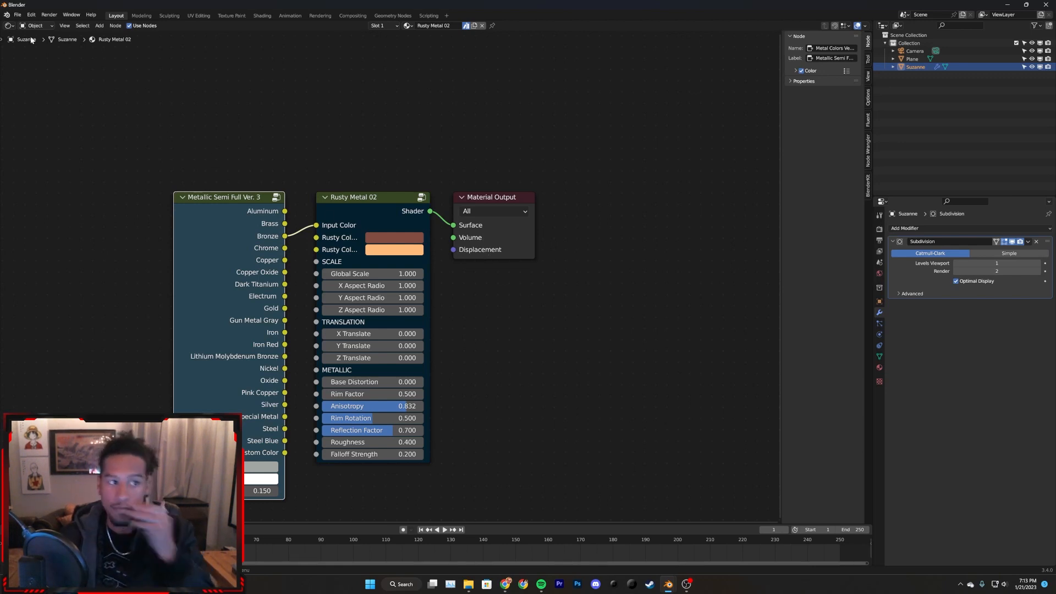
click(9, 25)
click(25, 49)
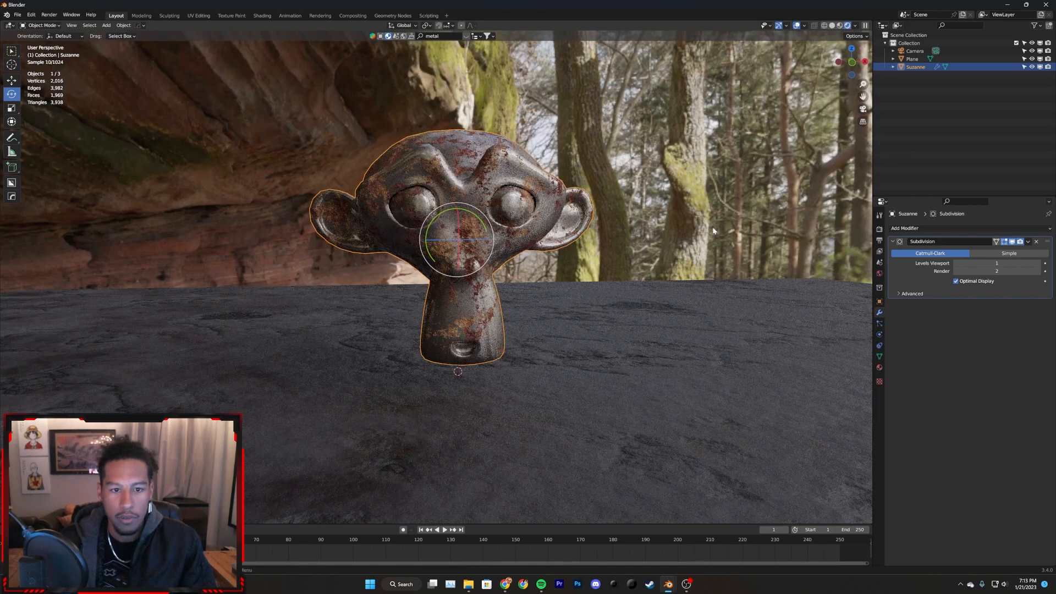
- Add a cube mesh and scale it up into a large box enclosing the monkey head
click(701, 191)
key(shift+a)
mouse_move(611, 74)
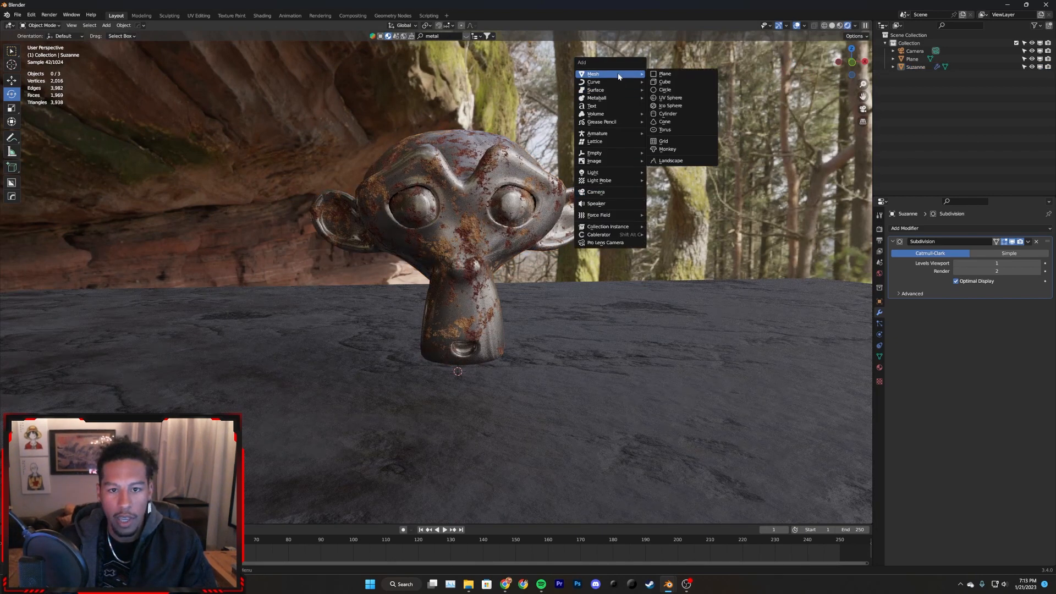
click(663, 82)
scroll(503, 253, down, 5)
middle_drag(503, 253, 509, 275)
key(s)
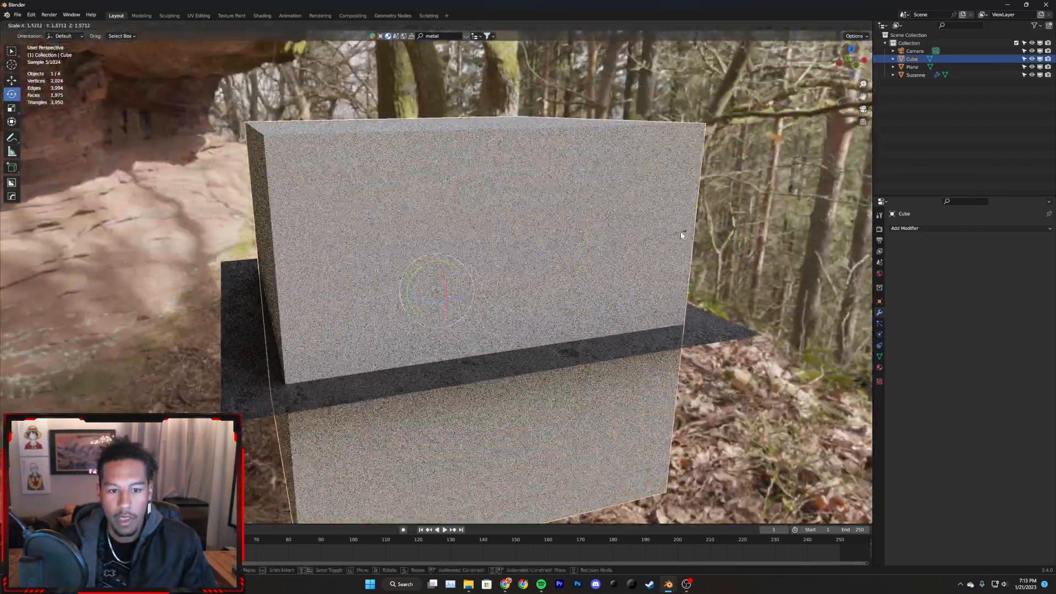
click(680, 235)
- Raise the large cube by about 5.2 m along the Z axis in the front view
middle_drag(551, 288, 642, 224)
scroll(499, 306, up, 8)
scroll(521, 289, down, 8)
middle_drag(500, 223, 478, 273)
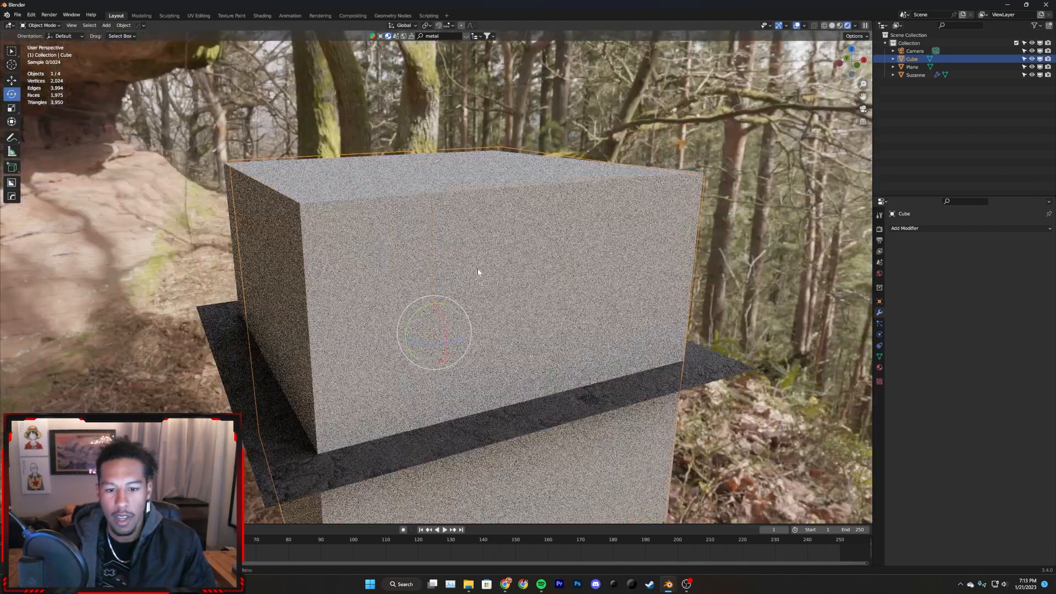
scroll(478, 274, up, 4)
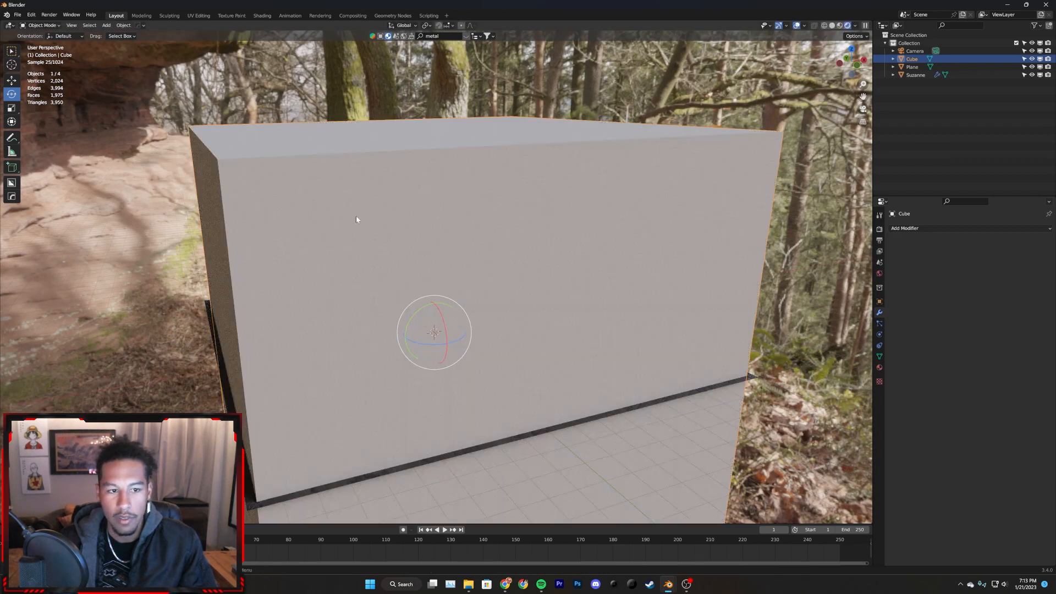
click(856, 64)
click(12, 82)
drag(434, 308, 434, 197)
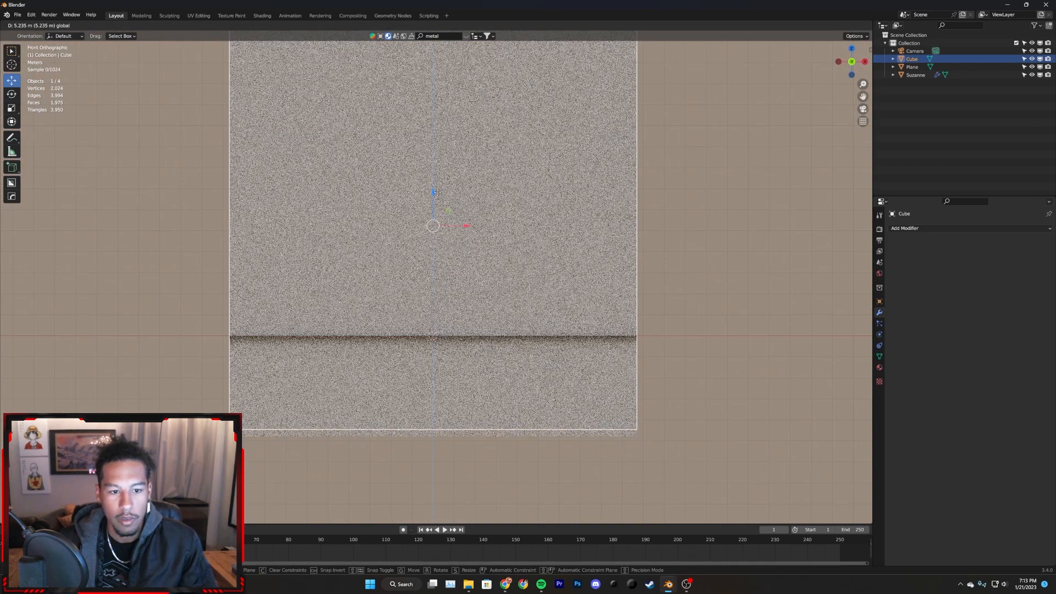
- Flatten the cube vertically and enlarge it by about 1.2 times so it encloses the ground plane
click(10, 107)
drag(433, 189, 435, 208)
click(12, 80)
key(s)
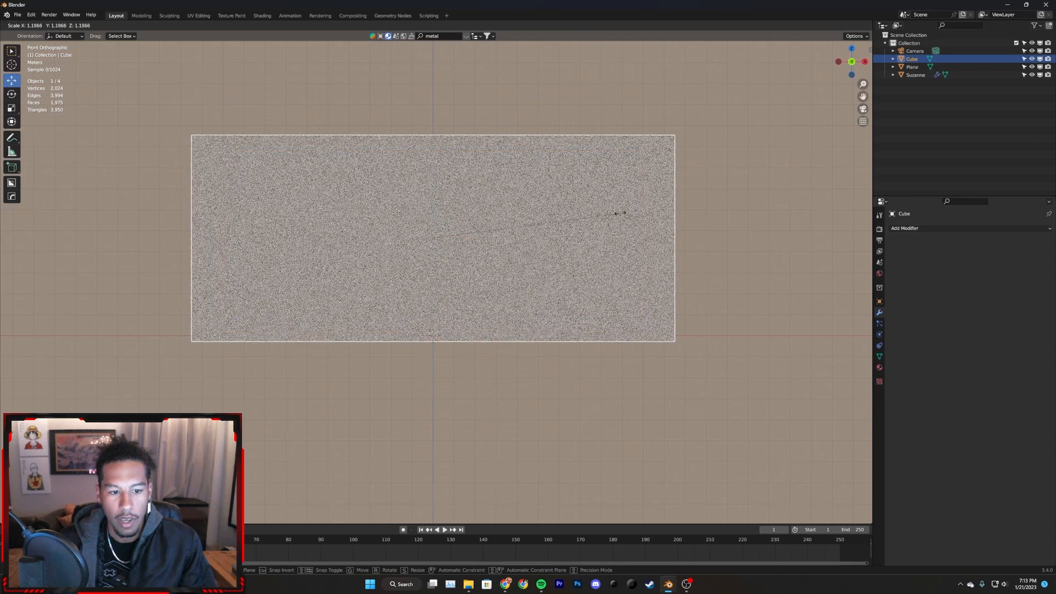
click(608, 213)
middle_drag(478, 214, 535, 250)
scroll(553, 272, down, 4)
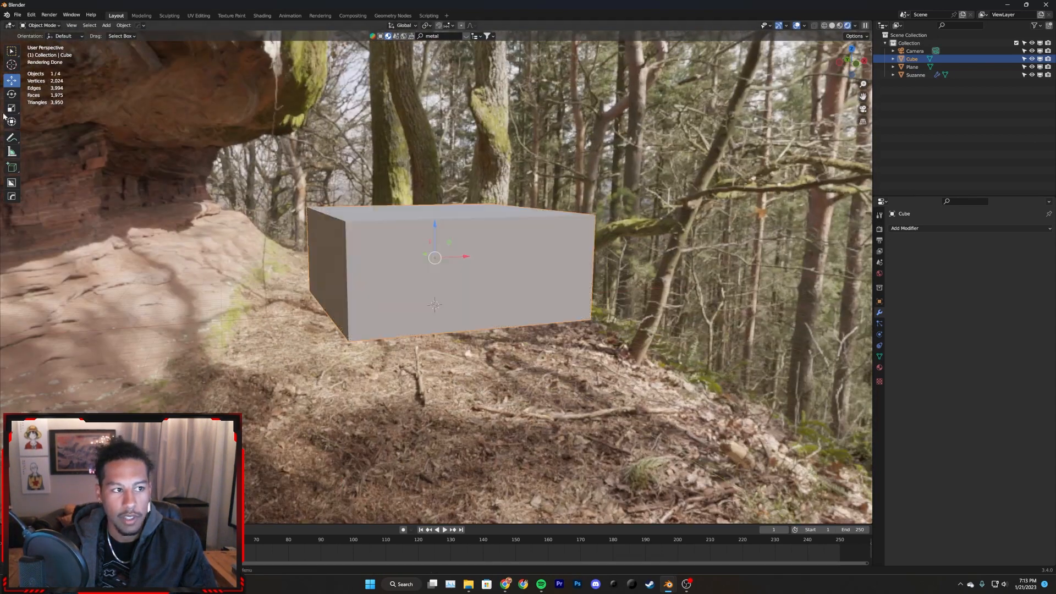
- Create a new material for the cube in the Shader Editor
click(10, 25)
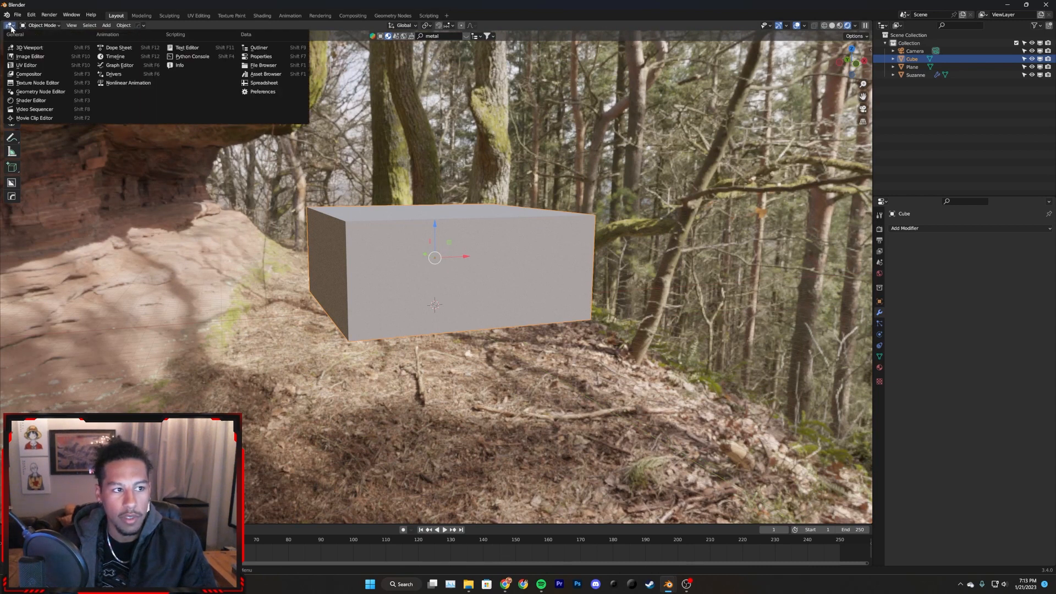
click(33, 98)
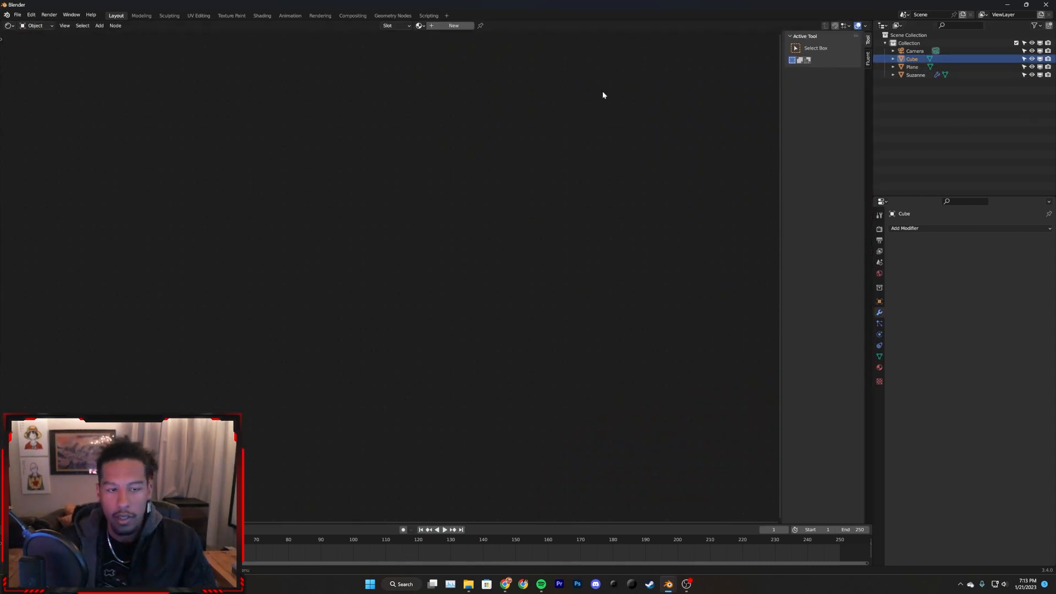
click(446, 26)
middle_drag(594, 234, 498, 306)
scroll(499, 306, up, 3)
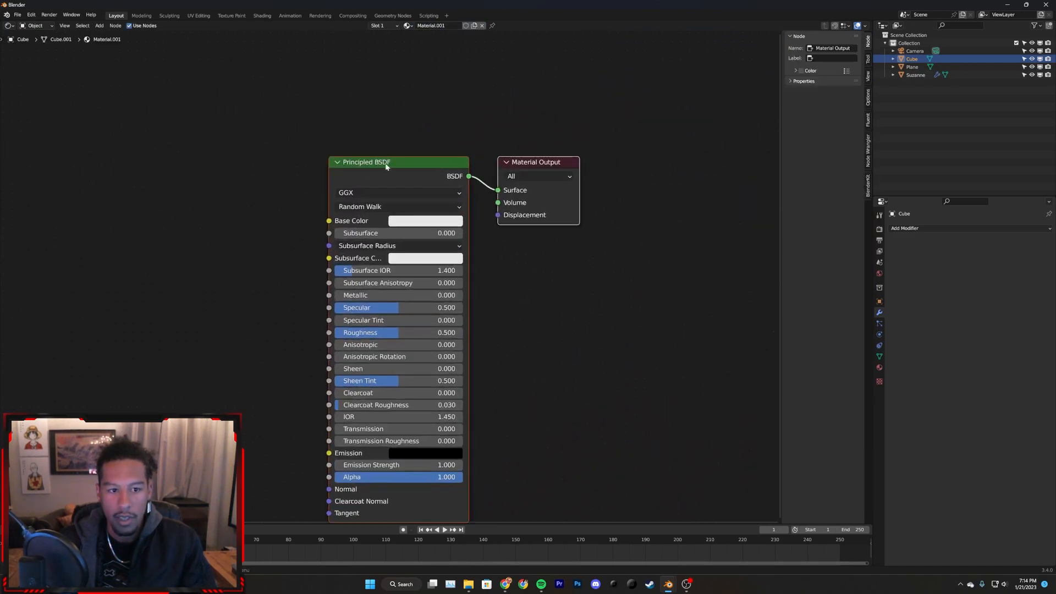
- Delete the Principled BSDF node from the cube's material
scroll(411, 167, down, 1)
middle_drag(393, 156, 347, 99)
middle_drag(437, 193, 451, 215)
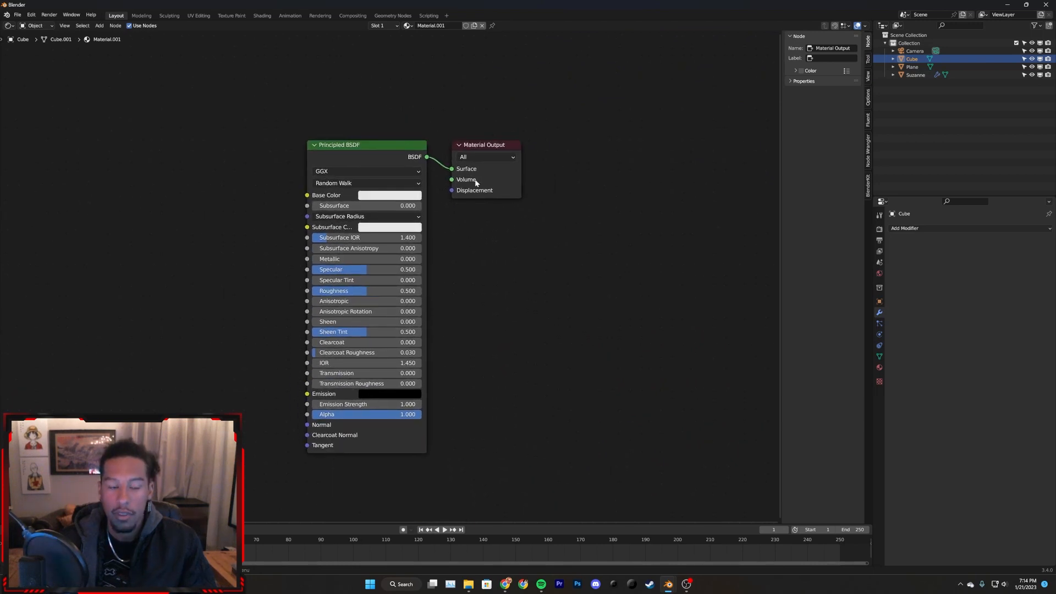
click(388, 171)
click(376, 155)
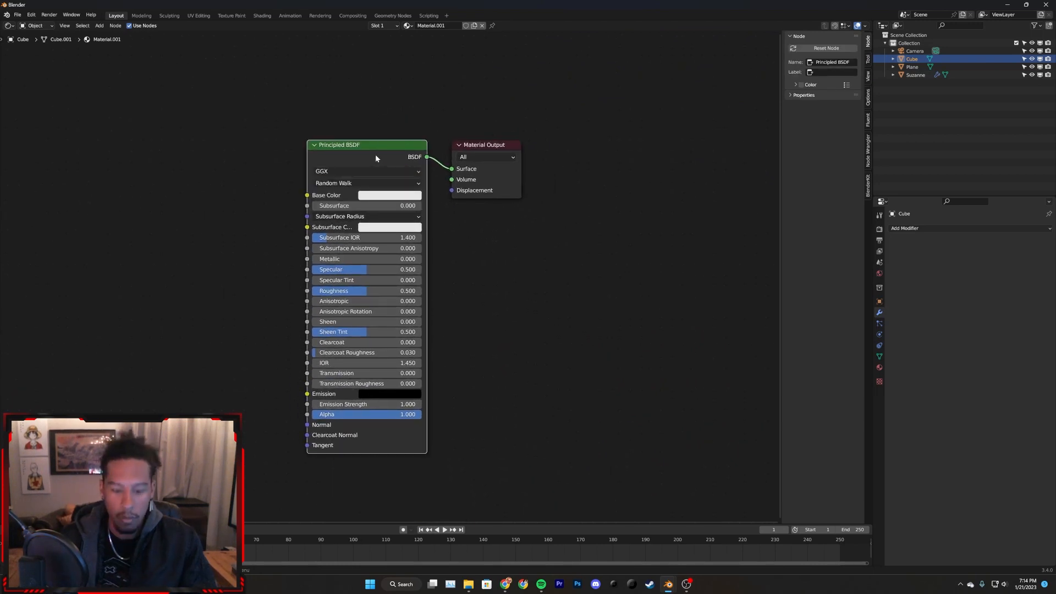
key(x)
- Add a Principled Volume node and connect its output to the Volume input of the Material Output
click(483, 146)
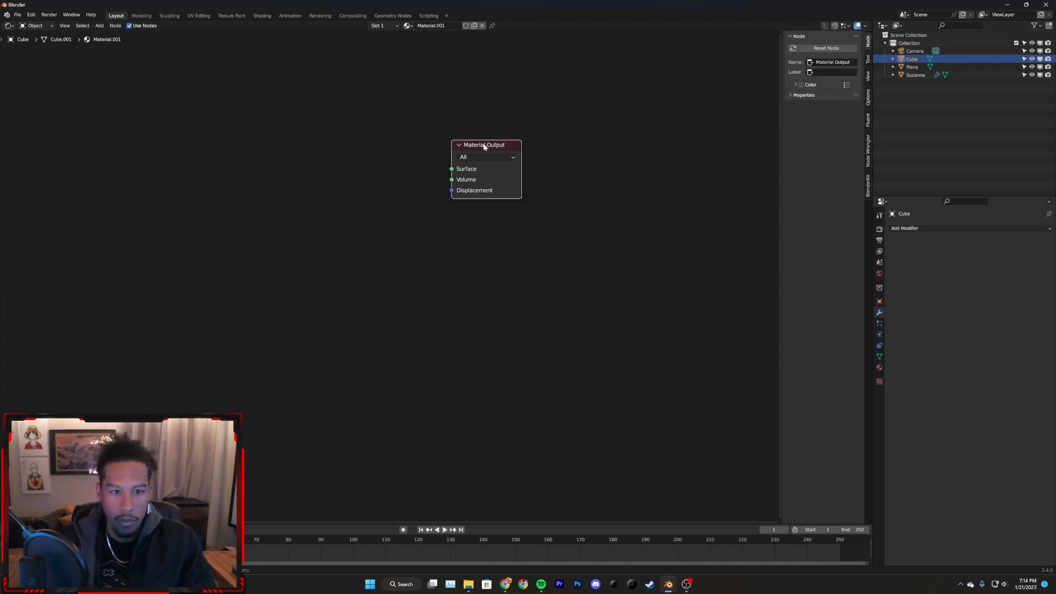
key(shift+a)
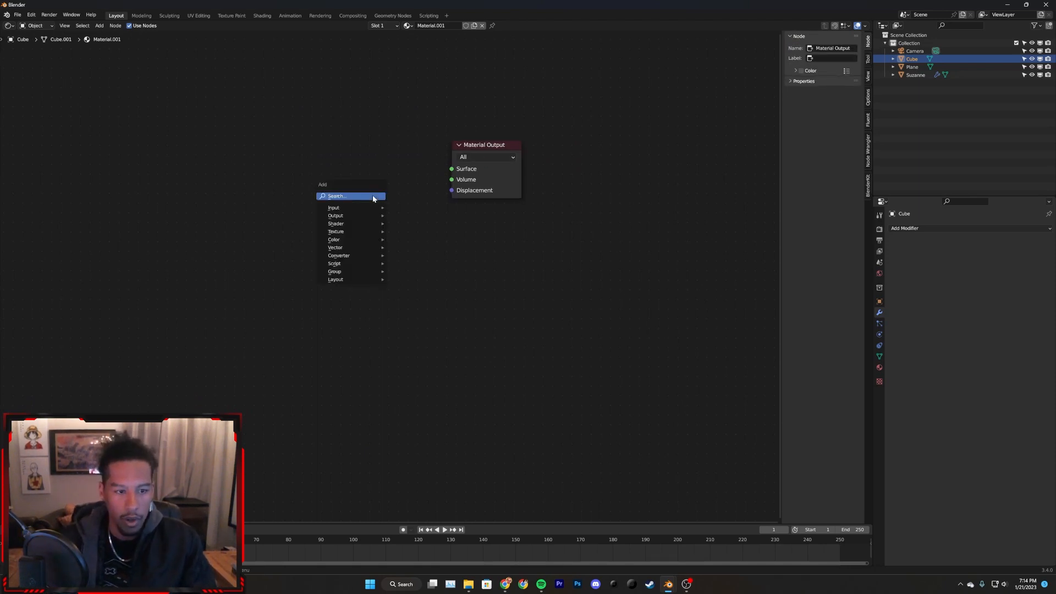
click(373, 197)
text(princ)
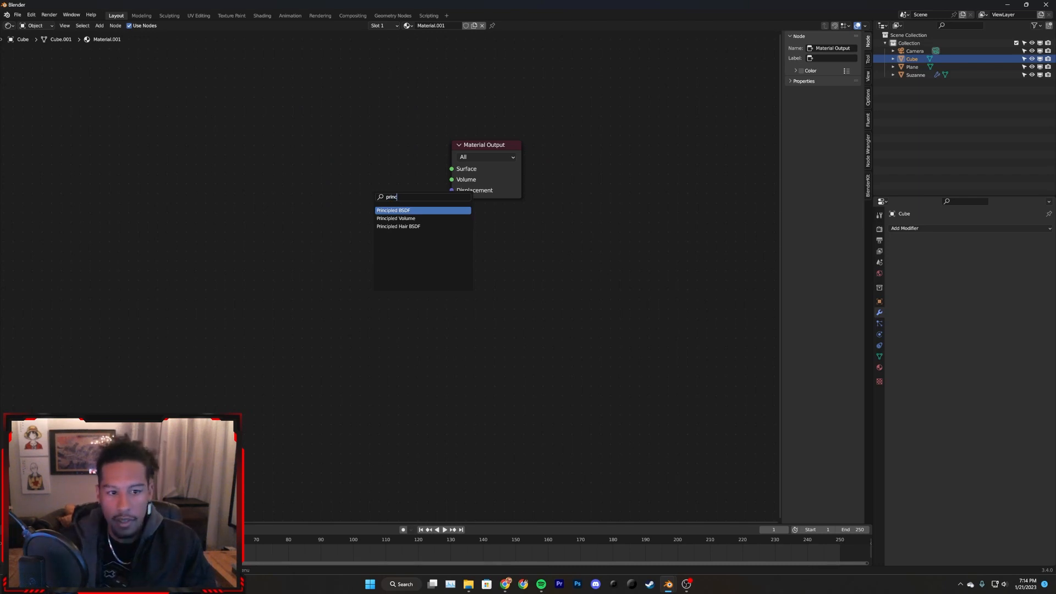
key(Down)
key(Return)
click(441, 227)
scroll(456, 228, up, 2)
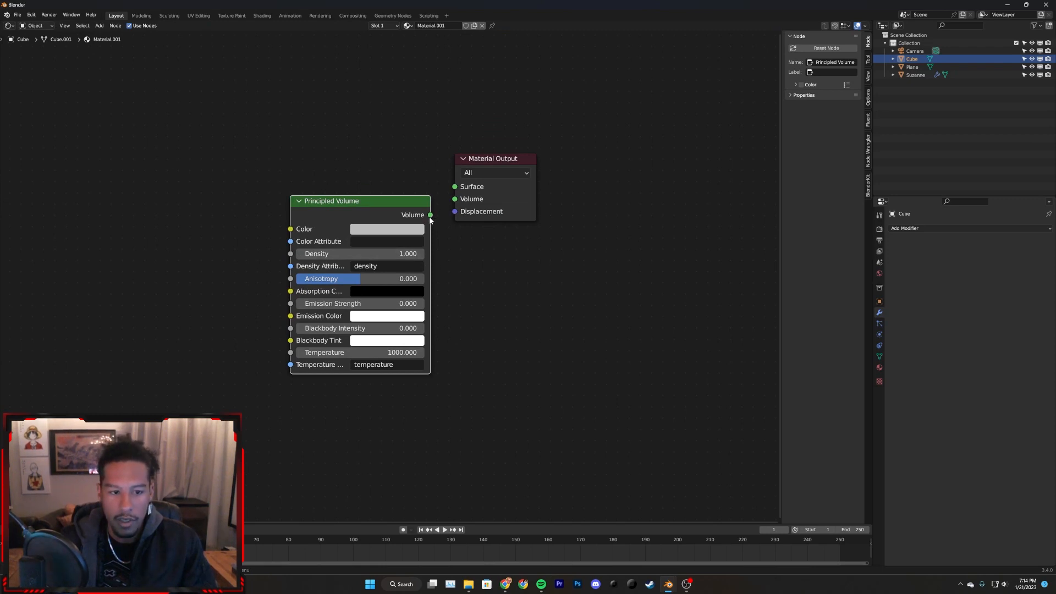
drag(430, 215, 454, 201)
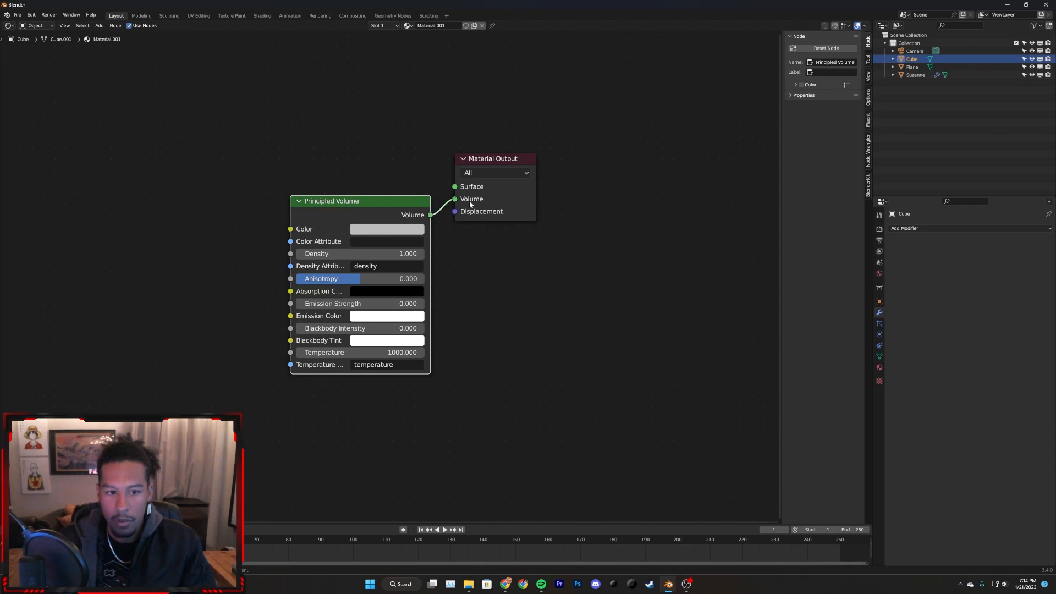
- Examine the volumetric cube from several sides in the rendered 3D viewport, including its edges up close
click(9, 26)
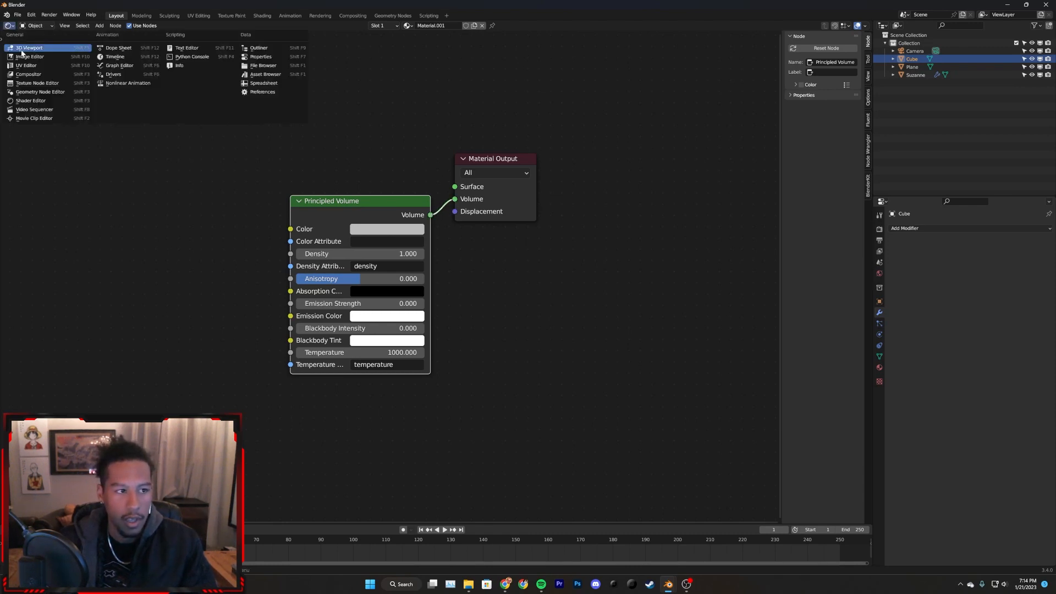
click(19, 49)
middle_drag(597, 281, 523, 289)
scroll(535, 295, up, 3)
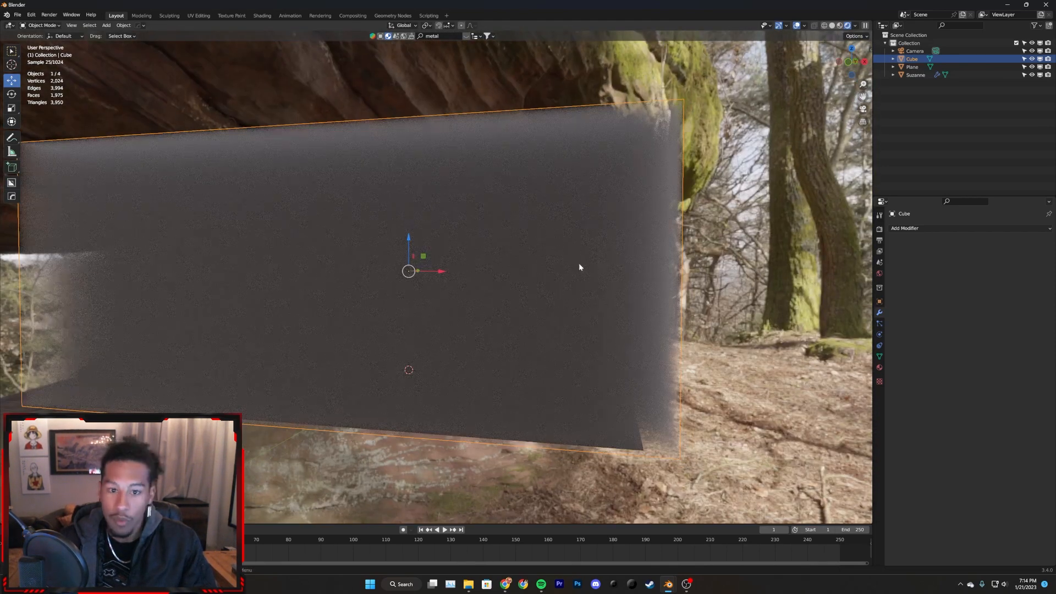
scroll(495, 319, down, 4)
middle_drag(514, 315, 549, 323)
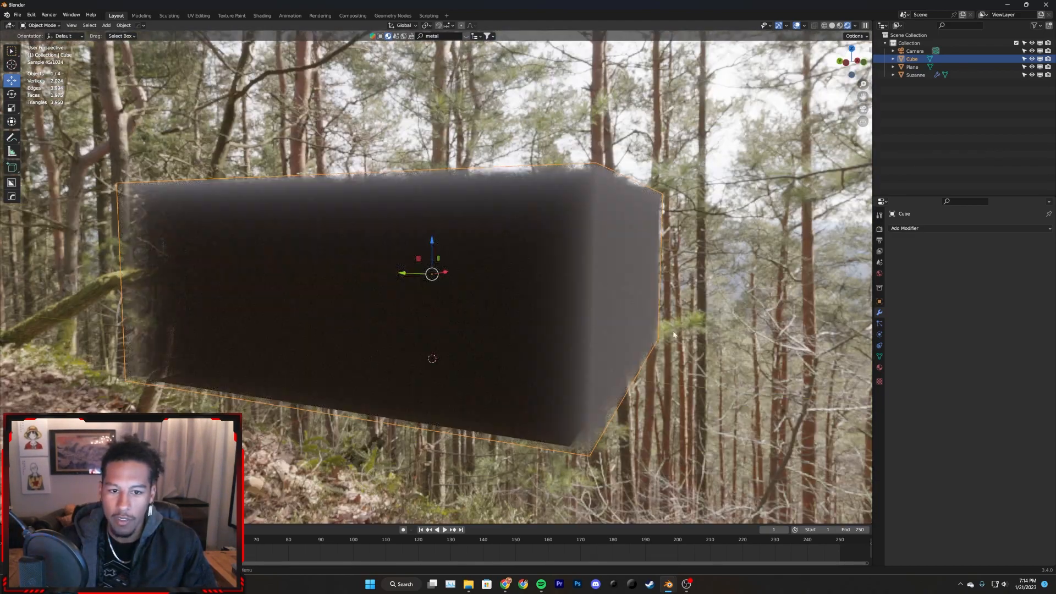
shift+middle_drag(580, 291, 484, 347)
scroll(477, 341, up, 2)
mouse_move(484, 346)
middle_down()
mouse_move(486, 304)
mouse_move(482, 339)
middle_up()
scroll(482, 338, up, 1)
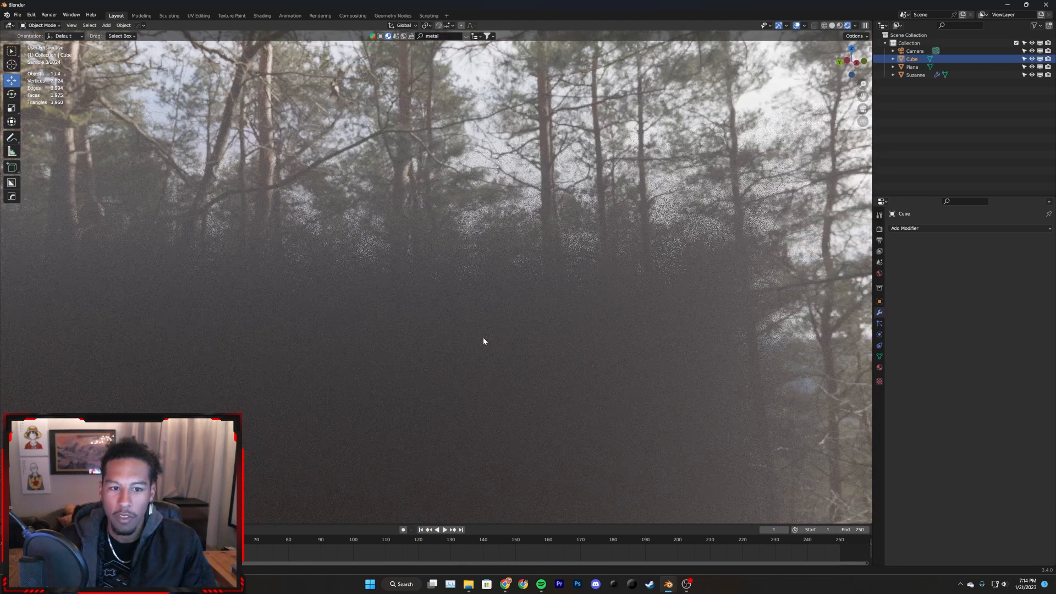
scroll(483, 338, down, 1)
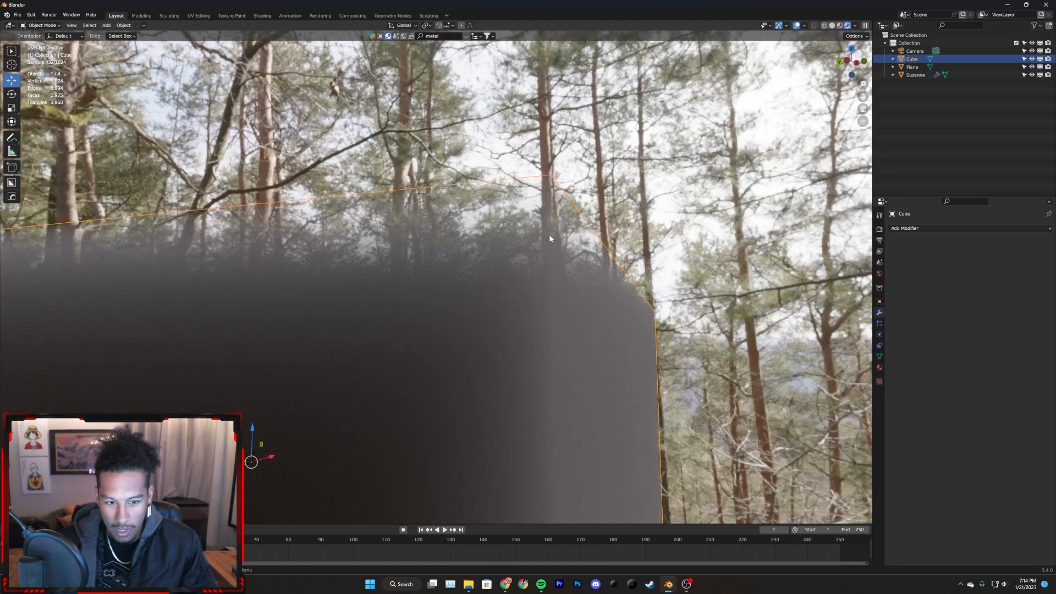
scroll(561, 331, down, 4)
middle_drag(559, 331, 462, 350)
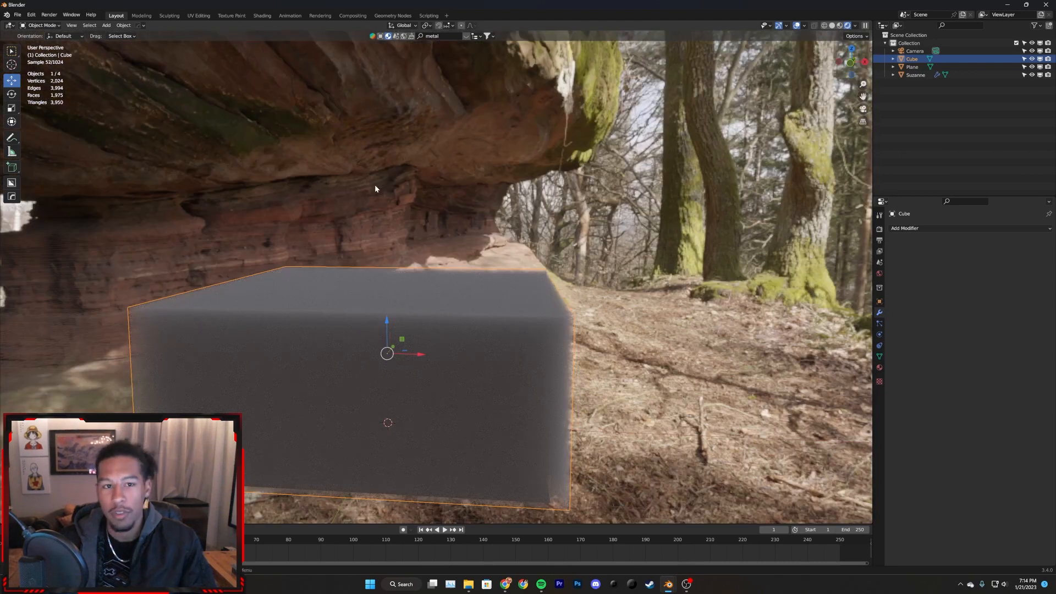
- Set the Principled Volume density of the cube's material to 0.01 in the Shader Editor
click(10, 26)
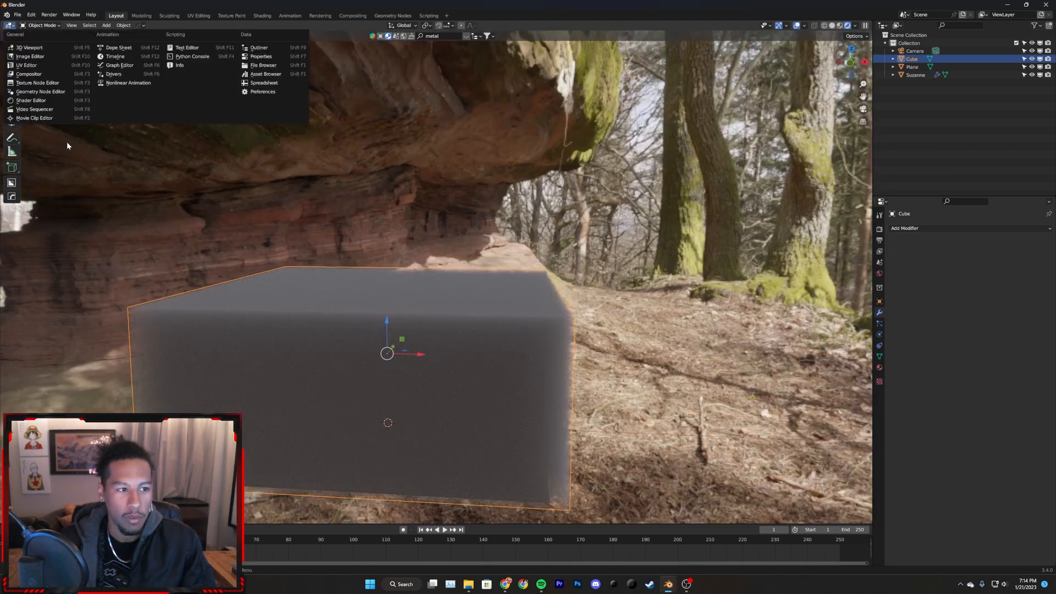
click(38, 104)
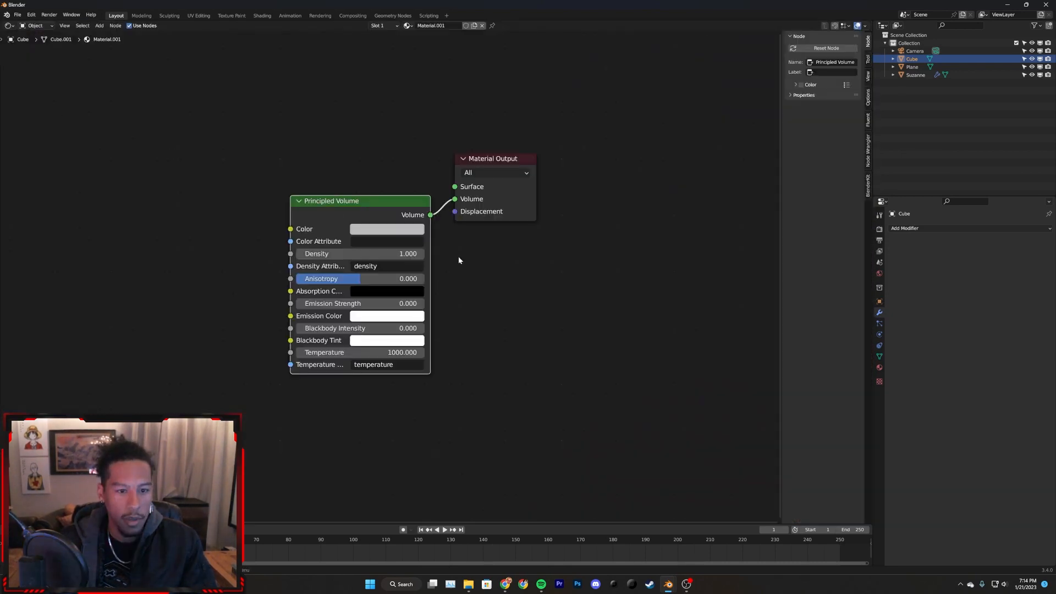
click(373, 254)
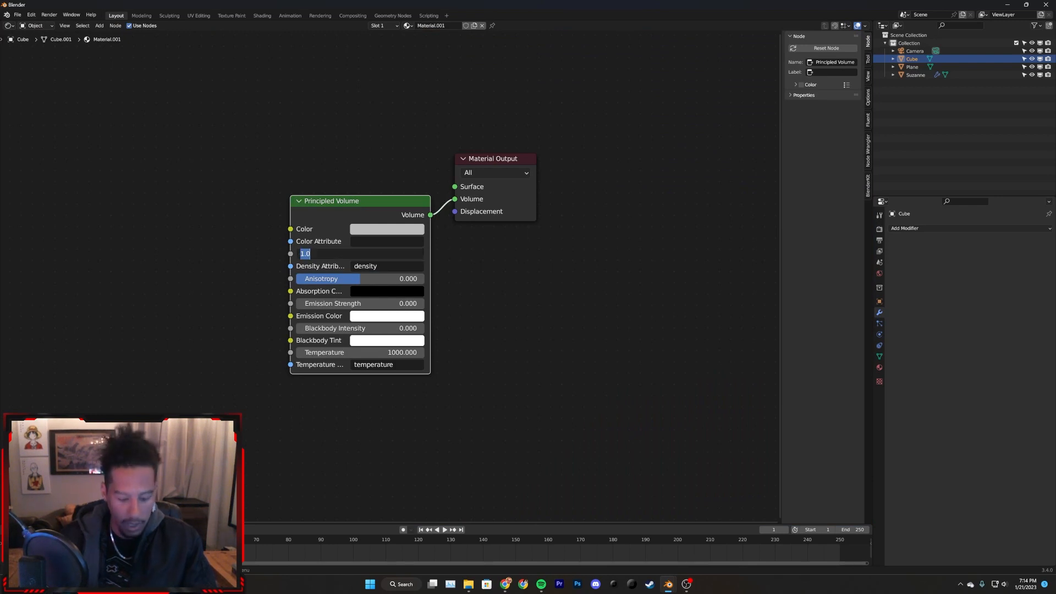
key(BackSpace)
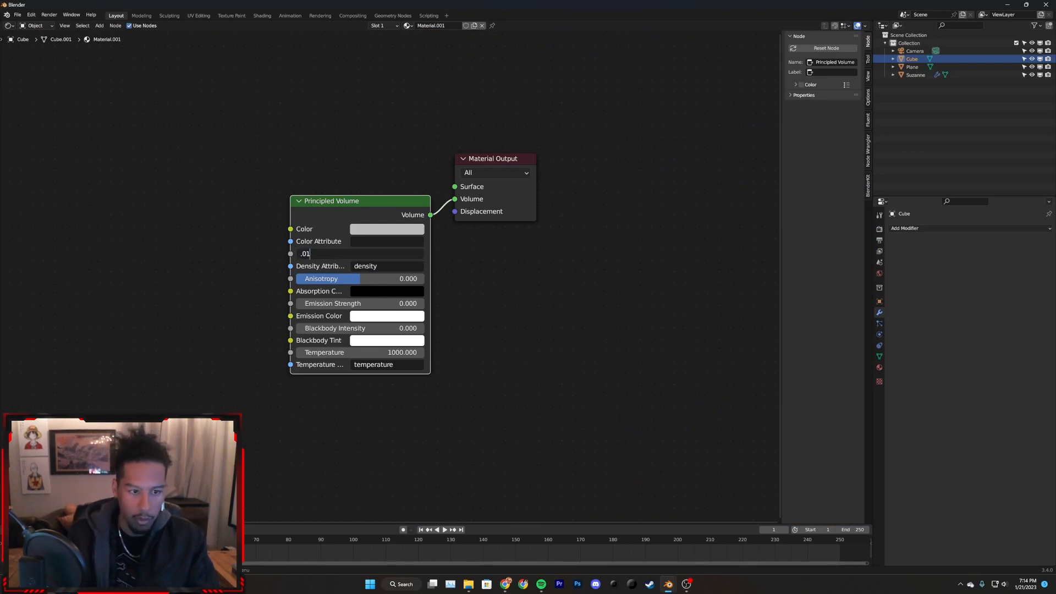
text(.01)
key(Return)
- Return to the 3D viewport, inspect the thinner fog around the monkey head and switch to the camera view
click(10, 26)
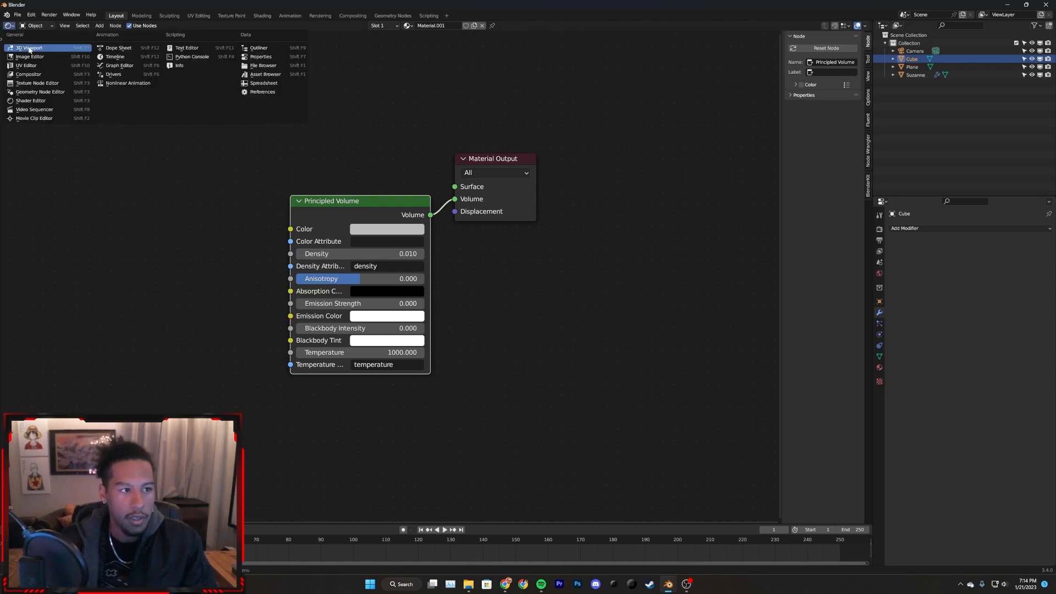
click(28, 49)
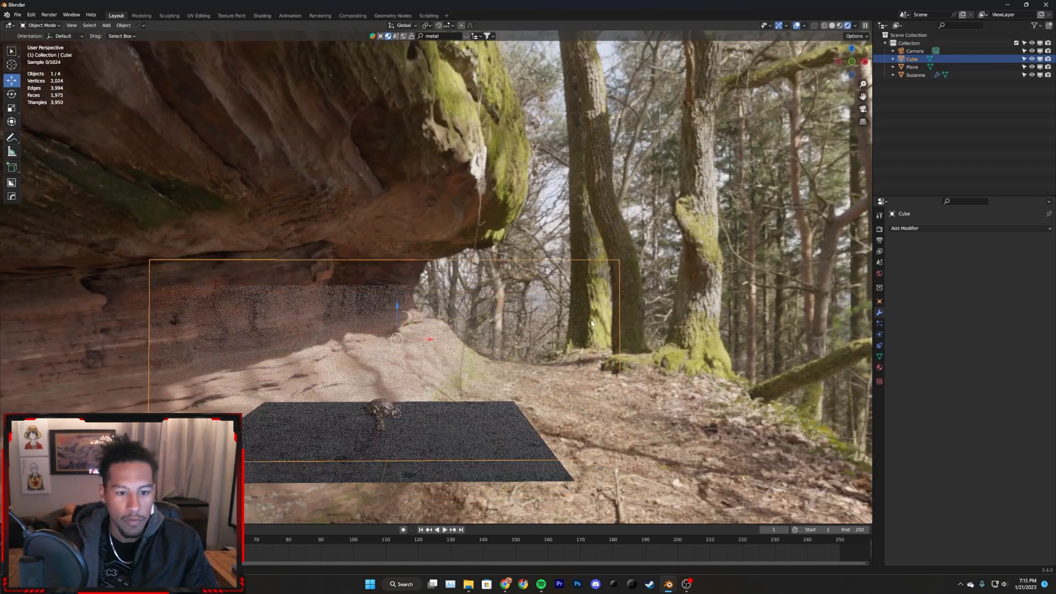
middle_drag(591, 323, 167, 304)
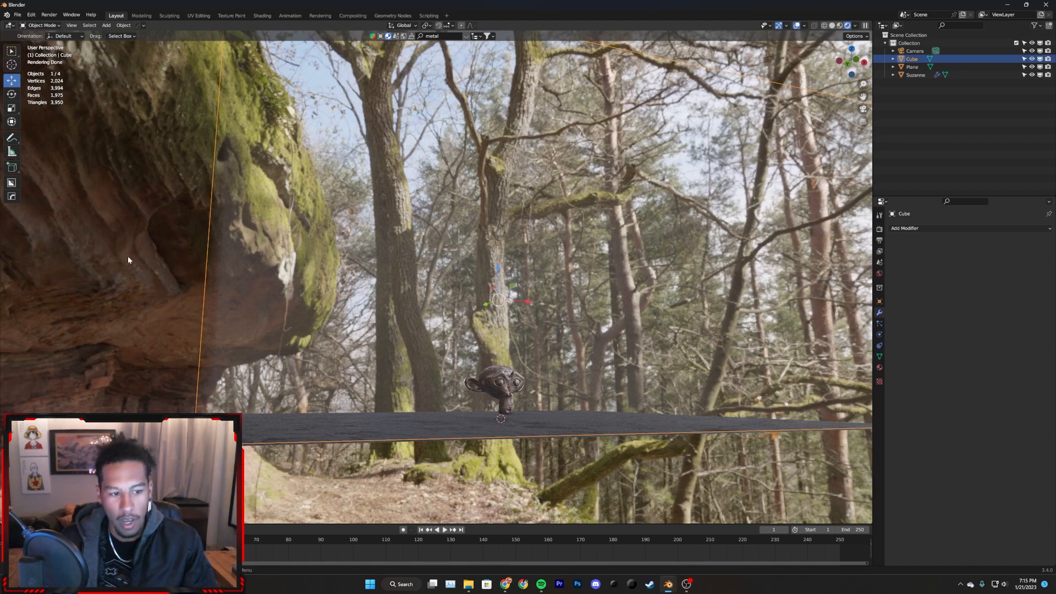
middle_drag(564, 332, 568, 335)
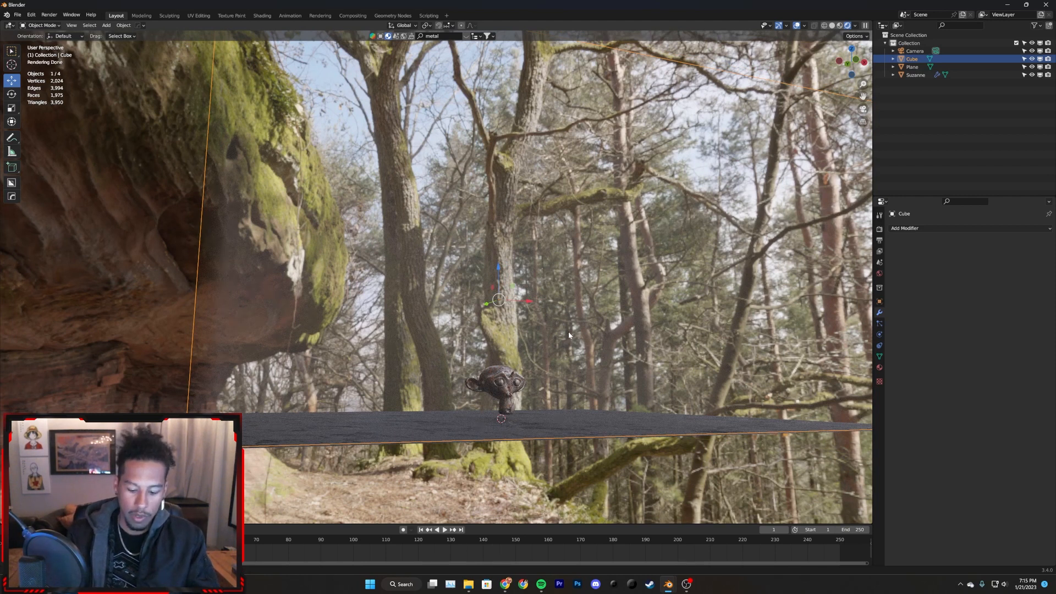
key(KP_0)
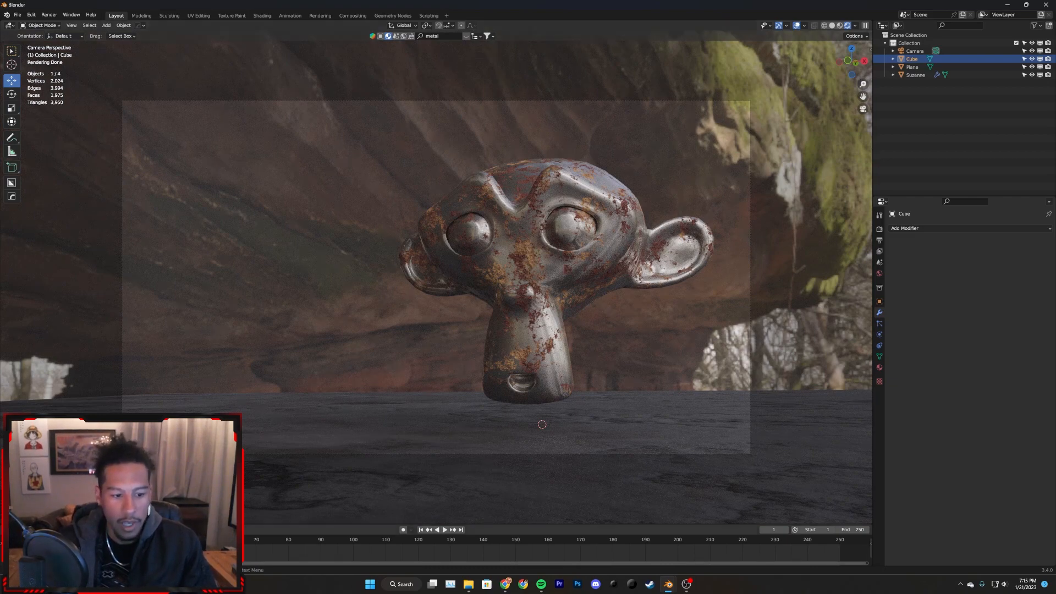
- Enlarge the timeline area and turn it into a Shader Editor with the cube's volume nodes framed
drag(263, 524, 263, 401)
click(8, 407)
click(8, 407)
click(9, 407)
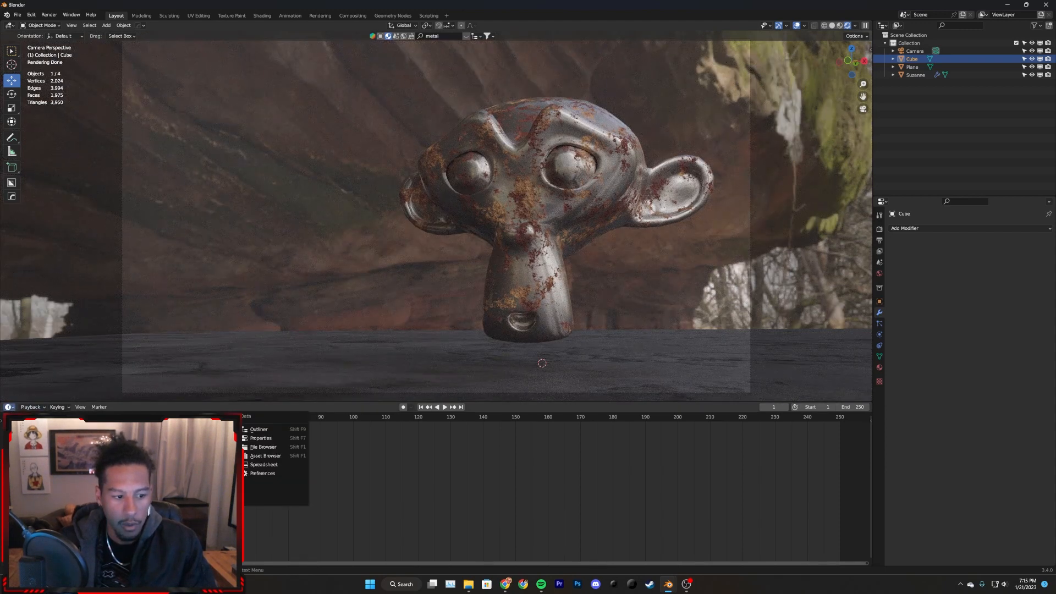
click(38, 482)
key(Home)
scroll(508, 491, down, 2)
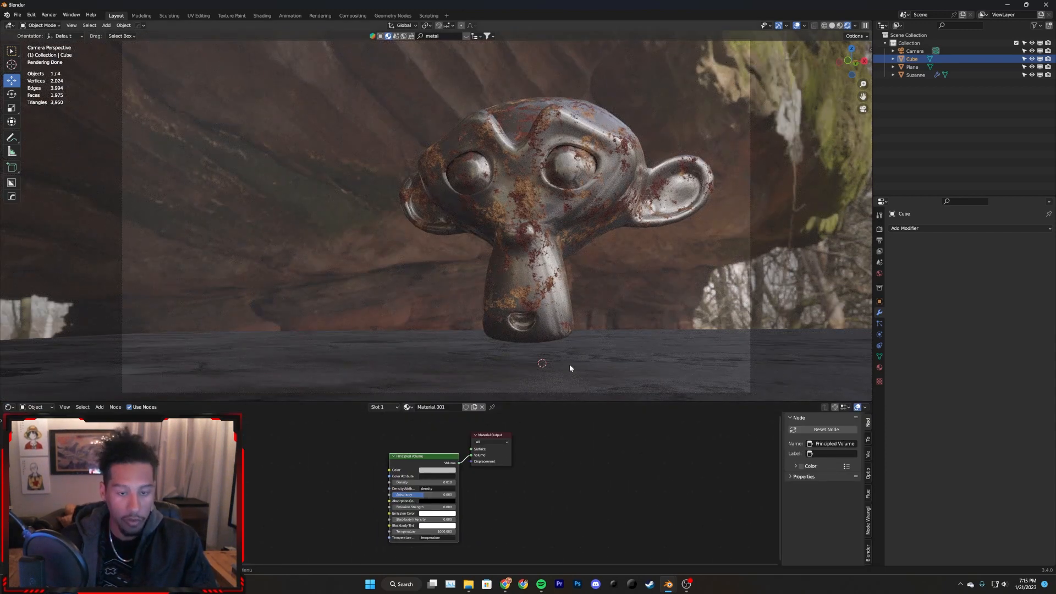
- Raise the Principled Volume density to 0.04 while keeping the camera view in sight
scroll(533, 300, down, 4)
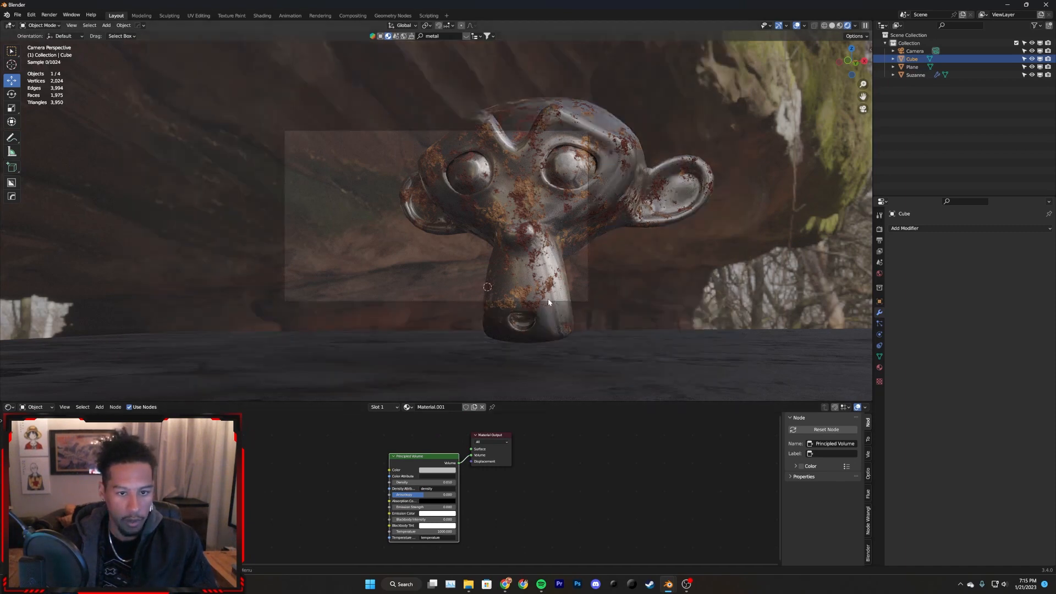
scroll(495, 312, up, 4)
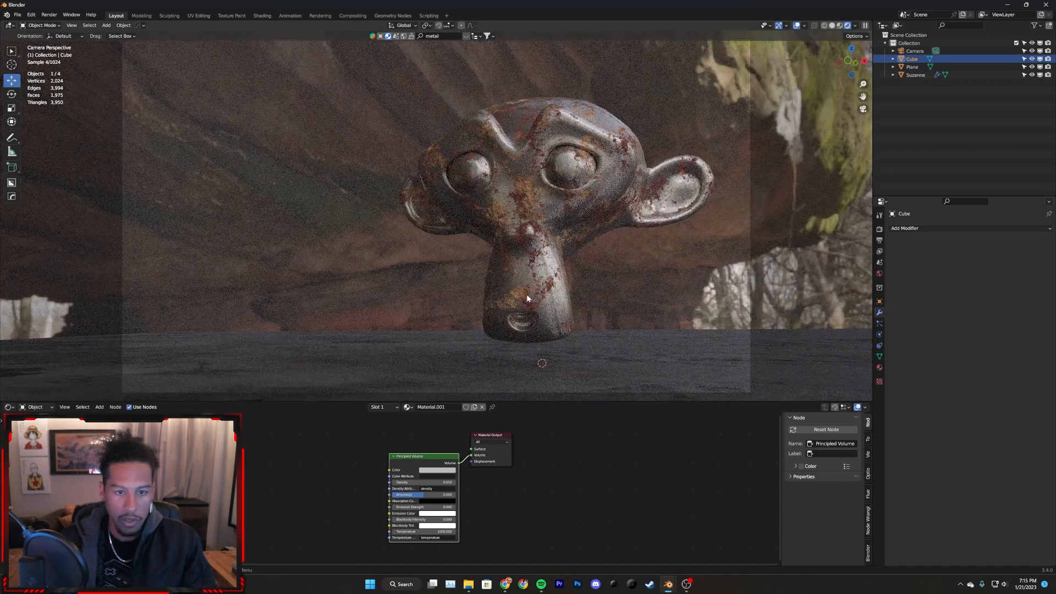
scroll(527, 298, down, 2)
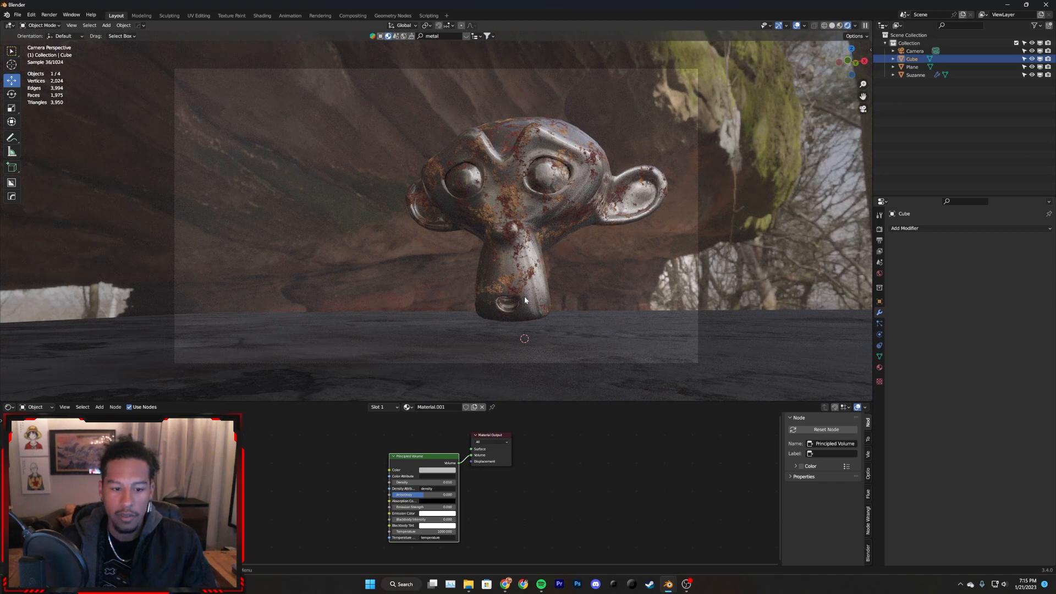
scroll(571, 457, up, 1)
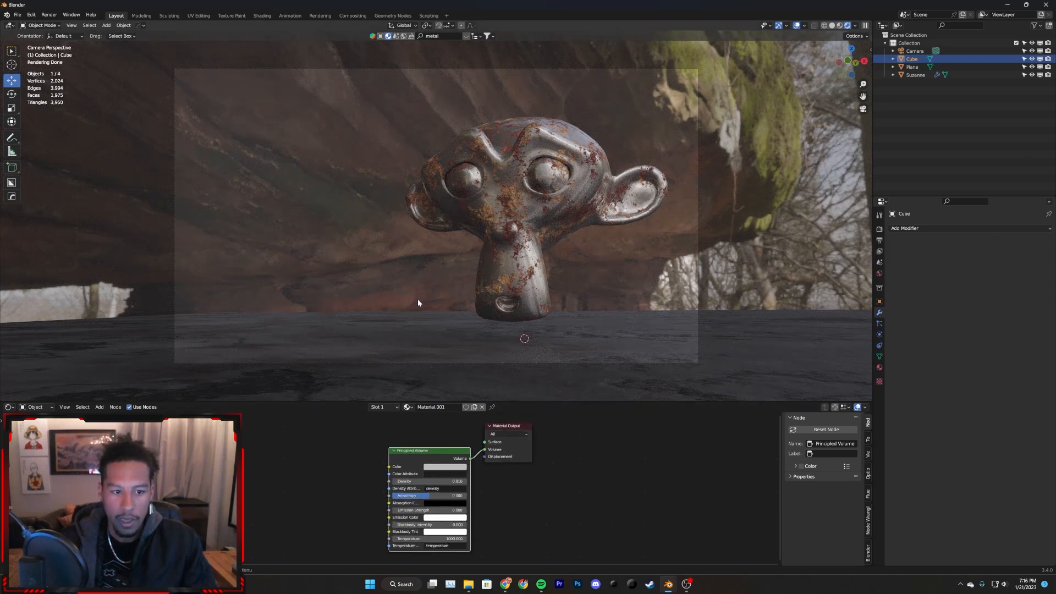
scroll(537, 523, up, 1)
double_click(412, 472)
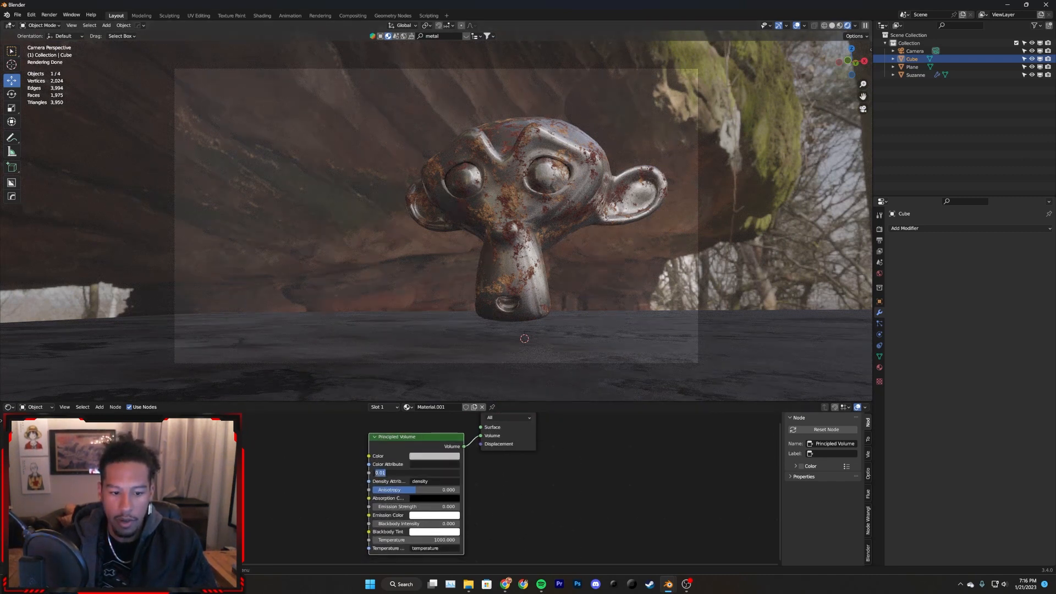
key(BackSpace)
text(4)
key(Return)
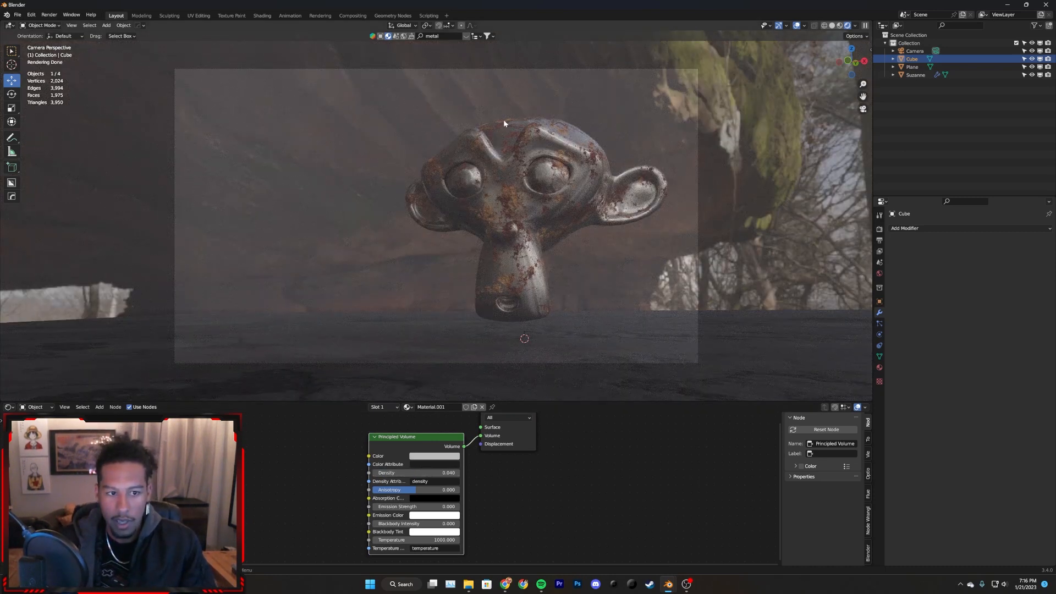
- Tint the Principled Volume color a muted warm beige while keeping the camera view in sight
middle_drag(439, 270, 447, 318)
scroll(450, 281, down, 7)
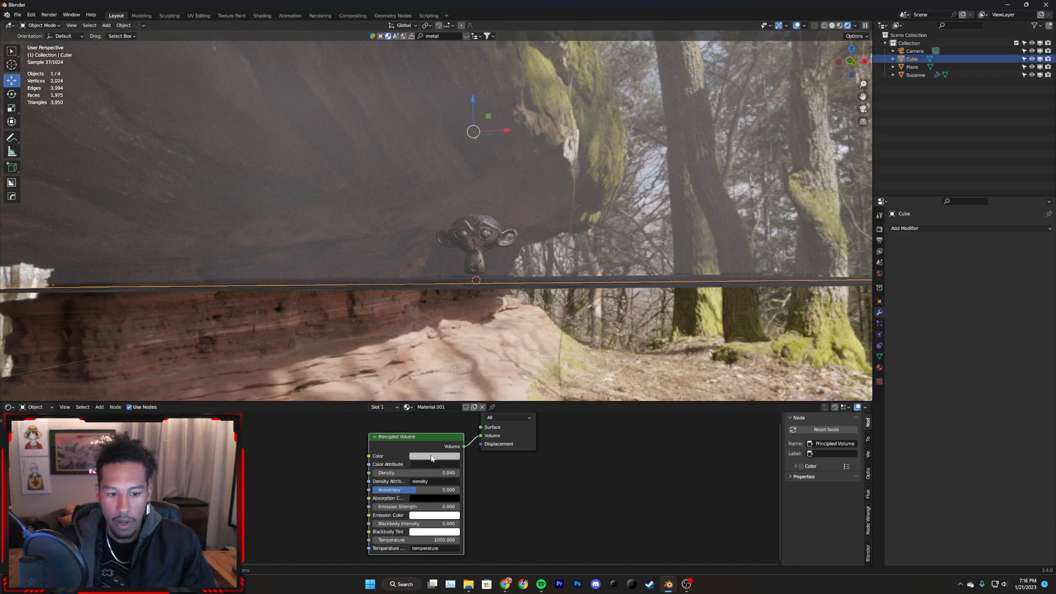
key(KP_0)
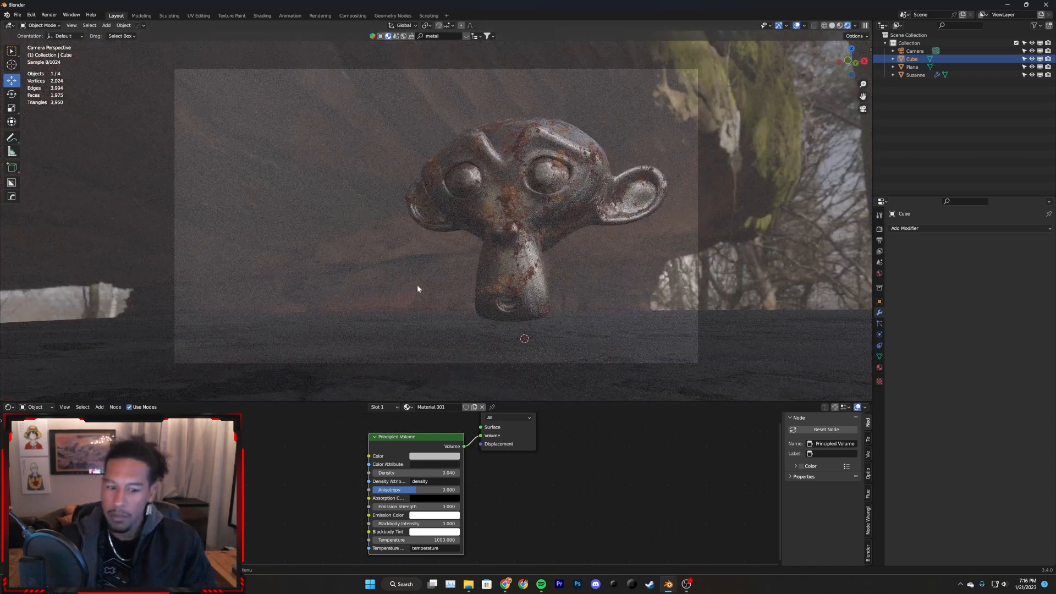
click(434, 457)
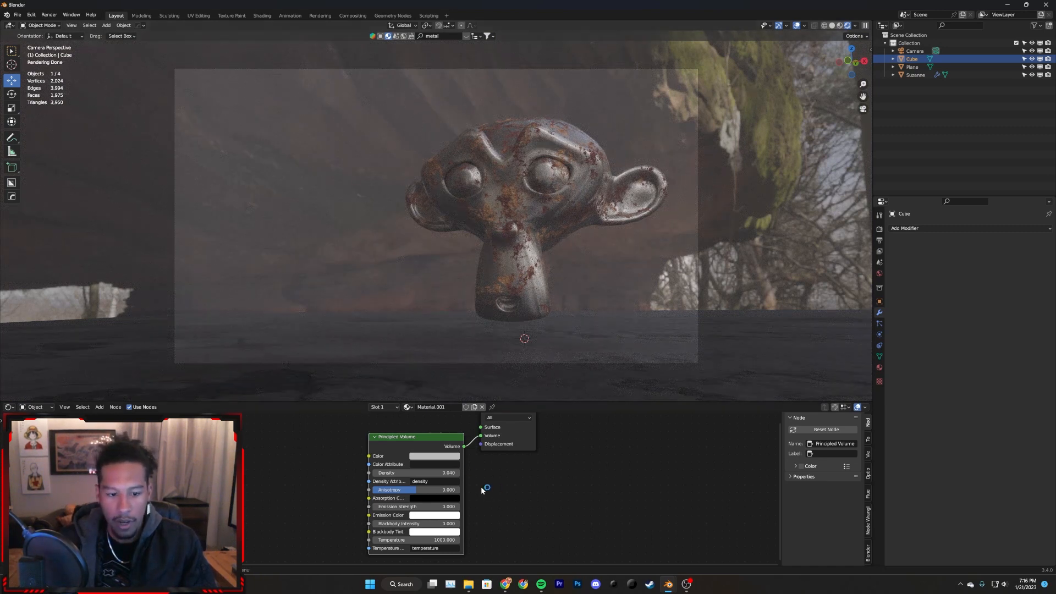
click(434, 456)
click(439, 379)
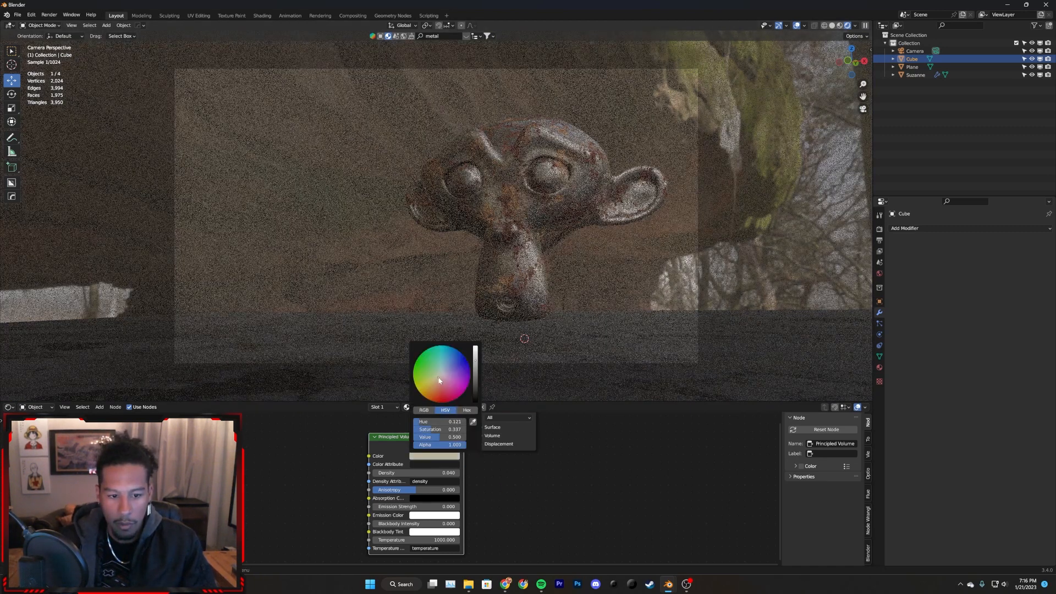
click(435, 375)
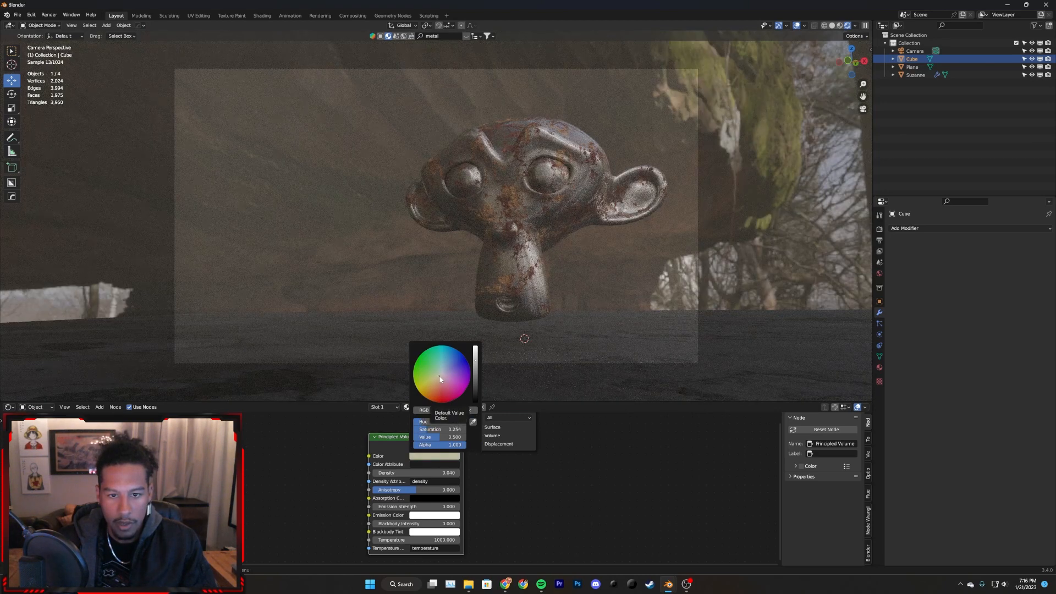
click(439, 378)
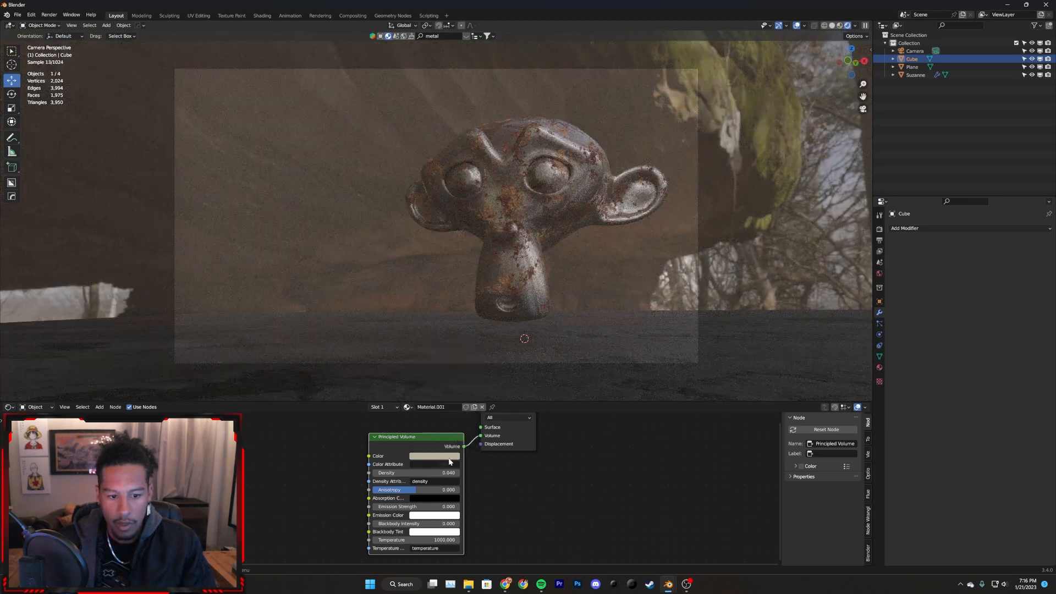
- Inspect the tinted fog around the monkey head from the camera view, ending with the cube selected
middle_drag(424, 280, 528, 316)
key(KP_0)
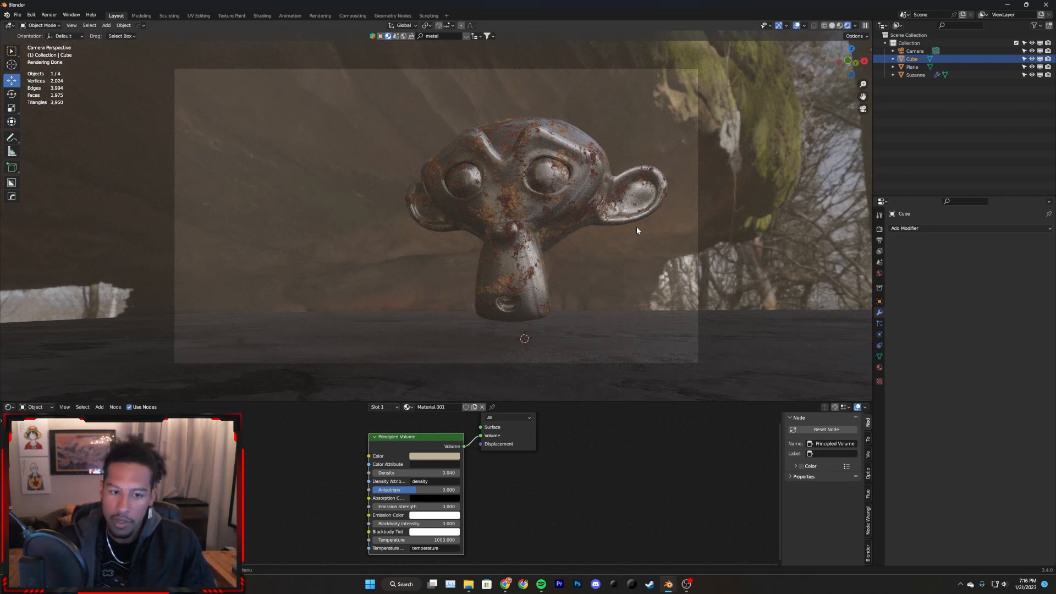
click(629, 203)
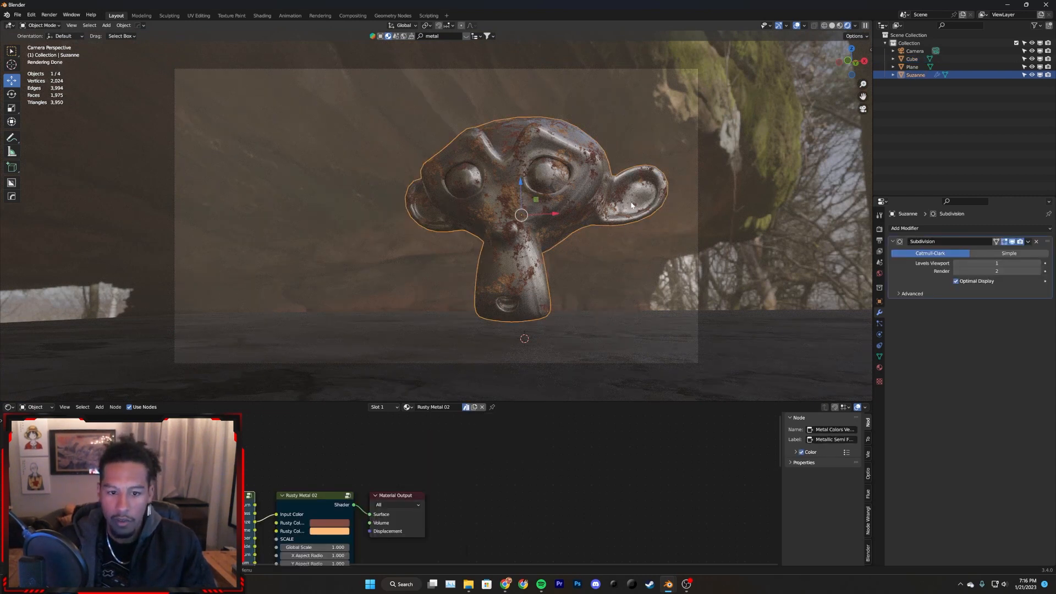
click(674, 245)
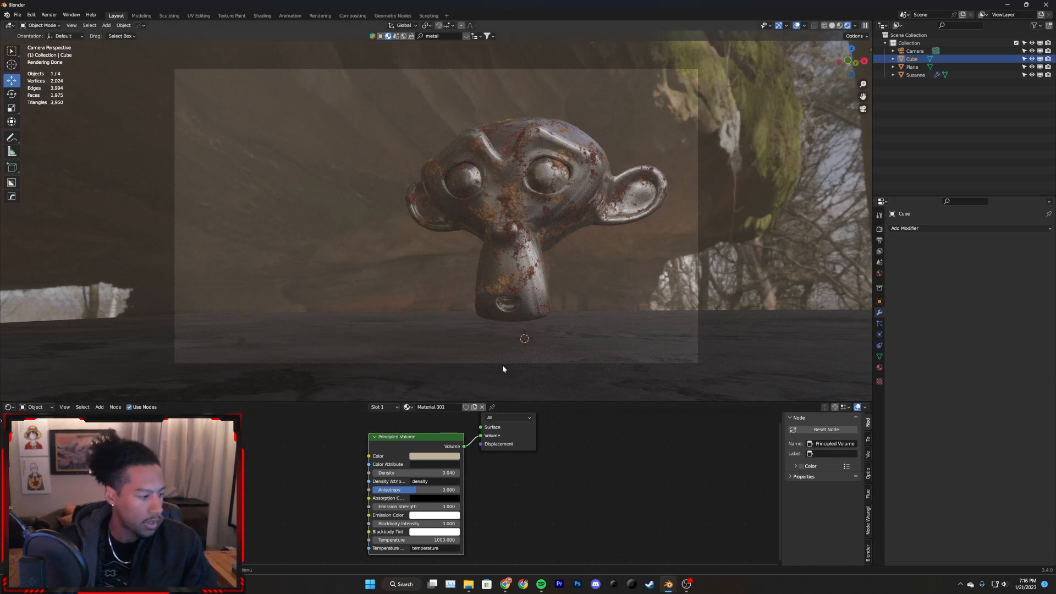
- Add a Noise Texture node beside the Principled Volume in the cube's material, with the whole fog cube in view
middle_drag(525, 197, 550, 311)
scroll(536, 222, down, 6)
scroll(542, 225, down, 1)
scroll(538, 289, down, 1)
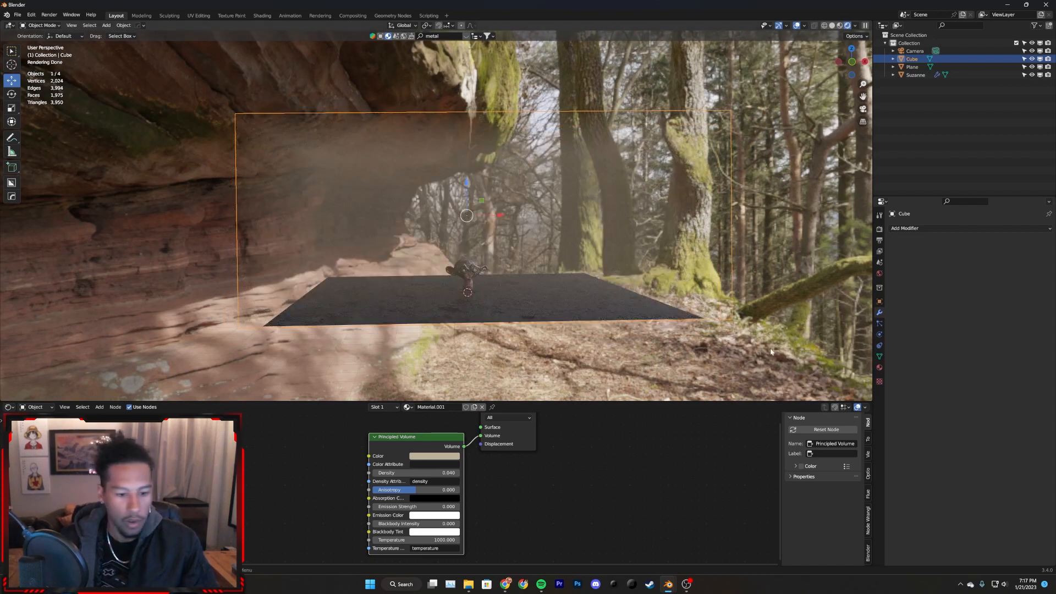
key(shift+a)
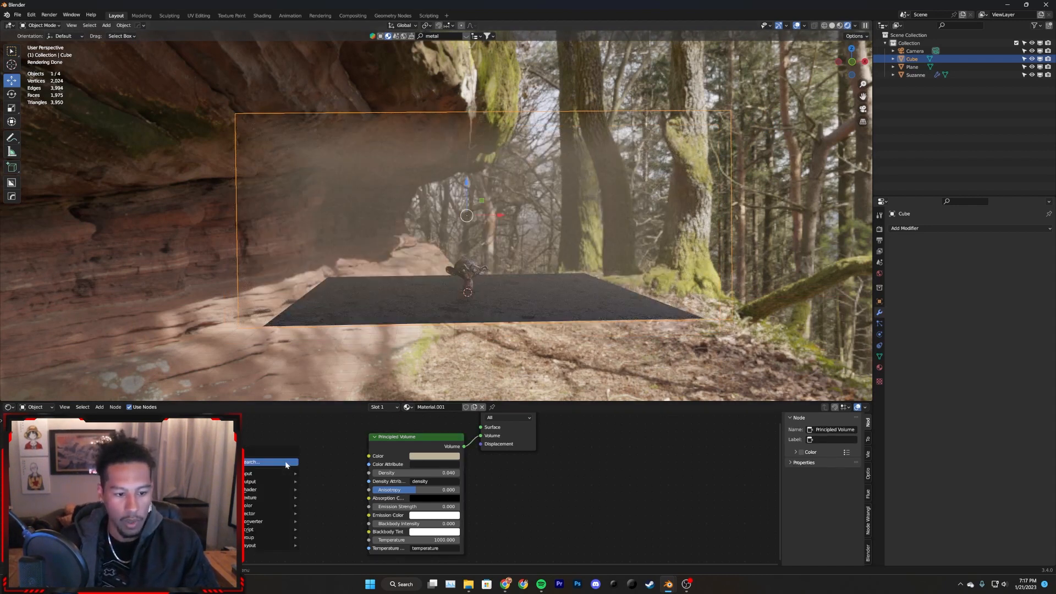
click(285, 462)
text(noise)
key(Return)
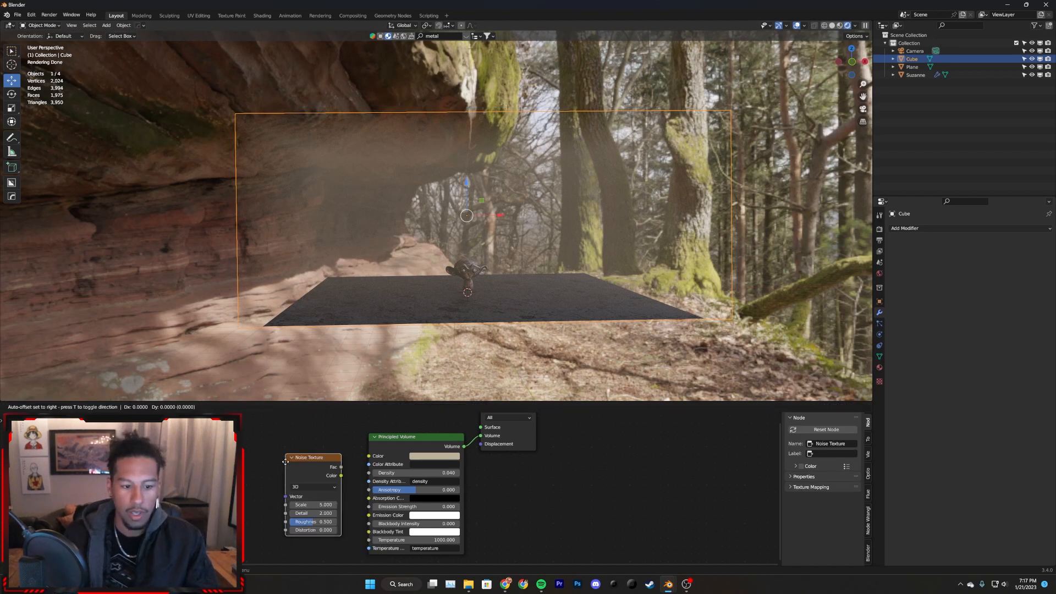
click(260, 458)
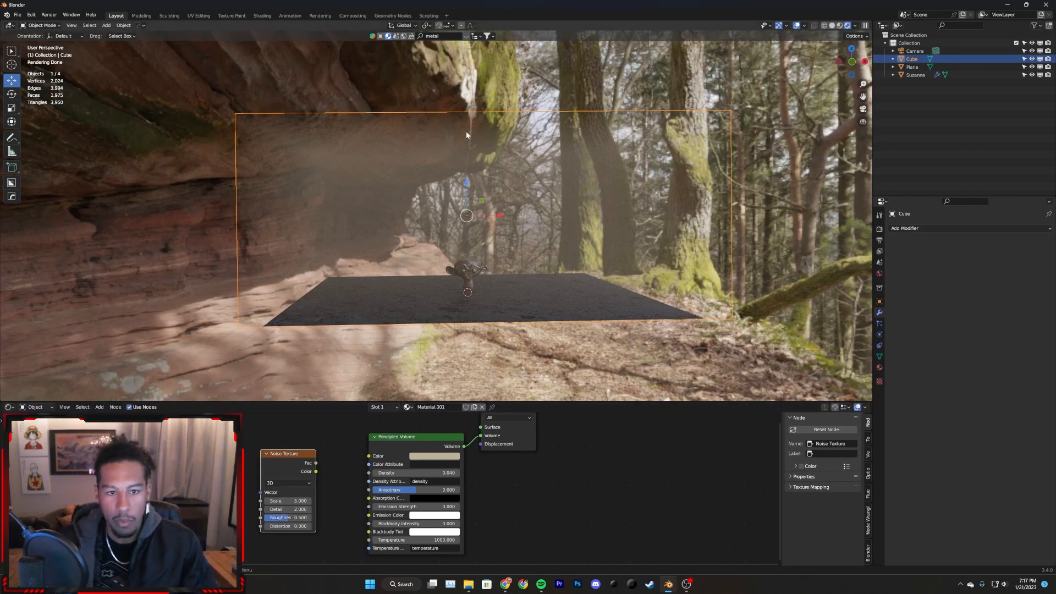
- Move the Noise Texture further from the Principled Volume and connect its Fac output to the Density input
middle_drag(476, 226, 464, 225)
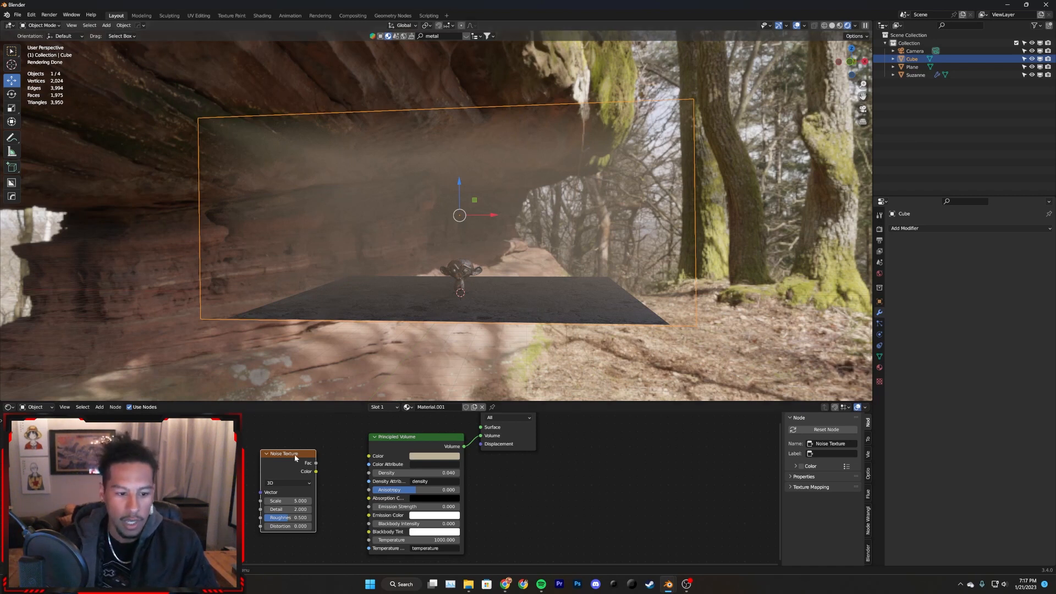
drag(296, 456, 261, 454)
middle_drag(325, 466, 322, 476)
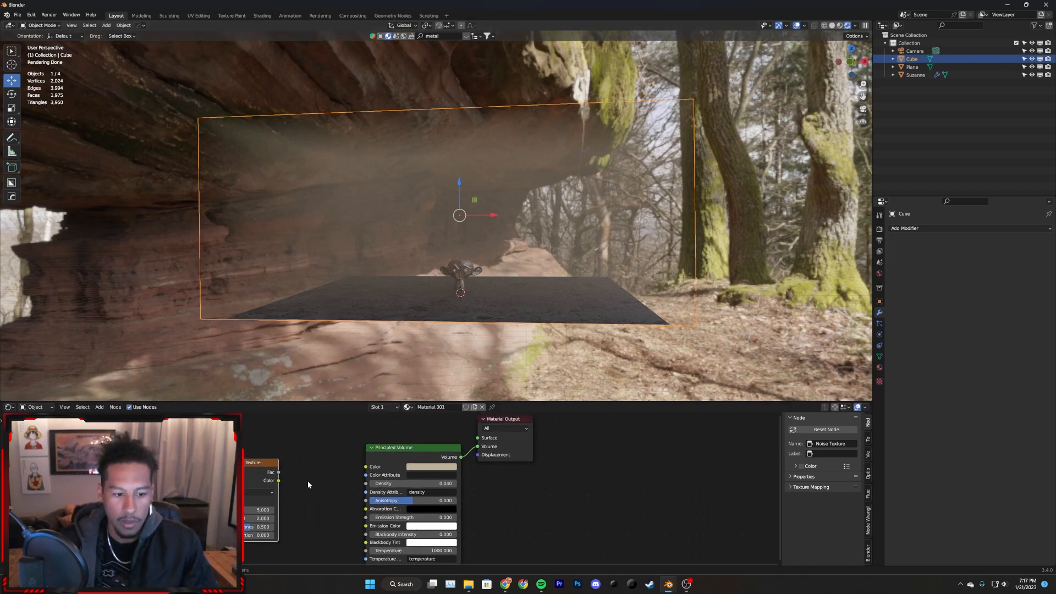
scroll(309, 477, up, 1)
drag(272, 466, 284, 461)
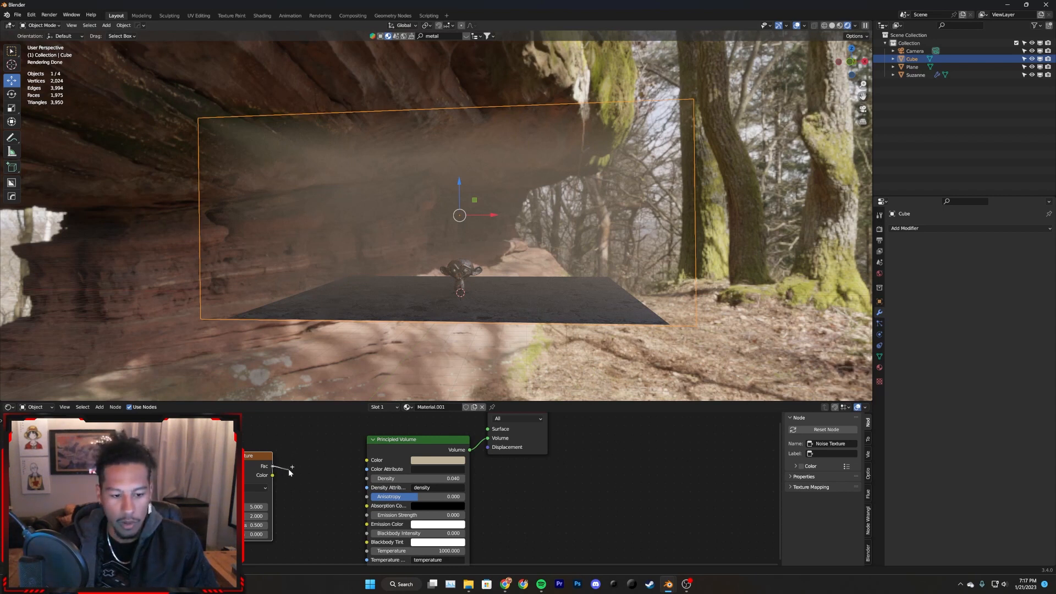
drag(290, 471, 365, 484)
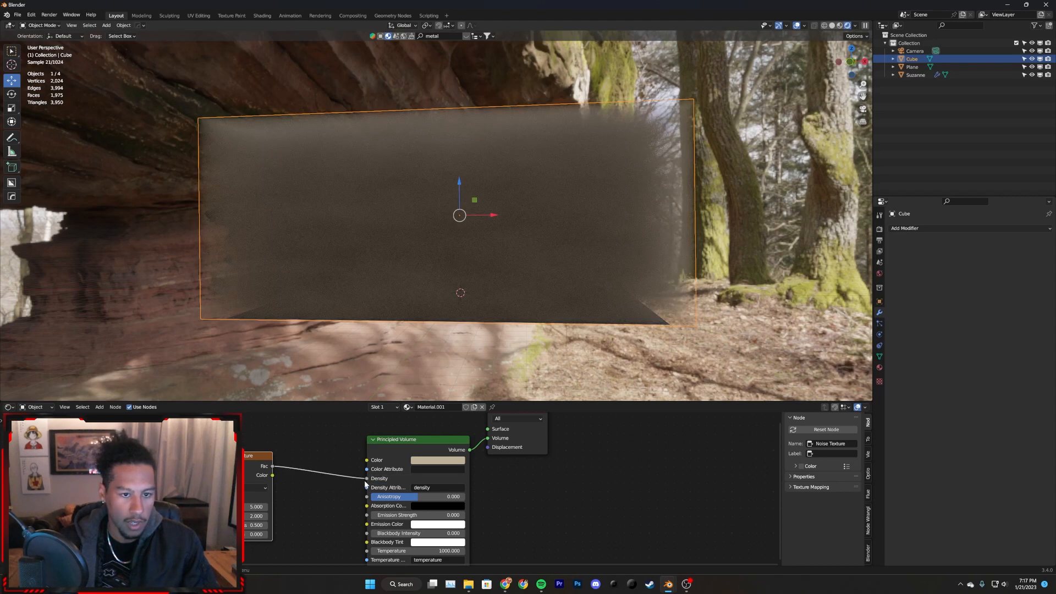
middle_drag(520, 271, 606, 265)
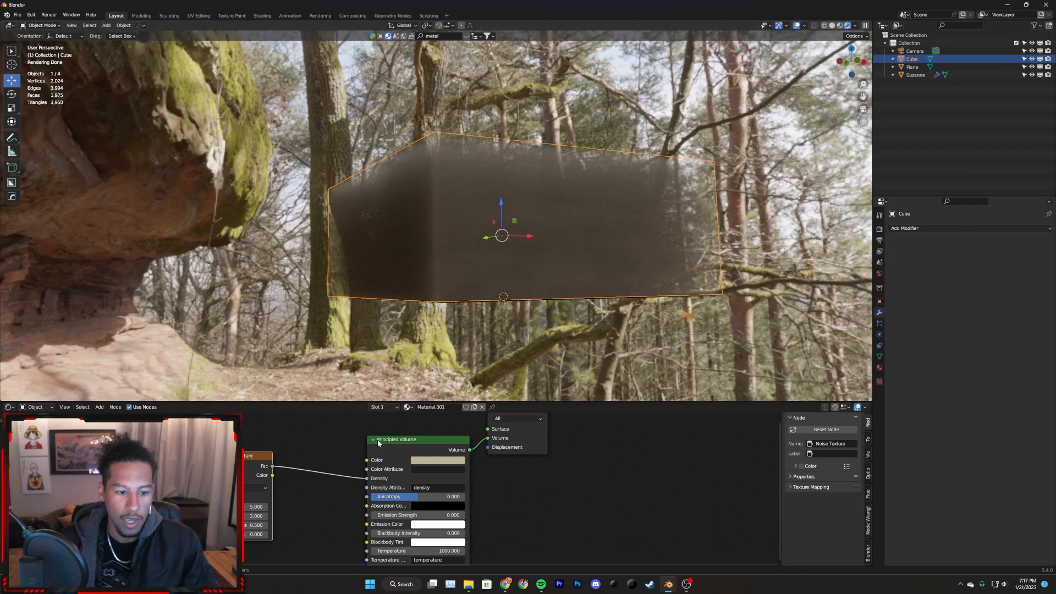
- Preview the Noise Texture directly on the cube's surface, lower the Principled Volume node slightly and end the preview
ctrl+shift+click(257, 458)
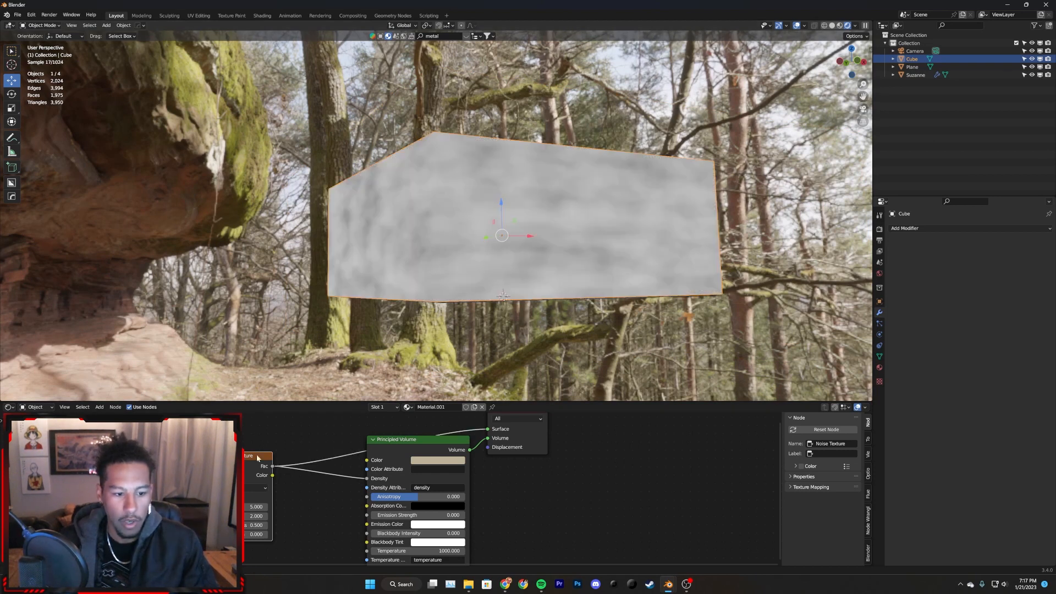
drag(423, 453, 427, 466)
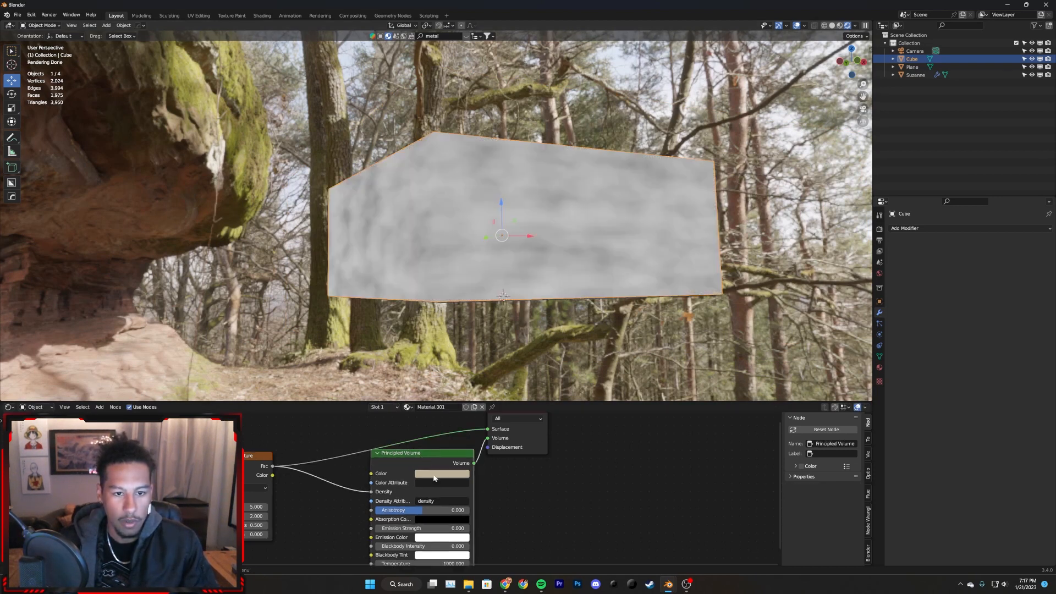
click(249, 456)
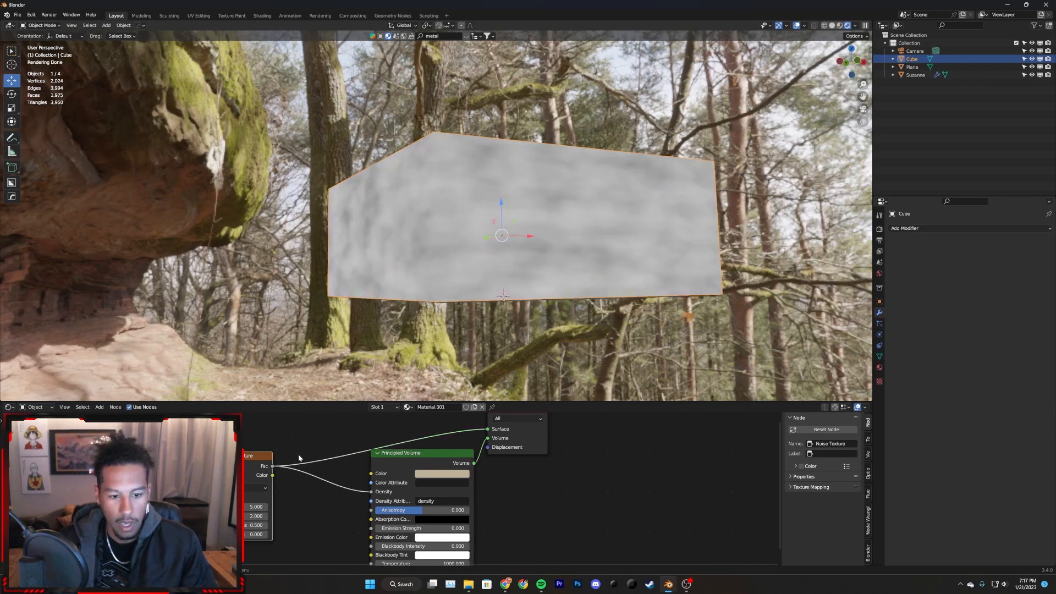
click(403, 458)
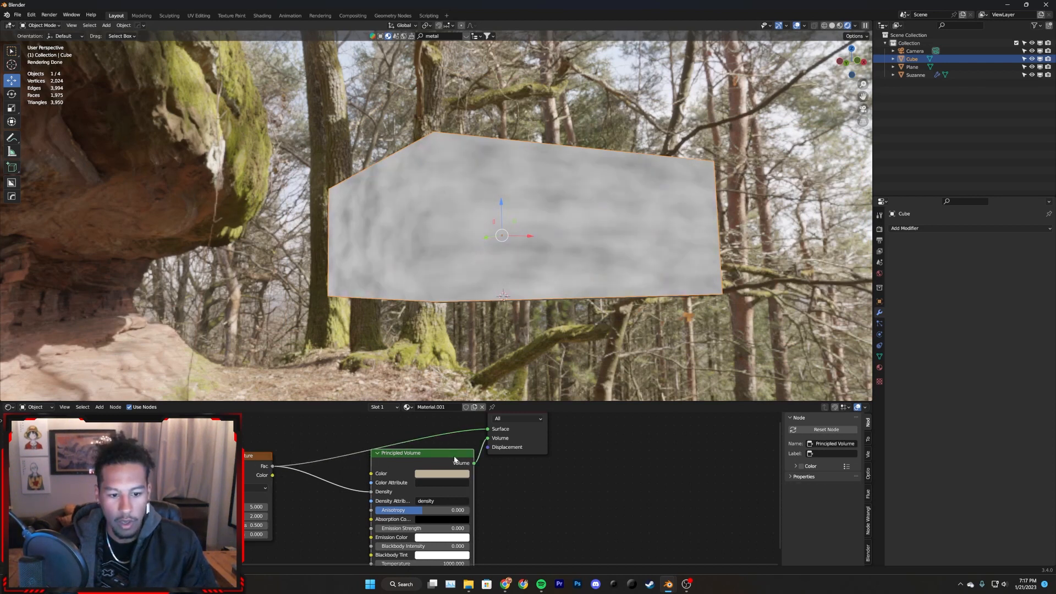
scroll(429, 434, down, 2)
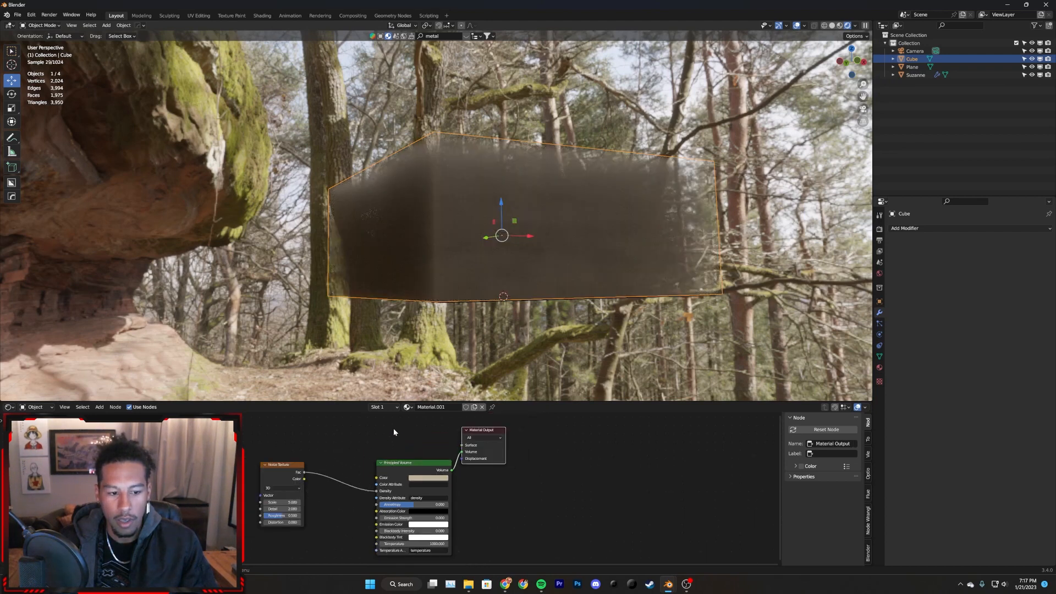
- Preview the Noise Texture on the cube's surface again and examine its pattern from a corner of the cube
click(271, 486)
middle_drag(503, 234, 455, 242)
scroll(594, 305, up, 4)
scroll(492, 232, down, 2)
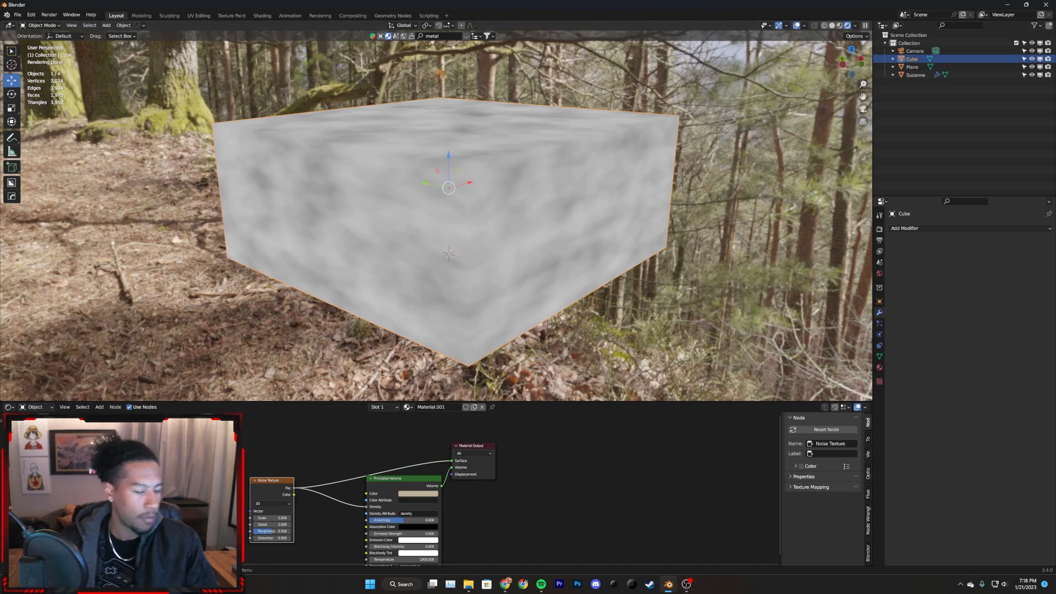
- Make more room between the Noise Texture and Principled Volume nodes and remove the noise link from the Material Output's Surface
middle_drag(325, 457, 341, 423)
drag(283, 445, 240, 447)
middle_drag(357, 440, 356, 454)
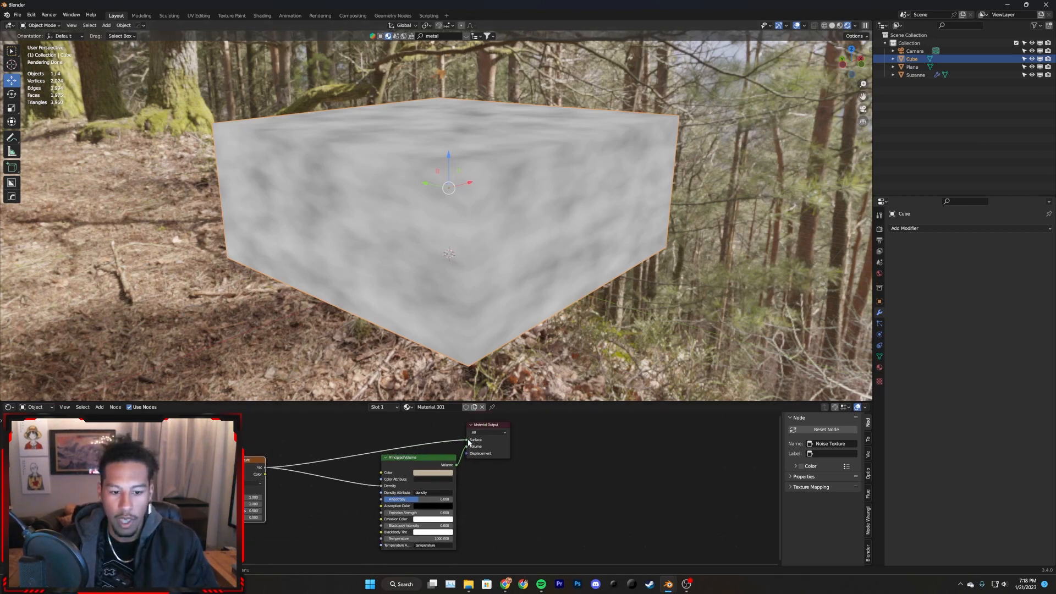
drag(466, 440, 341, 430)
- Add a ColorRamp node on the link between the Noise Texture's Fac and the Principled Volume's Density
key(shift+a)
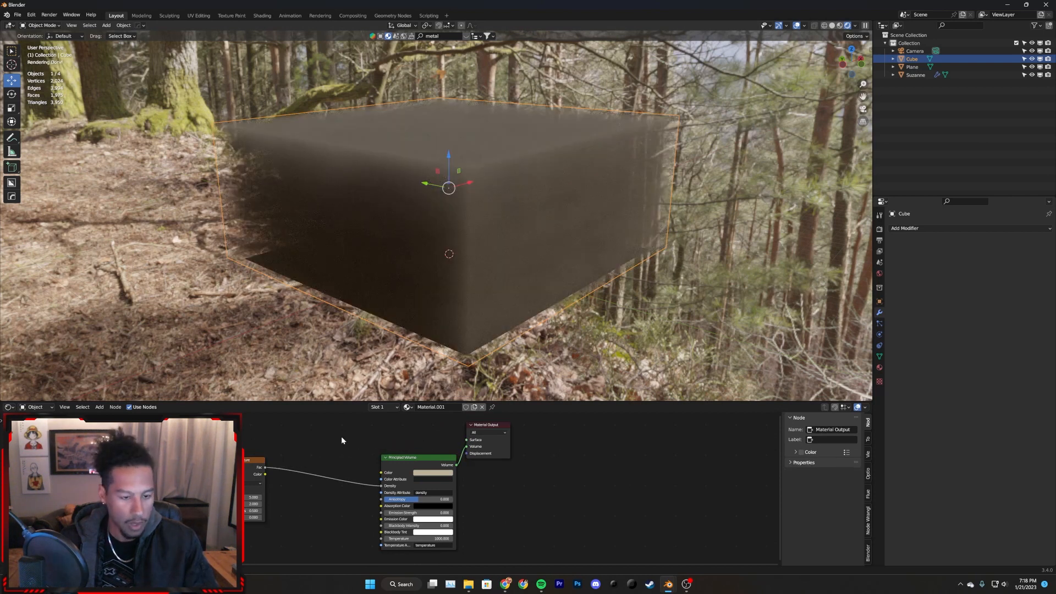
click(341, 440)
text(color)
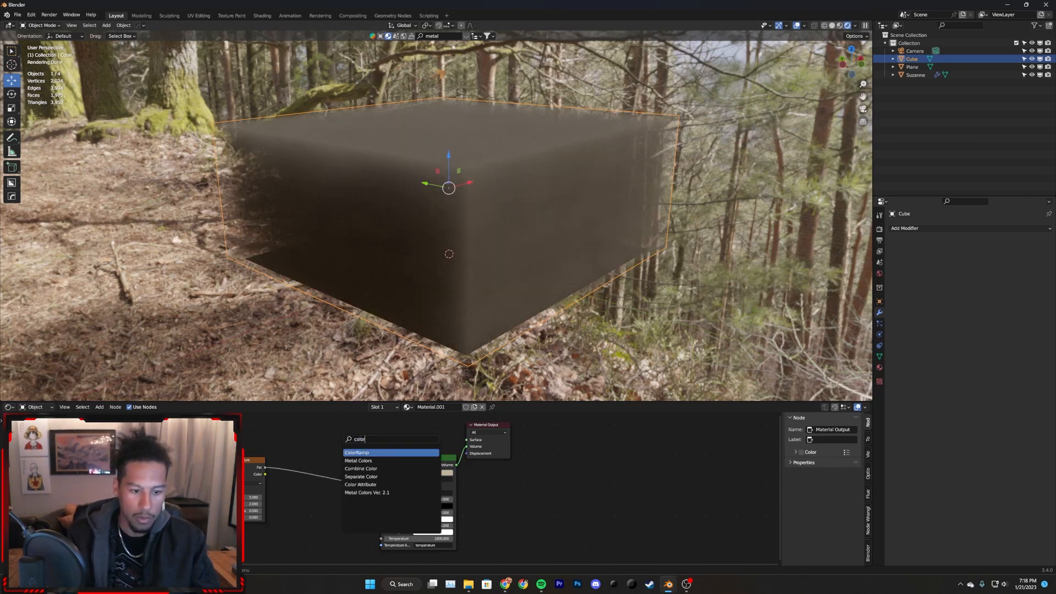
key(Return)
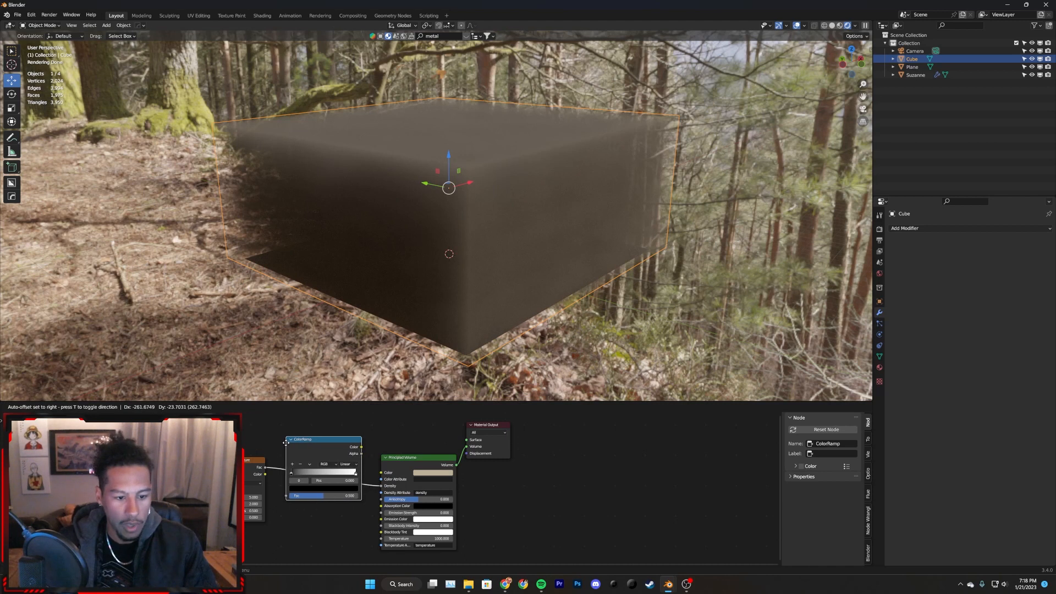
click(285, 442)
- Undo a trial shift of the ColorRamp's white stop, set the black stop to position 0.568 and inspect the fog around the monkey head
middle_drag(341, 523, 354, 520)
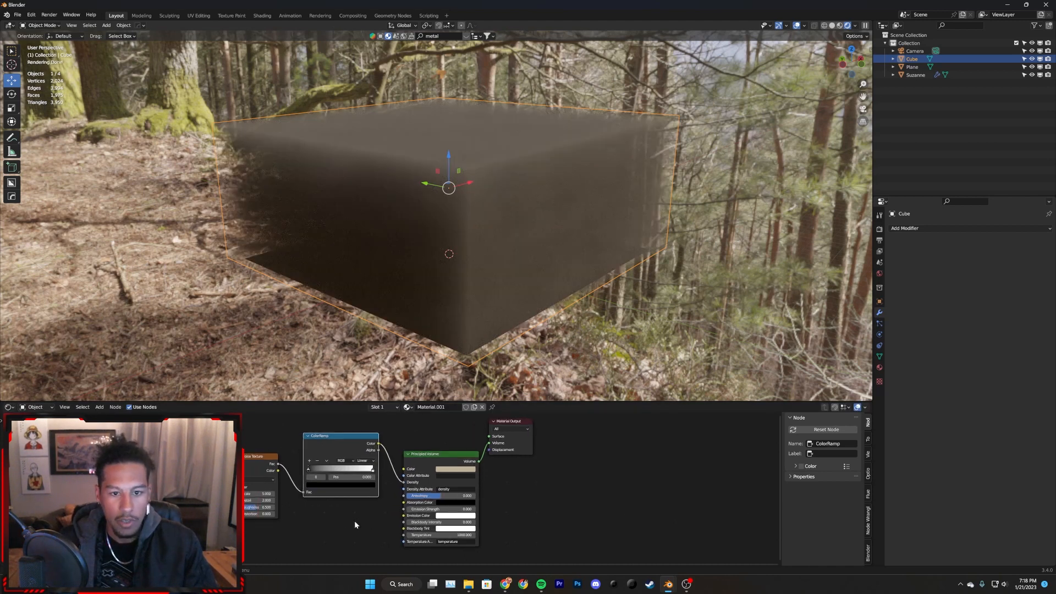
scroll(362, 516, up, 2)
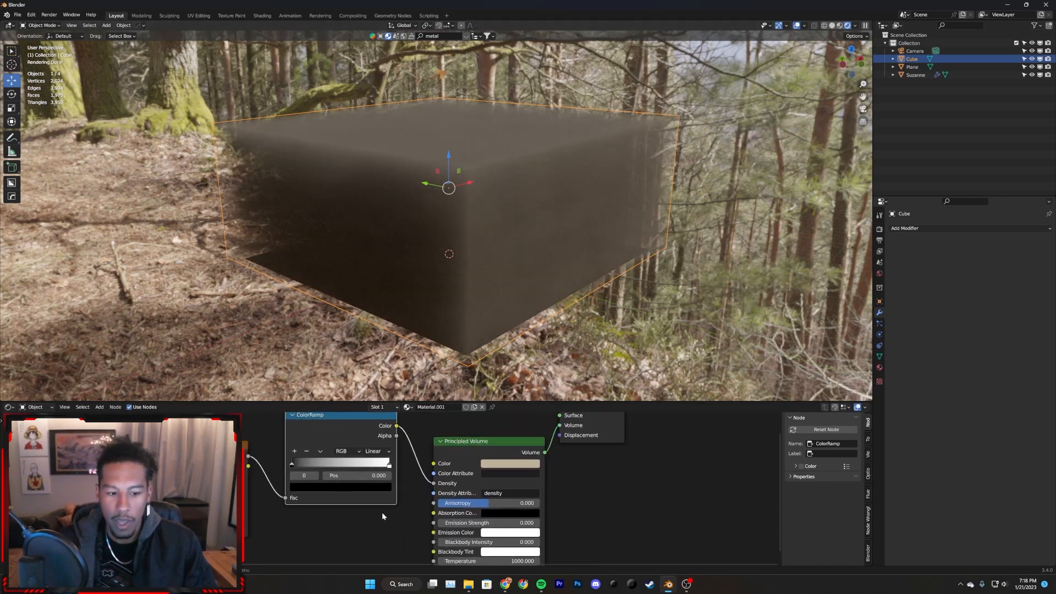
drag(388, 465, 300, 466)
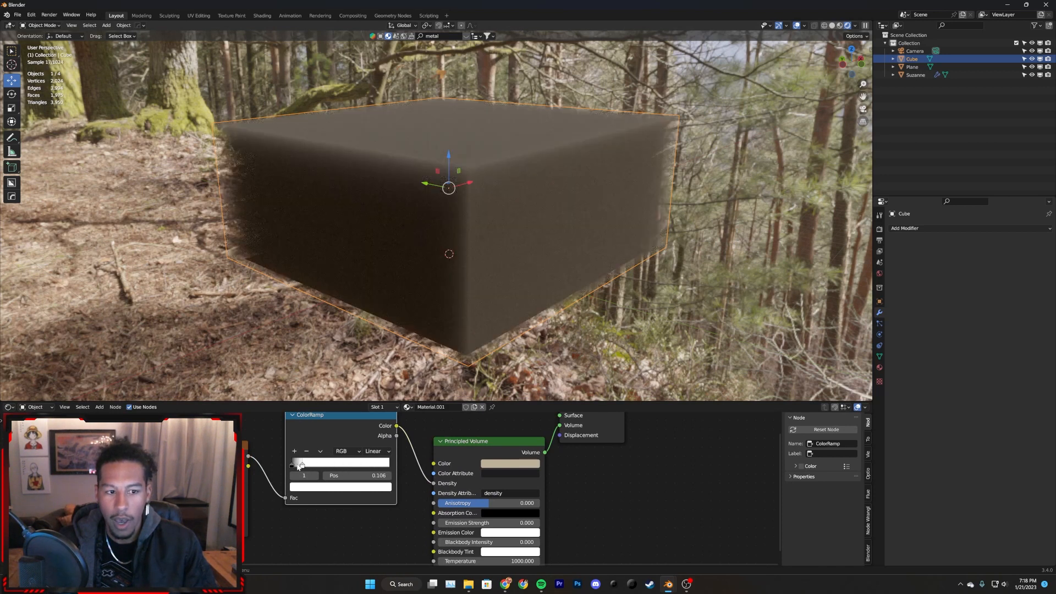
key(ctrl+z)
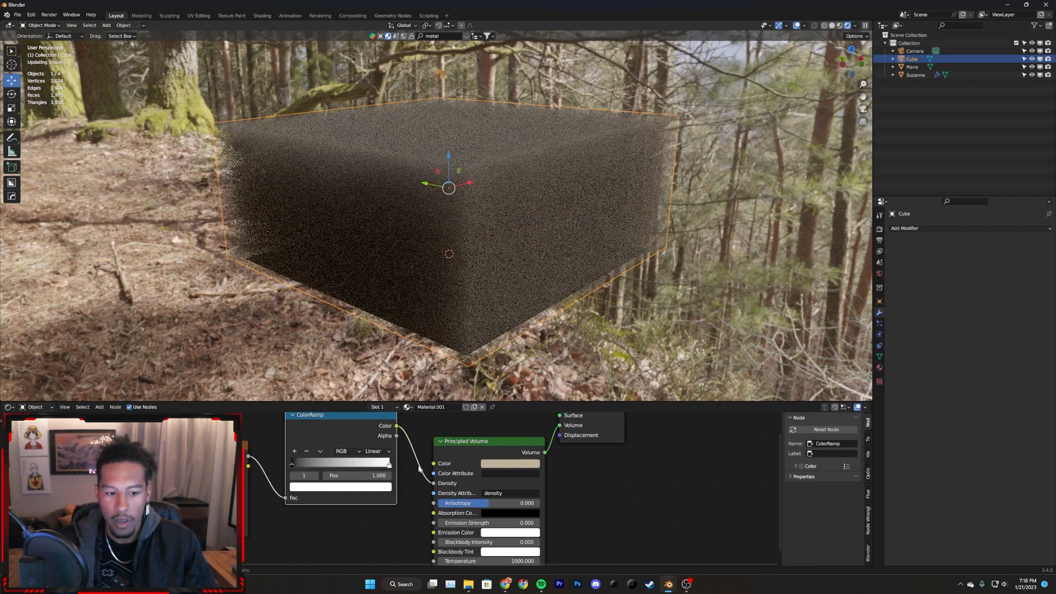
drag(291, 465, 349, 466)
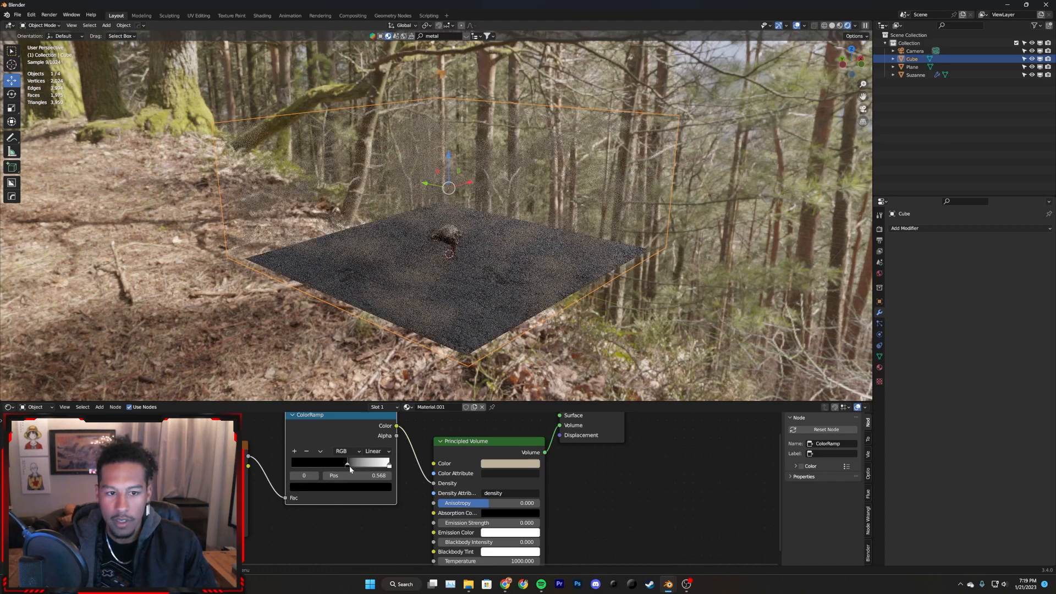
middle_drag(502, 300, 572, 207)
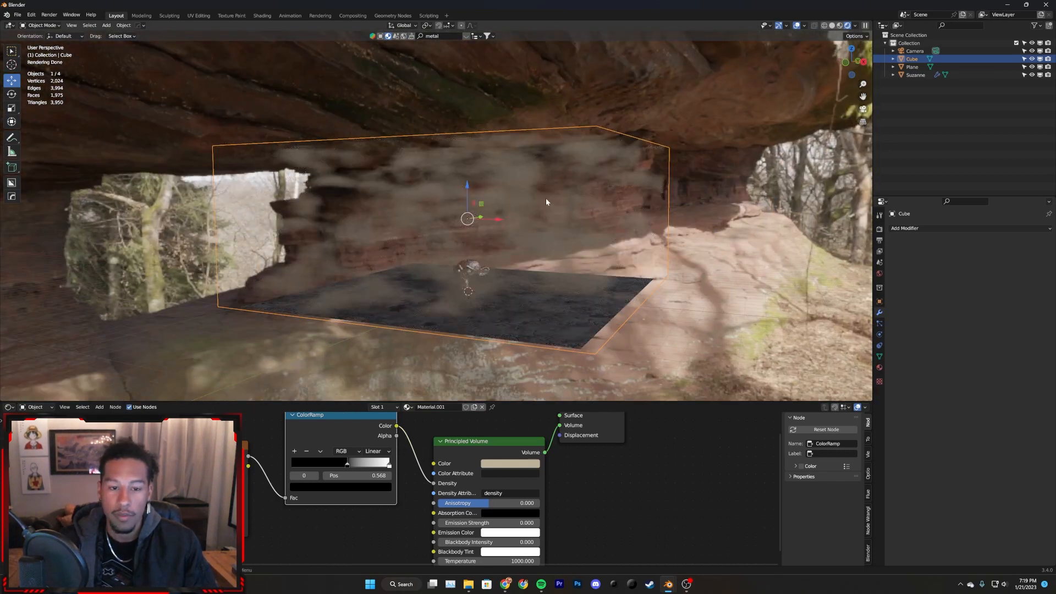
mouse_move(526, 273)
middle_down()
mouse_move(543, 278)
mouse_move(539, 266)
middle_up()
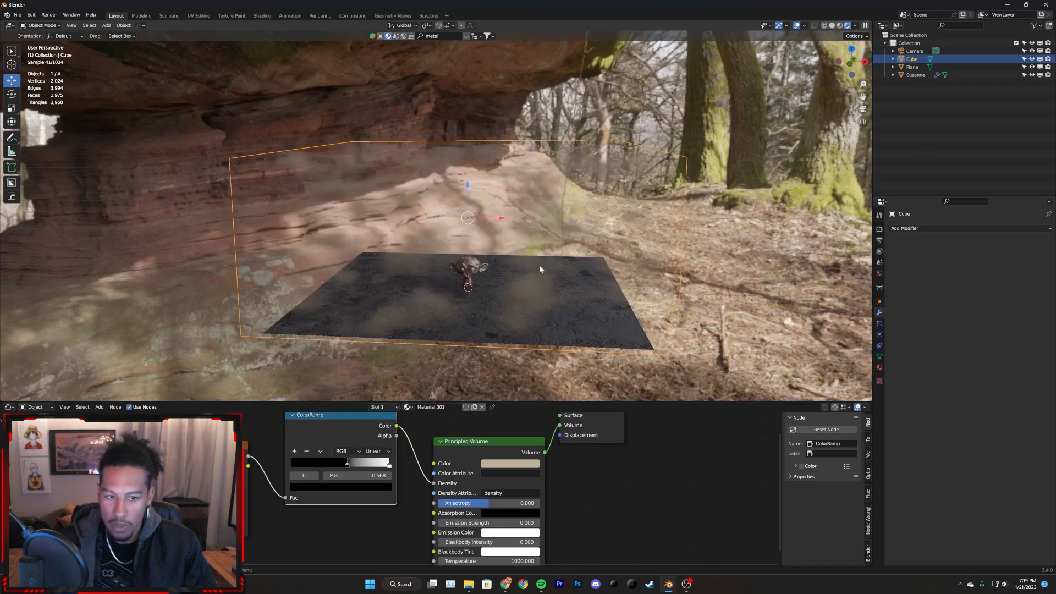
- Preview the ColorRamp output on the cube's surface and examine its black-and-white pattern from a corner of the cube
scroll(340, 440, down, 2)
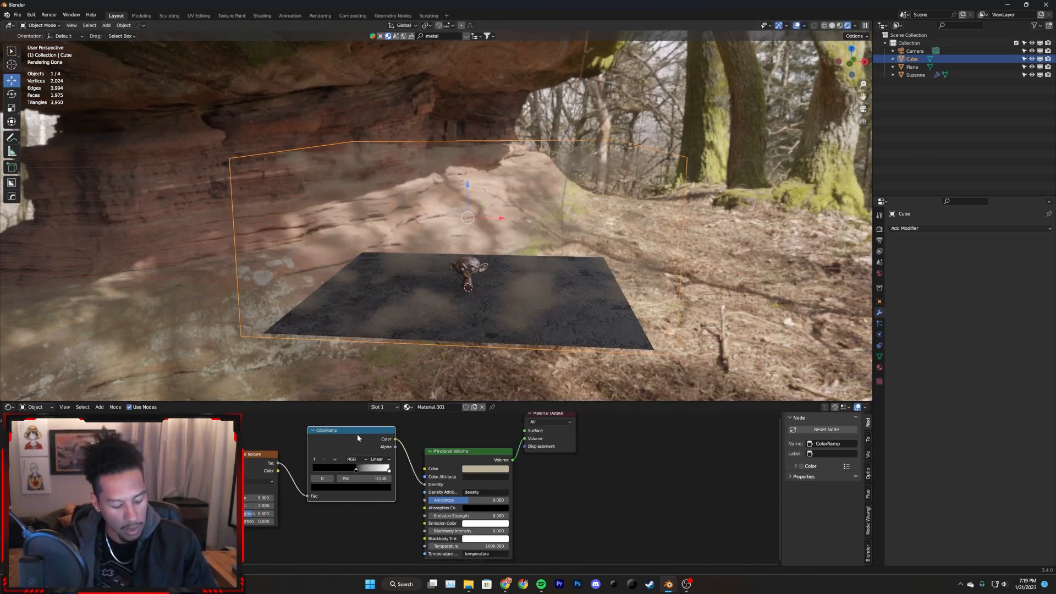
ctrl+shift+click(357, 434)
middle_drag(507, 287, 434, 181)
scroll(512, 302, up, 2)
scroll(466, 284, down, 3)
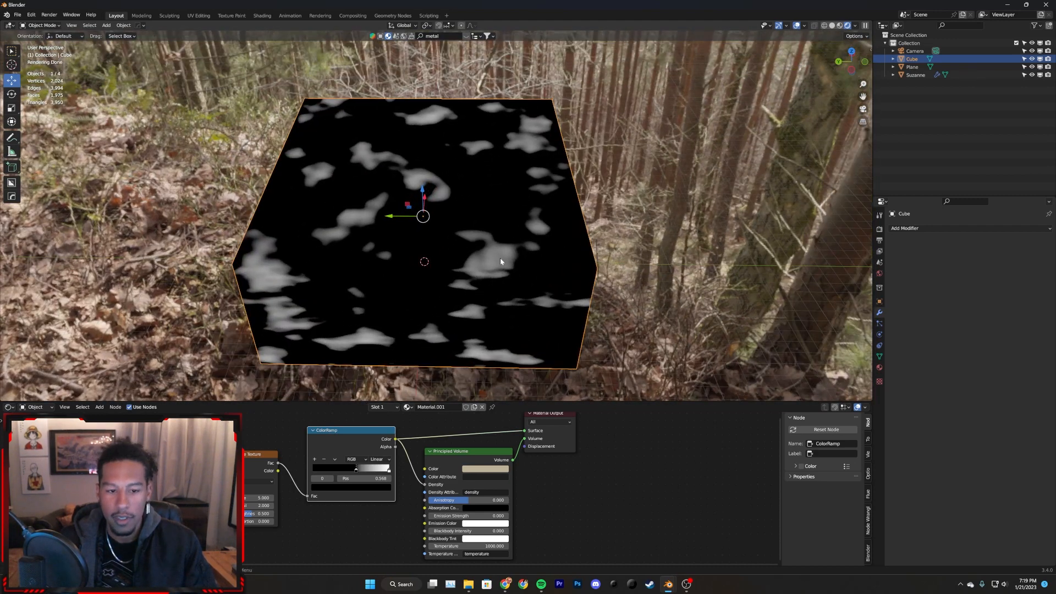
middle_drag(500, 261, 491, 187)
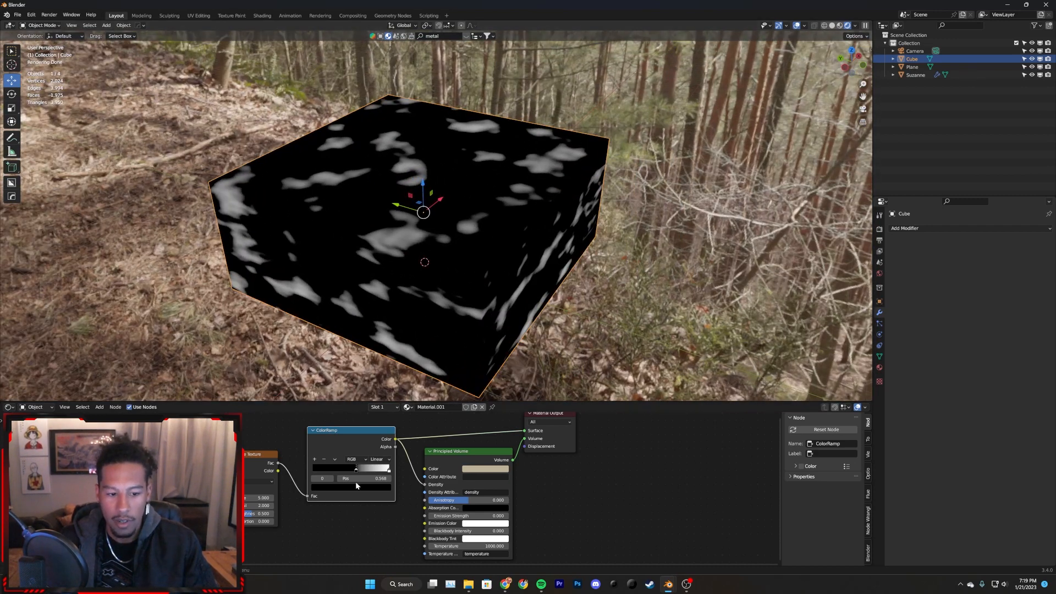
- Set the ColorRamp's black stop to position 0.628, remove its link from the Material Output's Surface and view the fog through the camera
mouse_move(357, 469)
mouse_down()
mouse_move(350, 476)
mouse_move(362, 478)
mouse_up()
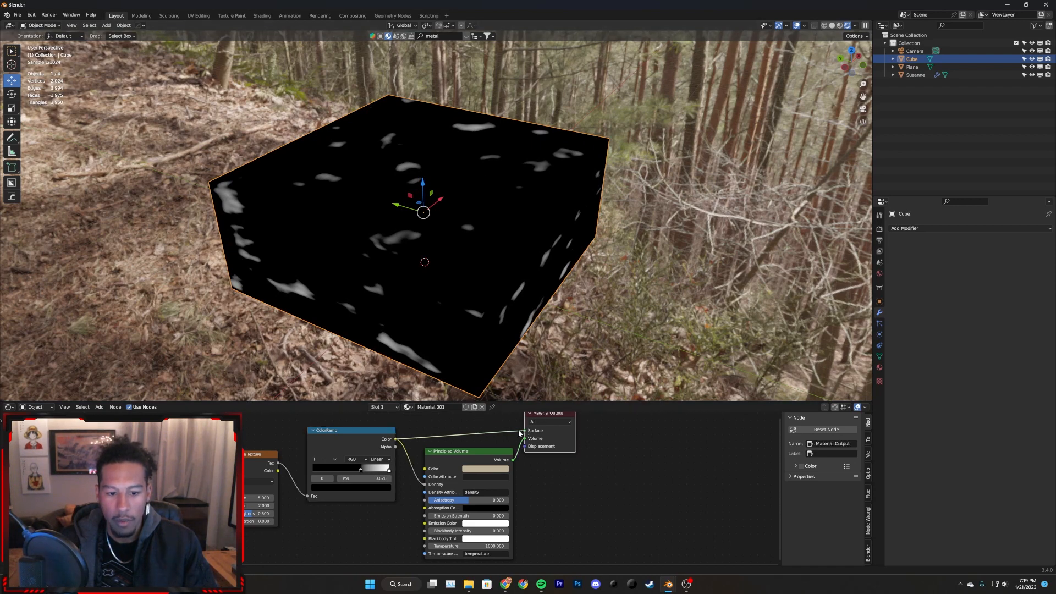
drag(524, 431, 503, 430)
middle_drag(523, 275, 467, 254)
scroll(476, 266, up, 3)
key(KP_0)
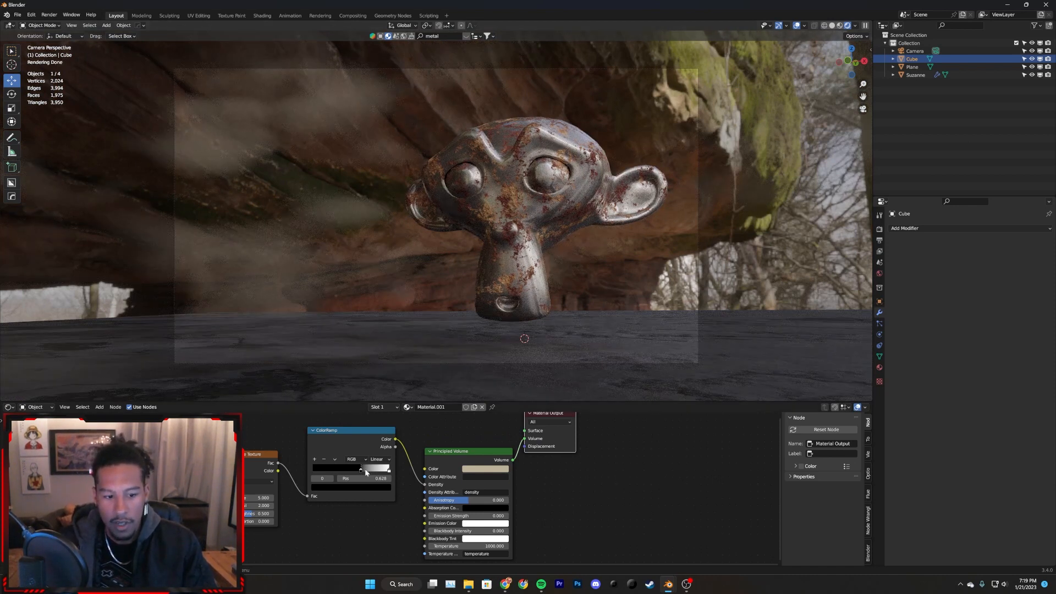
- Try several positions for the ColorRamp's black stop, settle on 0.53 and check the fog from outside the cube and through the camera
drag(360, 468, 352, 475)
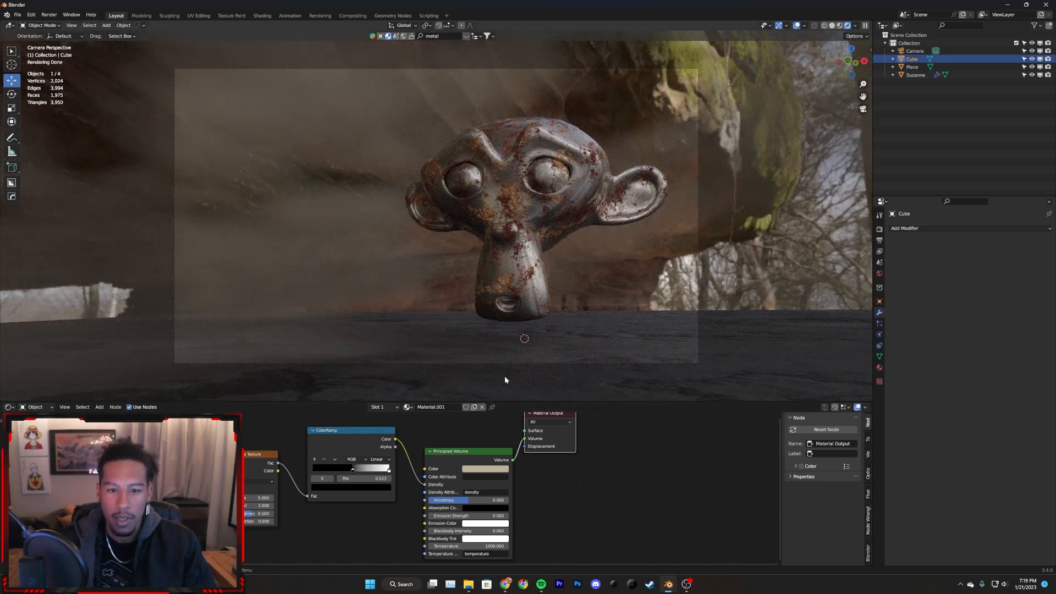
drag(352, 470, 323, 479)
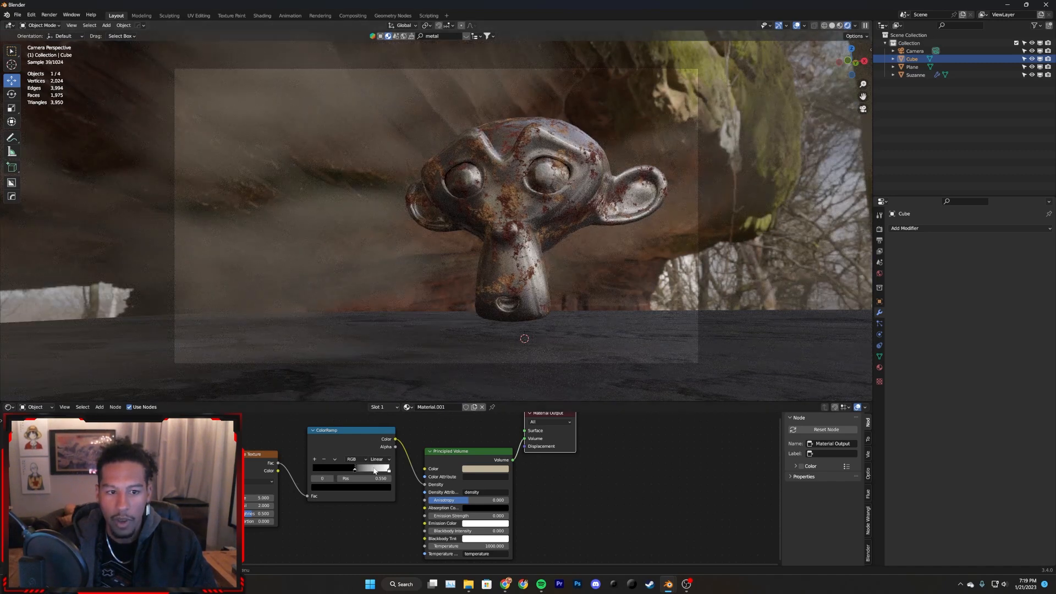
scroll(383, 519, up, 2)
drag(337, 463, 335, 464)
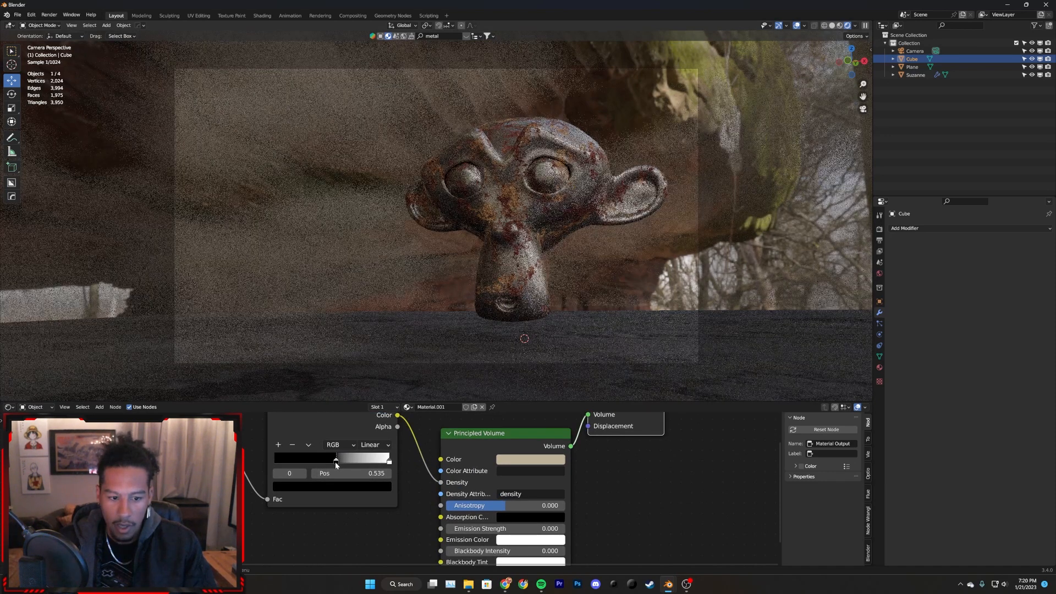
double_click(352, 473)
key(BackSpace)
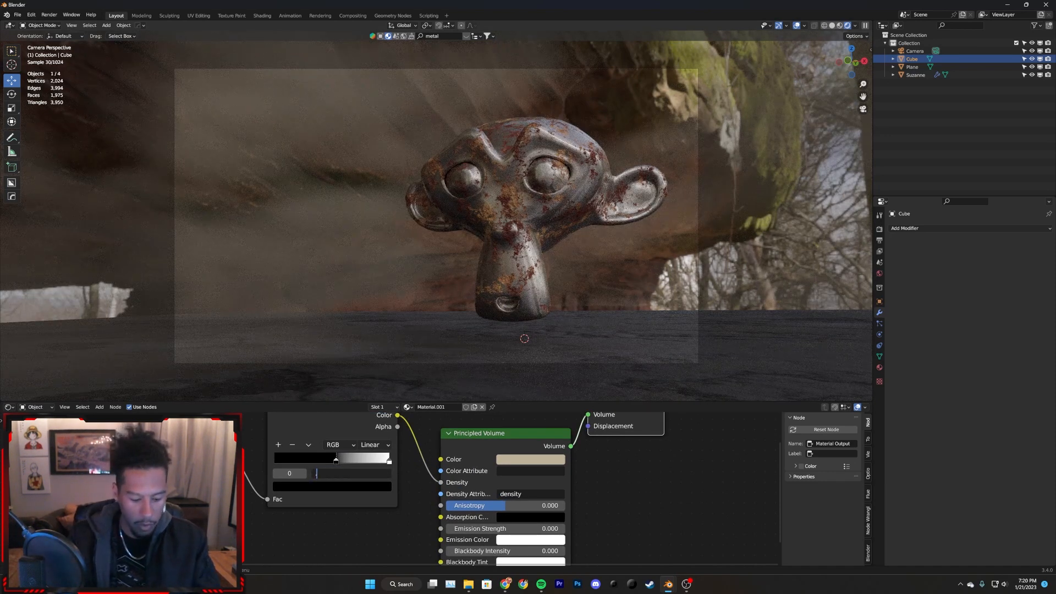
text(.53)
key(Return)
middle_drag(740, 344, 608, 312)
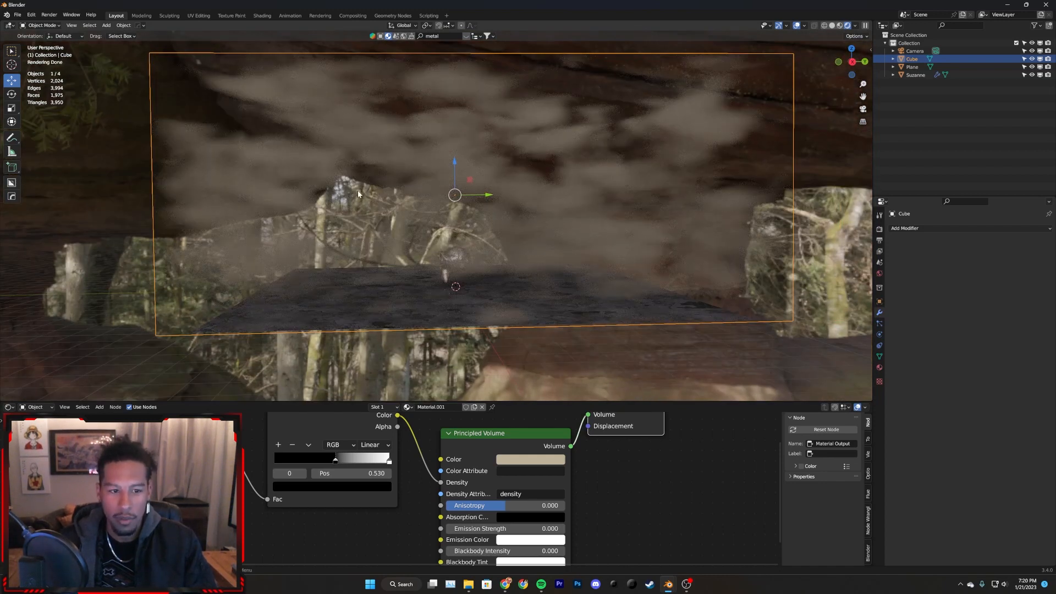
middle_drag(445, 196, 475, 202)
key(KP_0)
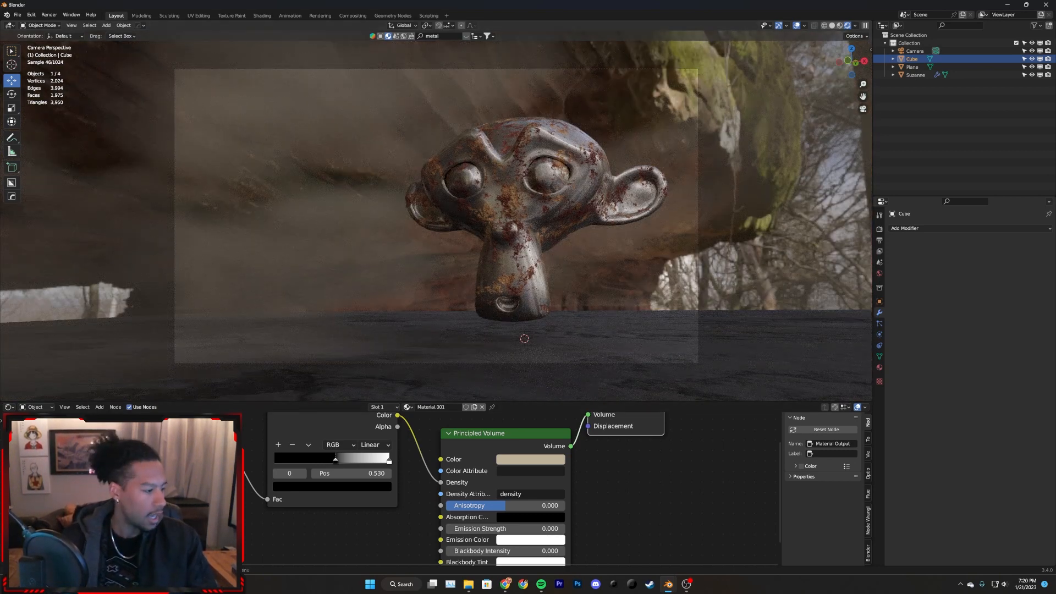
- Inspect the fog around the monkey head from farther back inside the cube and compare it with the camera view
scroll(390, 489, down, 2)
middle_drag(443, 298, 444, 298)
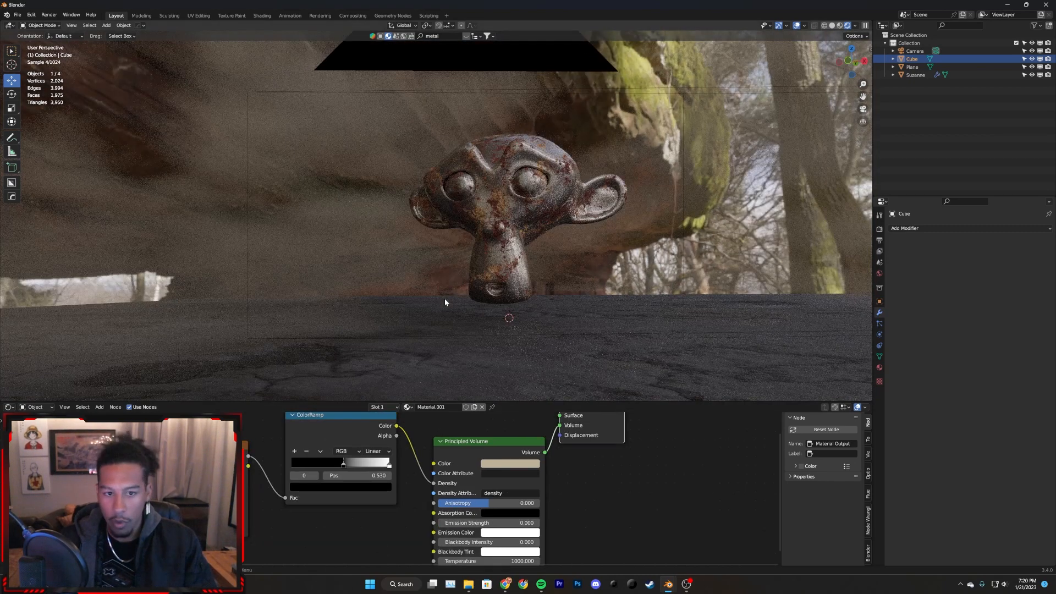
scroll(447, 309, down, 5)
scroll(459, 315, up, 1)
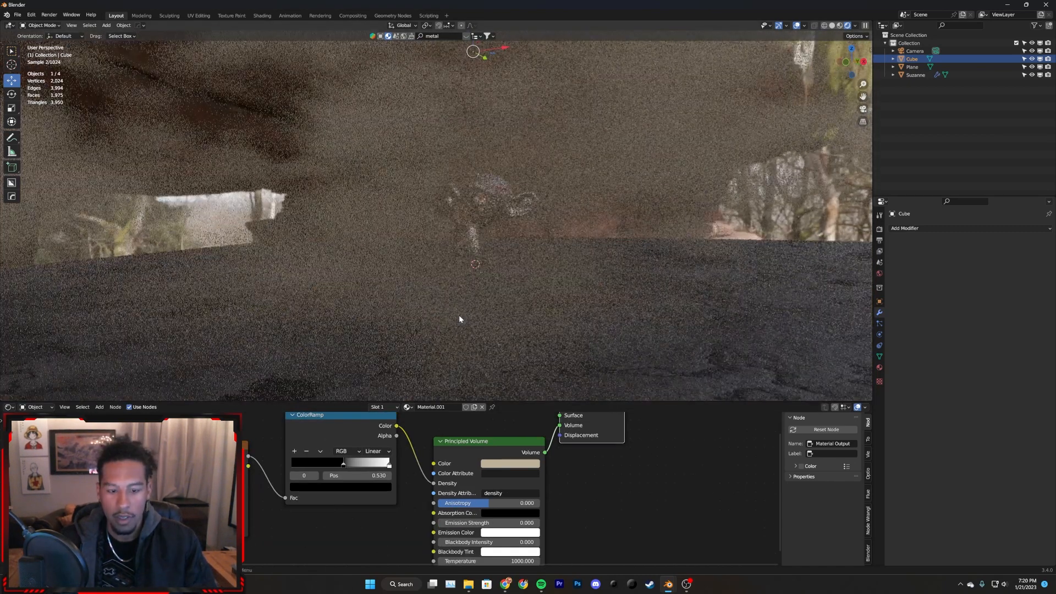
key(KP_0)
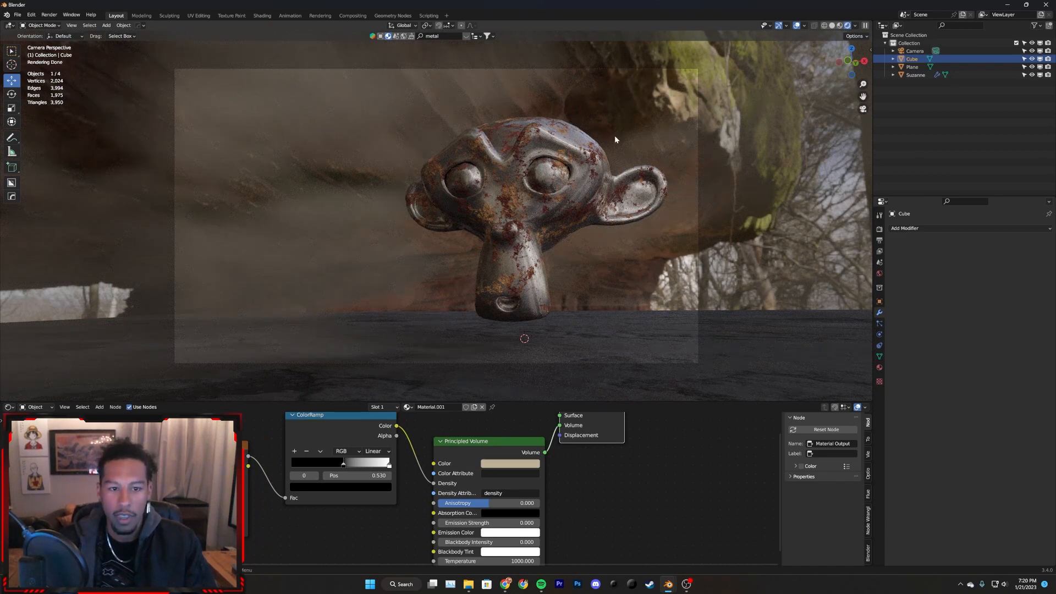
middle_drag(615, 139, 501, 283)
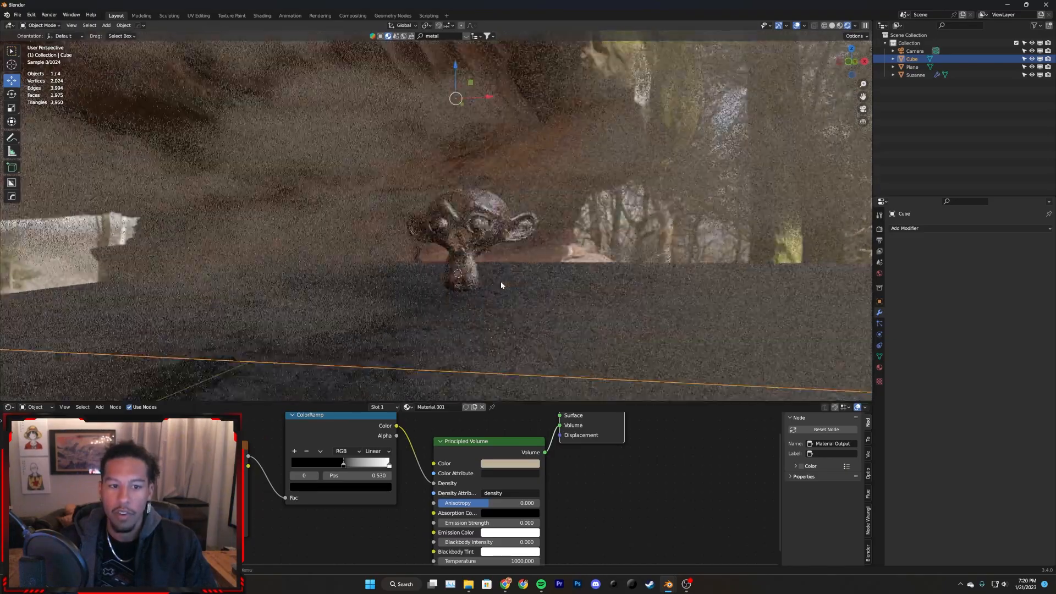
middle_drag(447, 264, 461, 293)
scroll(451, 281, up, 1)
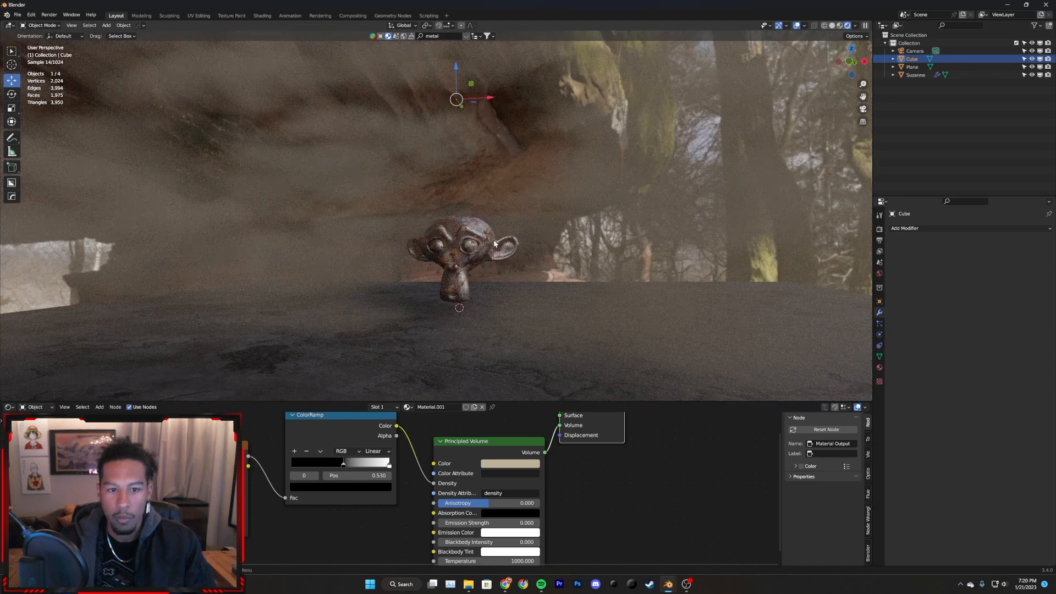
key(KP_0)
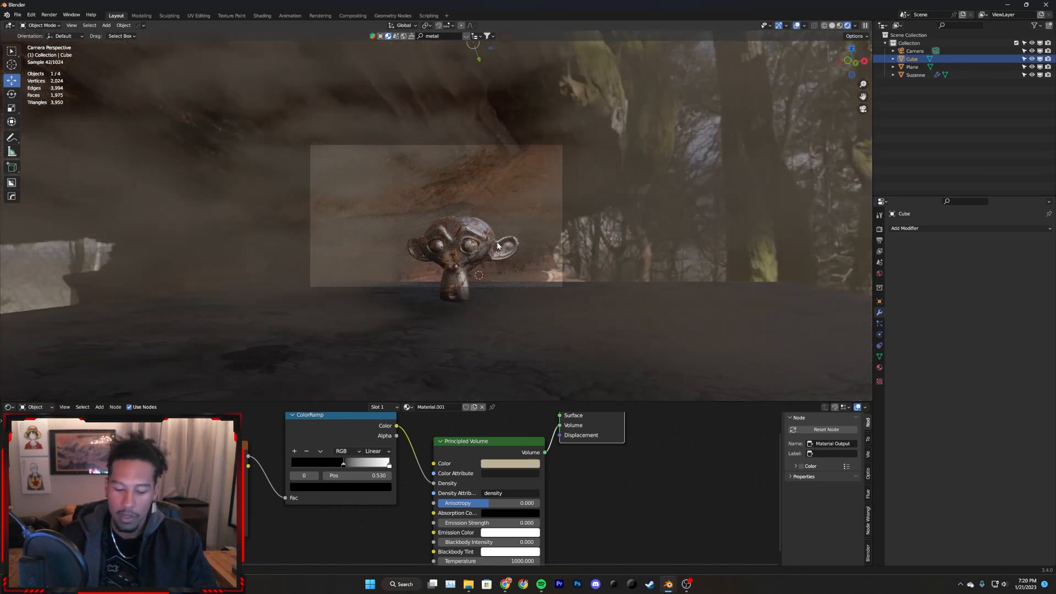
scroll(497, 242, up, 2)
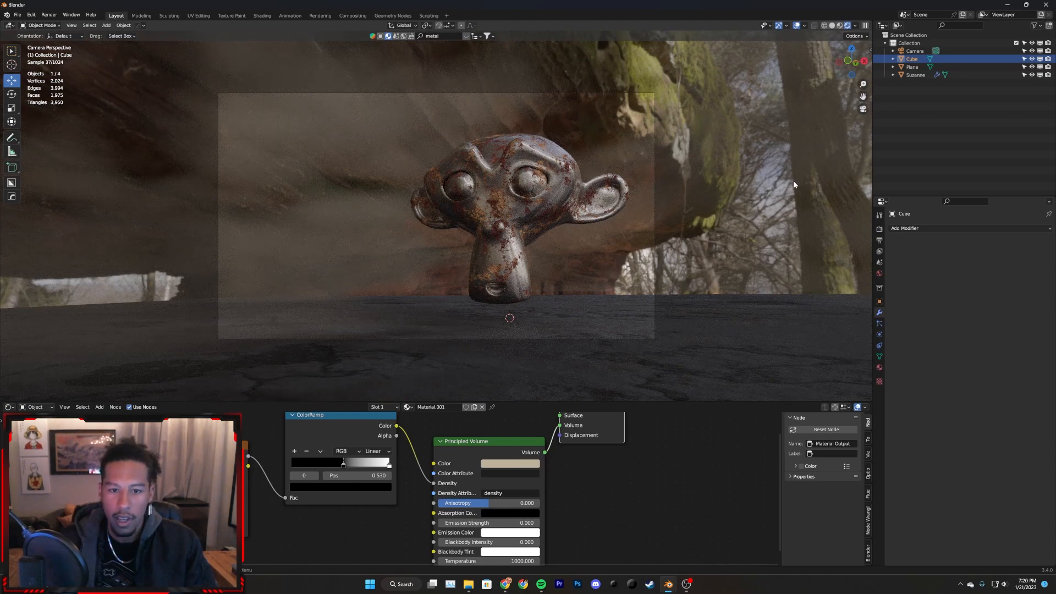
- Try a different Scale on the Noise Texture, inspect the fog from outside the cube, and undo the change
middle_drag(438, 263, 387, 278)
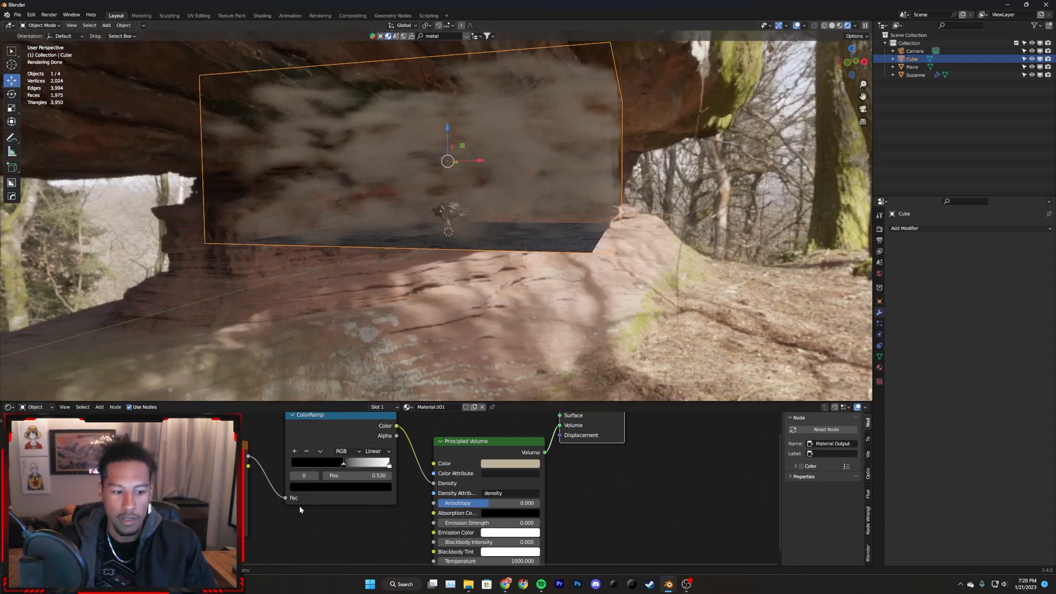
scroll(302, 523, up, 1)
middle_drag(278, 527, 307, 509)
middle_drag(360, 532, 396, 536)
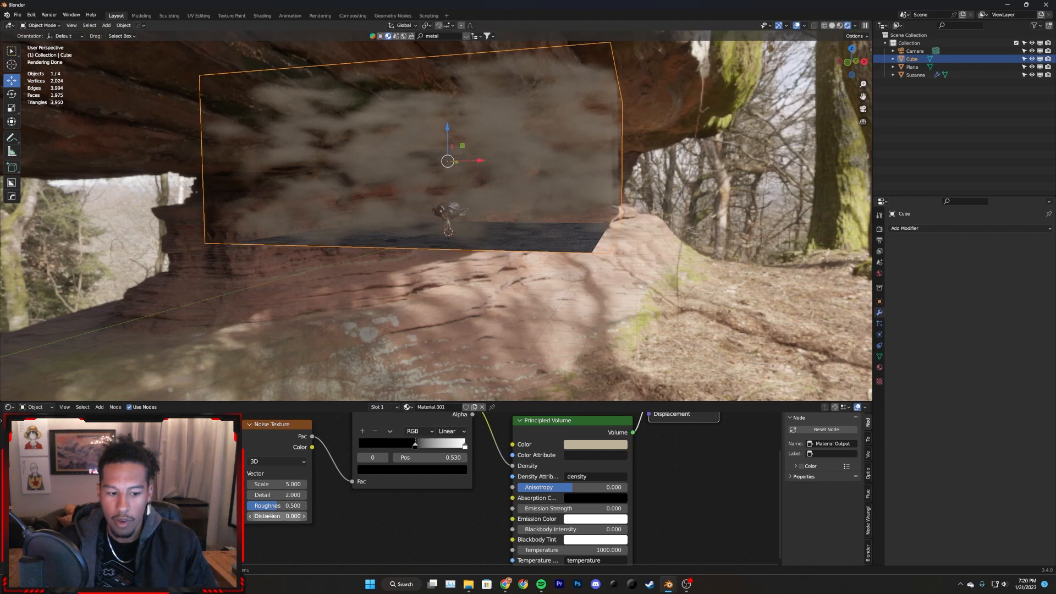
scroll(331, 520, up, 1)
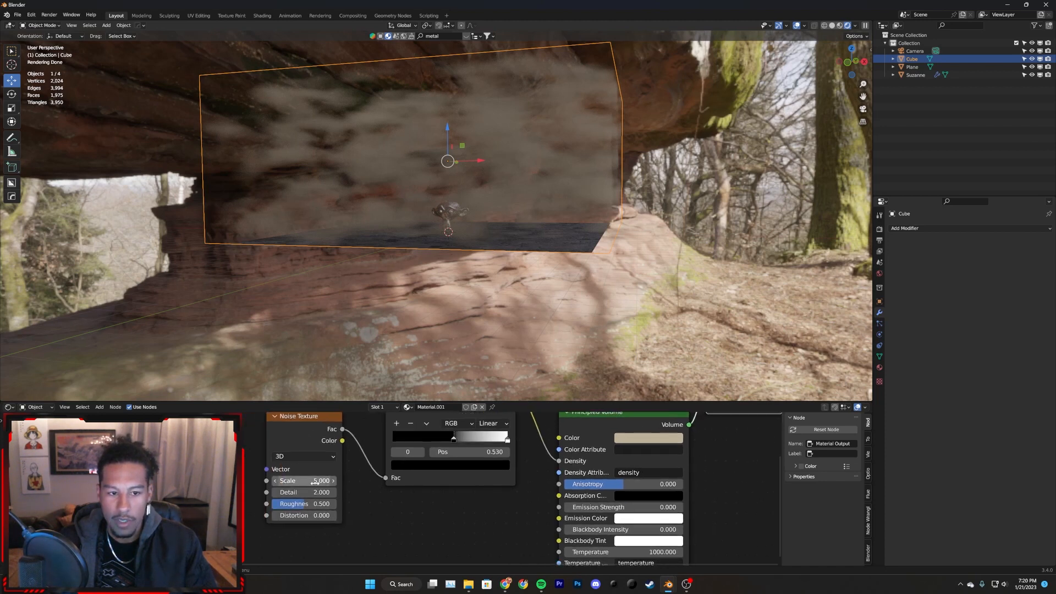
drag(303, 481, 327, 482)
mouse_move(561, 236)
middle_down()
mouse_move(502, 282)
mouse_move(546, 251)
middle_up()
key(ctrl+z)
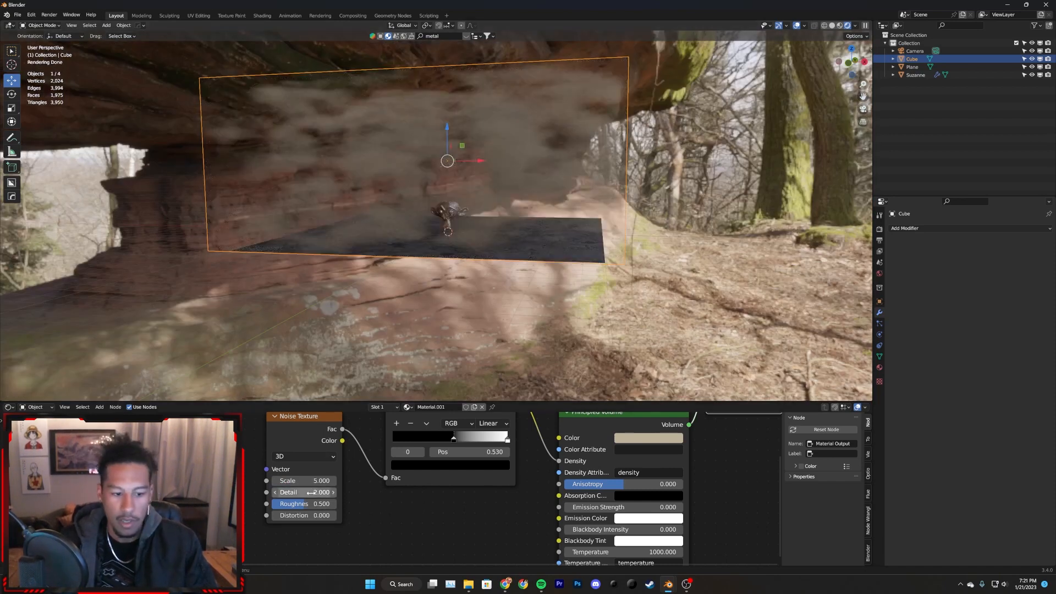
- Raise the Noise Texture's Detail to 15 and inspect the fog above the plane
drag(304, 493, 385, 492)
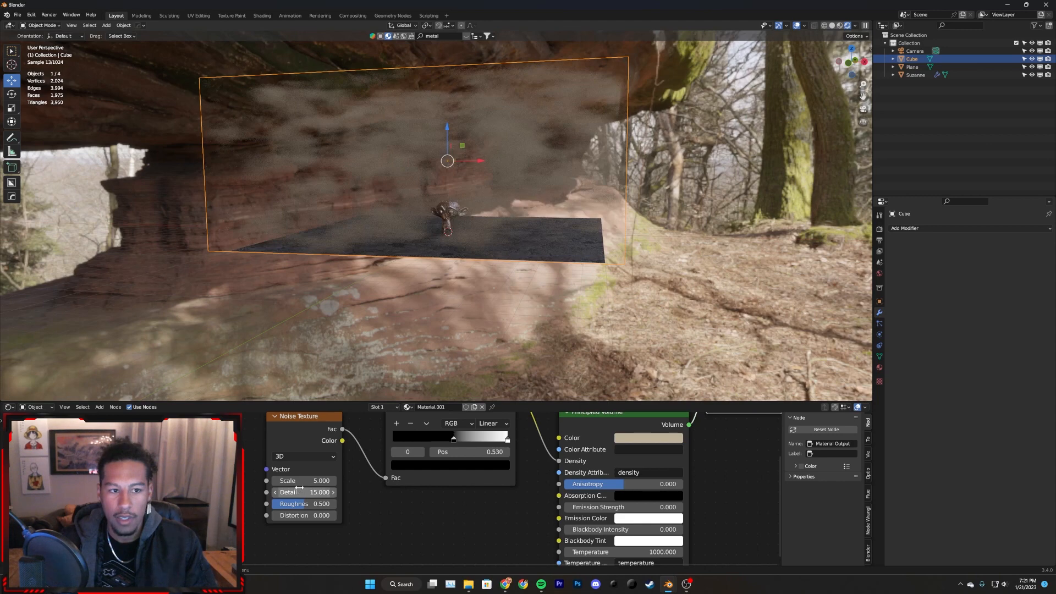
scroll(427, 232, up, 2)
middle_drag(428, 228, 467, 291)
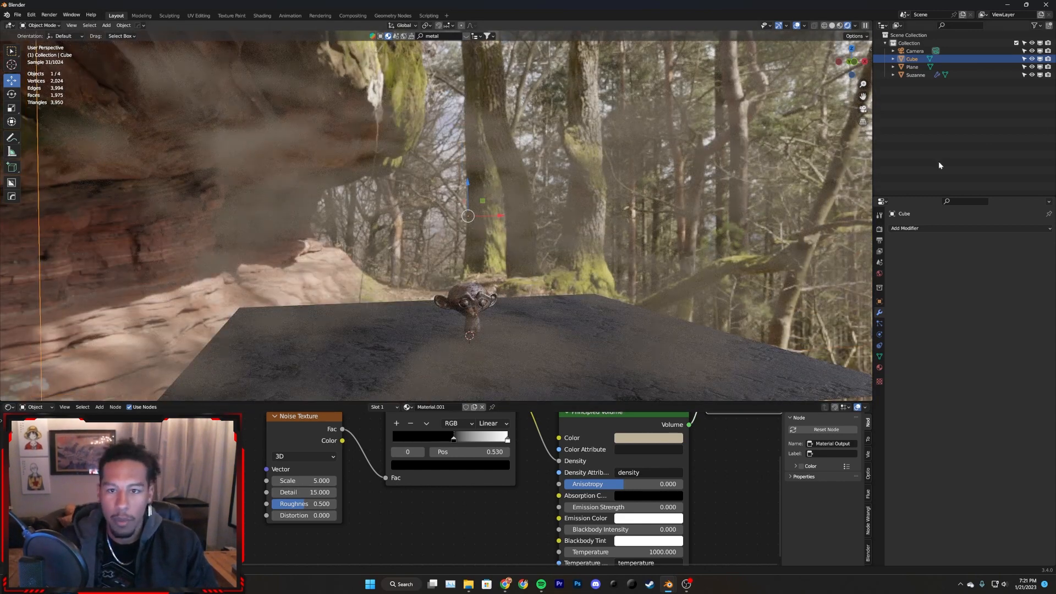
- Preview the ColorRamp on the cube's surface again and compare the noise pattern at a low Detail and at Detail 15
scroll(382, 430, down, 2)
ctrl+shift+click(448, 424)
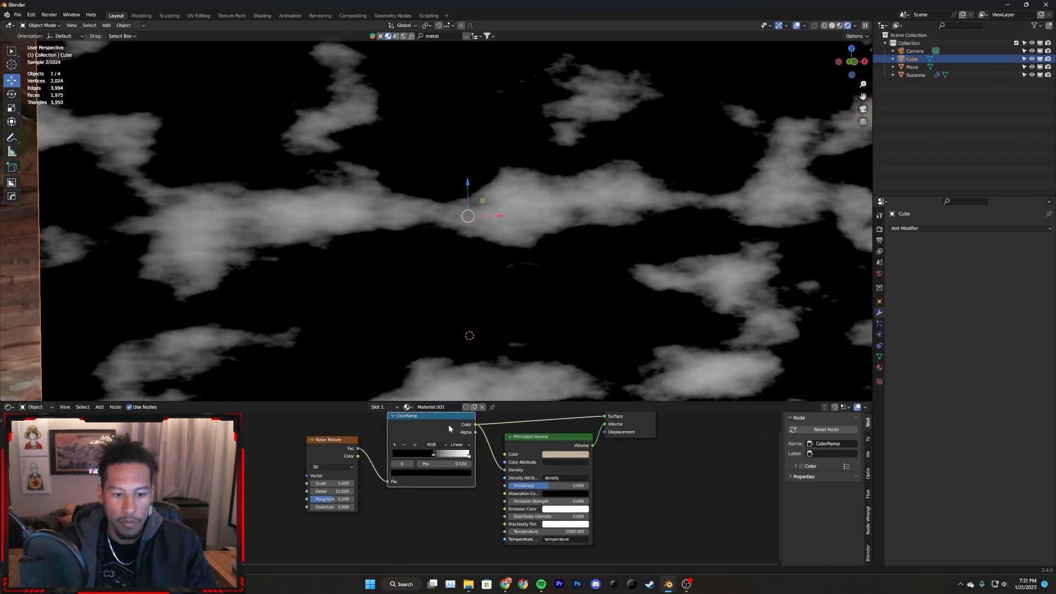
drag(338, 491, 242, 491)
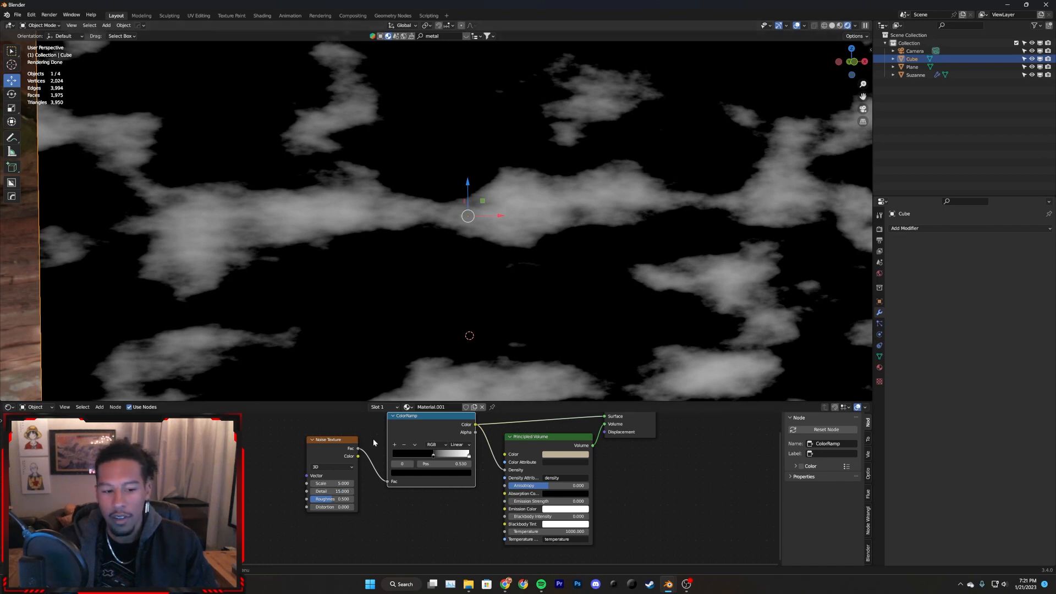
mouse_move(335, 491)
mouse_down()
mouse_move(310, 491)
mouse_move(337, 491)
mouse_up()
drag(336, 491, 387, 490)
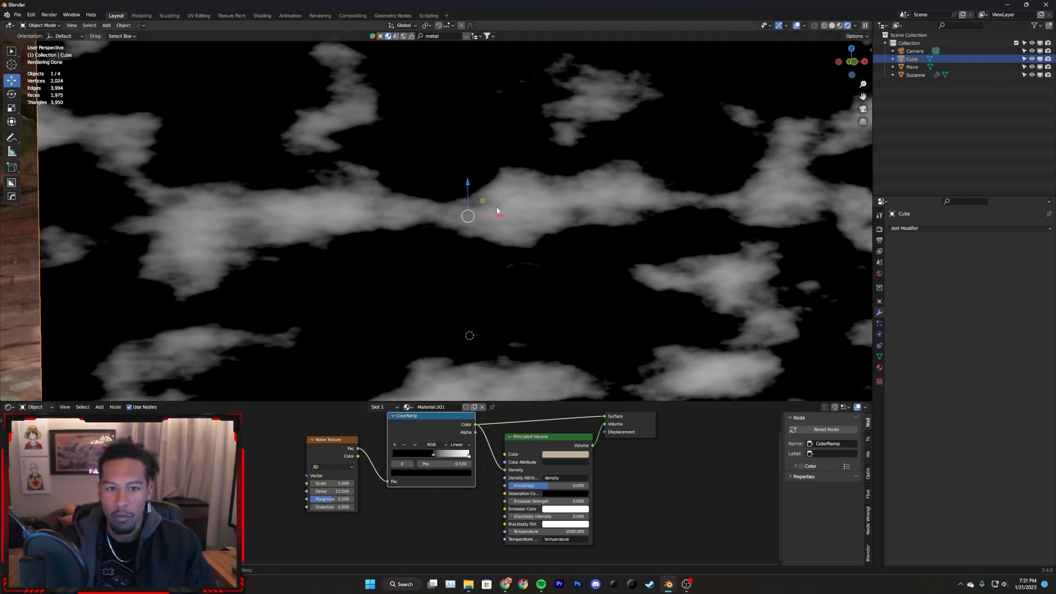
- Set the Noise Texture's Detail to 5
middle_drag(529, 147, 549, 149)
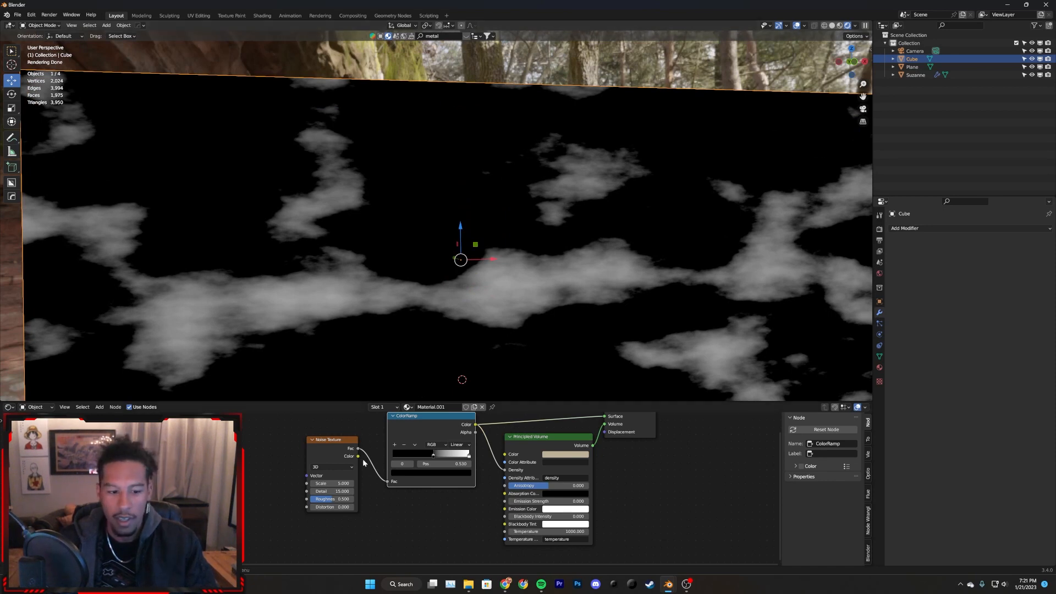
click(332, 490)
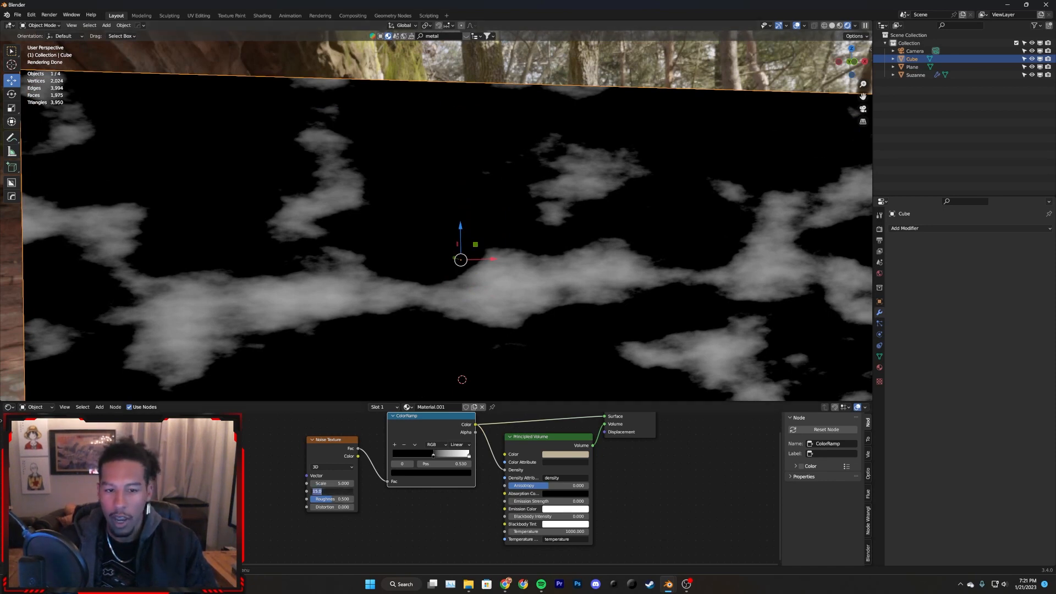
key(Return)
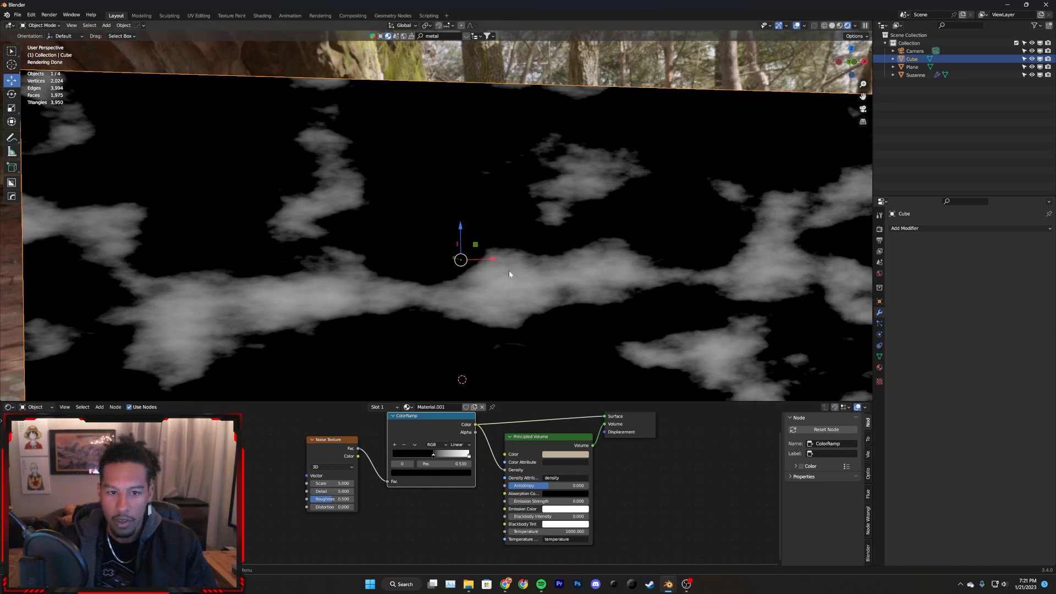
- Try a Roughness of 0.185 and a Distortion of 22.7 on the Noise Texture, undoing each change
scroll(388, 479, up, 1)
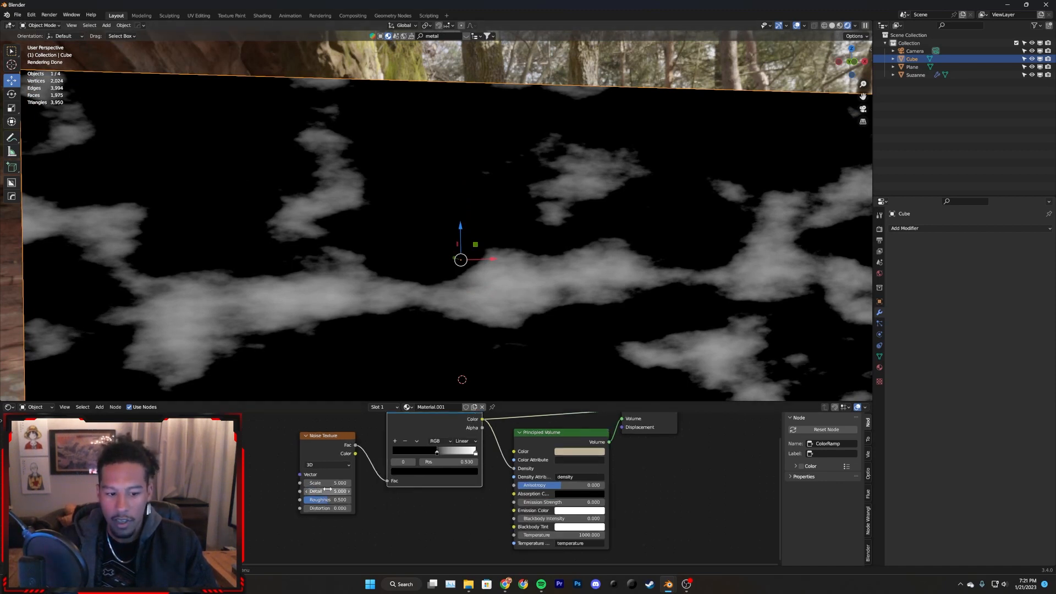
mouse_move(322, 502)
mouse_down()
mouse_move(351, 502)
mouse_move(313, 502)
mouse_up()
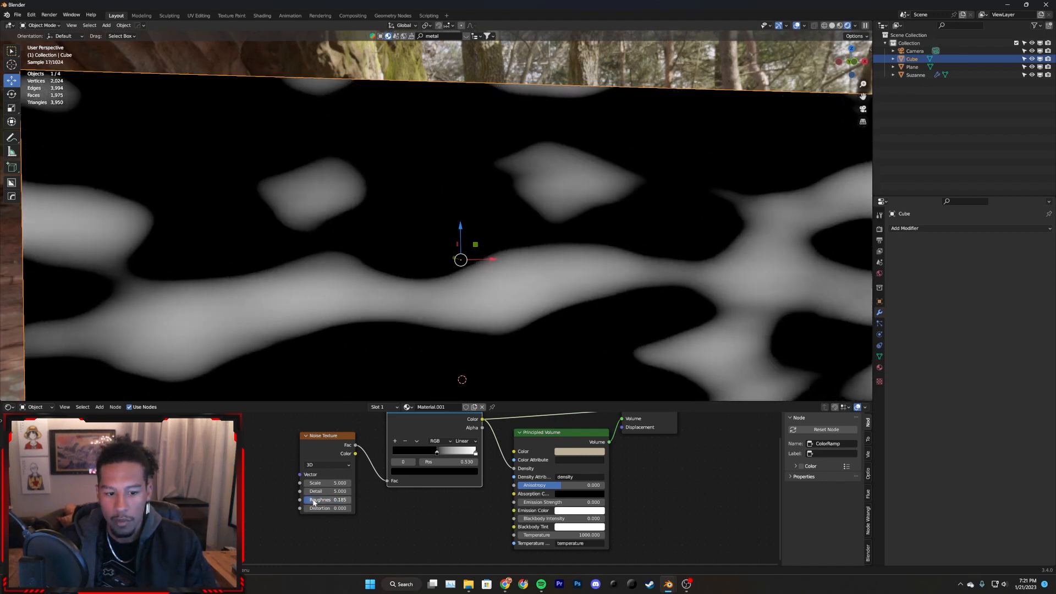
key(ctrl+z)
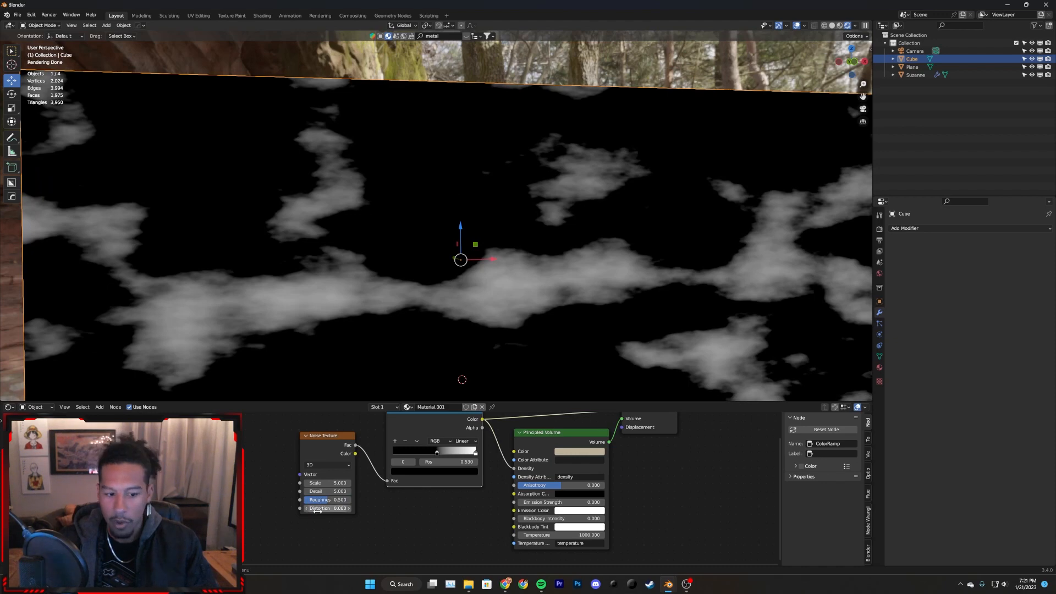
drag(319, 509, 423, 509)
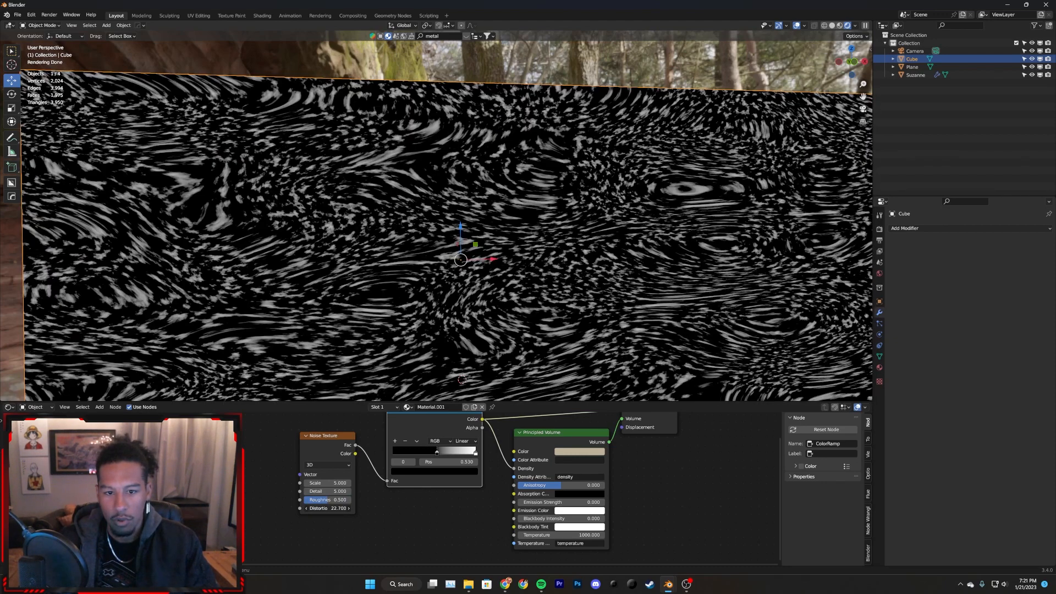
key(ctrl+z)
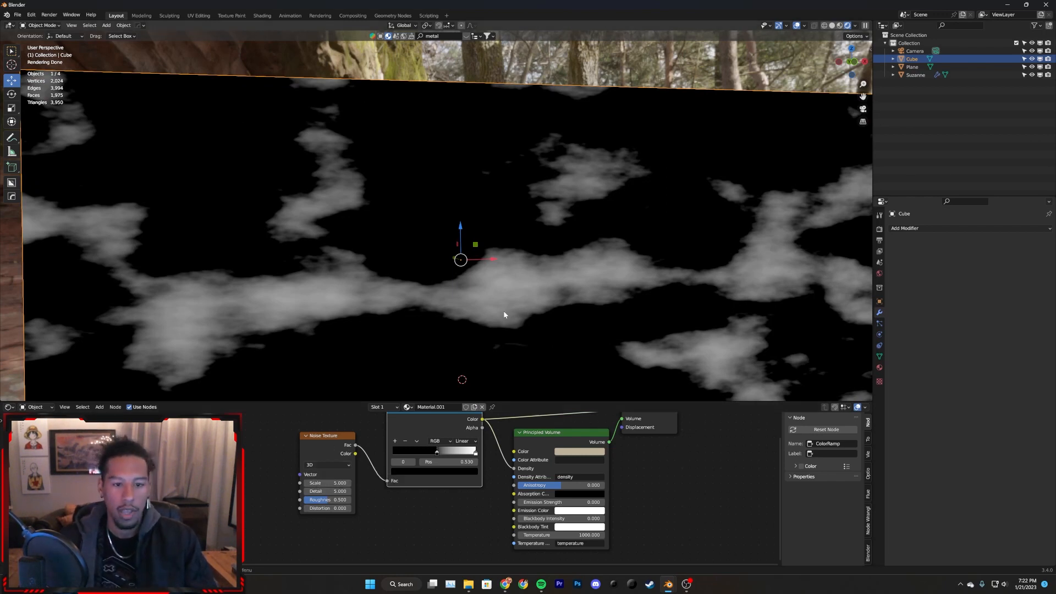
- Switch the Noise Texture node from 3D to 4D and check the pattern on the cube
scroll(503, 310, down, 5)
middle_drag(503, 308, 464, 353)
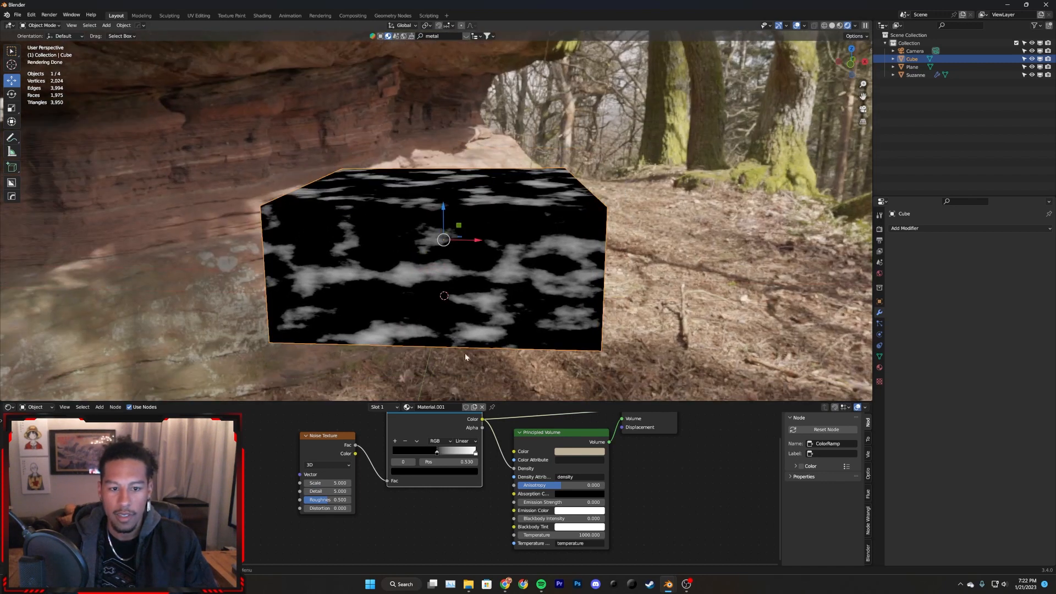
click(327, 442)
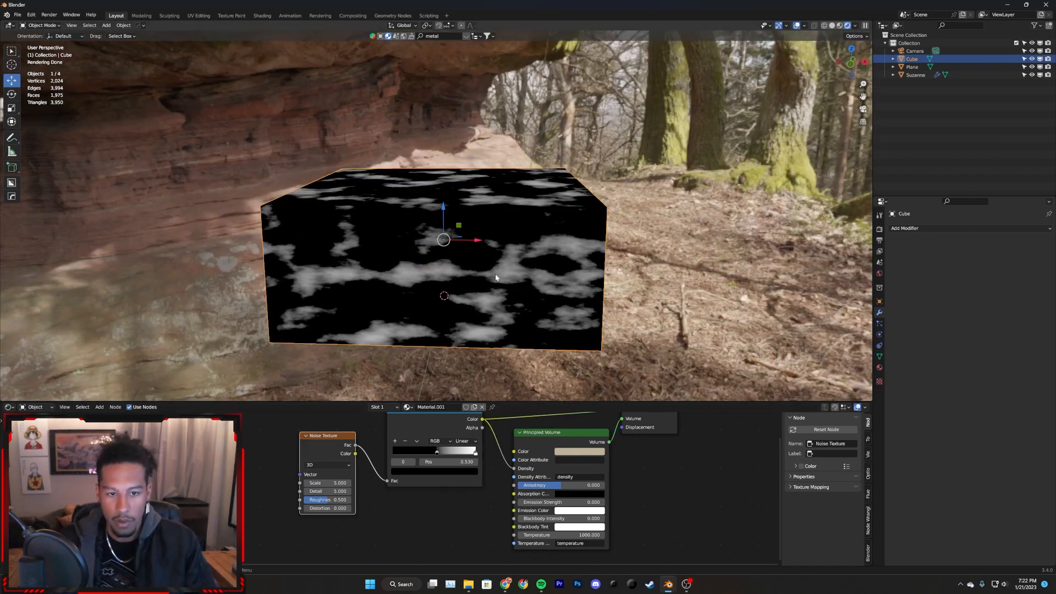
click(330, 466)
click(325, 474)
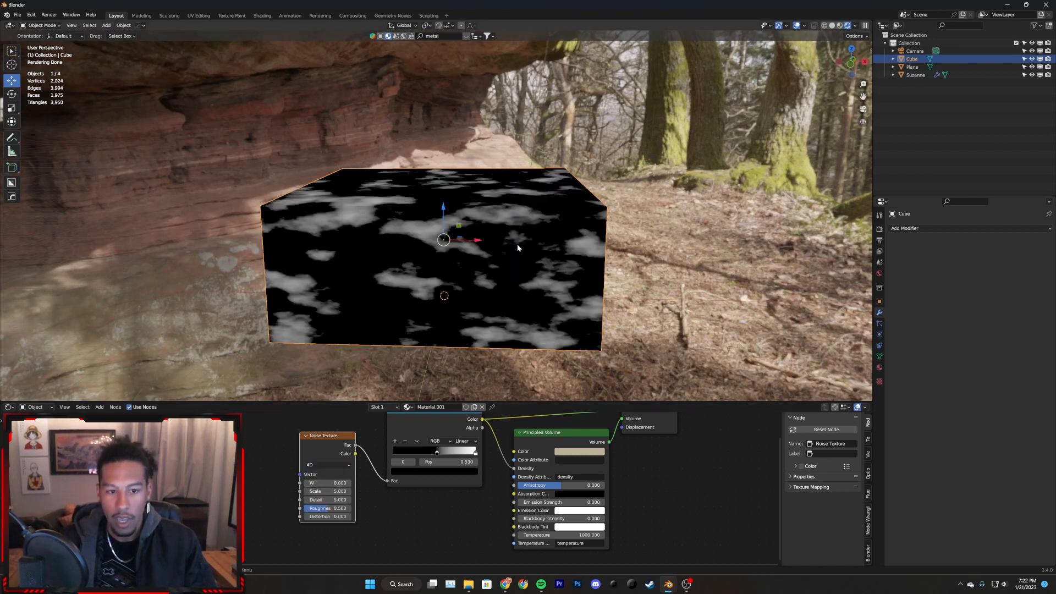
middle_drag(520, 243, 533, 245)
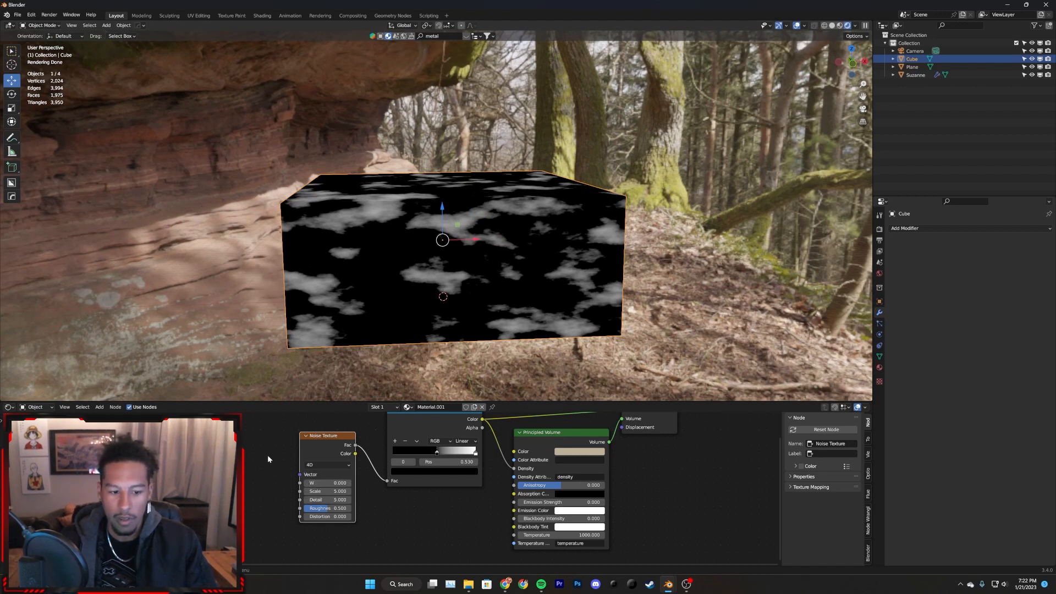
- Try a W value of 1 on the Noise Texture and set it back to 0
scroll(486, 357, up, 1)
middle_drag(486, 356, 478, 351)
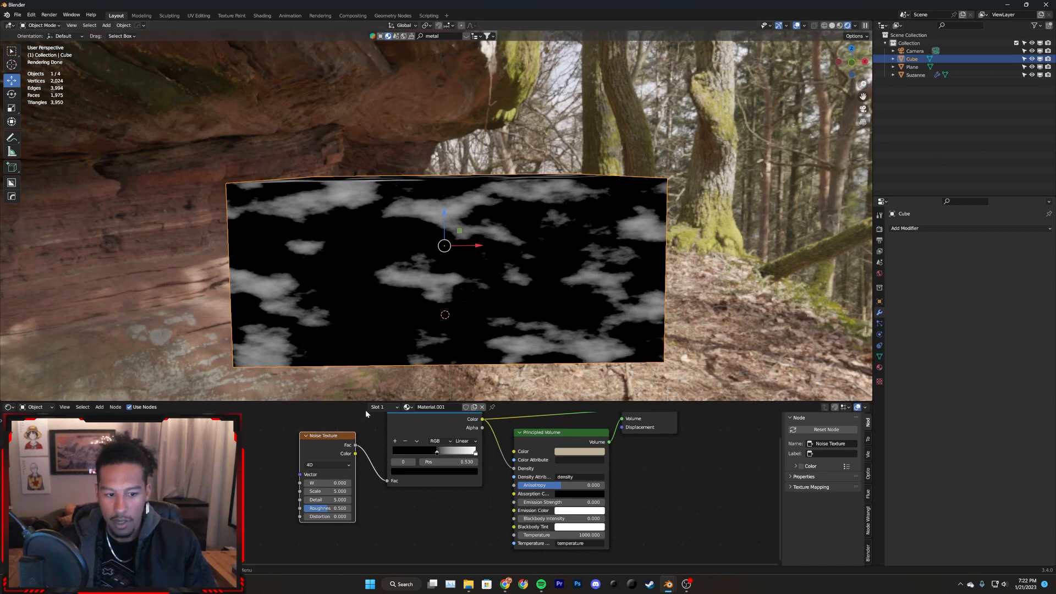
double_click(334, 483)
text(1)
key(Return)
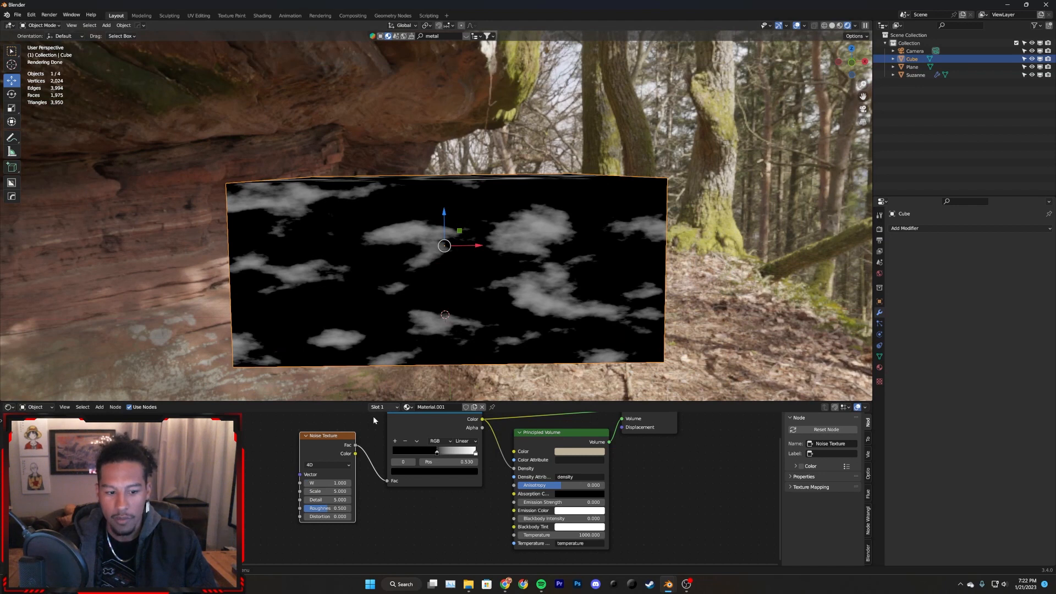
double_click(326, 483)
text(0)
key(Return)
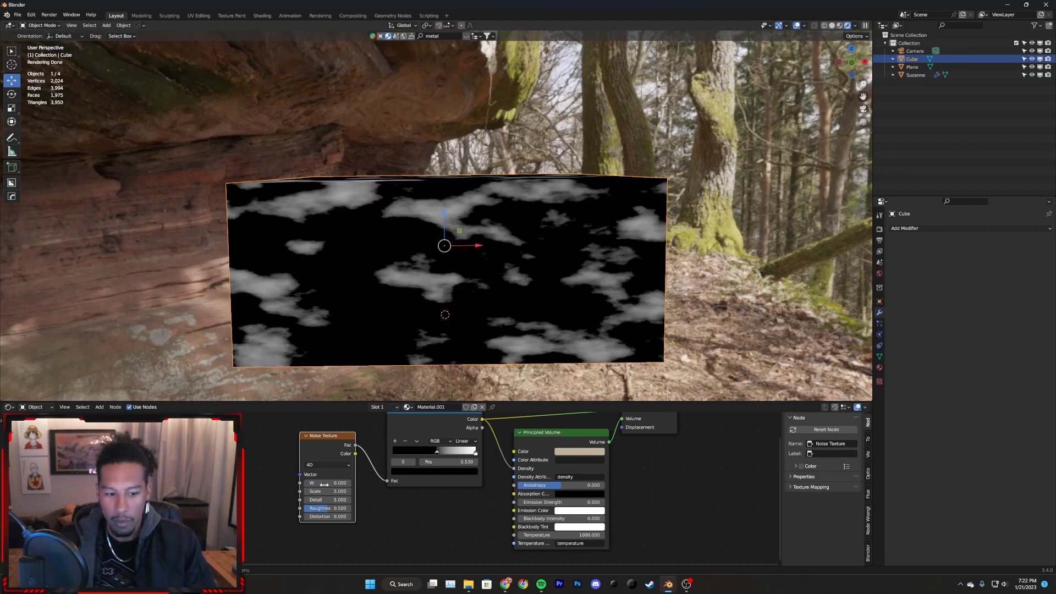
- Try W values of 1.5 and 0.6 on the Noise Texture, resetting W to 0 after each
drag(334, 482, 384, 483)
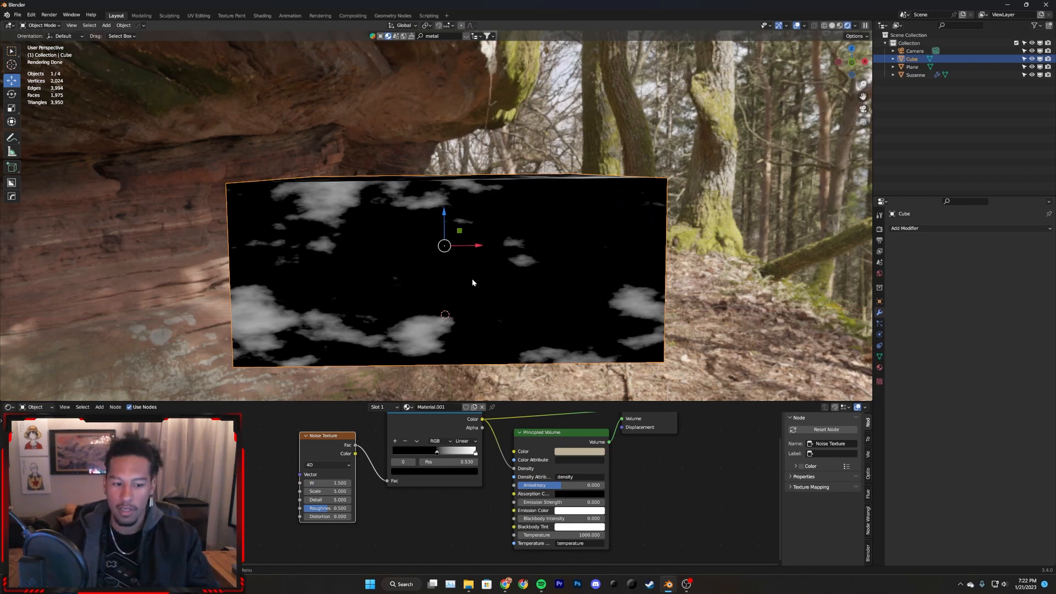
double_click(322, 482)
text(0)
key(Return)
drag(340, 482, 336, 483)
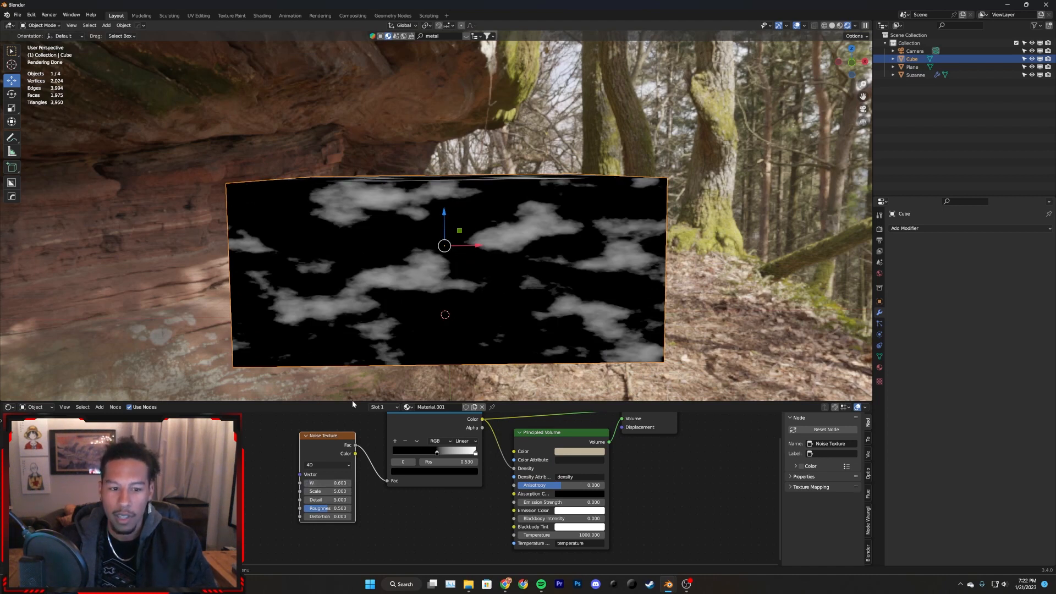
double_click(326, 483)
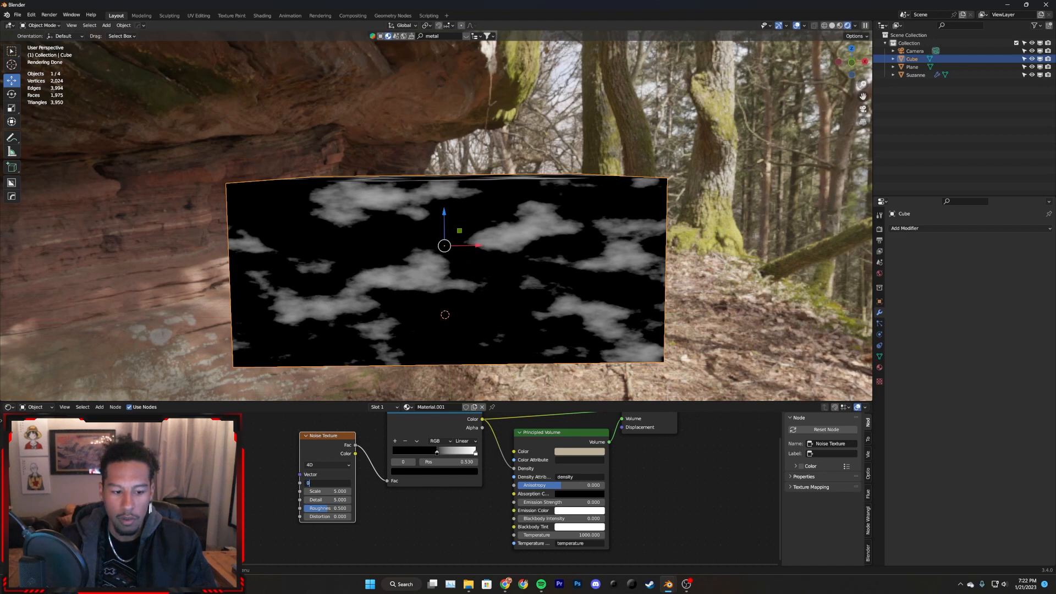
text(0)
key(Return)
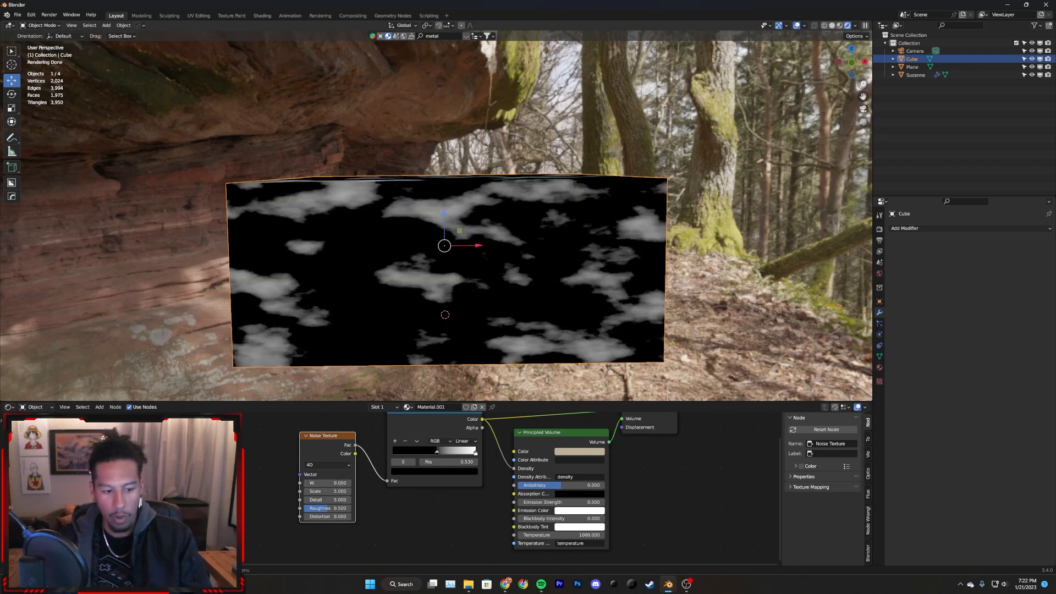
- Change the 3D Viewport area into a Timeline editor
click(11, 26)
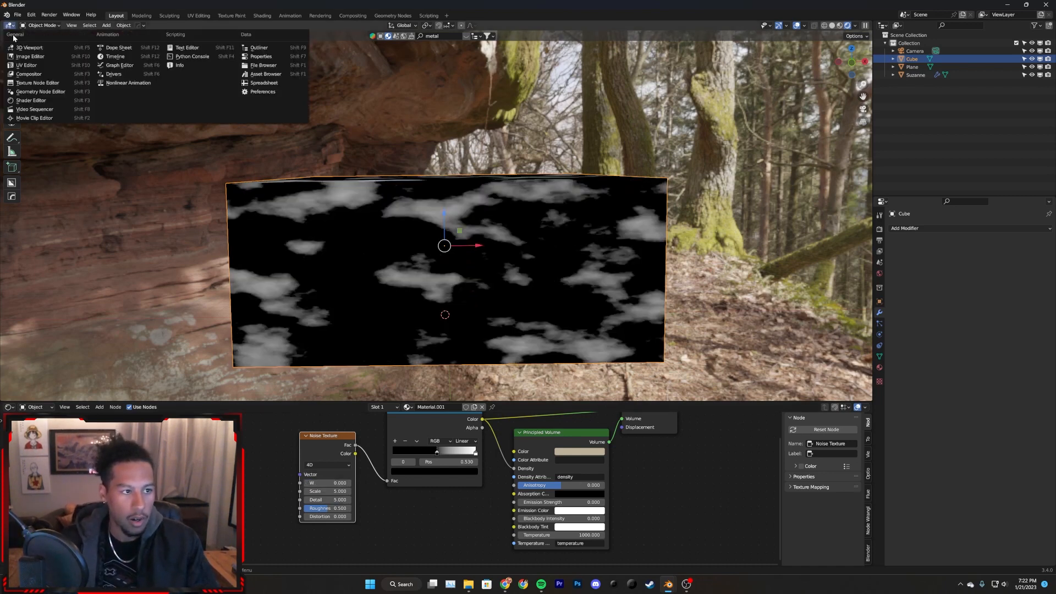
click(19, 47)
click(16, 26)
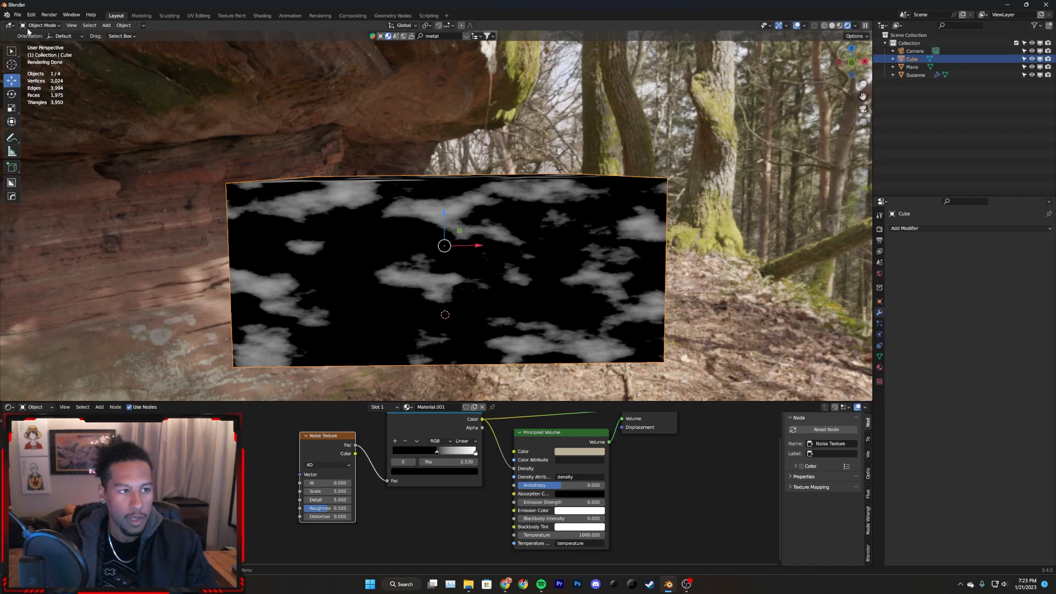
click(10, 26)
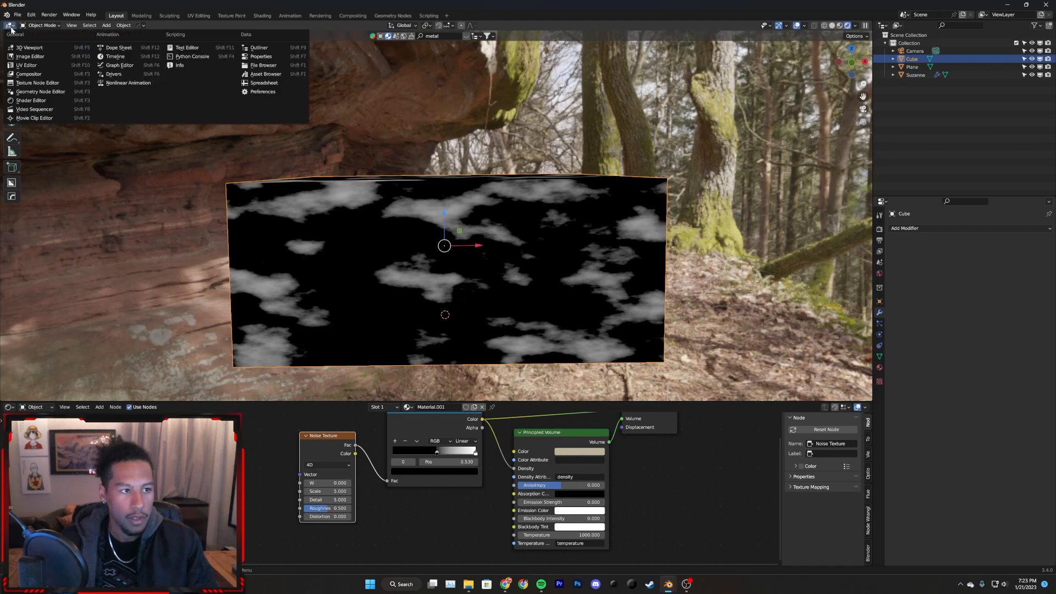
click(115, 56)
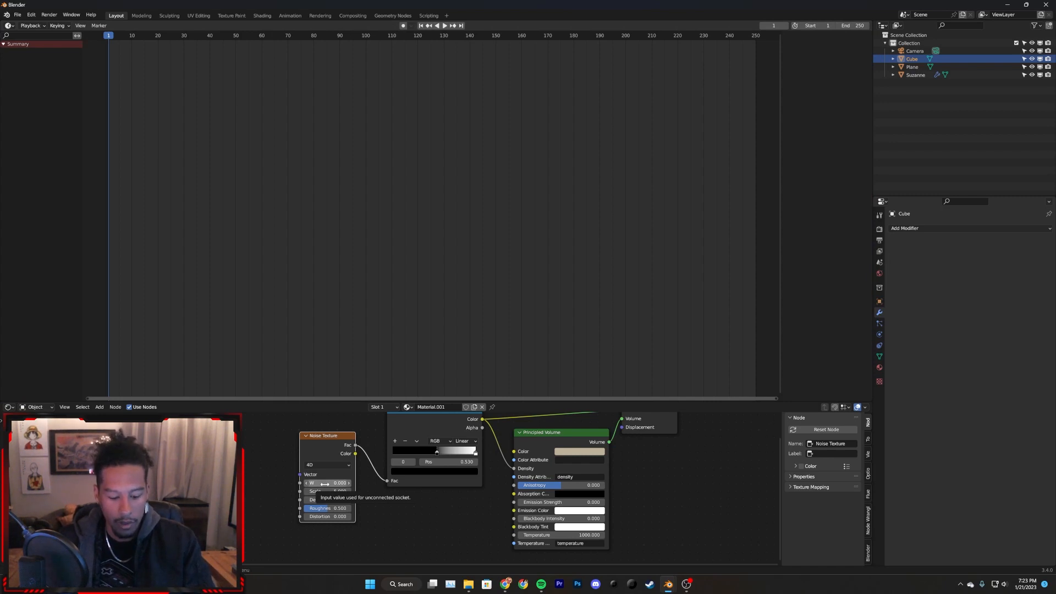
- Insert a keyframe at frame 1 for the Noise Texture's W value of 0
key(i)
middle_drag(198, 270, 308, 242)
scroll(237, 114, up, 2)
middle_drag(238, 113, 287, 104)
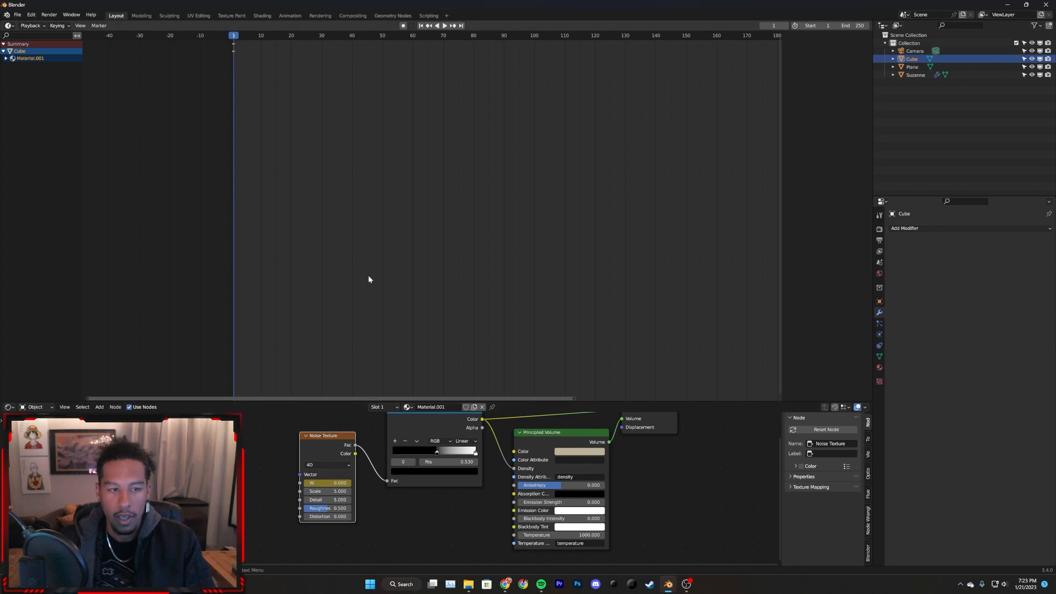
- Go to frame 250, set the Noise Texture's W to 0.2 and insert a keyframe for it
drag(235, 38, 586, 126)
scroll(630, 173, down, 6)
middle_drag(632, 176, 319, 283)
drag(223, 36, 451, 100)
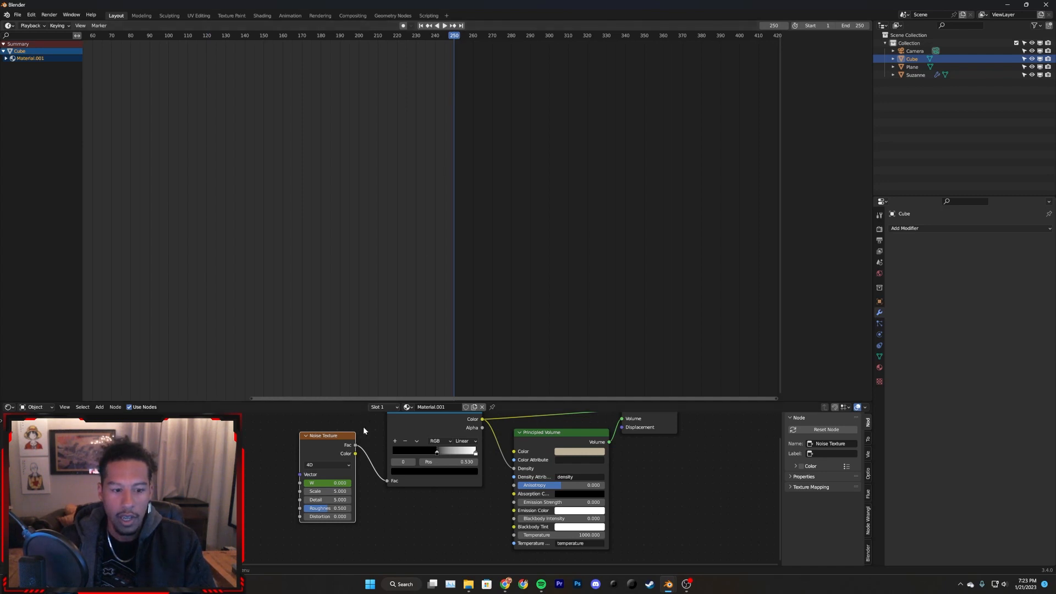
click(328, 483)
text(0.2)
key(Return)
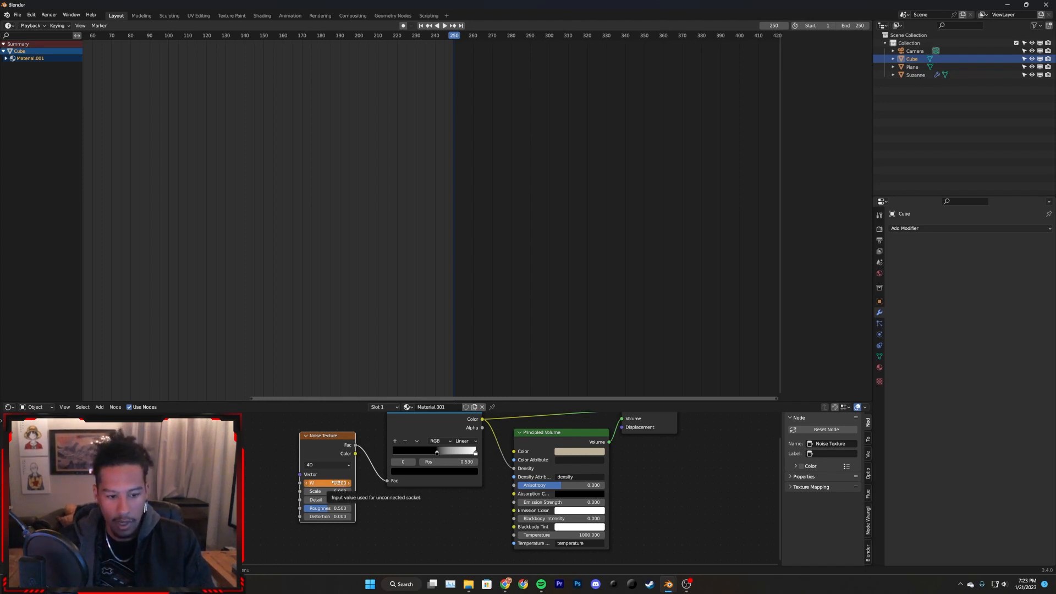
key(i)
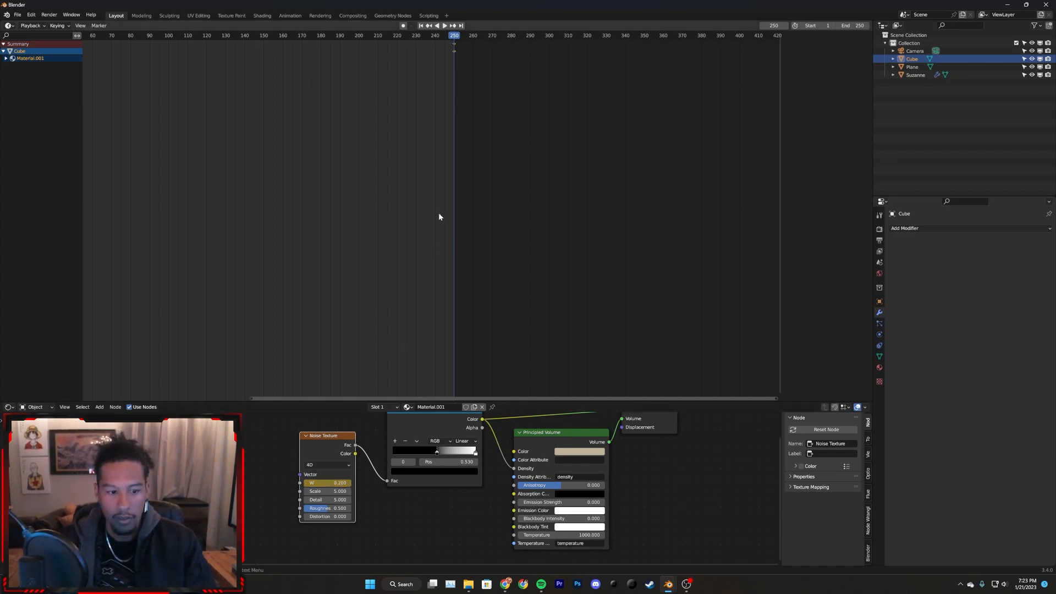
- Return to the start of the timeline and play the animation to check how the W value changes
middle_drag(393, 197, 510, 184)
middle_drag(385, 187, 460, 199)
drag(661, 39, 192, 54)
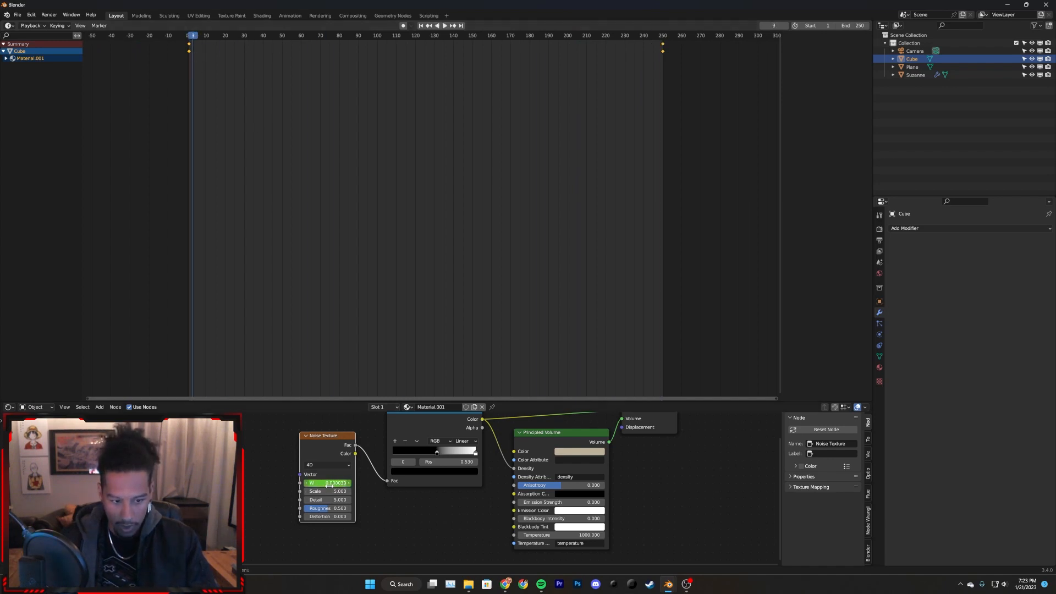
key(space)
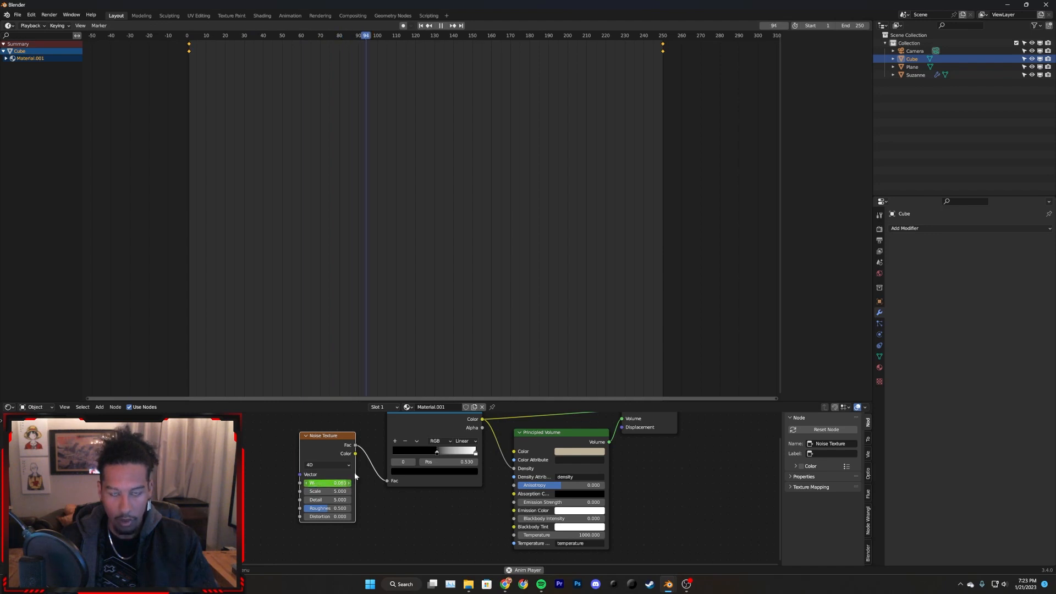
key(space)
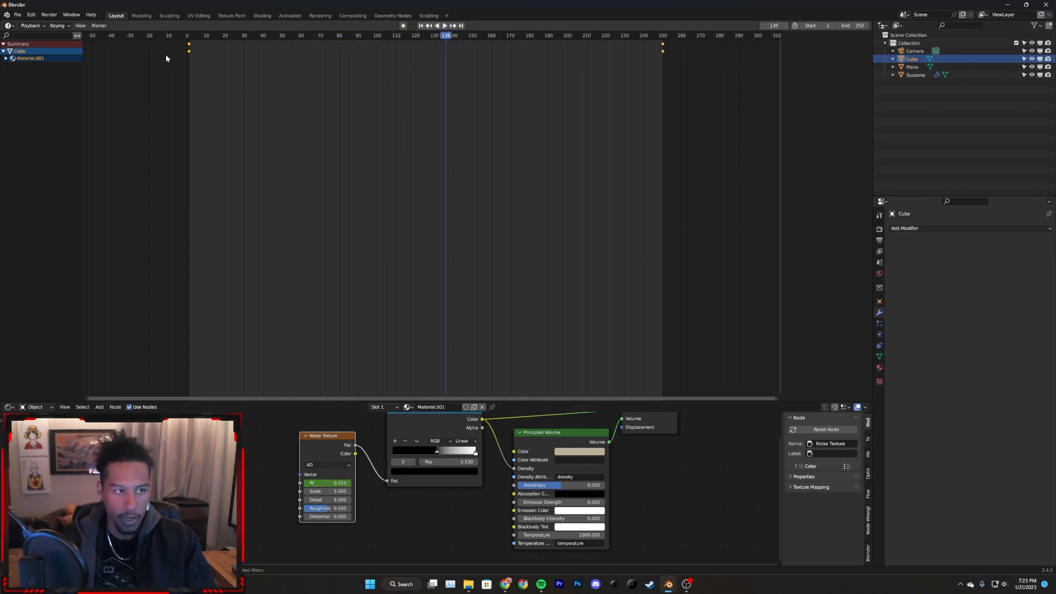
- Change the Timeline area back to the 3D Viewport and play the animation to watch the noise pattern on the cube
click(8, 25)
click(28, 44)
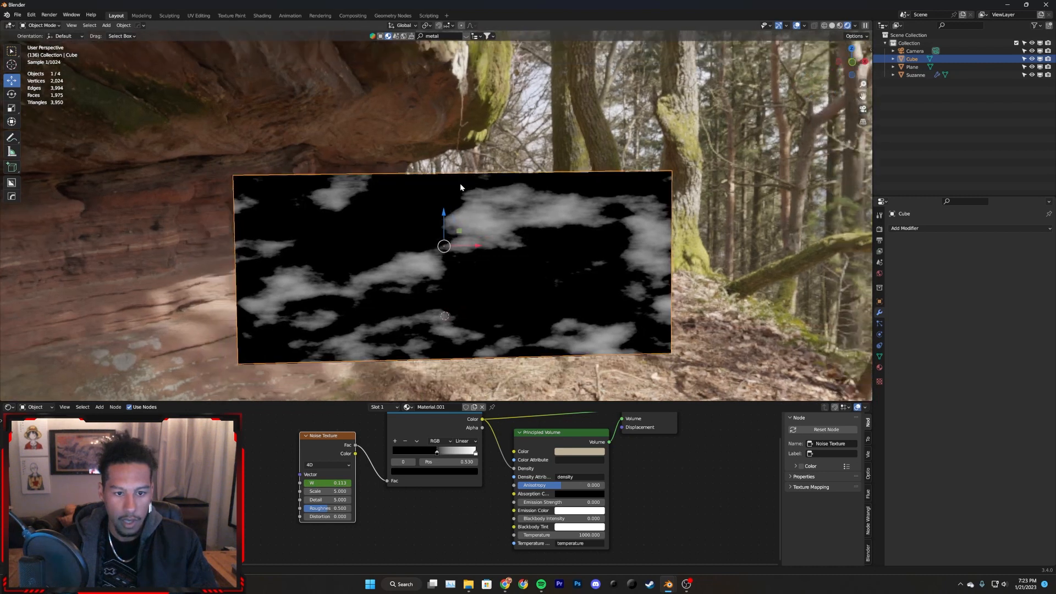
middle_drag(459, 183, 463, 181)
scroll(489, 260, down, 1)
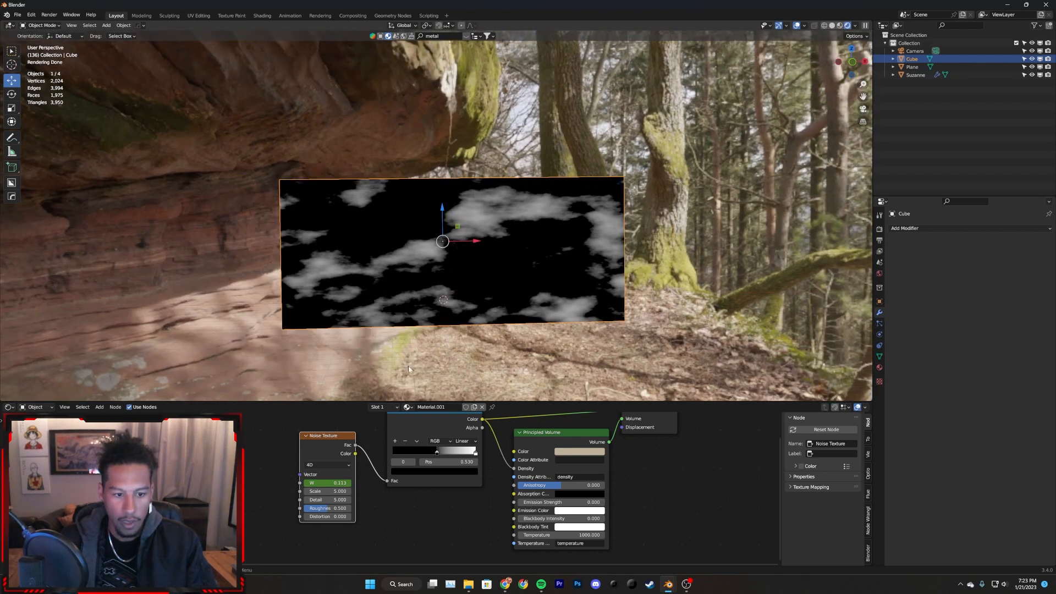
key(space)
scroll(539, 313, up, 3)
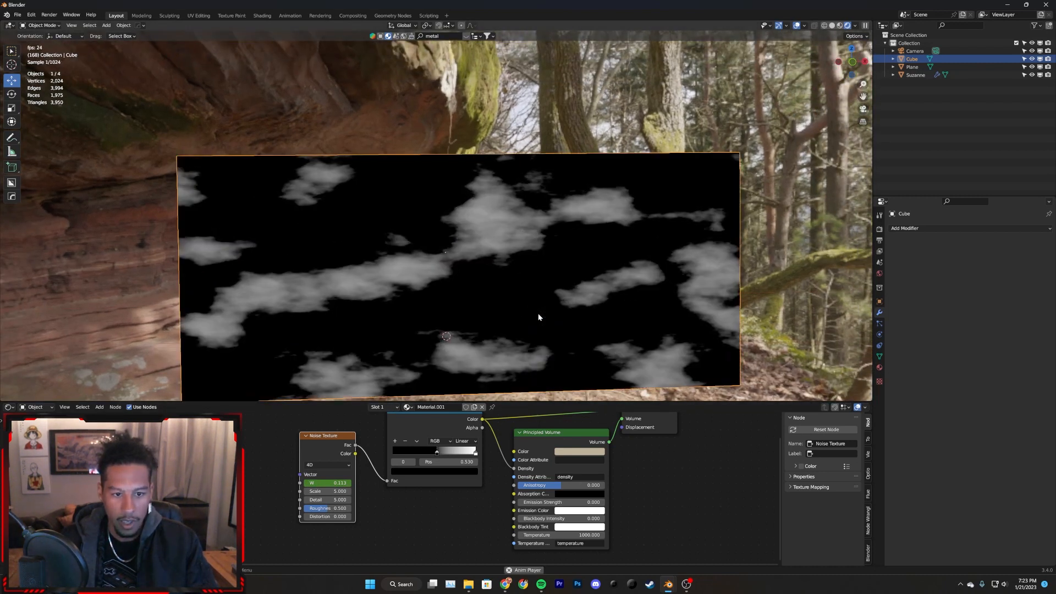
middle_drag(545, 308, 565, 262)
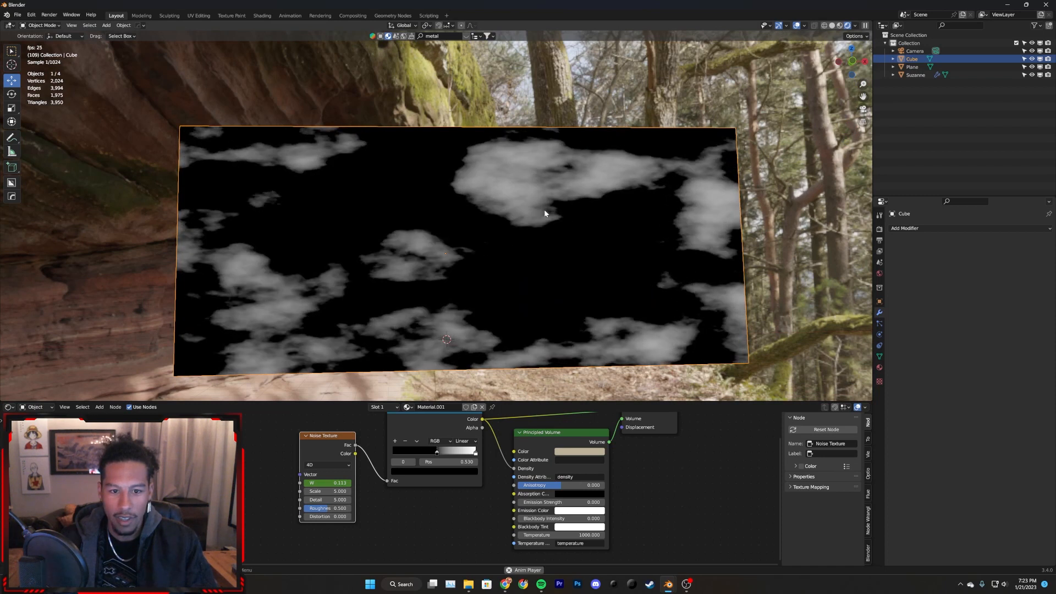
key(space)
- Disconnect the ColorRamp from the Material Output's Surface and play the animation to view the moving volumetric fog
scroll(529, 434, down, 2)
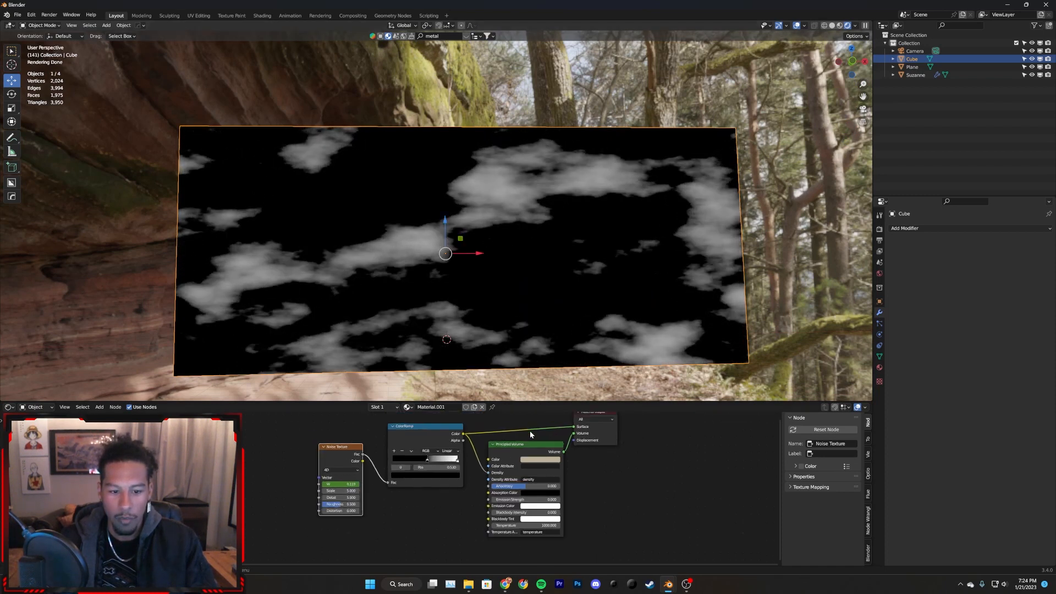
drag(574, 427, 541, 423)
key(space)
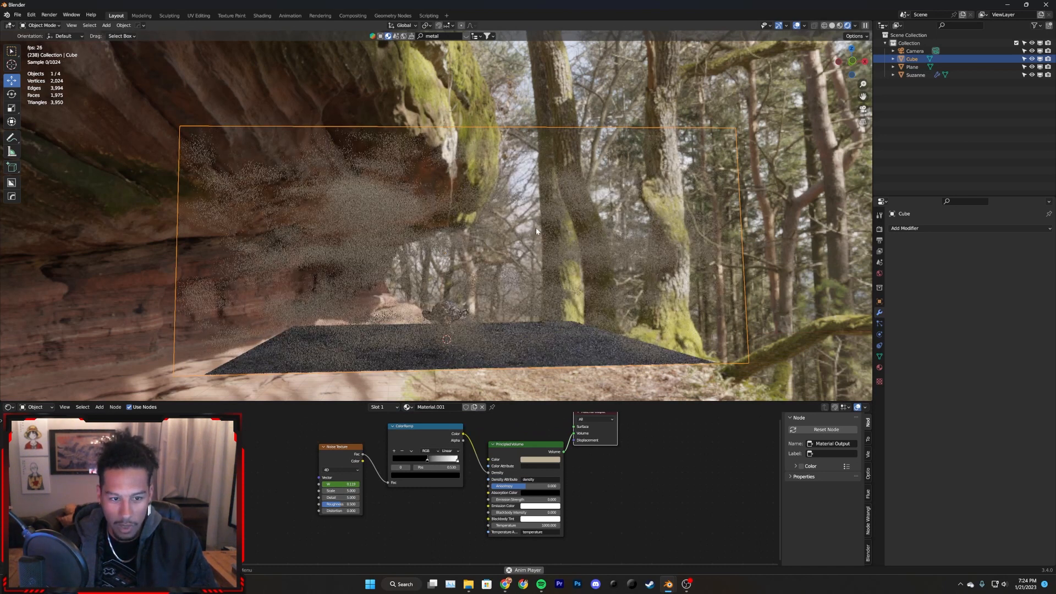
key(space)
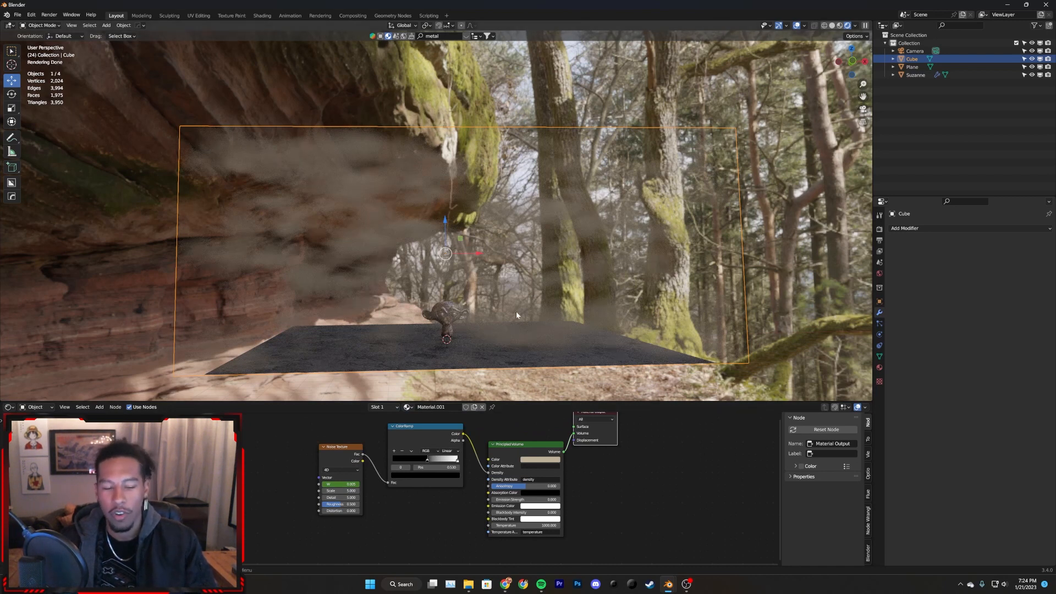
- View the scene through the camera and play a short part of the fog animation around the monkey head
key(KP_0)
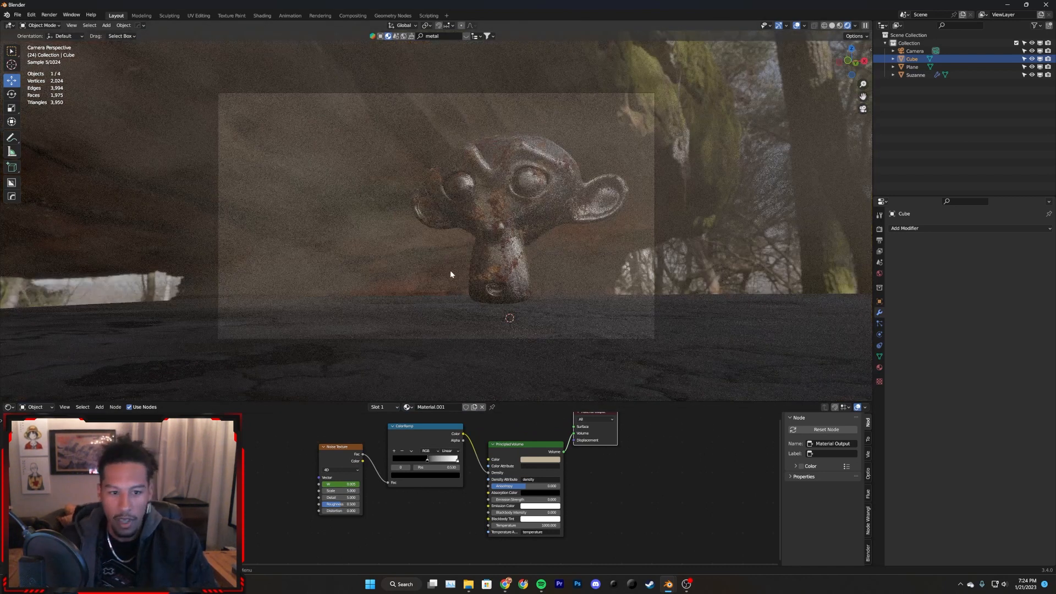
key(space)
key(space)
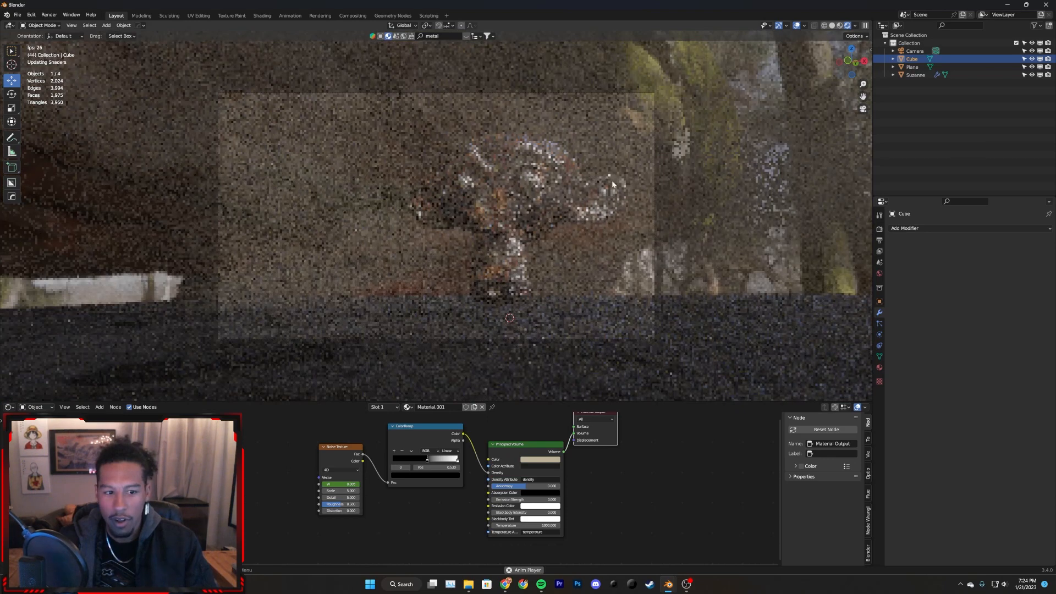
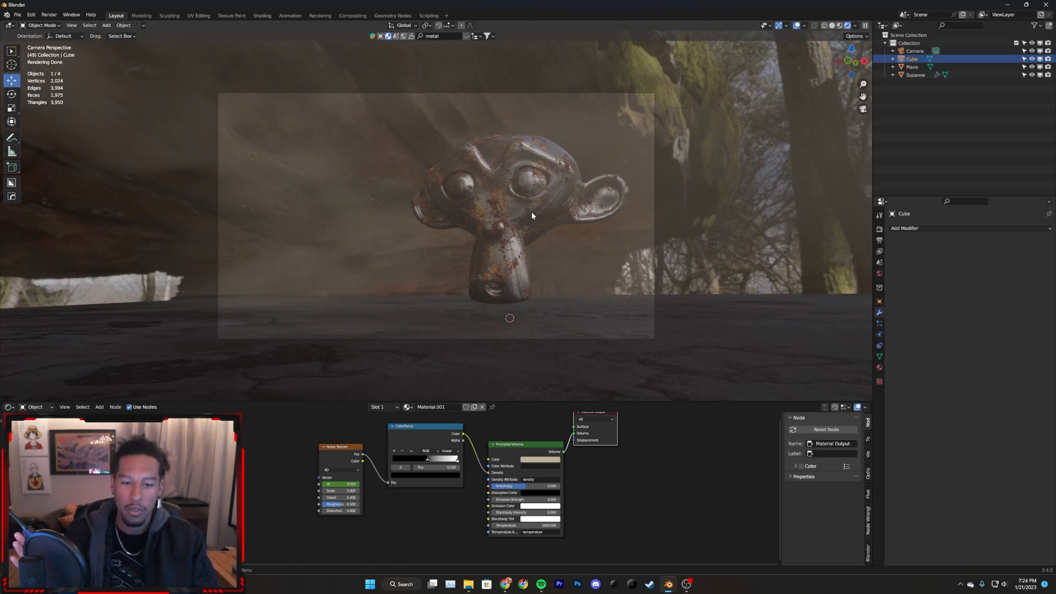
- Leave the camera view, try moving the fog cube along X to one side of the plane, and undo the move
middle_drag(438, 186, 456, 243)
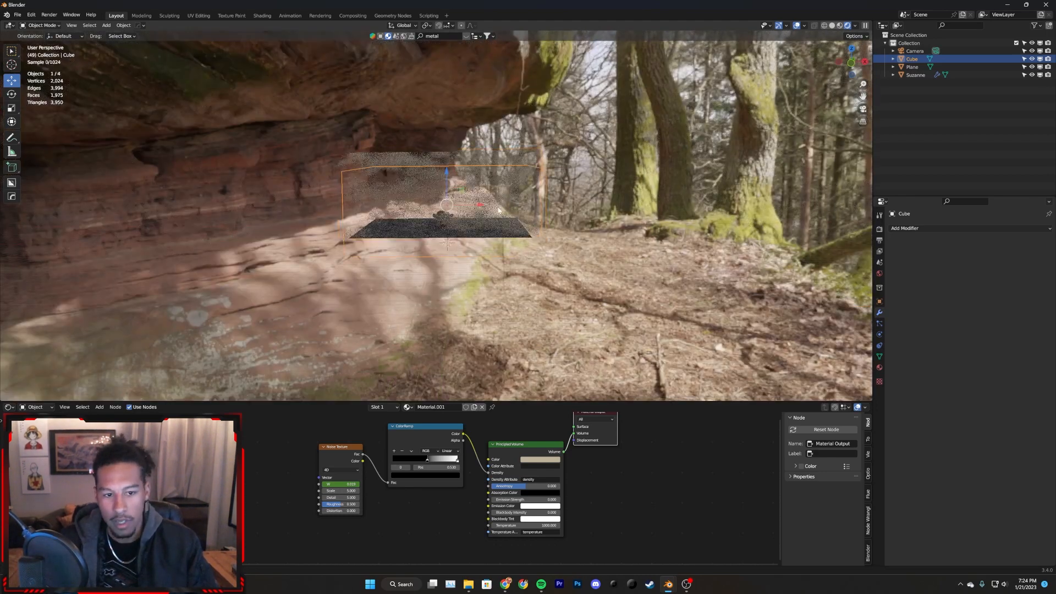
scroll(502, 254, up, 5)
scroll(503, 254, down, 2)
drag(461, 209, 301, 218)
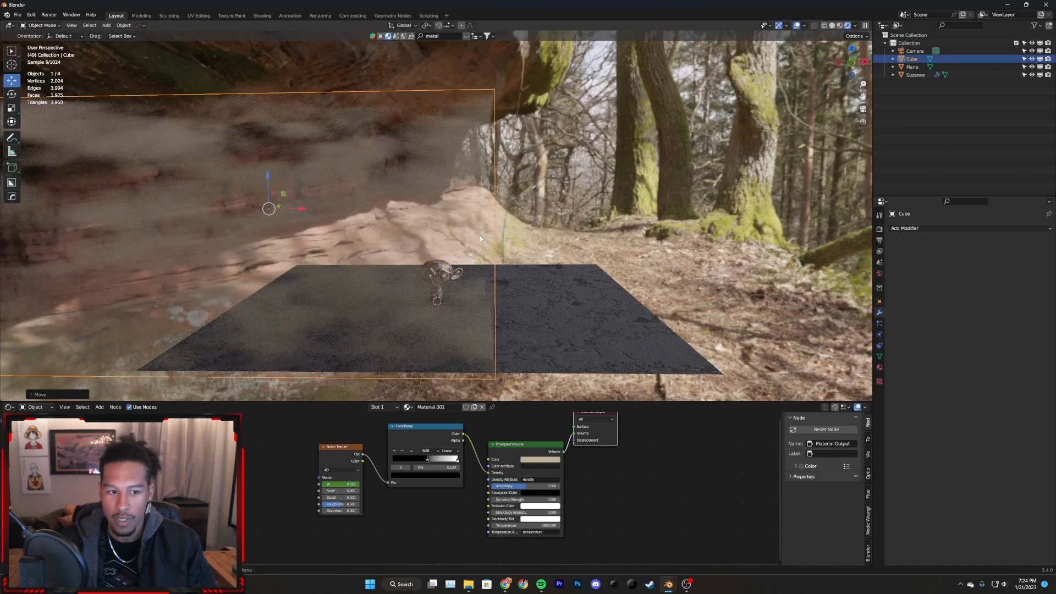
key(ctrl+z)
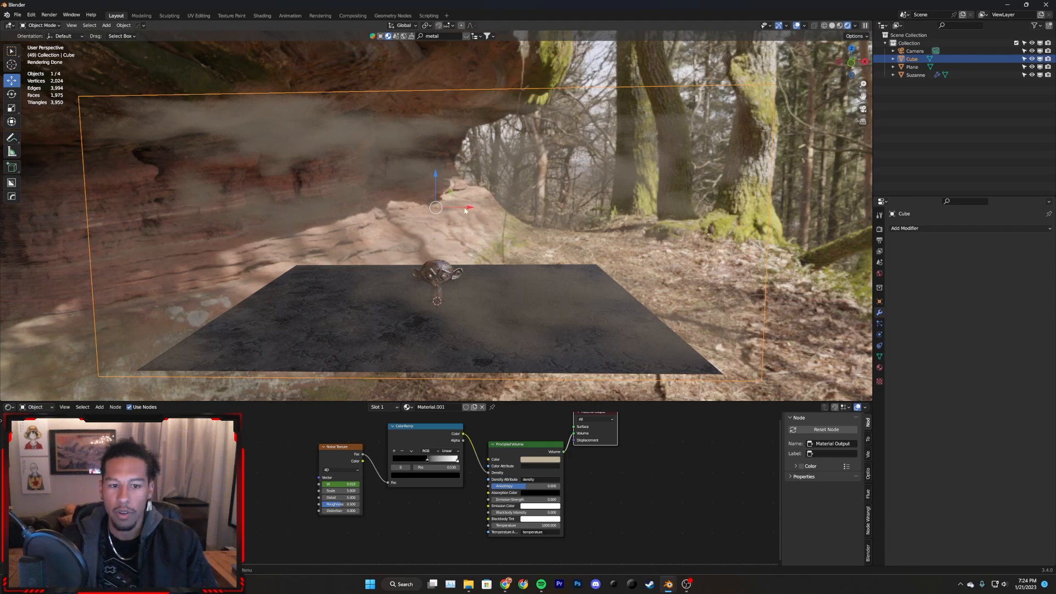
- Try sliding the fog cube along X relative to the plane and monkey head, and undo the moves
key(g)
key(x)
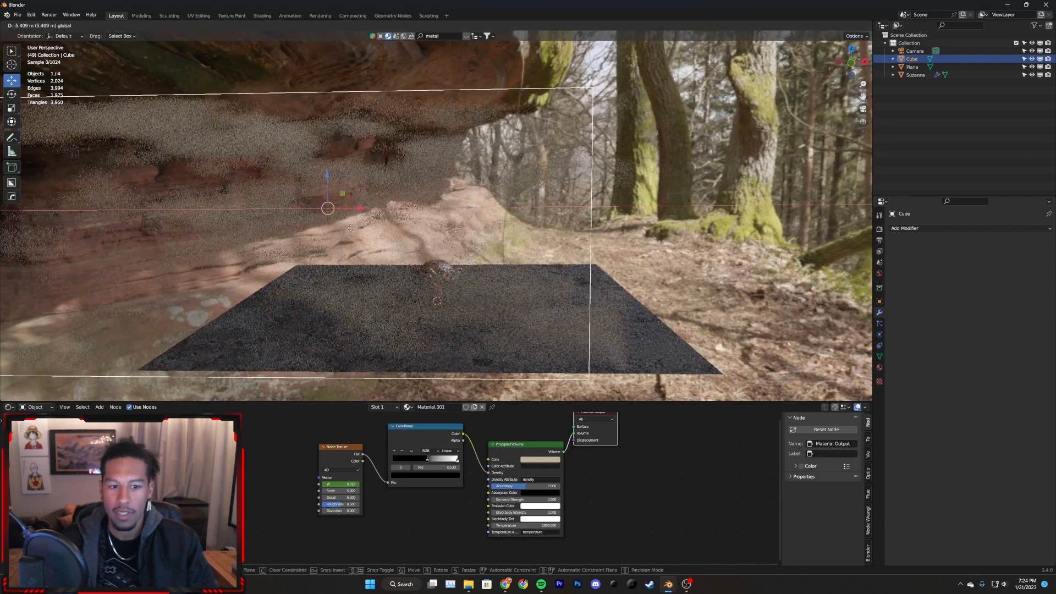
drag(459, 244, 460, 245)
scroll(492, 246, down, 4)
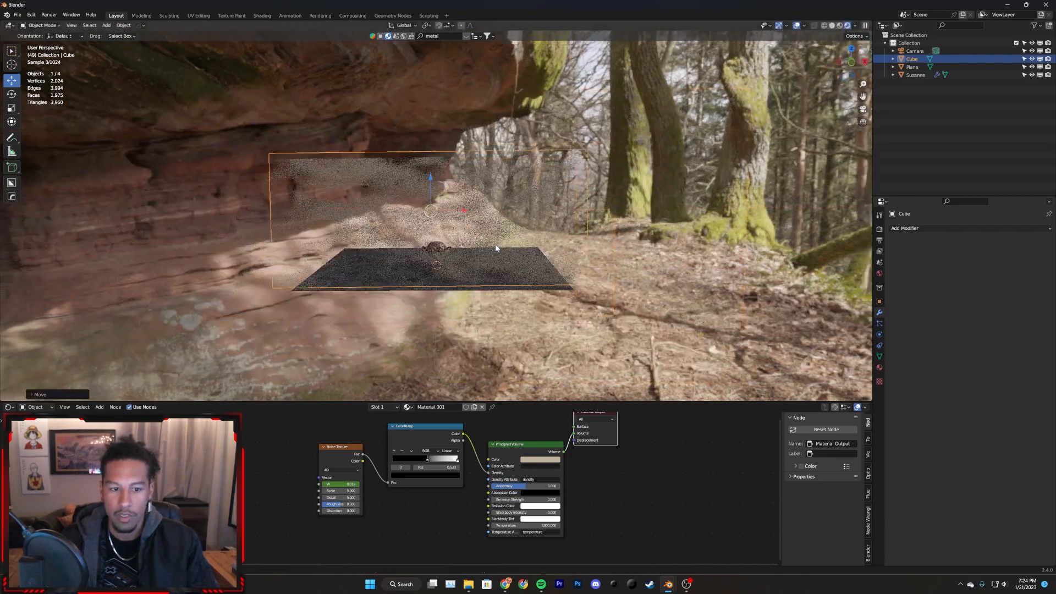
middle_drag(490, 248, 494, 242)
scroll(494, 243, up, 1)
scroll(494, 243, up, 1)
drag(464, 210, 370, 221)
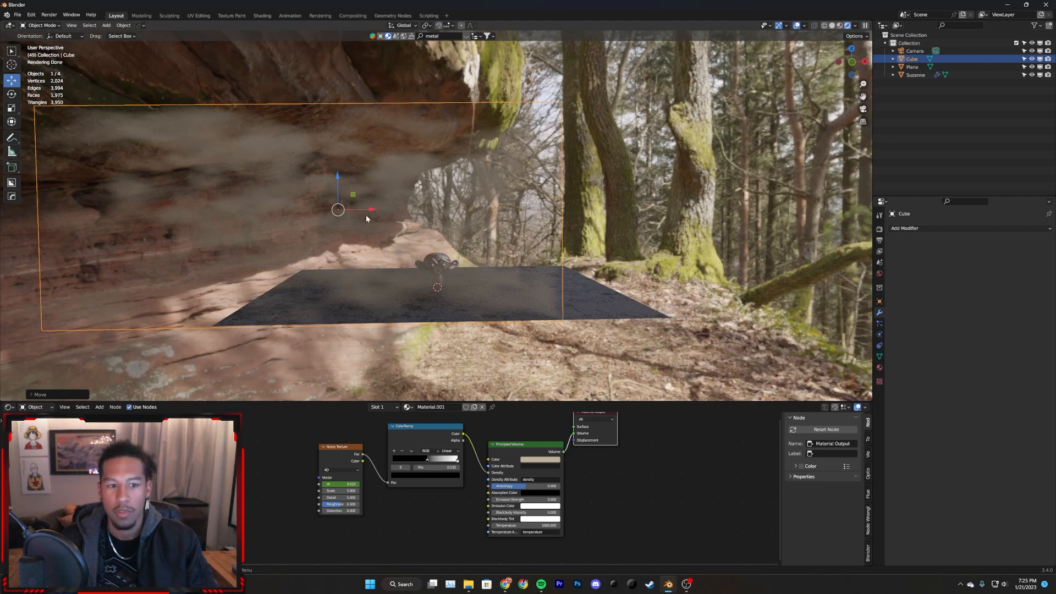
key(ctrl+z)
key(ctrl+z)
key(ctrl+z)
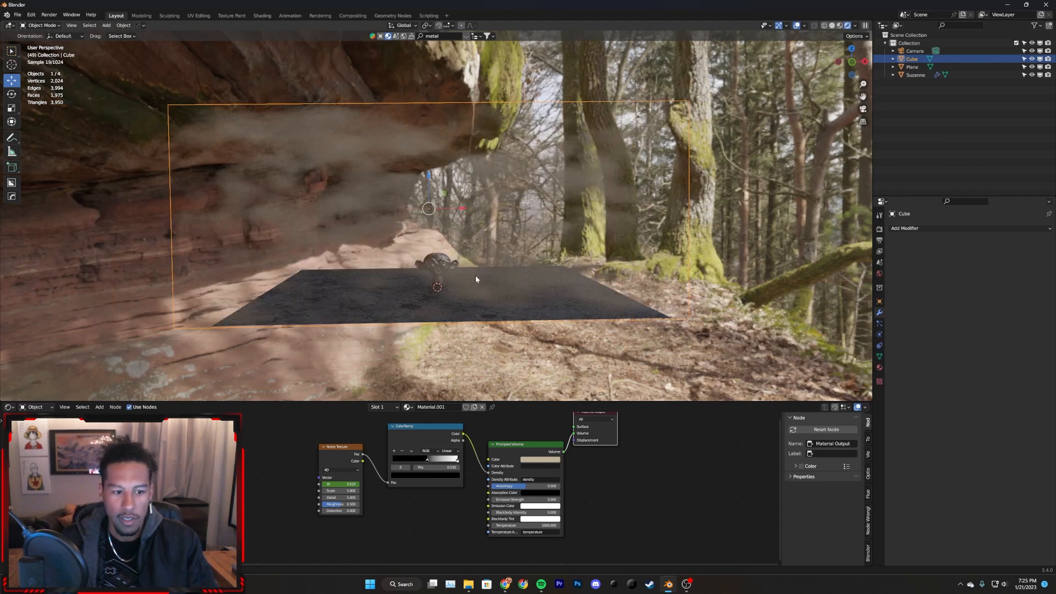
- Inspect the fog cube in solid shading from another angle and return to rendered shading
mouse_move(446, 305)
middle_down()
mouse_move(441, 299)
mouse_move(461, 316)
middle_up()
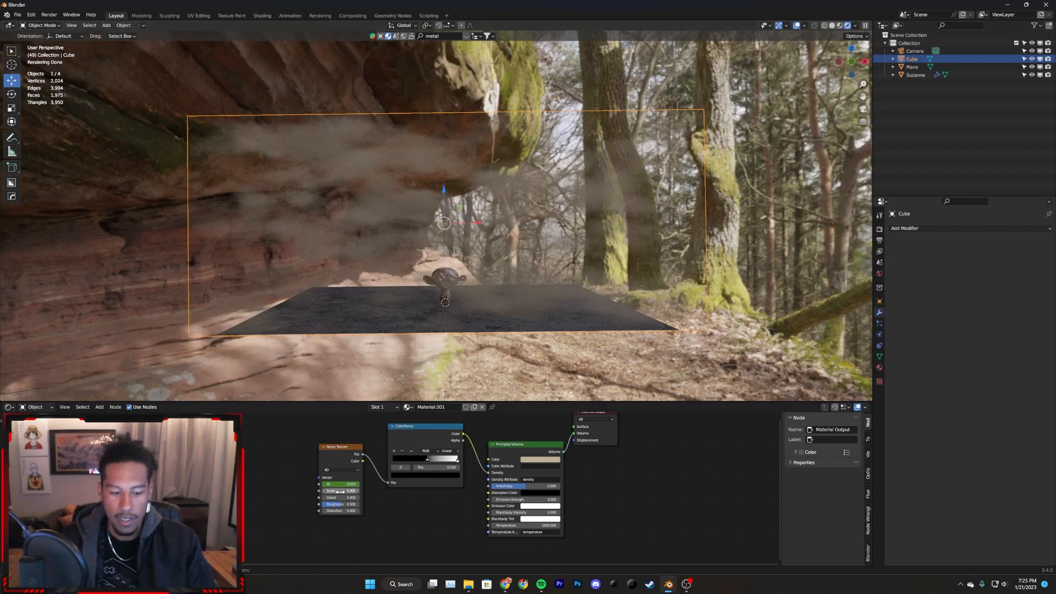
scroll(280, 476, up, 1)
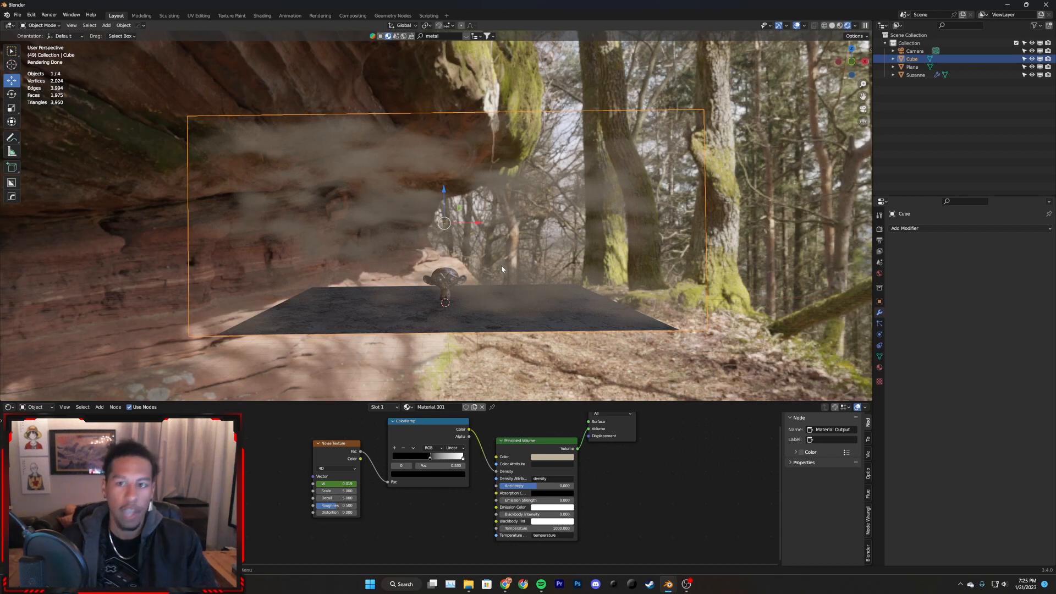
click(832, 25)
mouse_move(528, 169)
middle_down()
mouse_move(552, 193)
mouse_move(603, 203)
middle_up()
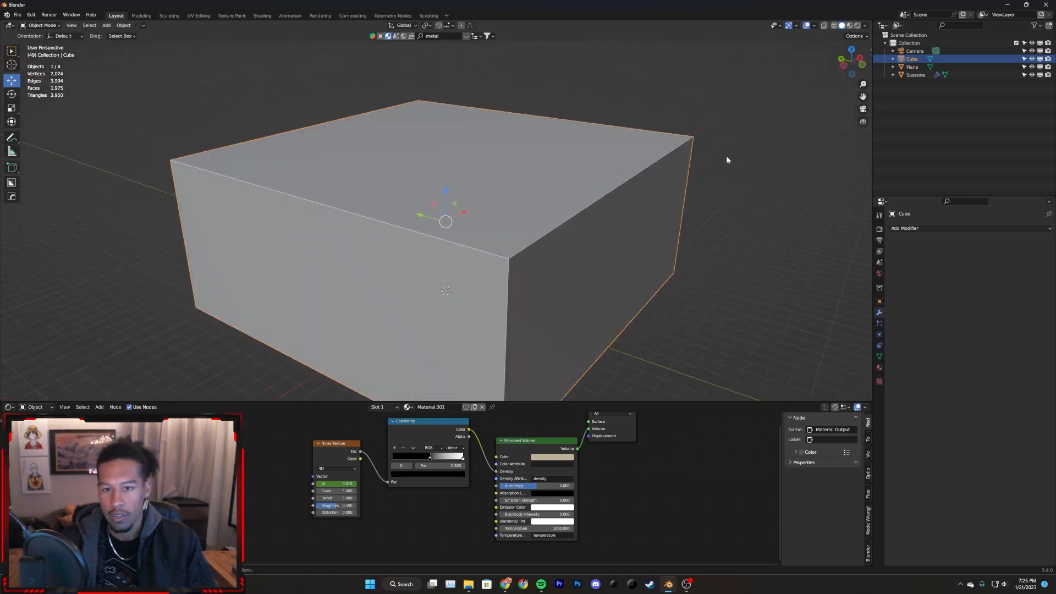
click(857, 26)
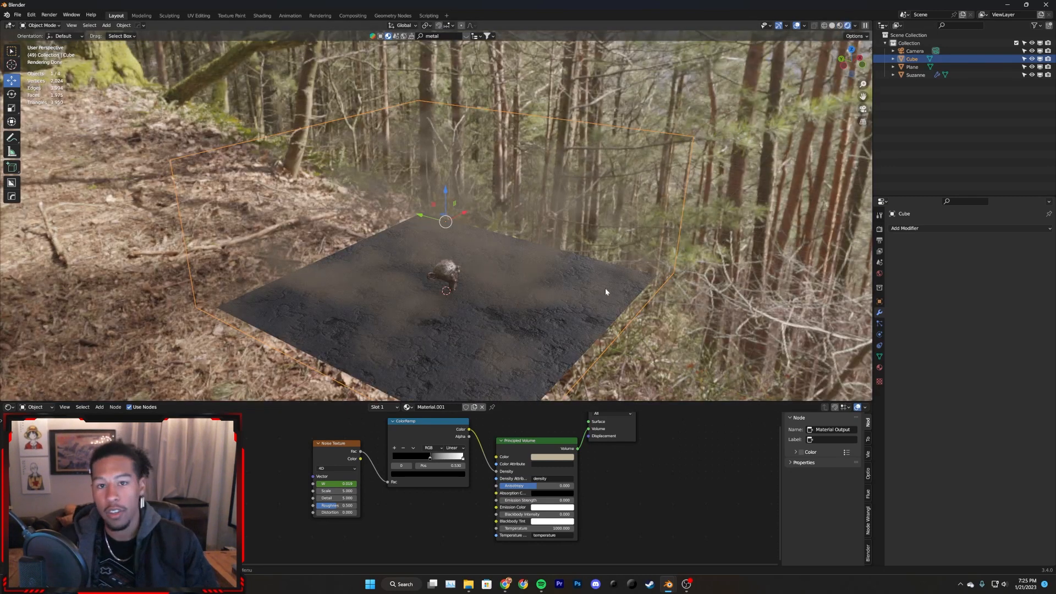
- Preview the Noise Texture on the cube by connecting its Fac output to the Material Output's Surface
scroll(387, 506, down, 1)
middle_drag(402, 514, 385, 526)
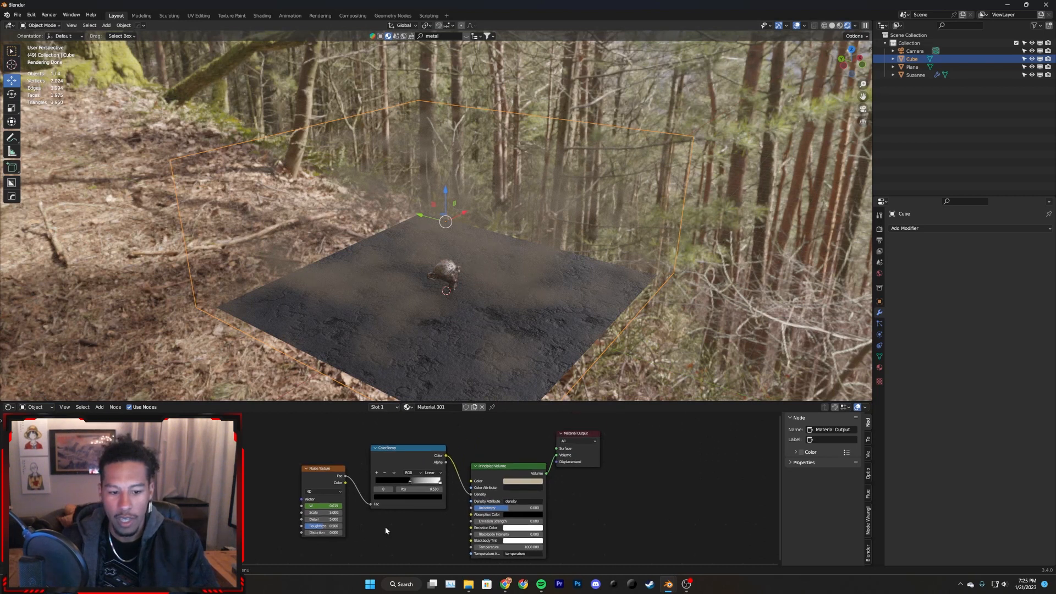
middle_drag(330, 457, 376, 432)
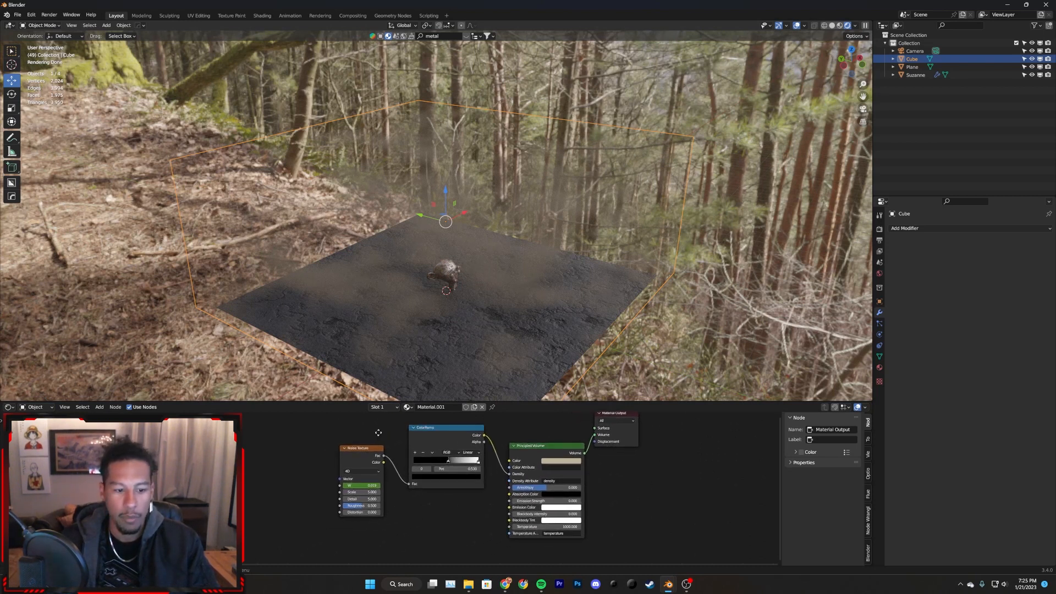
scroll(387, 460, up, 4)
middle_drag(412, 472, 412, 490)
click(353, 453)
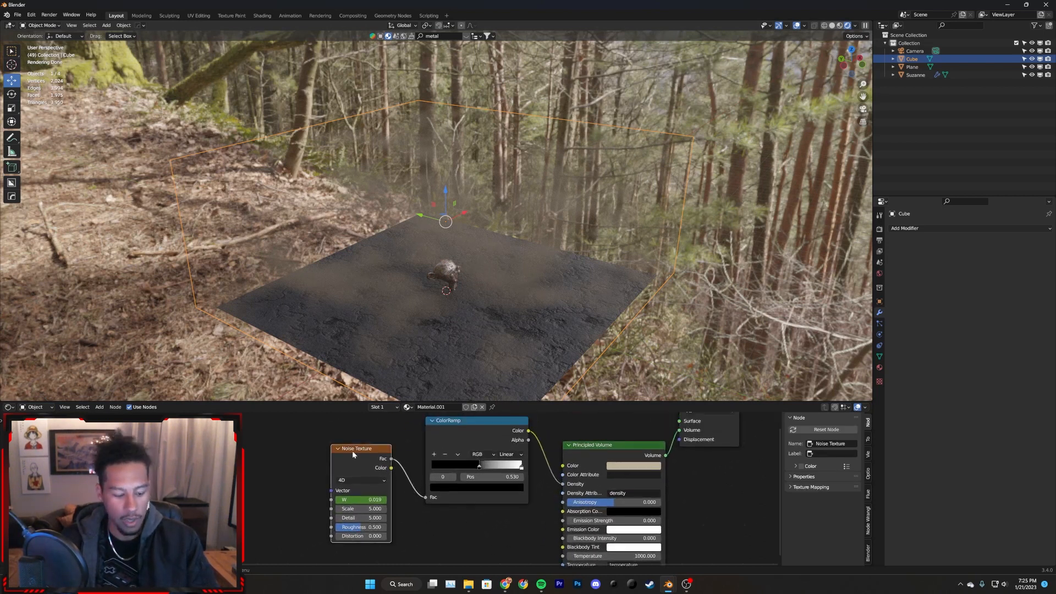
ctrl+shift+click(352, 450)
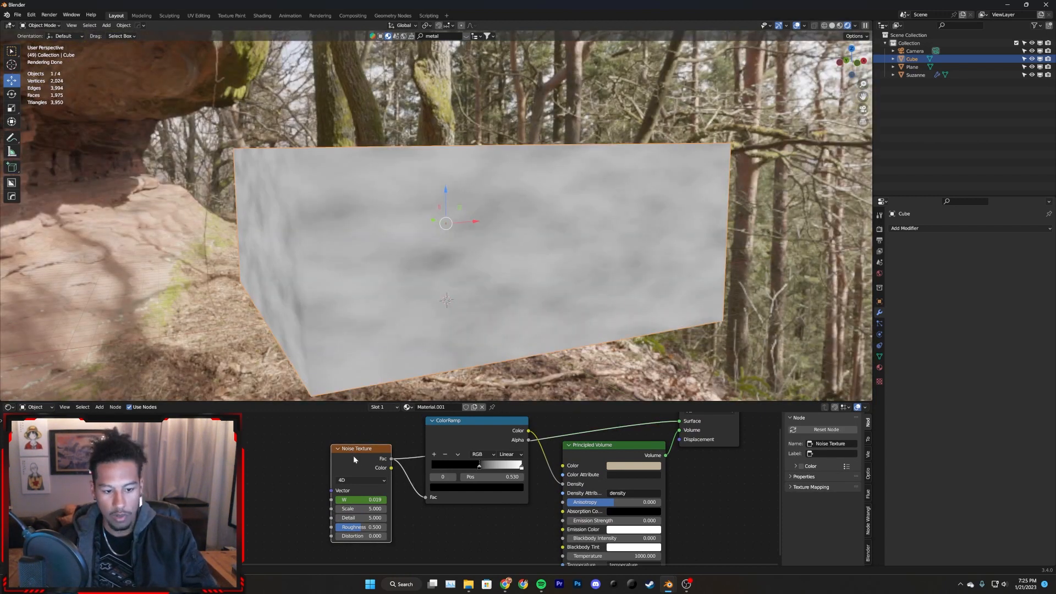
- Add Mapping and Texture Coordinate nodes feeding the Noise Texture's Vector input
key(ctrl+t)
middle_drag(276, 469, 285, 443)
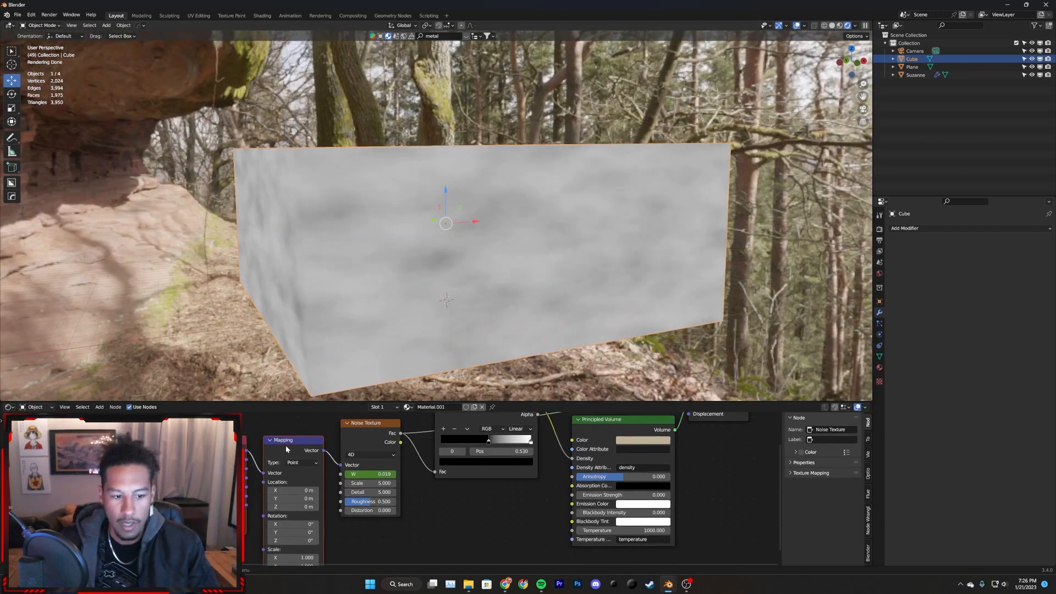
click(232, 466)
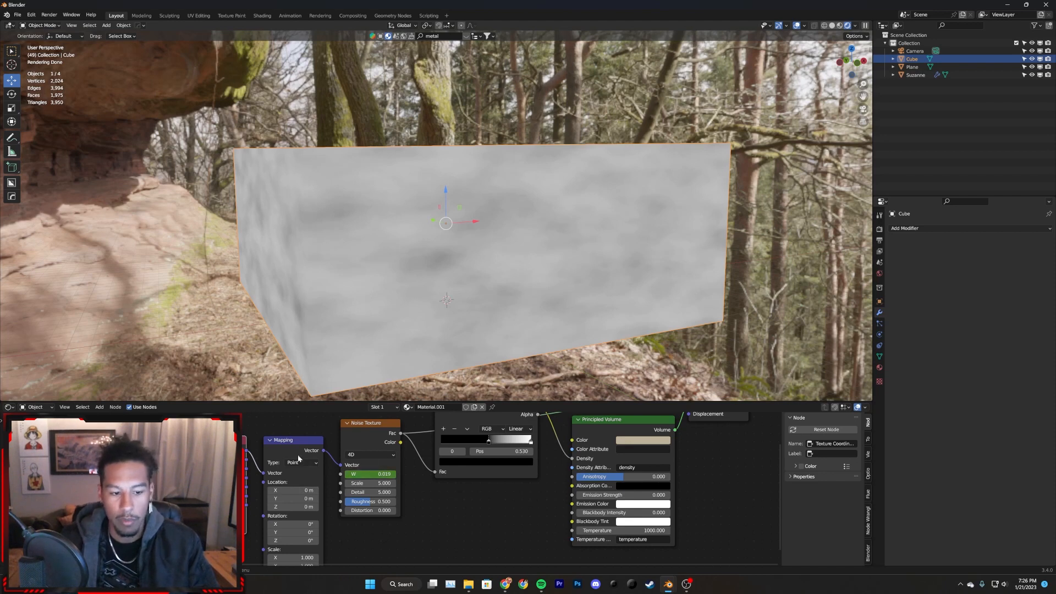
- Try Mapping scale values of X 6.3, Y 5.1 and Z 6.3 on the noise, and reset the scale to 1
scroll(300, 457, down, 2)
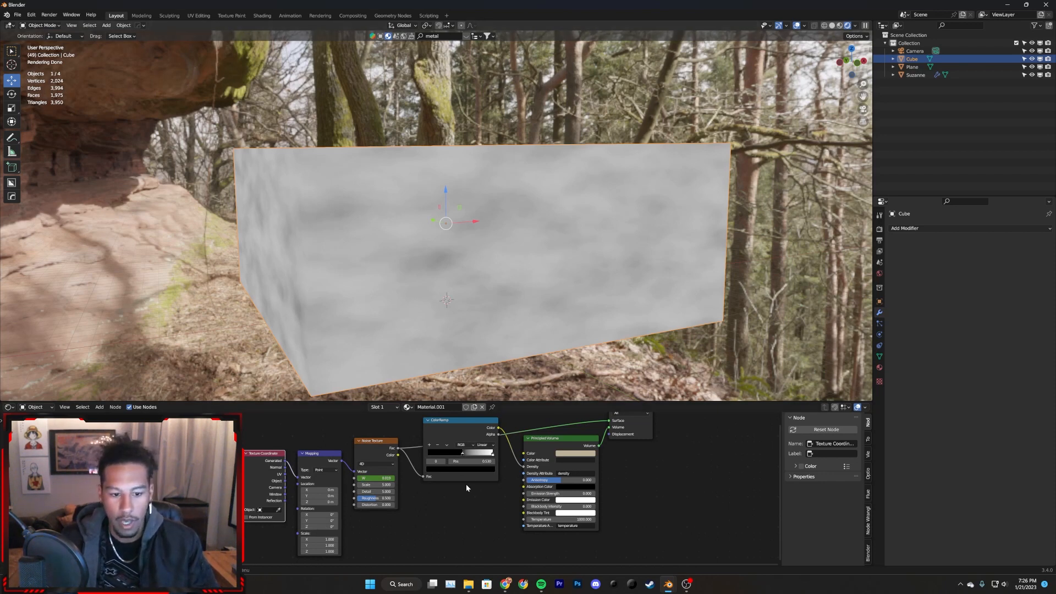
scroll(460, 469, up, 2)
scroll(577, 300, down, 4)
middle_drag(572, 282, 536, 312)
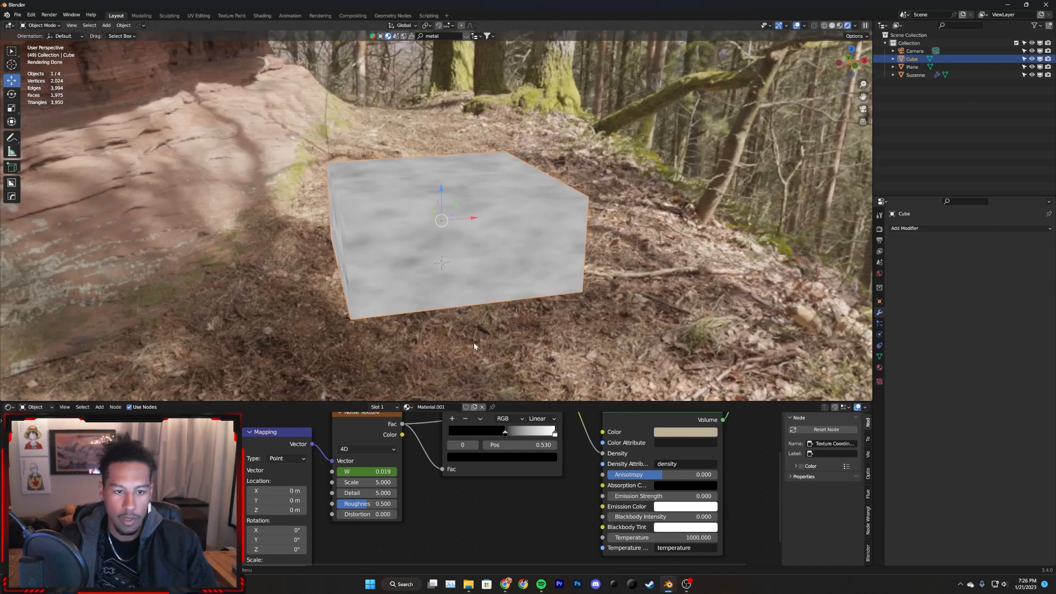
scroll(387, 532, down, 2)
middle_drag(388, 532, 424, 499)
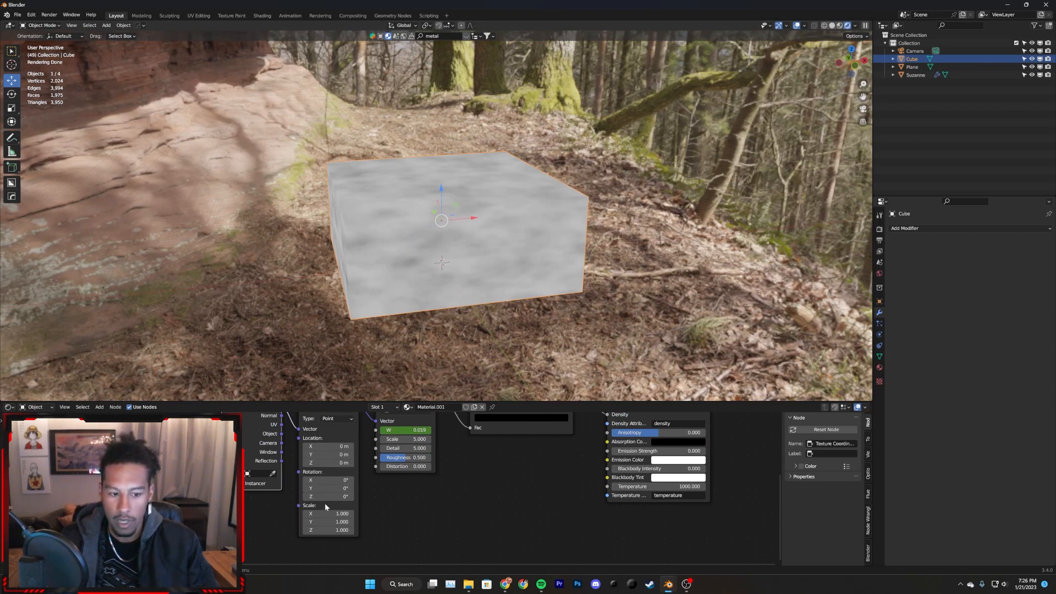
mouse_move(325, 513)
mouse_down()
mouse_move(399, 513)
mouse_move(313, 513)
mouse_move(346, 513)
mouse_move(323, 514)
mouse_up()
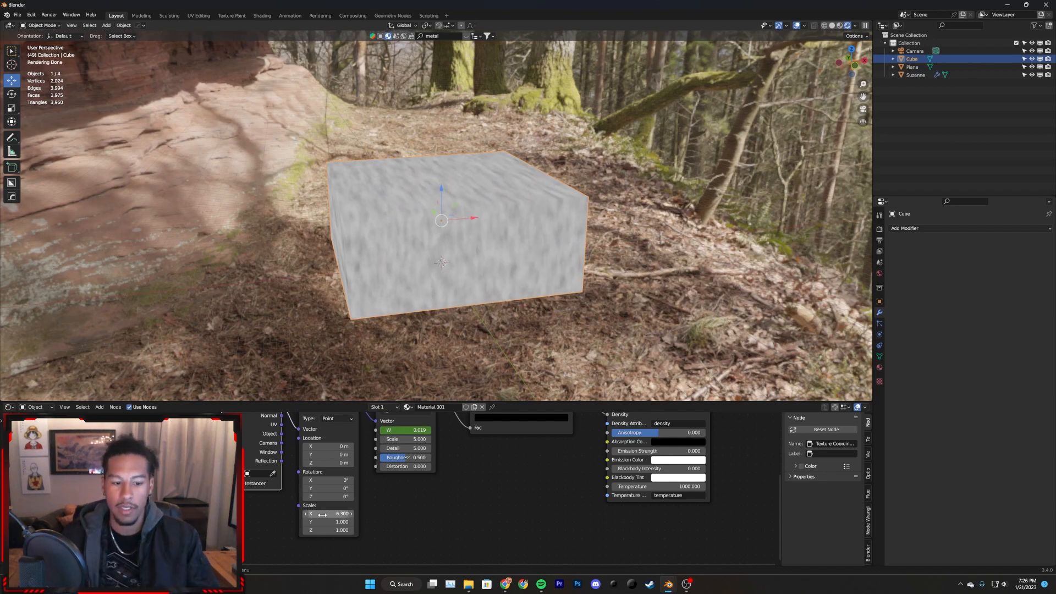
drag(324, 522, 363, 529)
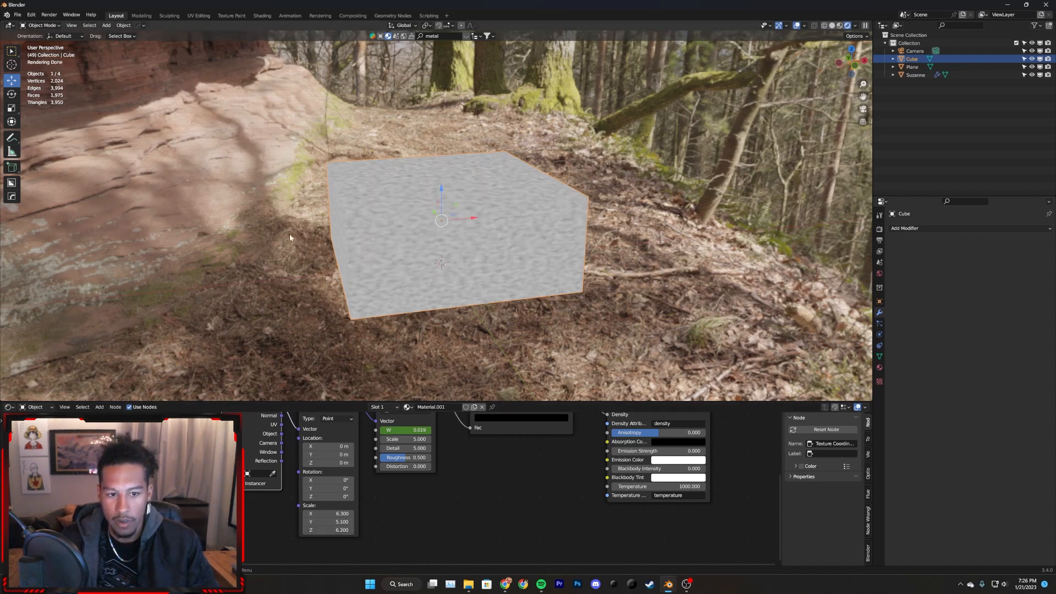
key(BackSpace)
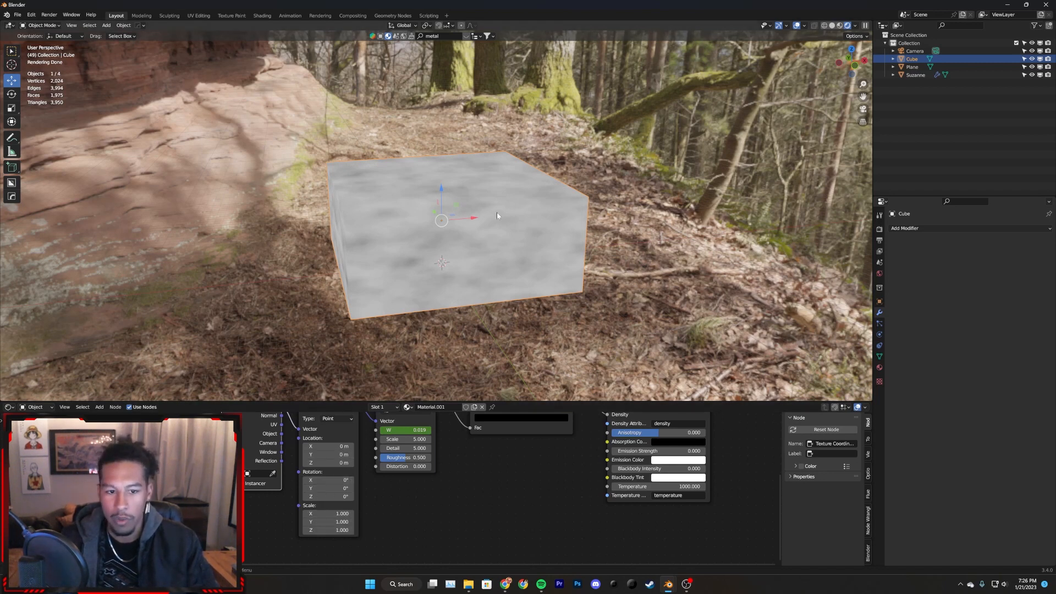
- Try rotating the noise with the Mapping node's X and Z rotation, undoing each change
drag(328, 479, 354, 479)
key(ctrl+z)
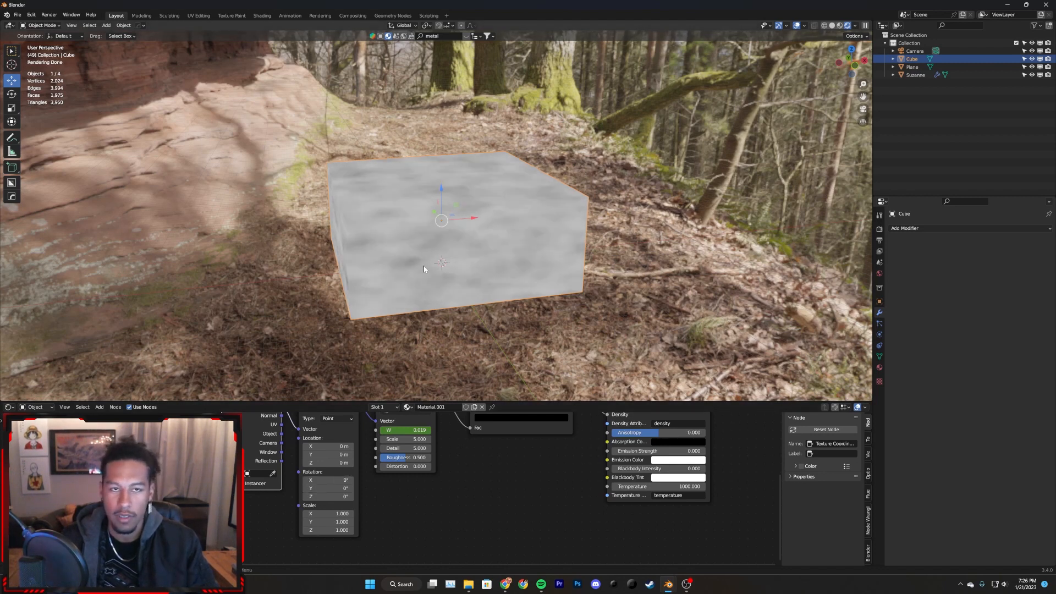
drag(330, 496, 356, 496)
key(ctrl+z)
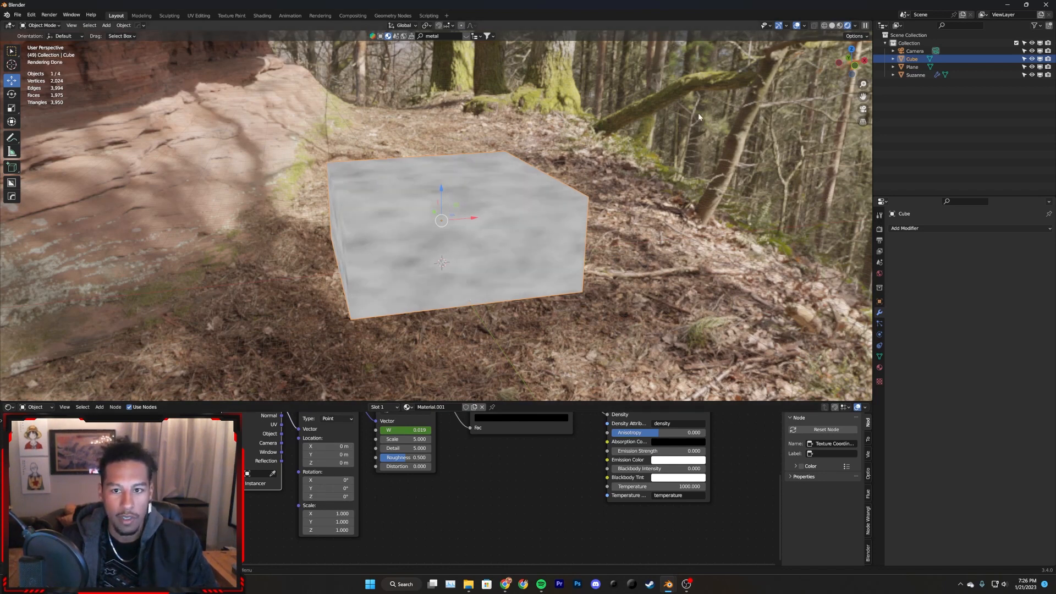
- Try shifting the noise with a Mapping Location X of 6.8 m and undo it
middle_drag(538, 283, 476, 271)
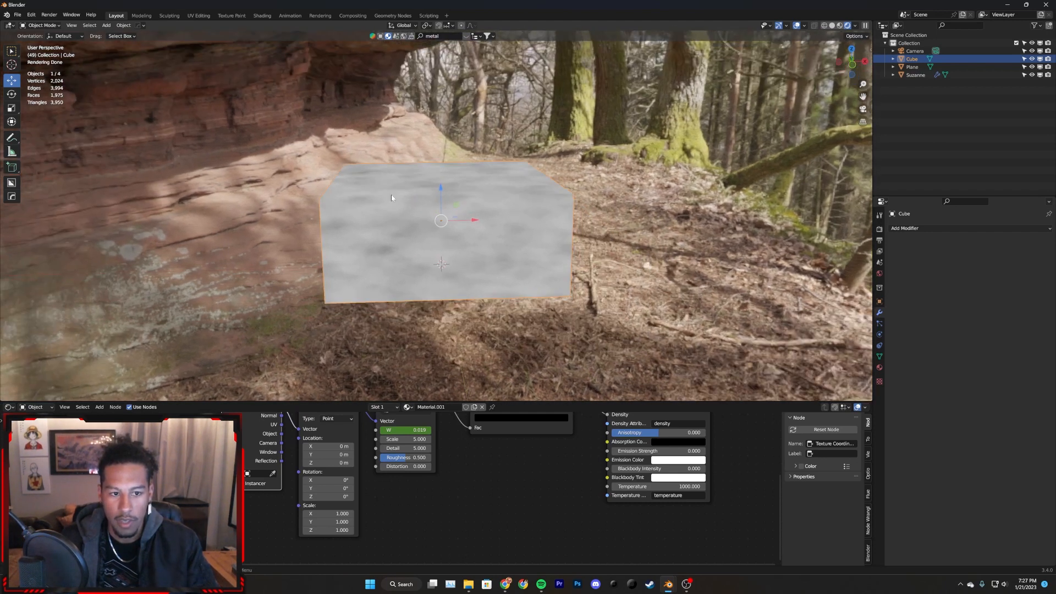
drag(324, 447, 431, 446)
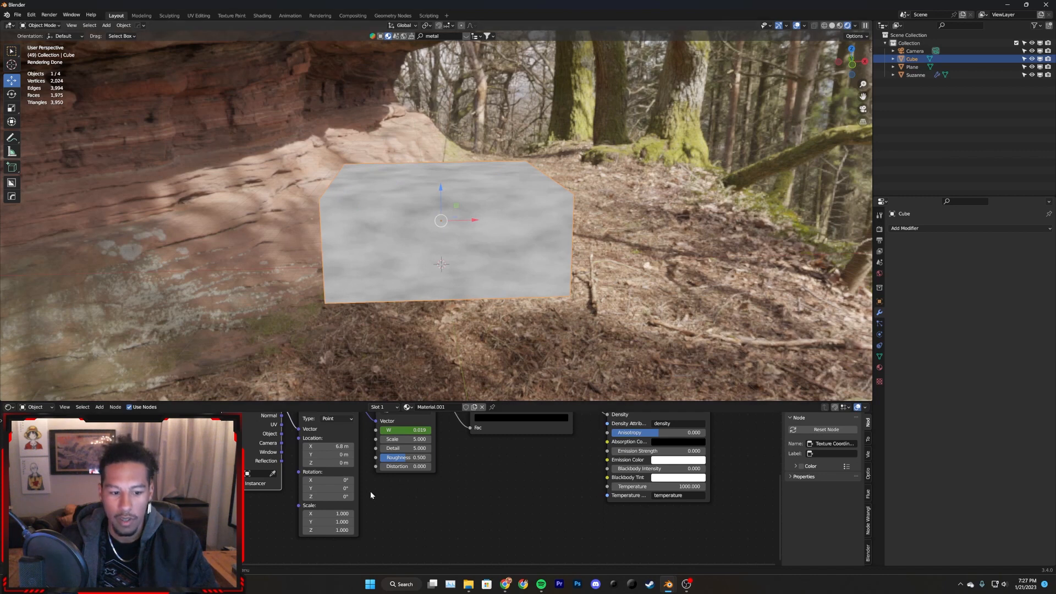
key(ctrl+z)
- Move the Texture Coordinate node away from Mapping, and try a Mapping Location Y of about 1.8 m, undoing that offset
scroll(267, 430, down, 4)
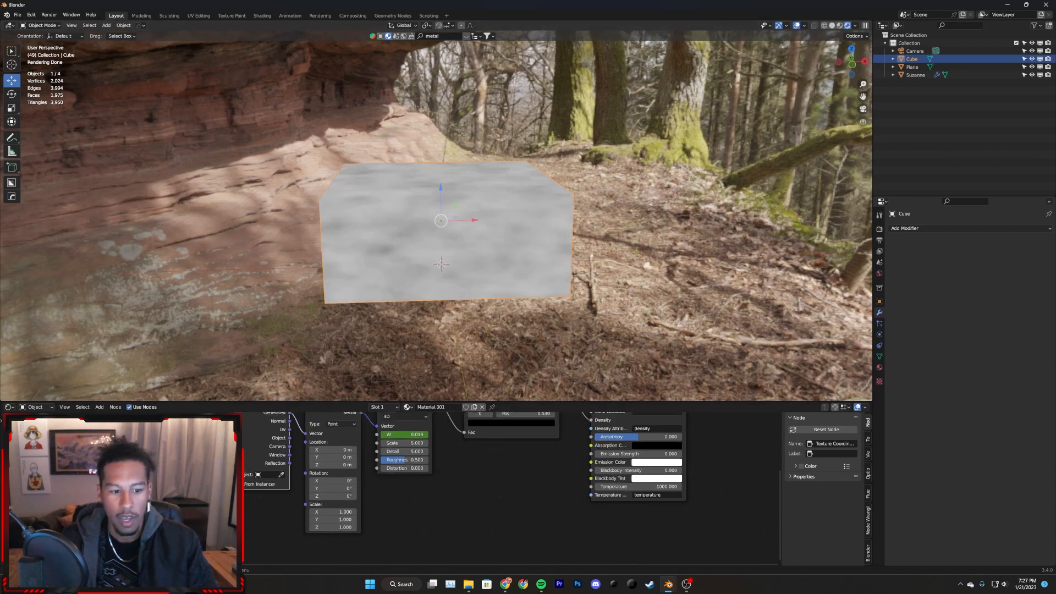
middle_drag(267, 430, 298, 458)
drag(279, 435, 256, 436)
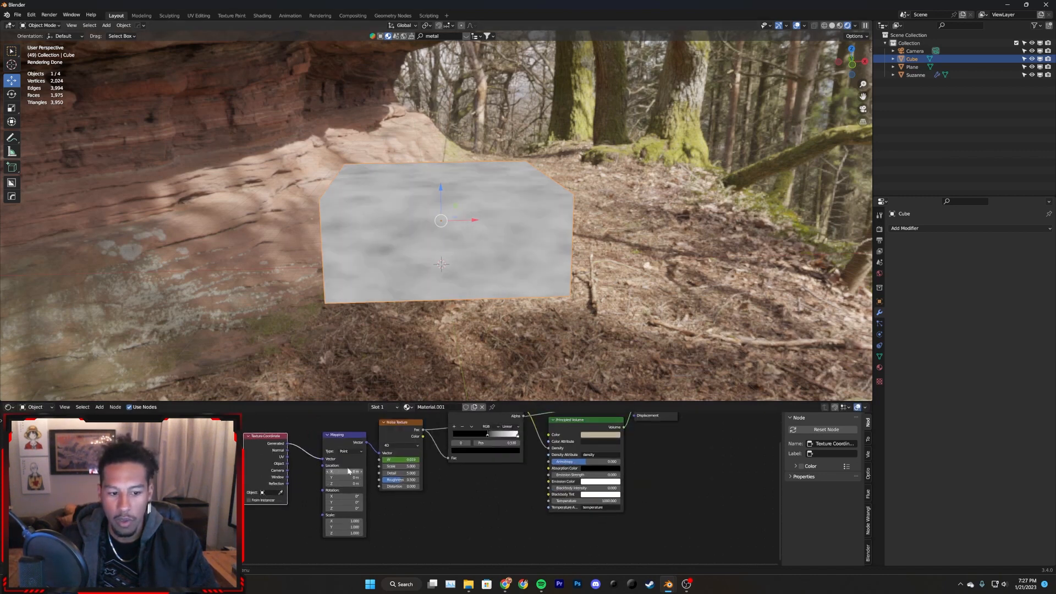
drag(344, 477, 373, 478)
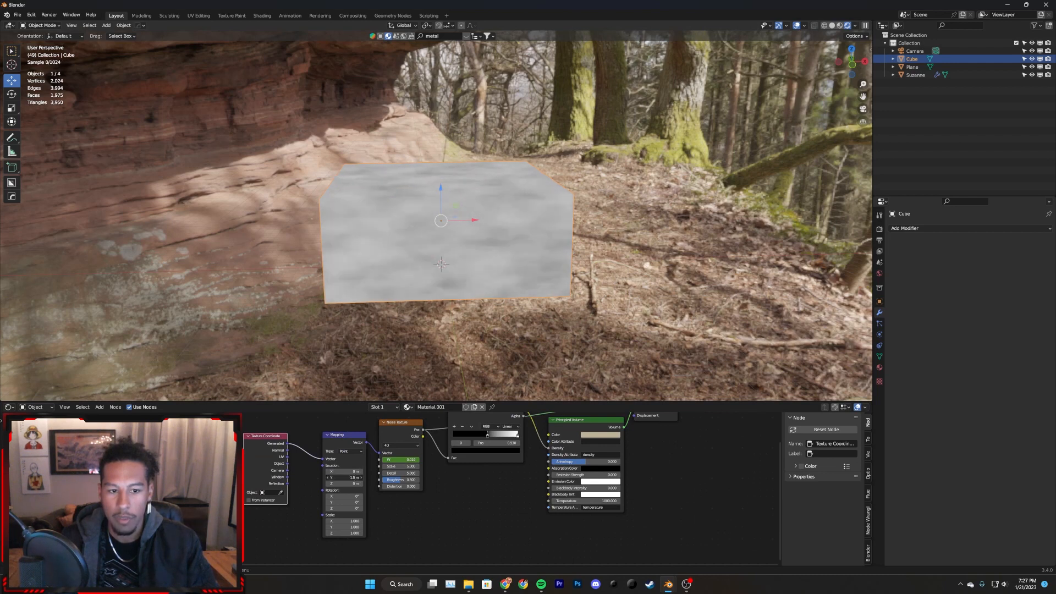
key(ctrl+z)
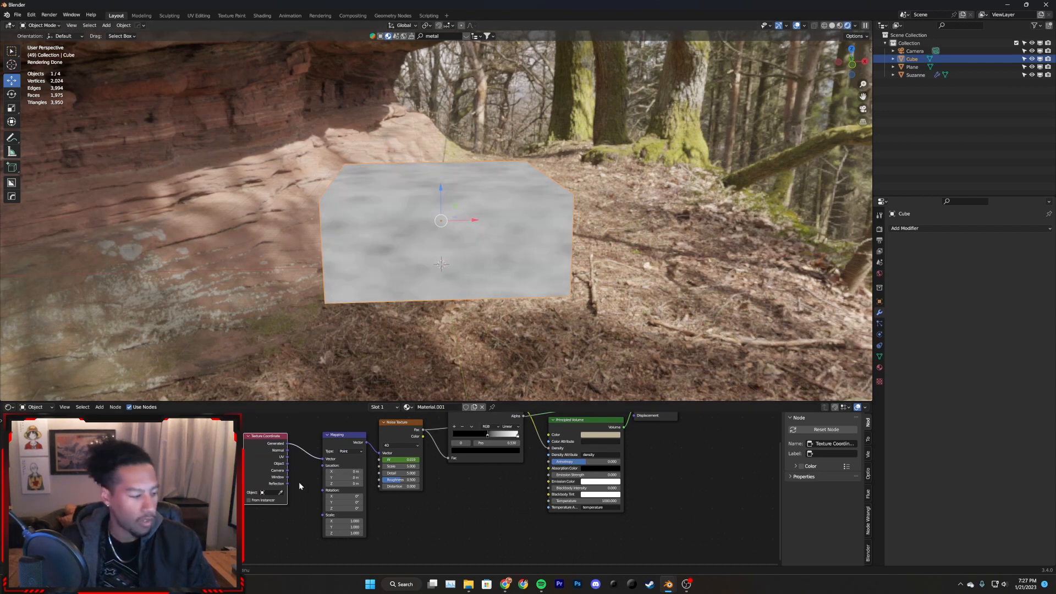
drag(267, 445, 254, 435)
middle_drag(296, 491, 301, 489)
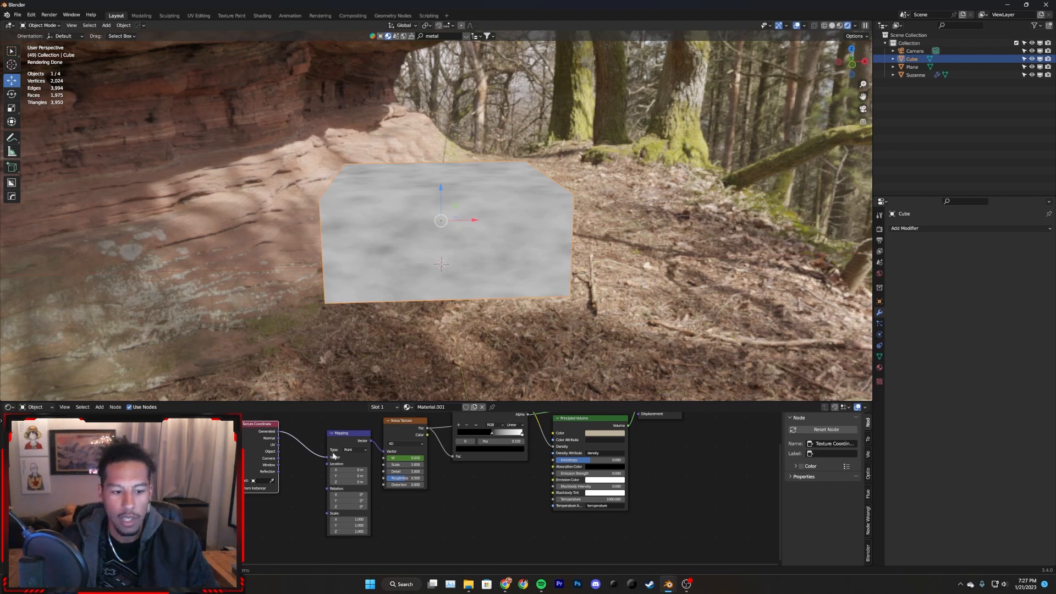
- Change the 3D Viewport area to the Timeline and keyframe the Mapping Location at 0 m on frame 1
click(10, 25)
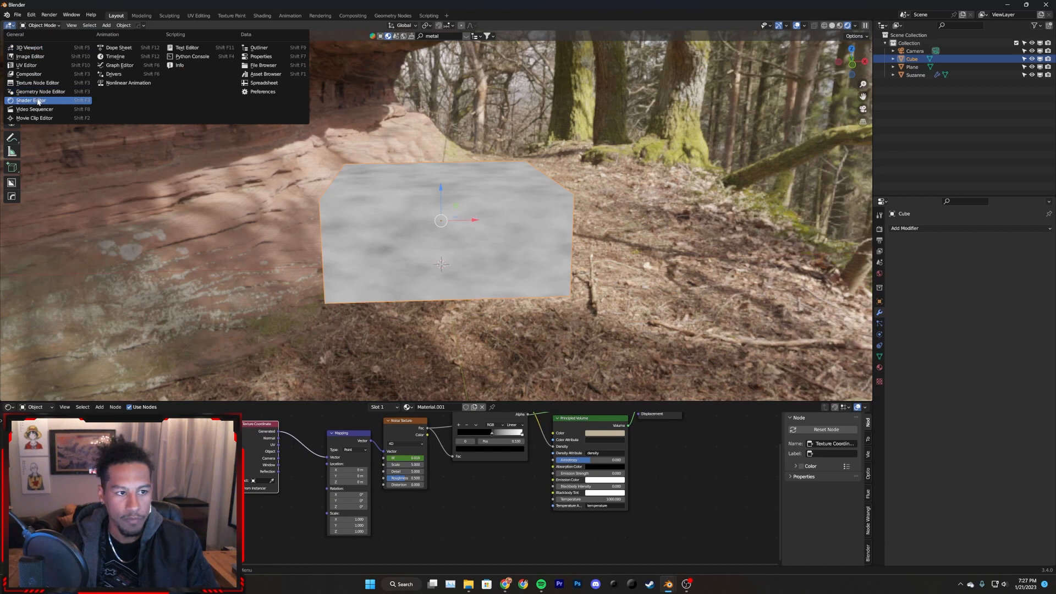
click(115, 56)
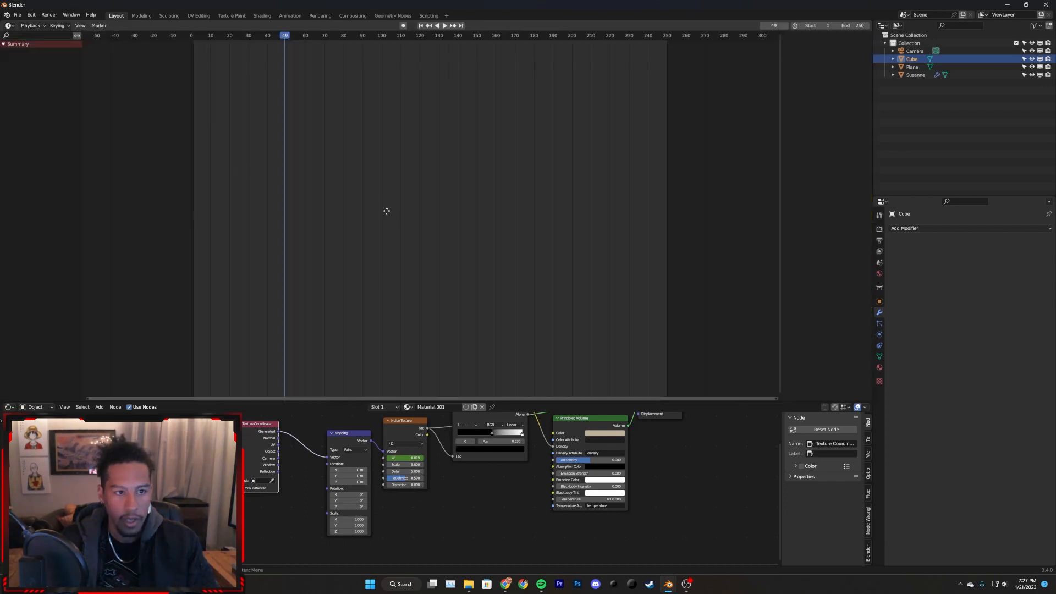
middle_drag(372, 191, 381, 138)
text(1)
key(Return)
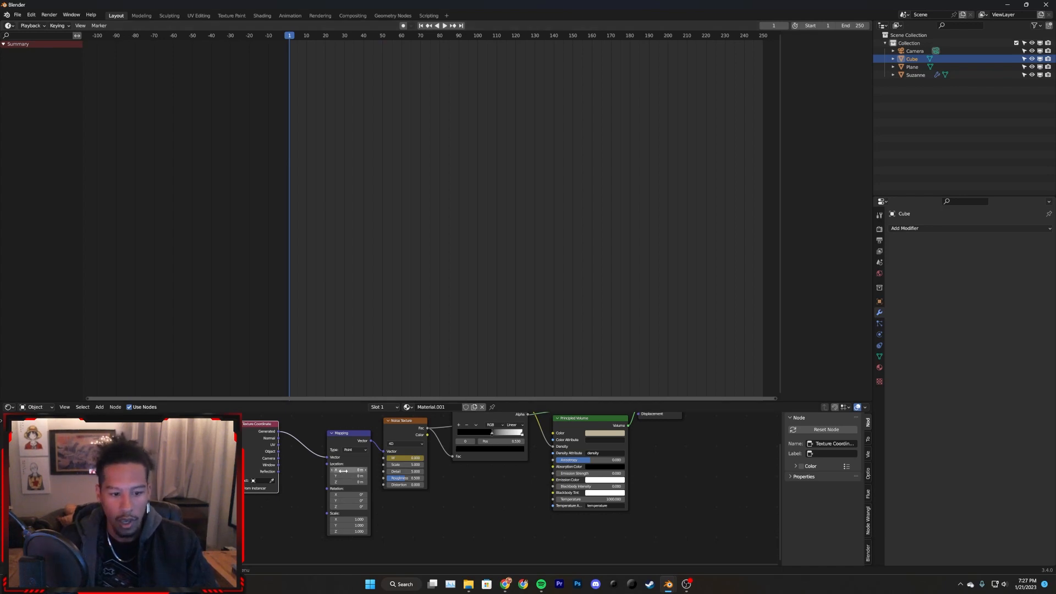
key(i)
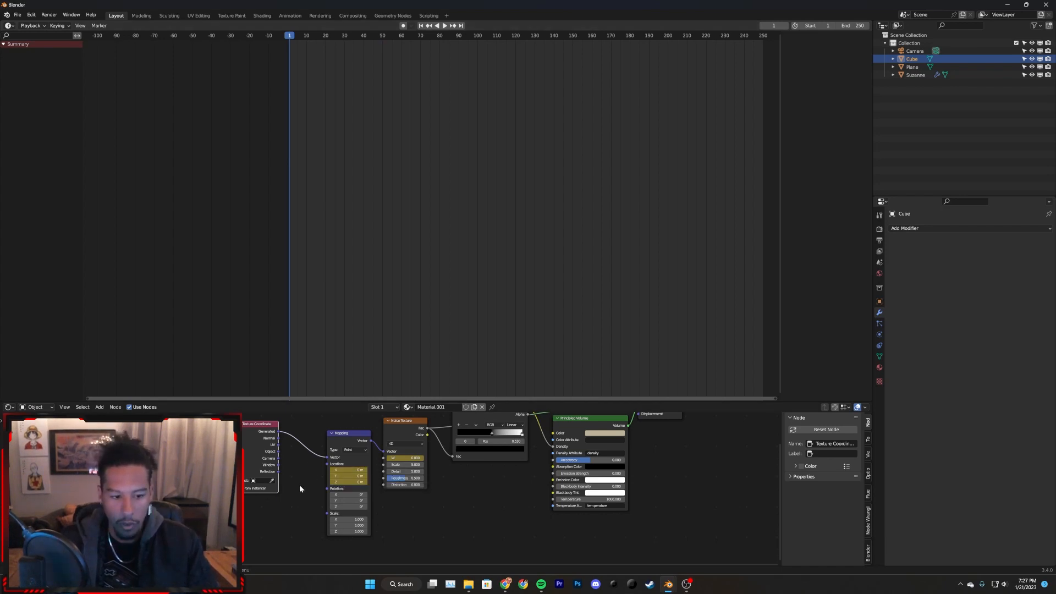
- Go to frame 250, set the Mapping Location X to 0.2 m and keyframe the location
scroll(299, 482, up, 2)
scroll(295, 506, up, 1)
key(shift+Right)
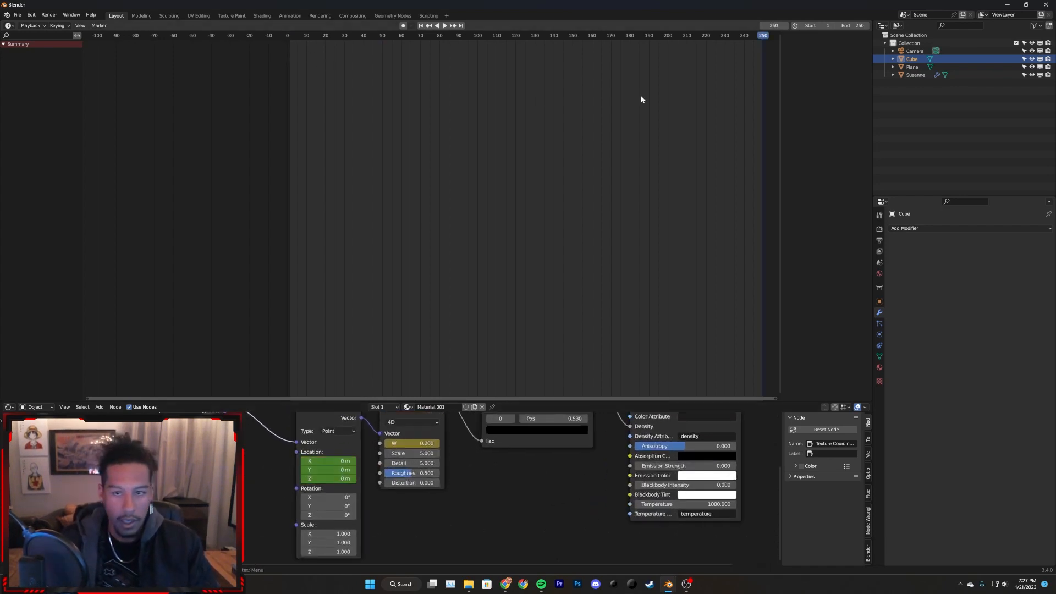
click(343, 460)
text(.2)
key(Return)
key(i)
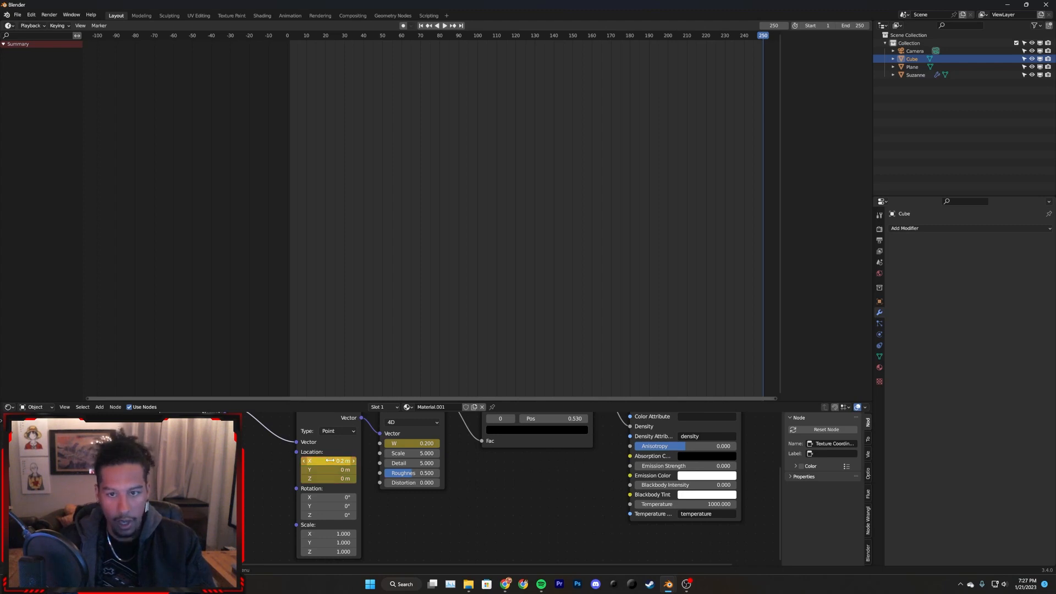
- Return to the start of the timeline, preview the ColorRamp output on the cube in the 3D Viewport, and play the animation
drag(764, 39, 292, 94)
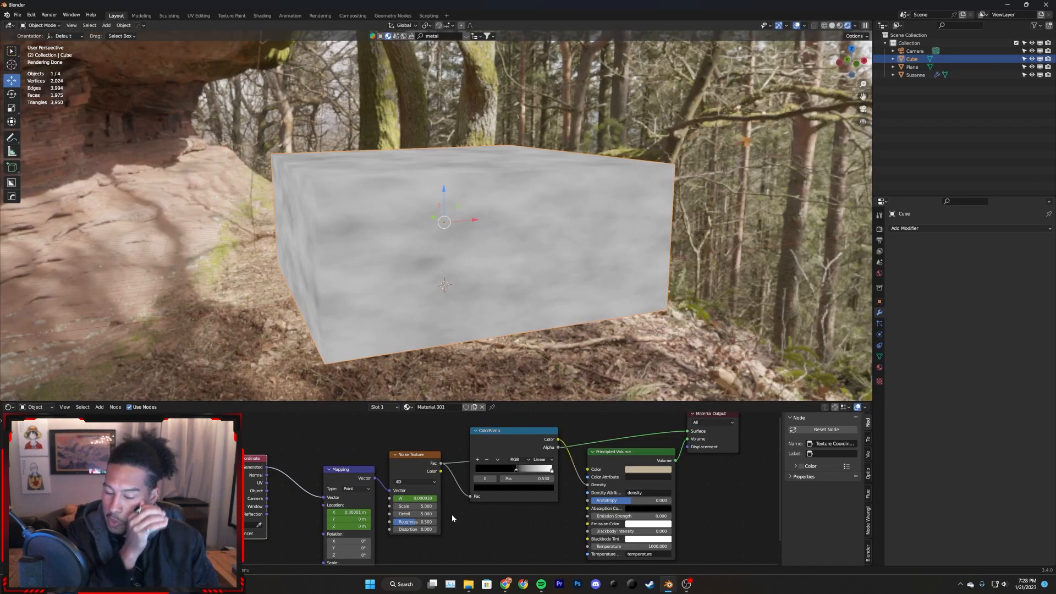
scroll(512, 453, down, 4)
middle_drag(511, 477, 487, 476)
scroll(487, 477, up, 3)
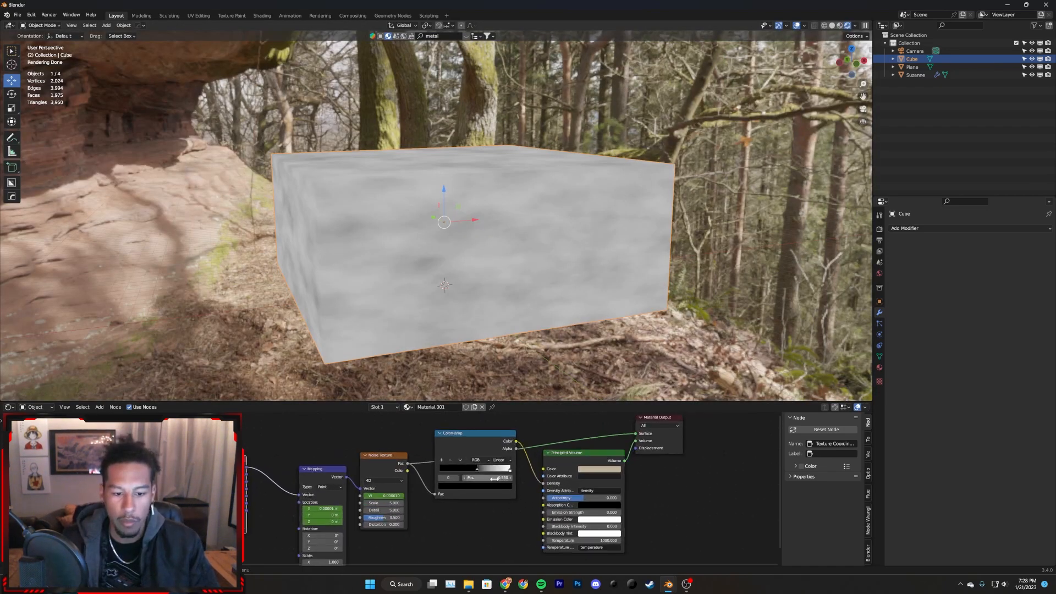
click(542, 428)
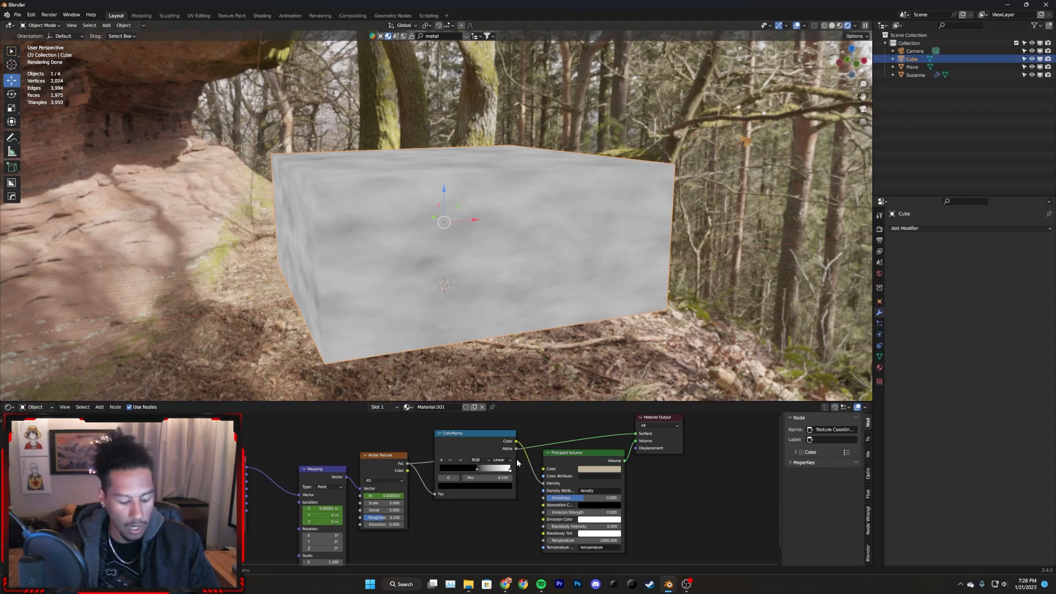
ctrl+shift+click(461, 434)
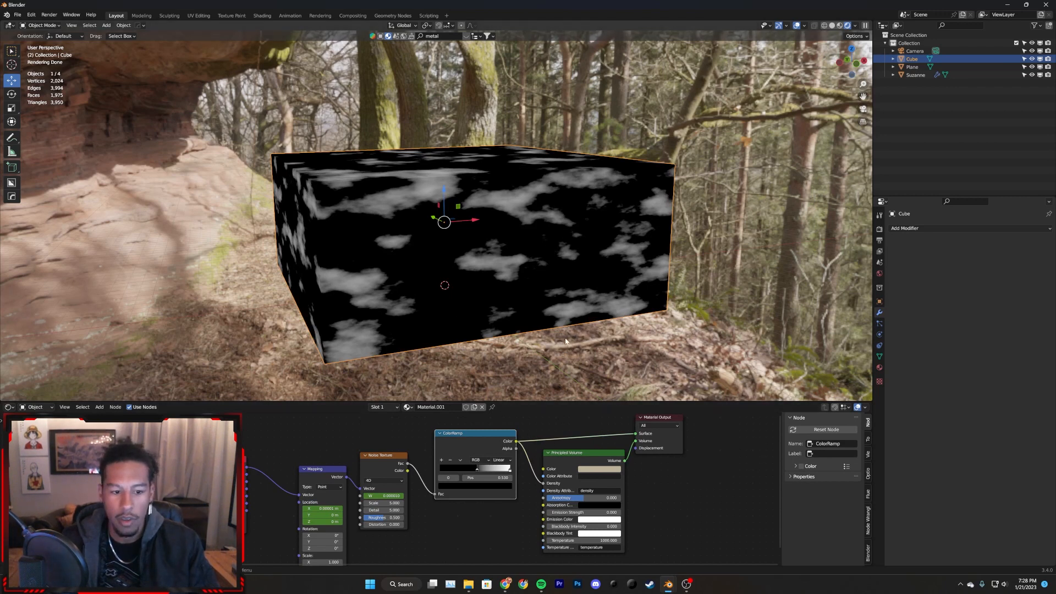
key(space)
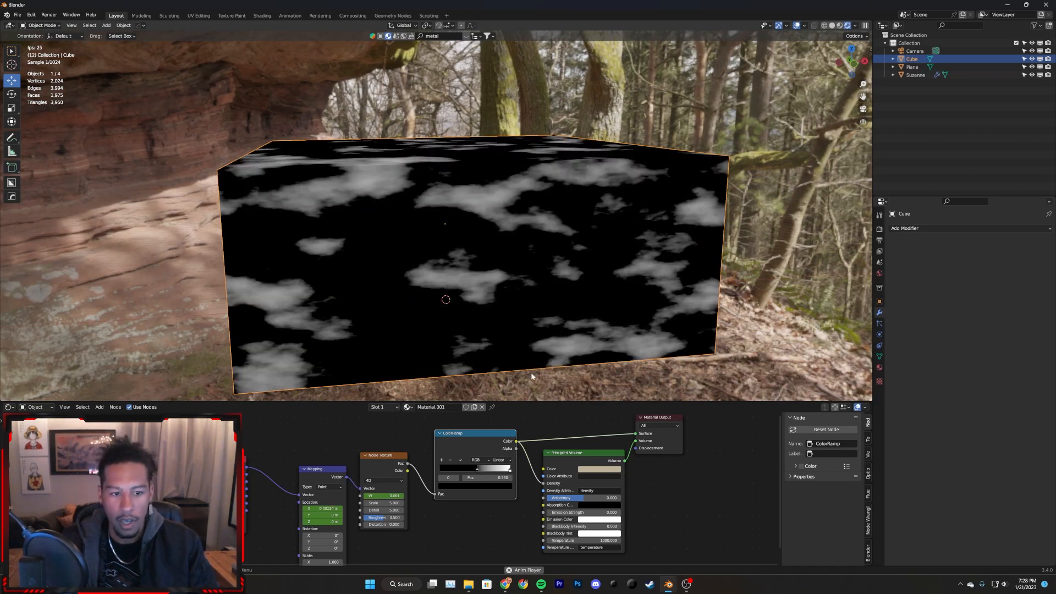
key(space)
- In the Timeline, go to frame 250, set the Mapping Location X to 0.7 m and keyframe the location
scroll(366, 502, up, 2)
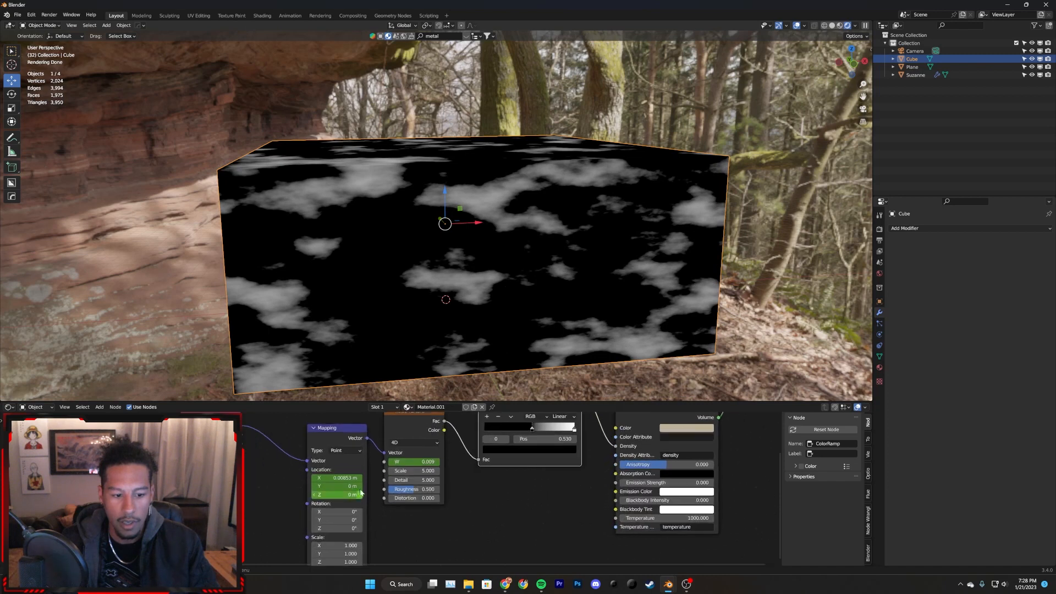
click(10, 26)
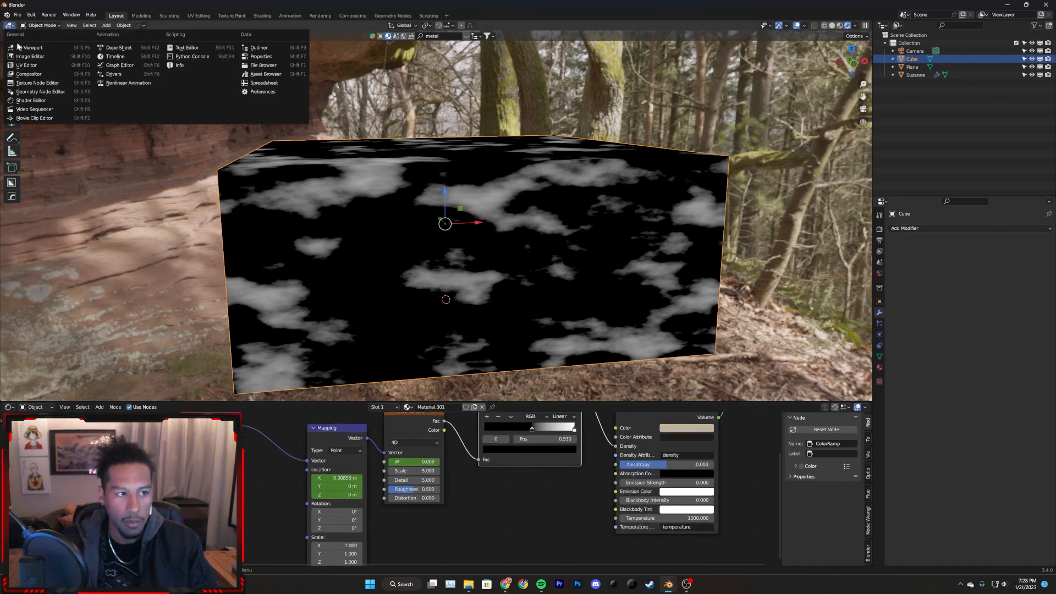
click(116, 57)
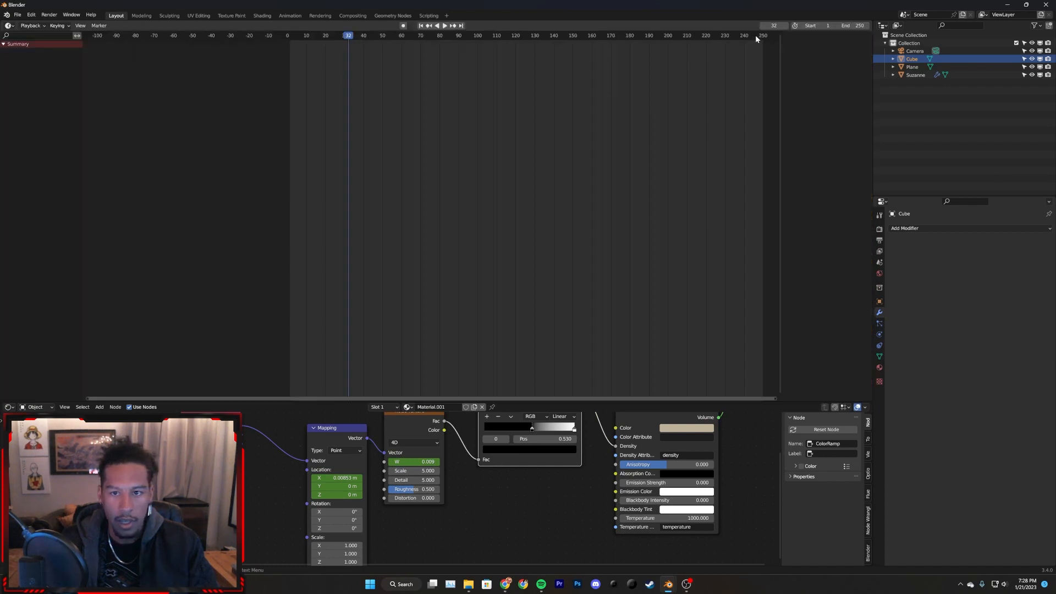
text(250)
key(Return)
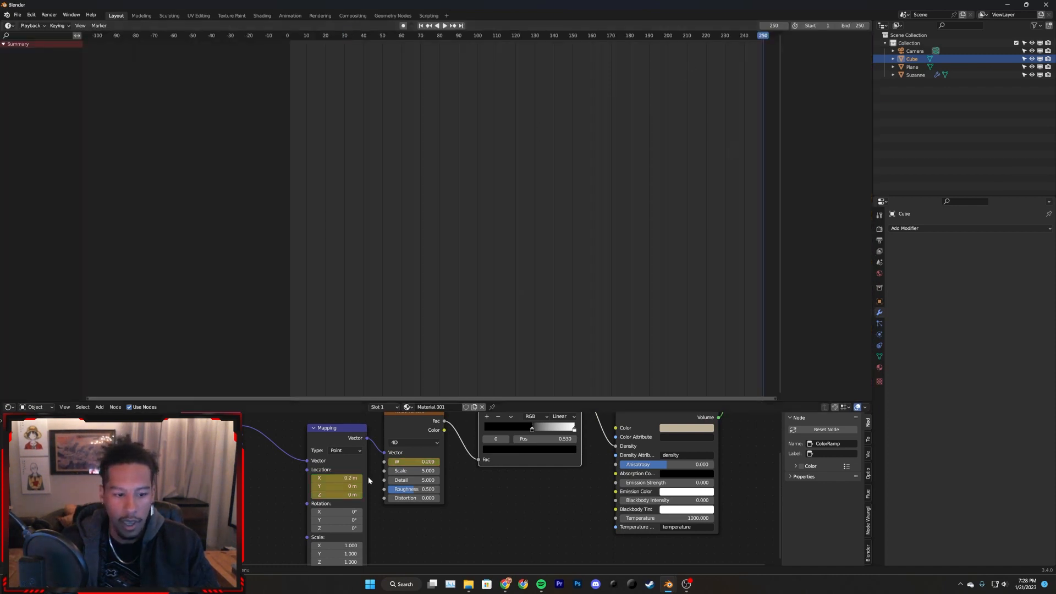
click(336, 478)
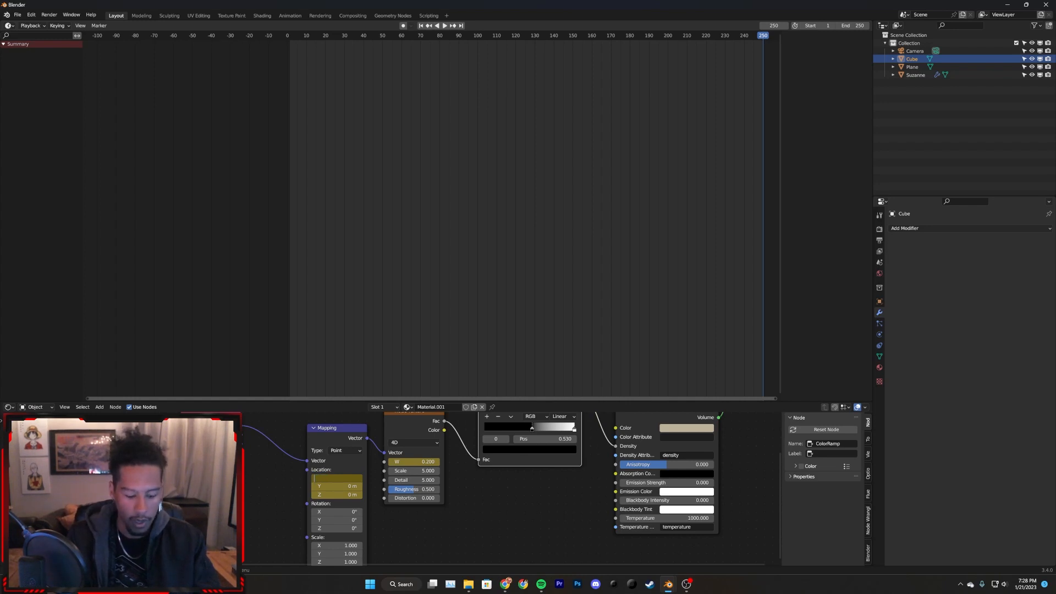
key(Return)
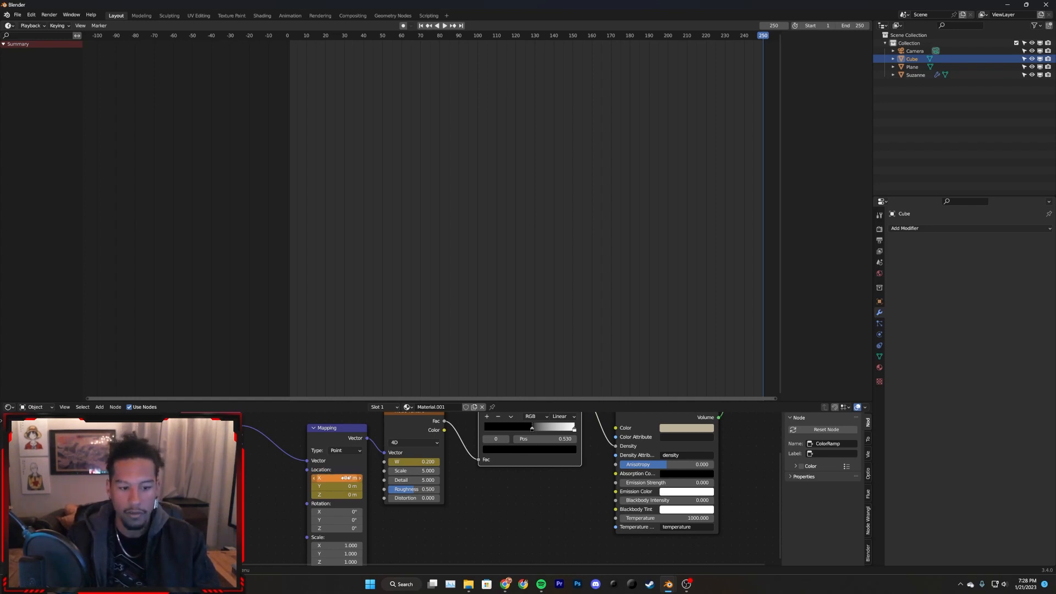
- Change the Timeline area back to the 3D Viewport and play the faster noise movement on the cube
click(9, 26)
click(29, 48)
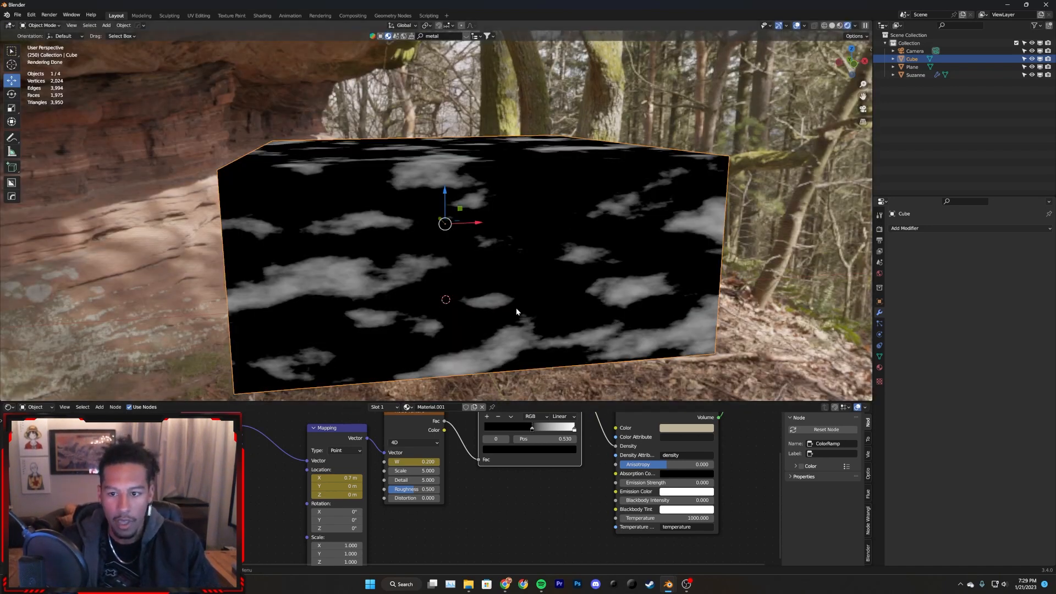
key(space)
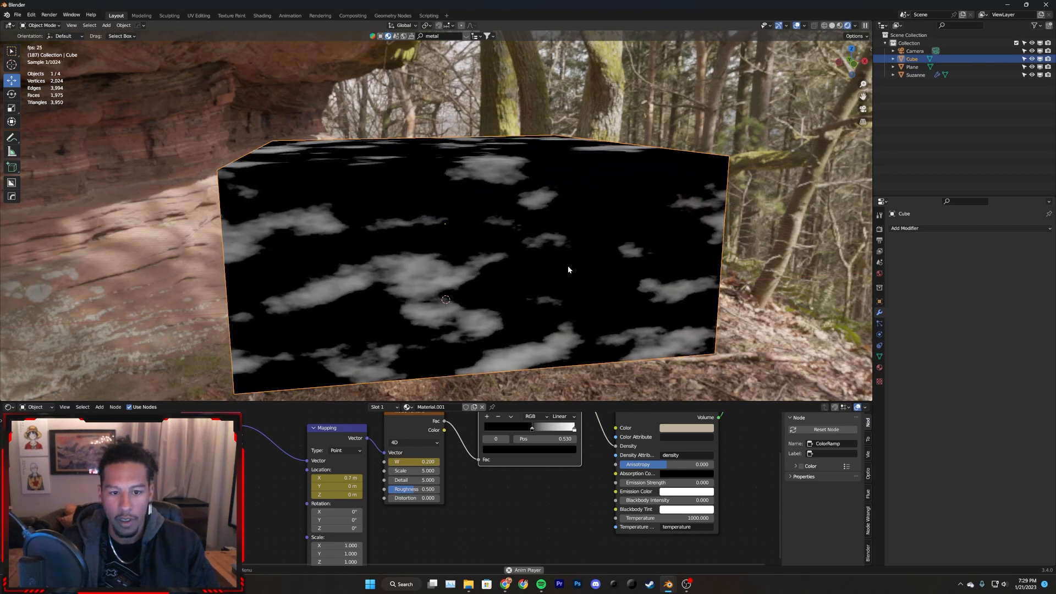
key(space)
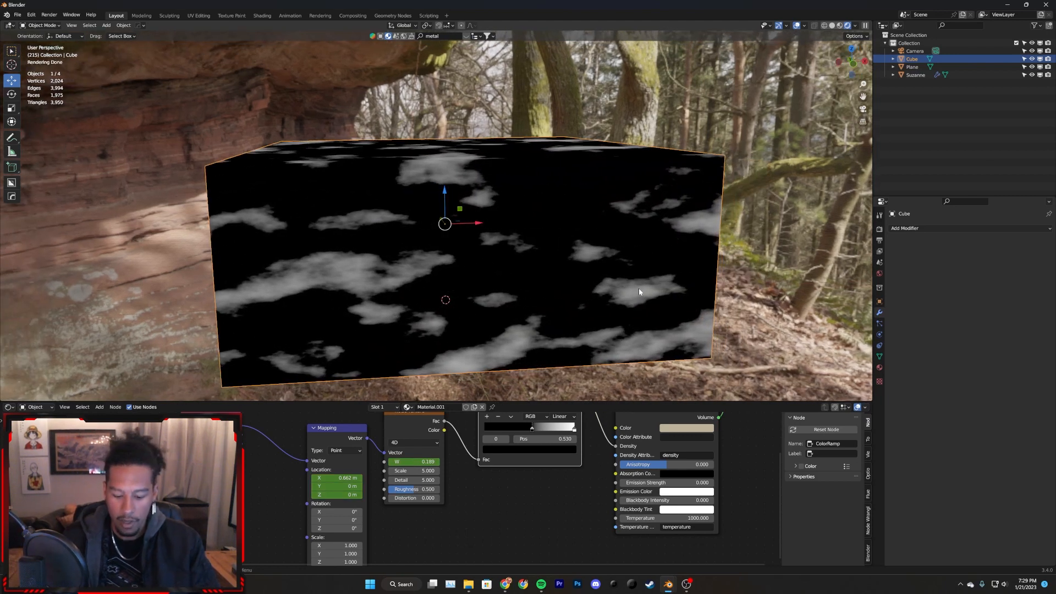
- Switch to the camera view and disconnect the ColorRamp preview from the Material Output's Surface input
key(KP_0)
scroll(548, 279, up, 3)
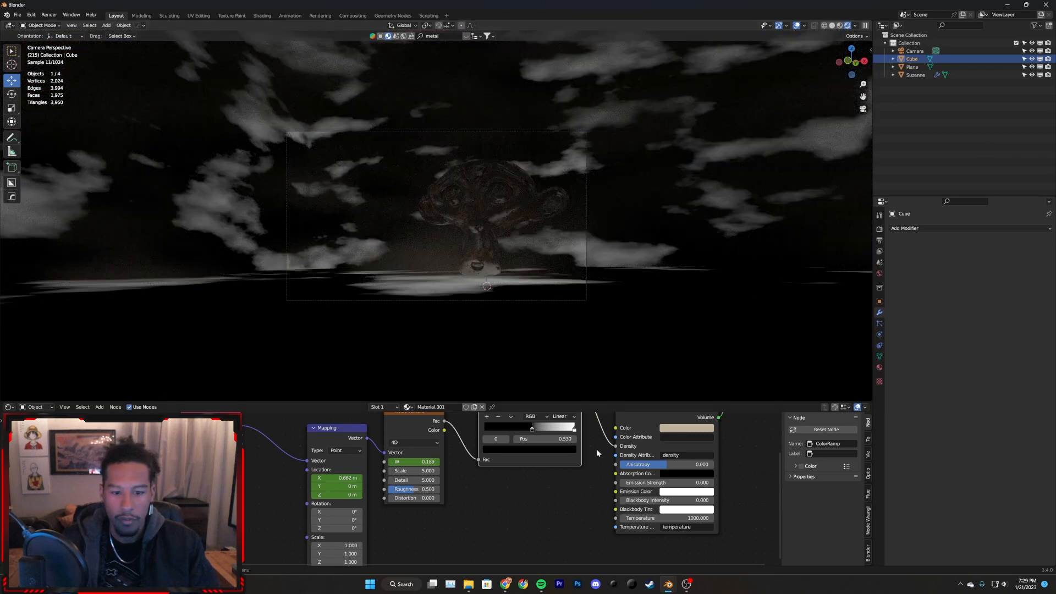
scroll(502, 503, down, 3)
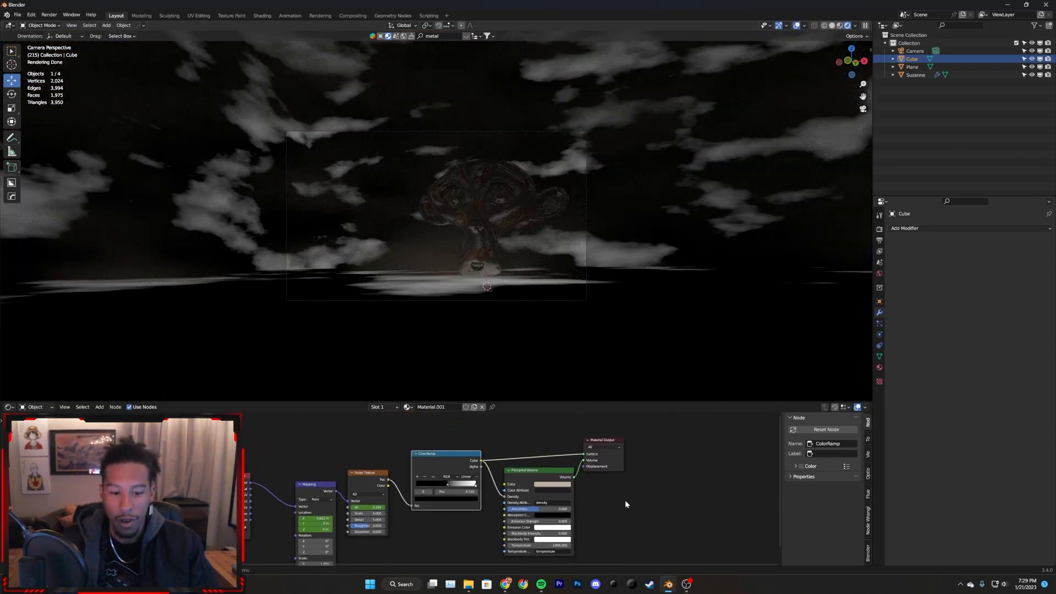
scroll(624, 500, up, 2)
drag(653, 440, 602, 433)
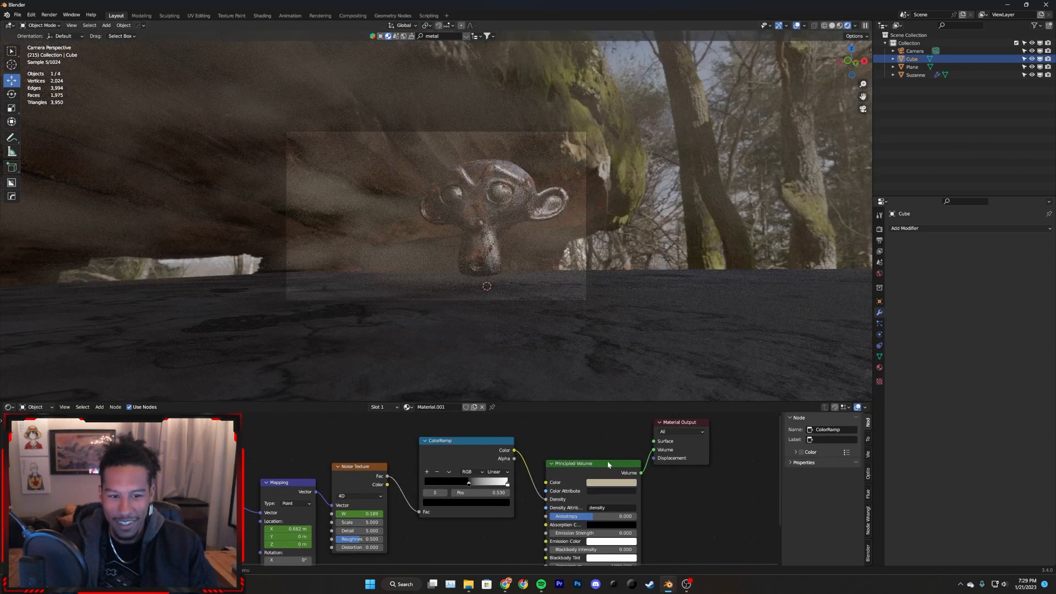
- Play the animation through the camera to check how the fog moves around the monkey head
key(space)
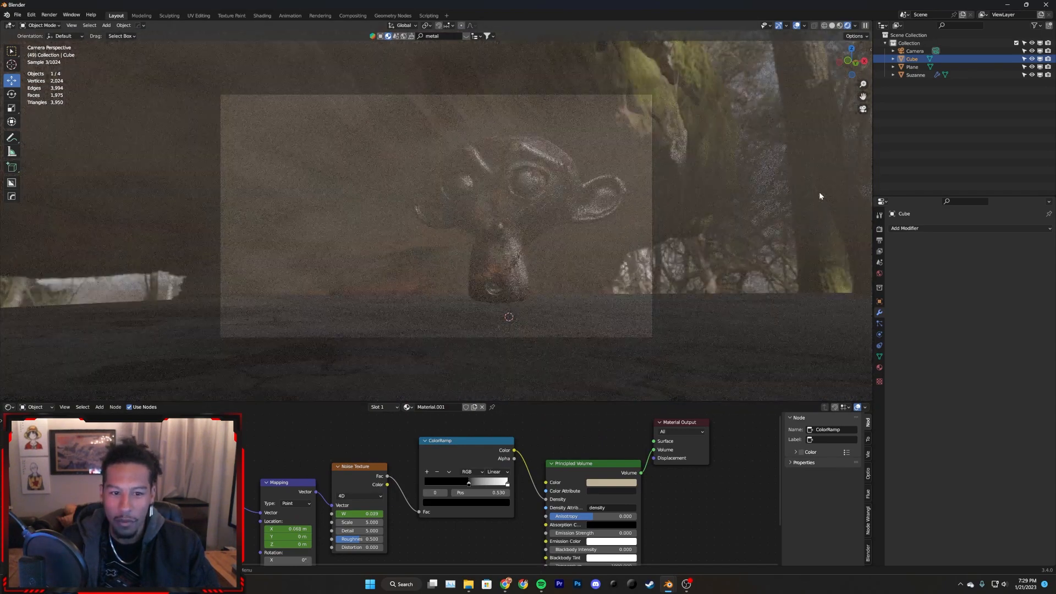
key(space)
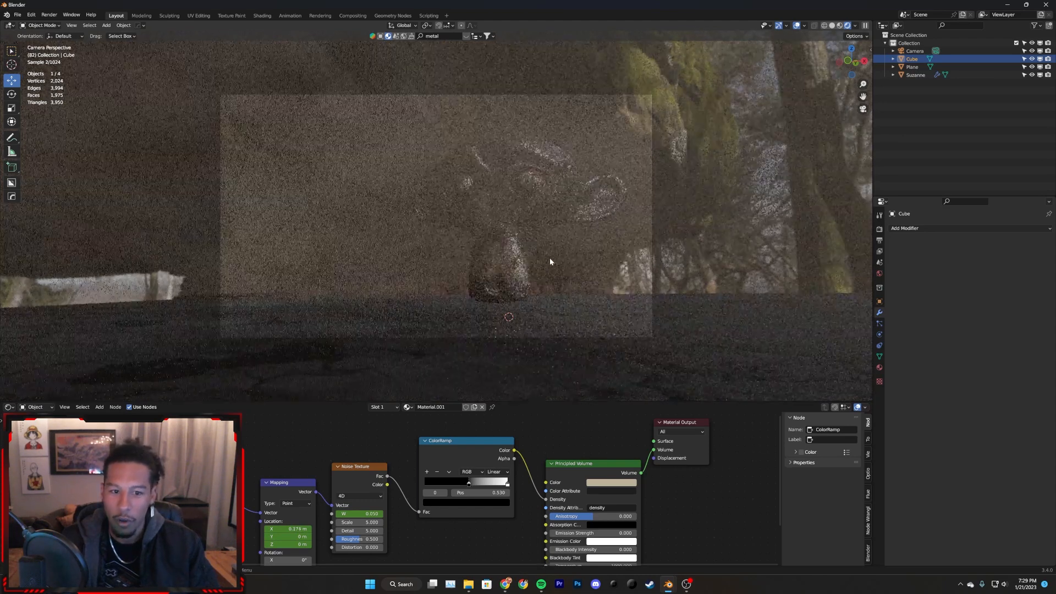
key(space)
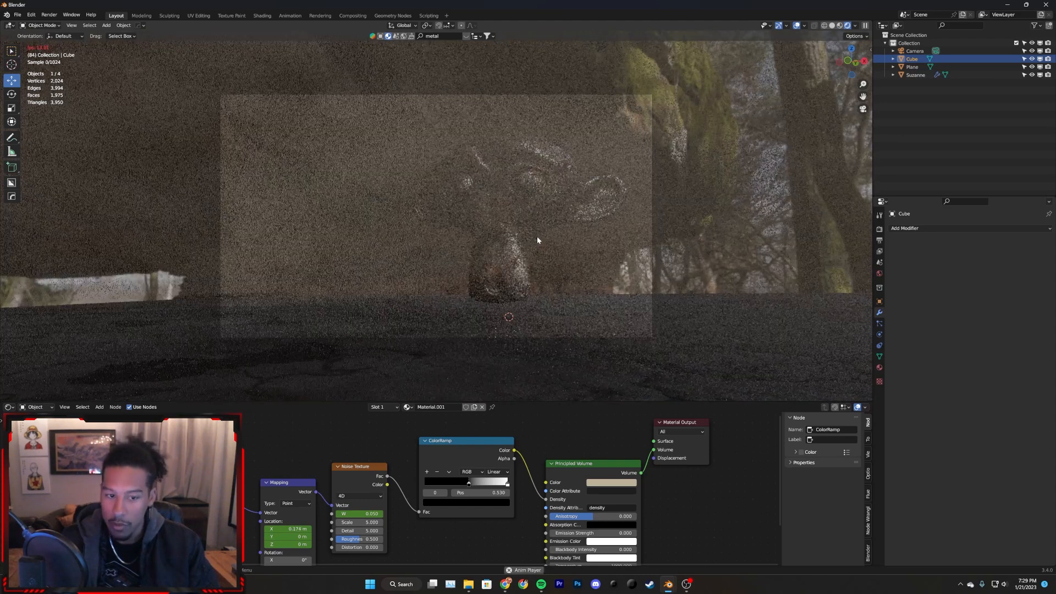
key(space)
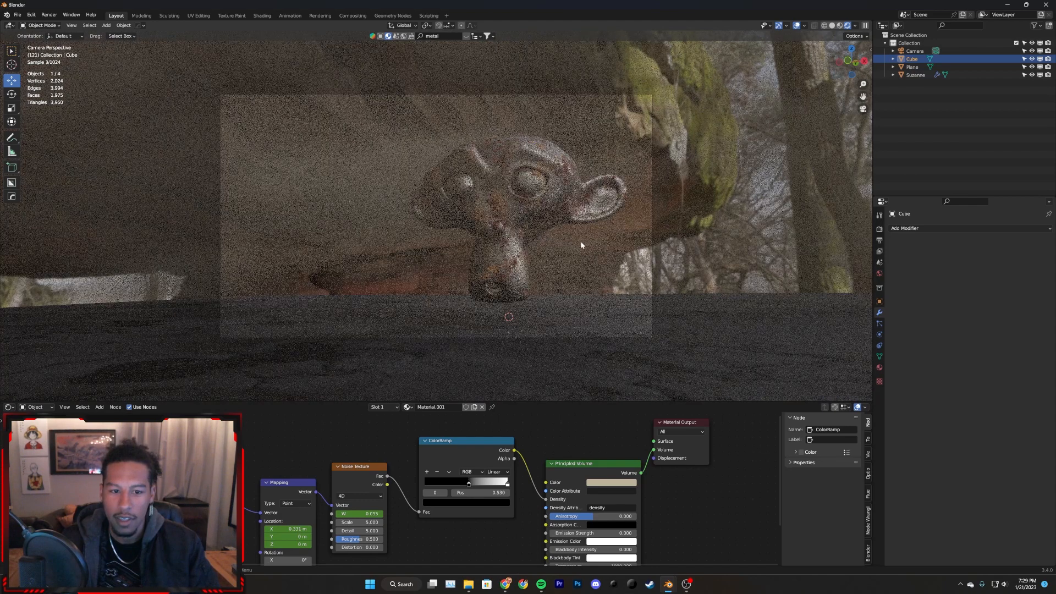
- Step backward and forward through the frames, roughly 99 to 182, to examine the fog drifting past the monkey head
key(Left)
key(Left)
key(Left)
key(Left)
key(Left)
key(Left)
key(Left)
key(Left)
key(Left)
key(Left)
key(Left)
key(Left)
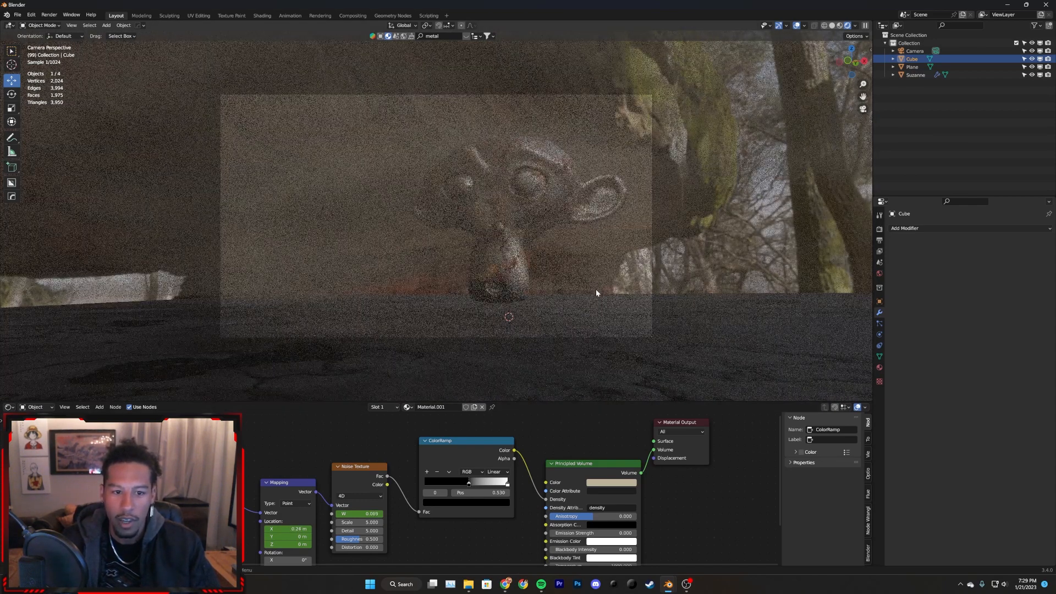
key(Left)
key(Right)
key(Right)
key(Right)
key(Right)
key(Right)
key(Right)
key(Right)
key(Right)
key(Right)
key(Right)
key(Right)
key(Right)
key(Right)
key(Right)
key(Right)
key(Right)
key(Right)
key(Right)
key(Right)
key(Right)
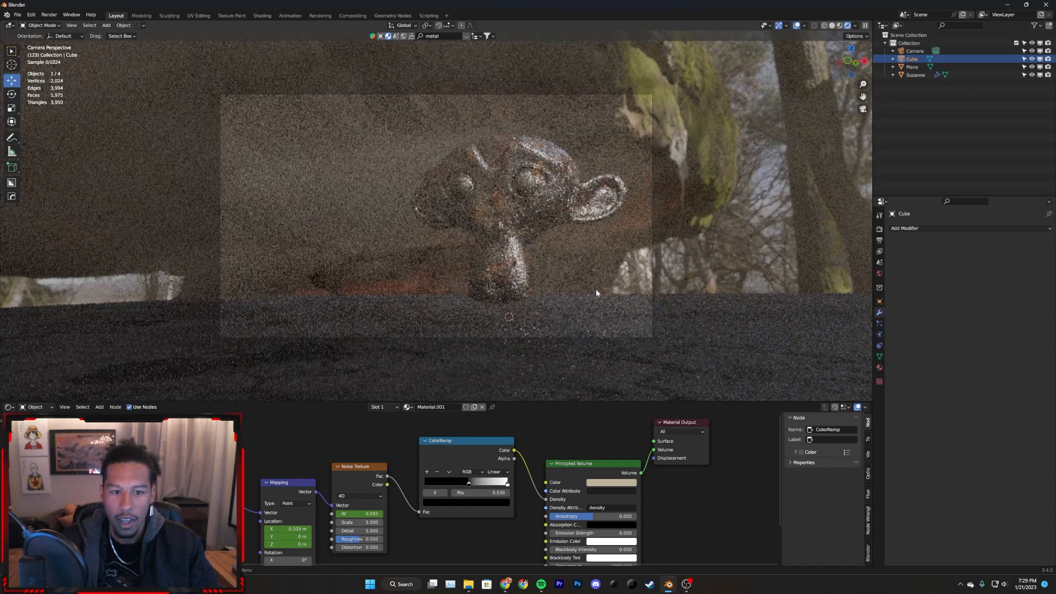
key(Right)
key(Right)
key(Right)
key(Right)
key(Right)
key(Right)
key(Right)
key(Right)
key(Right)
key(Right)
key(Right)
key(Right)
key(Right)
key(Right)
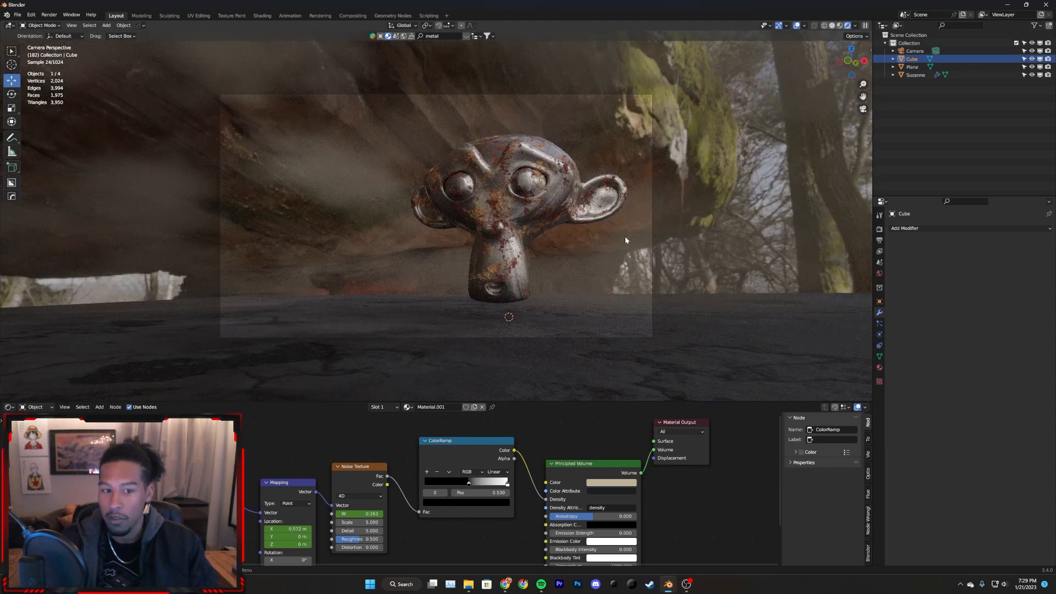
key(Left)
key(Left)
key(Left)
key(Left)
key(Left)
key(Left)
key(Left)
key(Left)
key(Left)
key(Left)
key(Left)
key(Left)
key(Left)
key(Left)
key(Left)
key(Left)
key(Left)
key(Left)
key(Left)
key(Left)
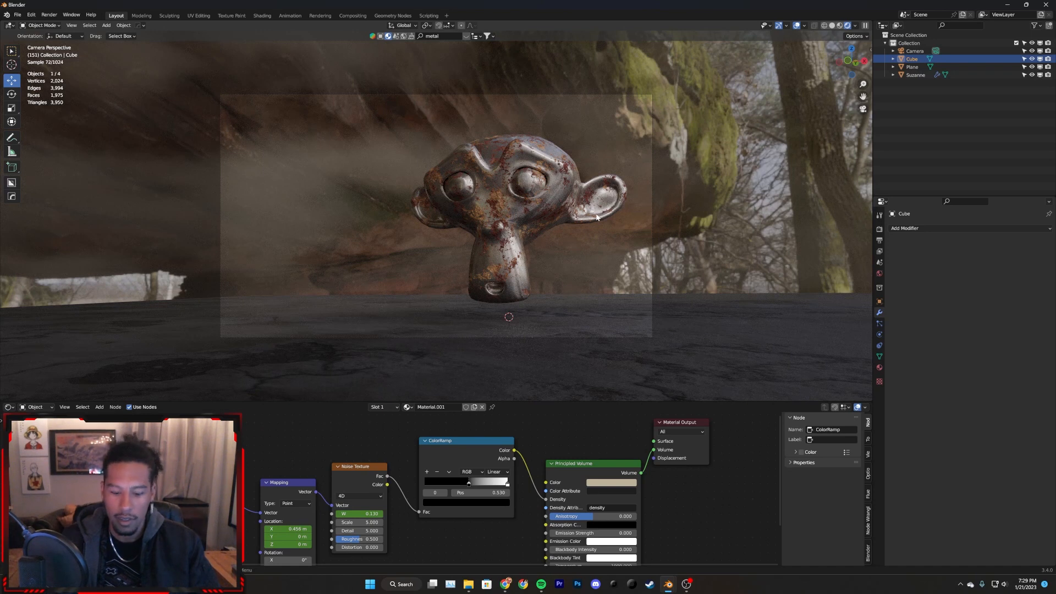
- Set the Cycles render Max Samples to 1000
click(878, 242)
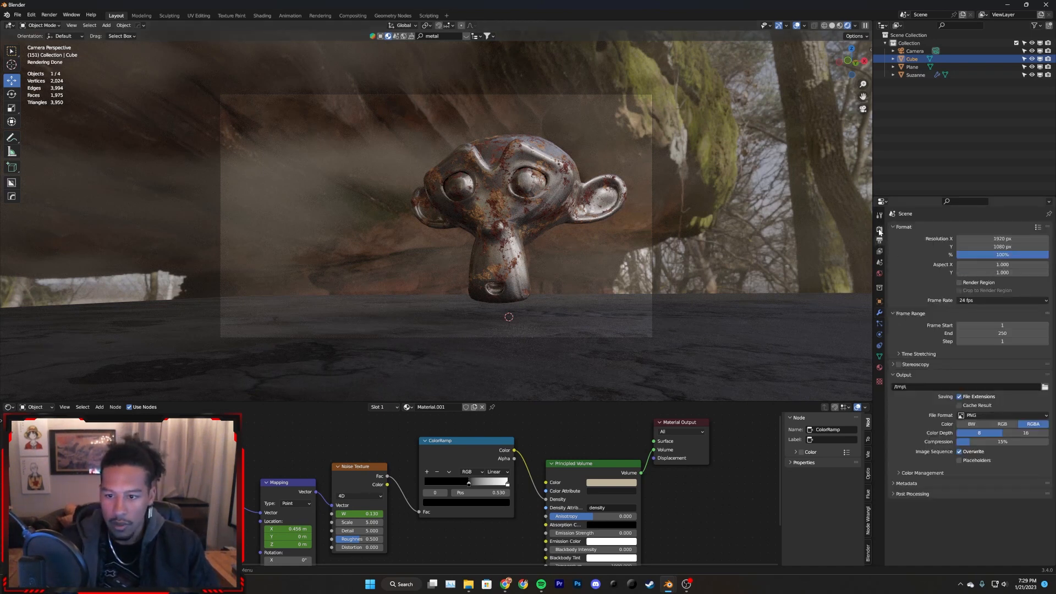
click(878, 229)
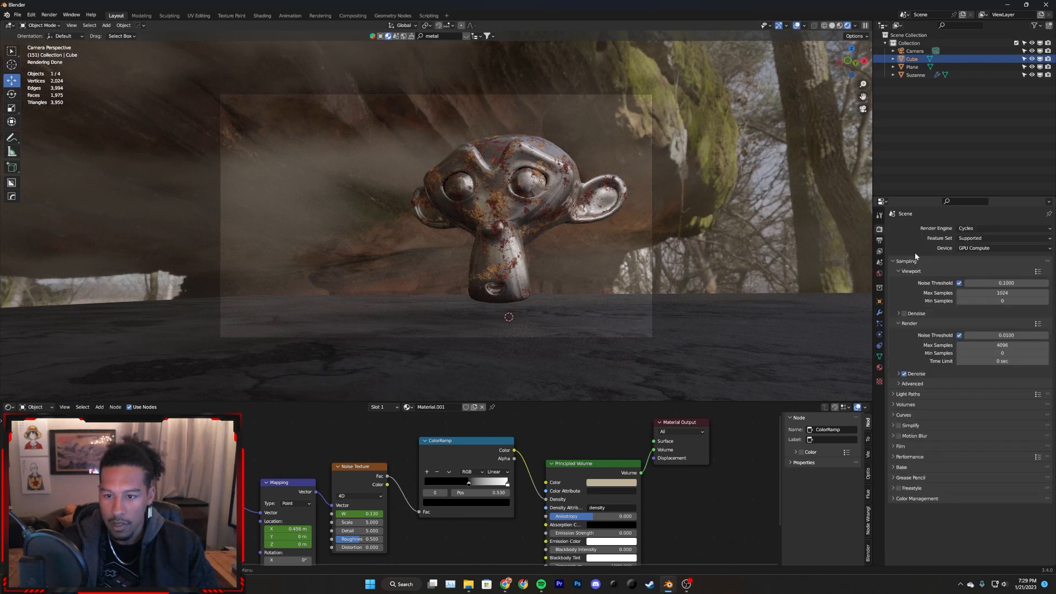
click(973, 344)
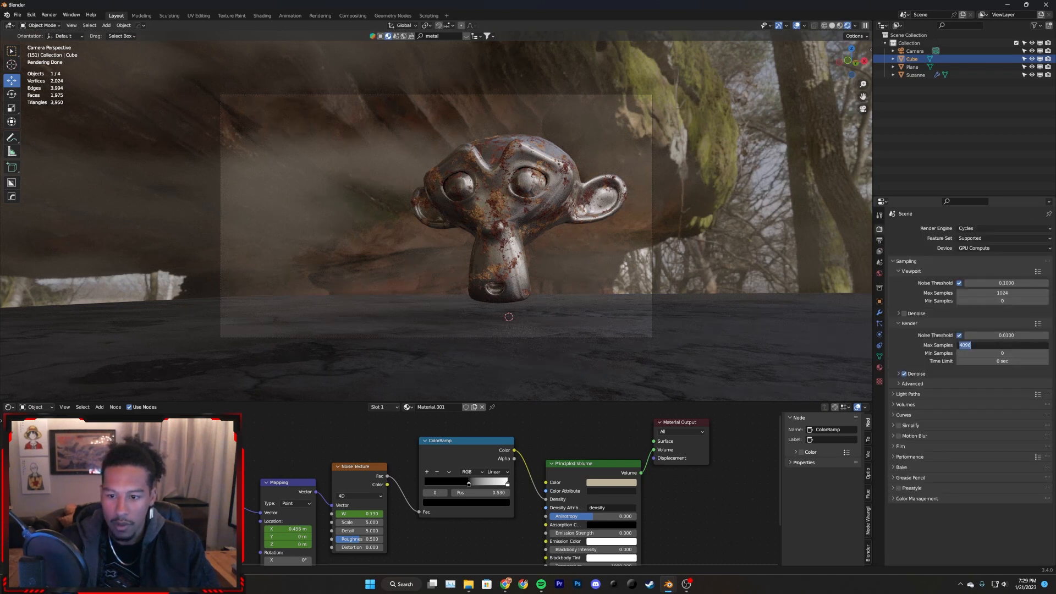
text(1000)
key(Return)
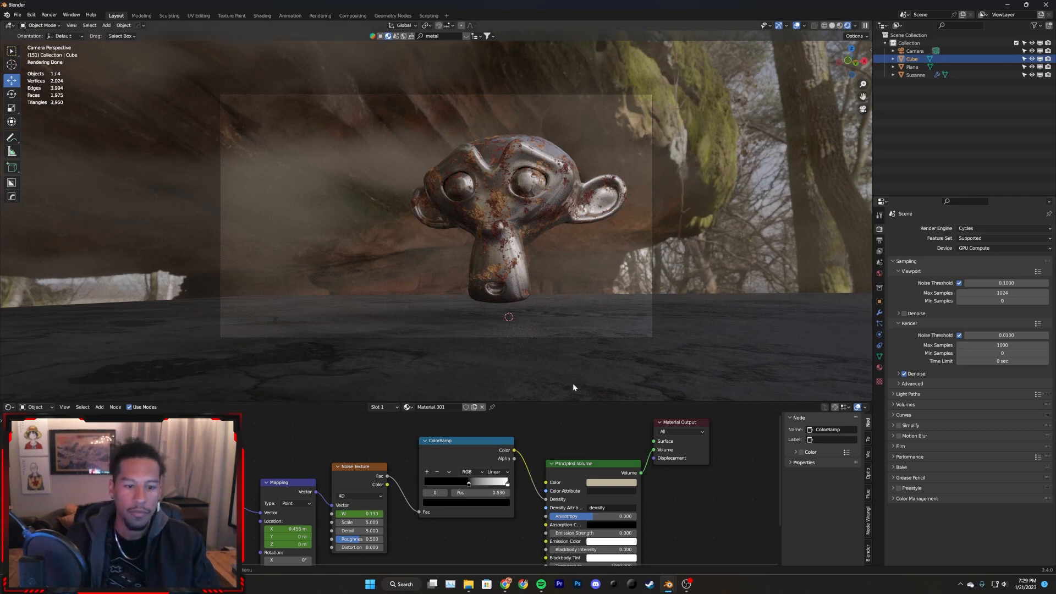
- Show the Timeline below the viewport, advance to frame 246, and render a still image, closing the result after viewing
key(space)
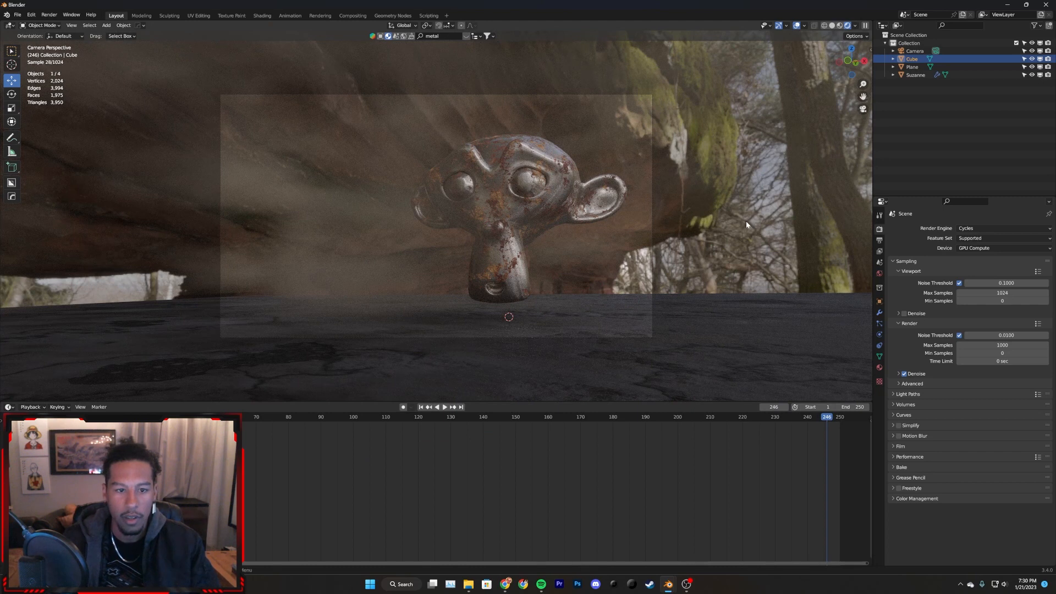
key(F12)
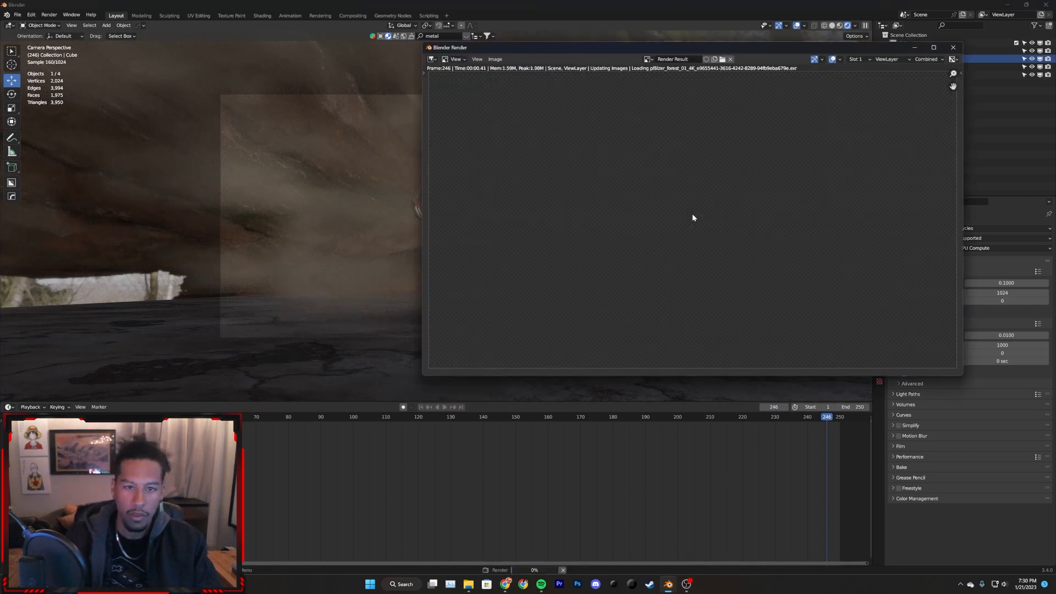
drag(747, 38, 587, 48)
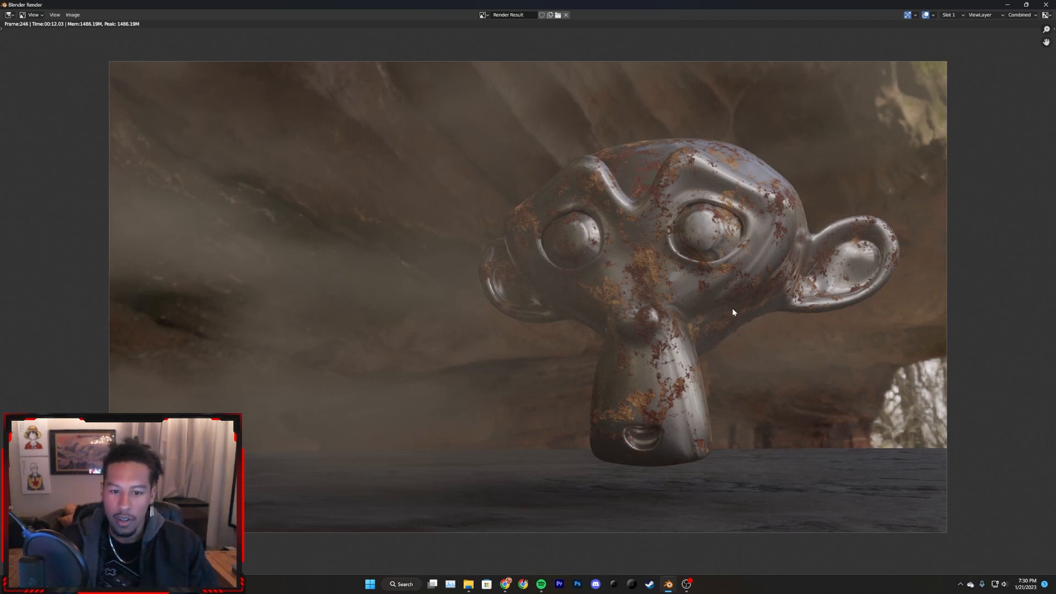
click(1045, 4)
- Enable depth of field on the camera and pick the Suzanne monkey head as its focus object
click(916, 51)
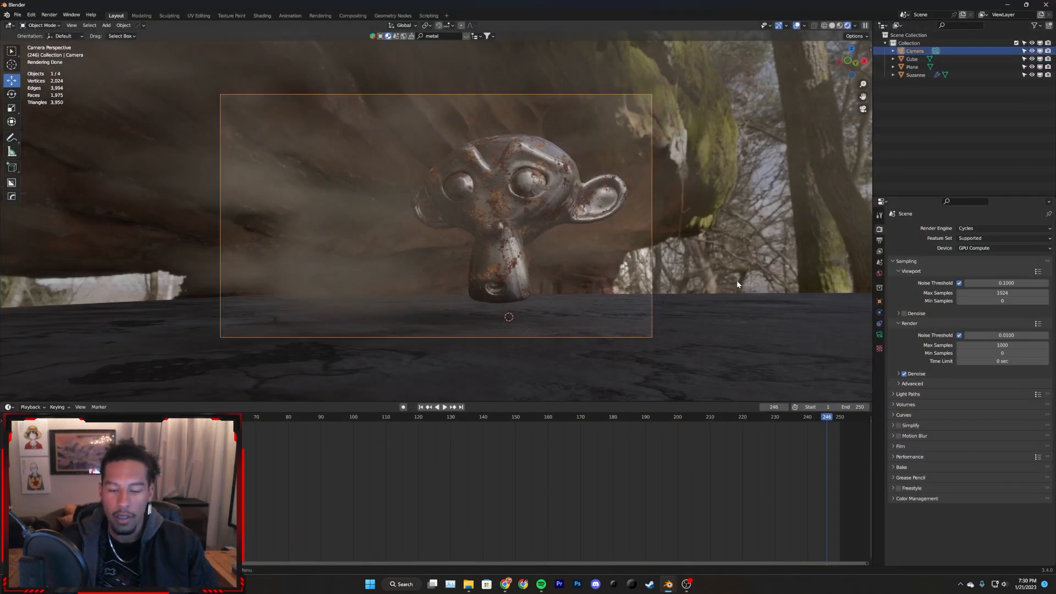
click(880, 334)
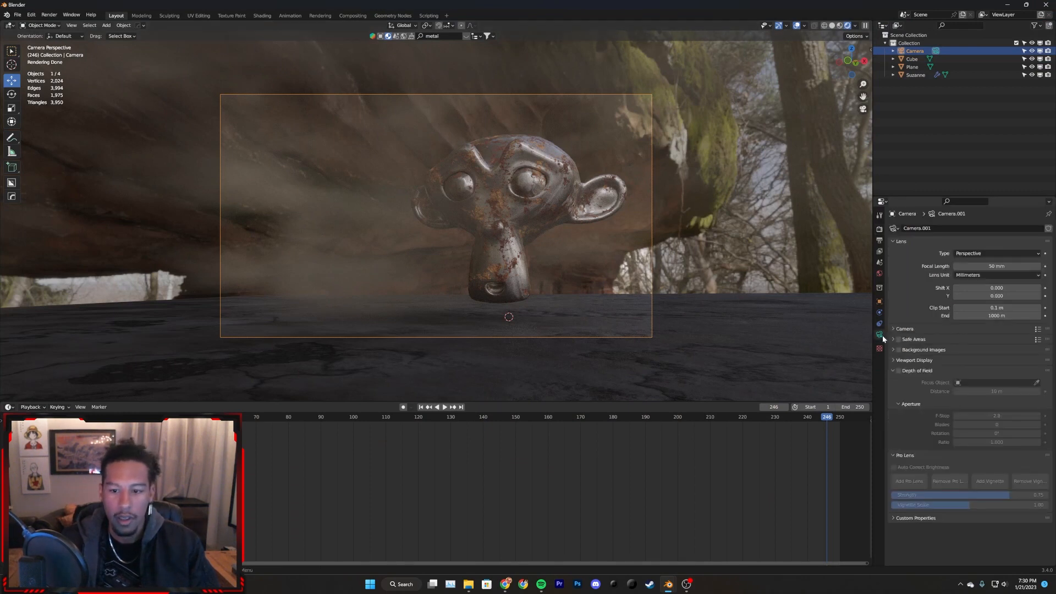
click(899, 370)
click(1036, 383)
click(565, 176)
- Try an F-Stop of 1.0 for the camera's depth of field
click(985, 419)
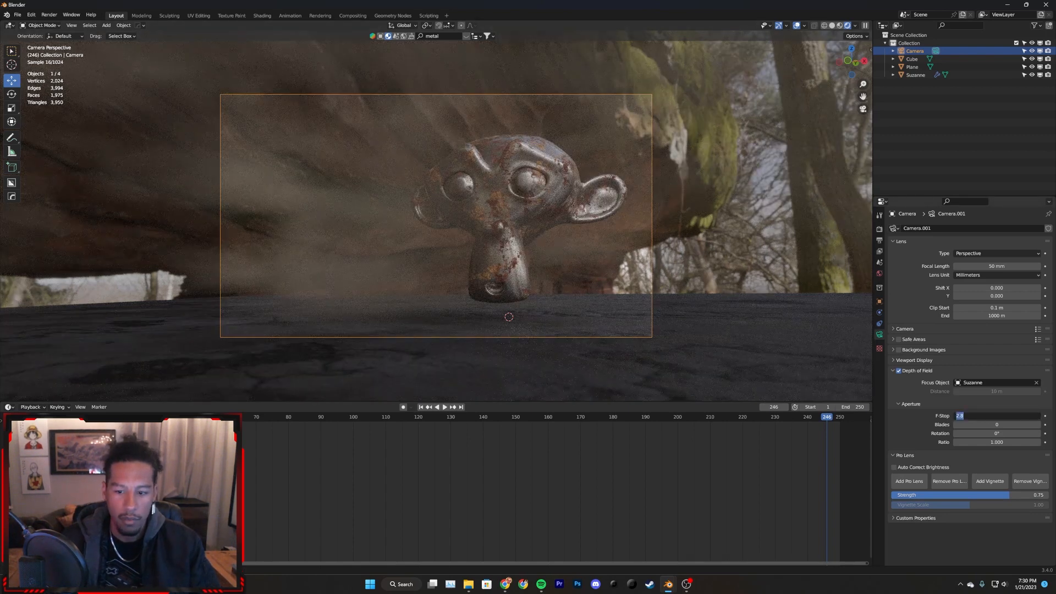
text(1)
key(Return)
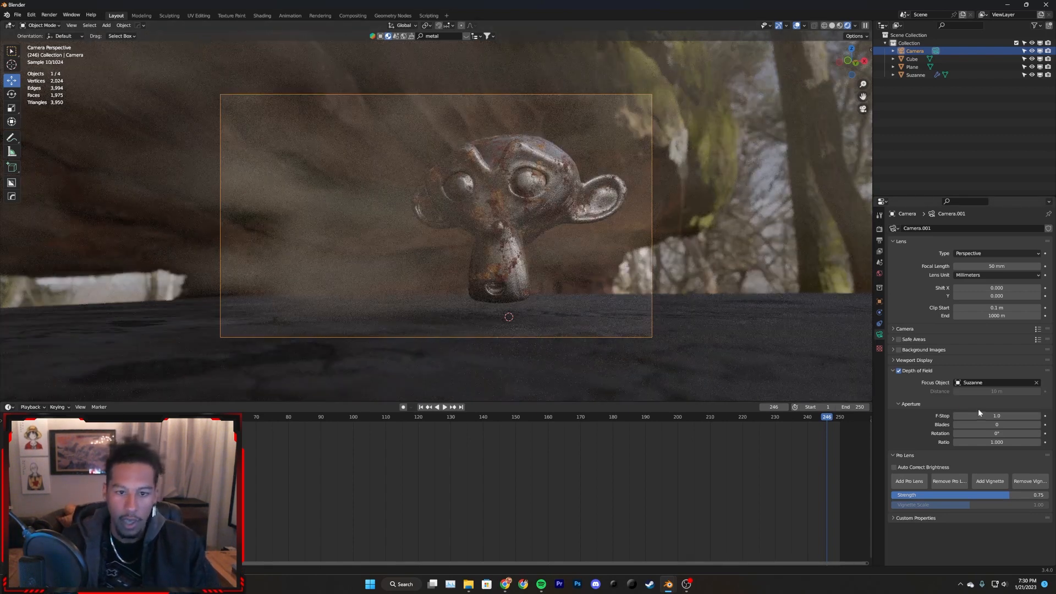
- Set the camera's F-Stop to 0.5 and check the background blur around the monkey head
click(964, 415)
key(BackSpace)
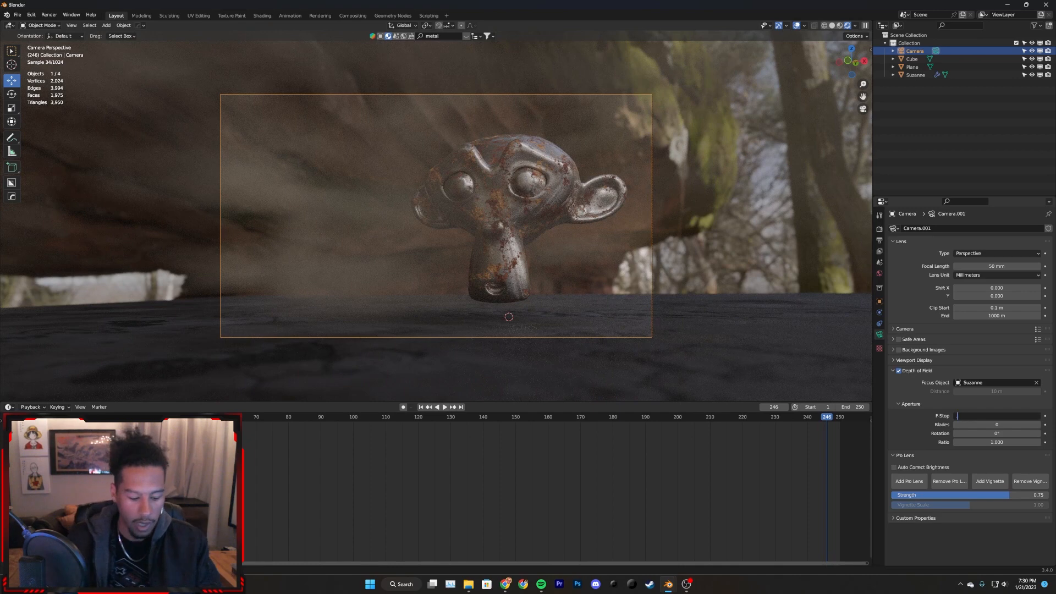
text(0.5)
key(Return)
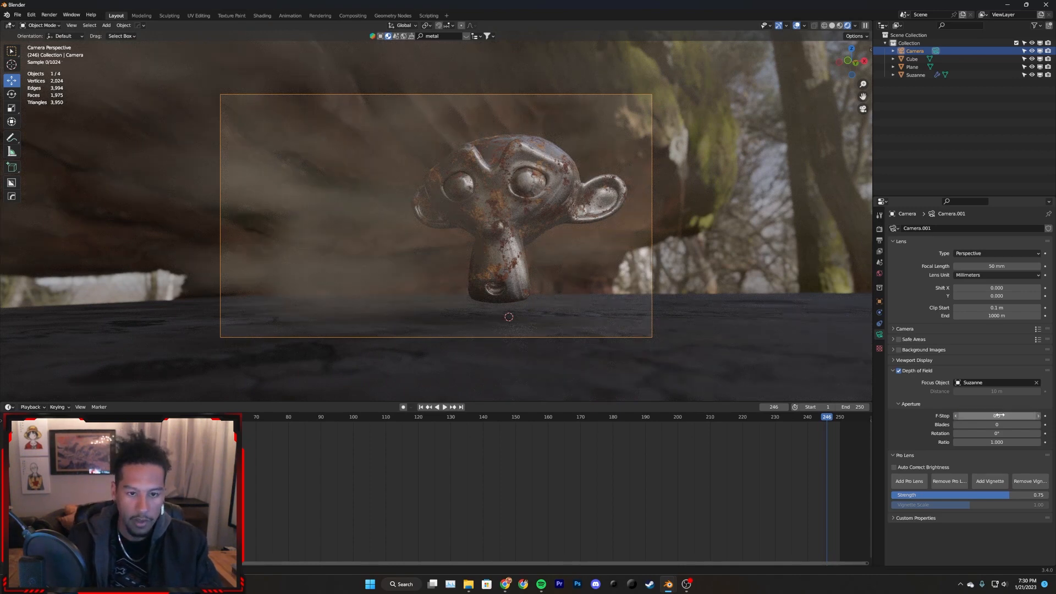
scroll(628, 294, up, 2)
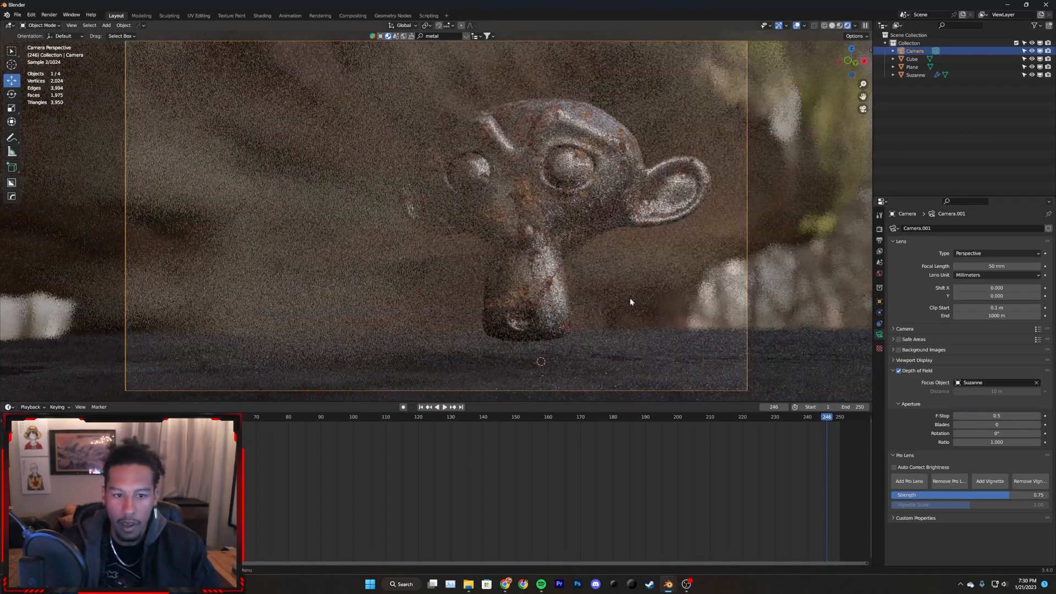
scroll(634, 301, down, 2)
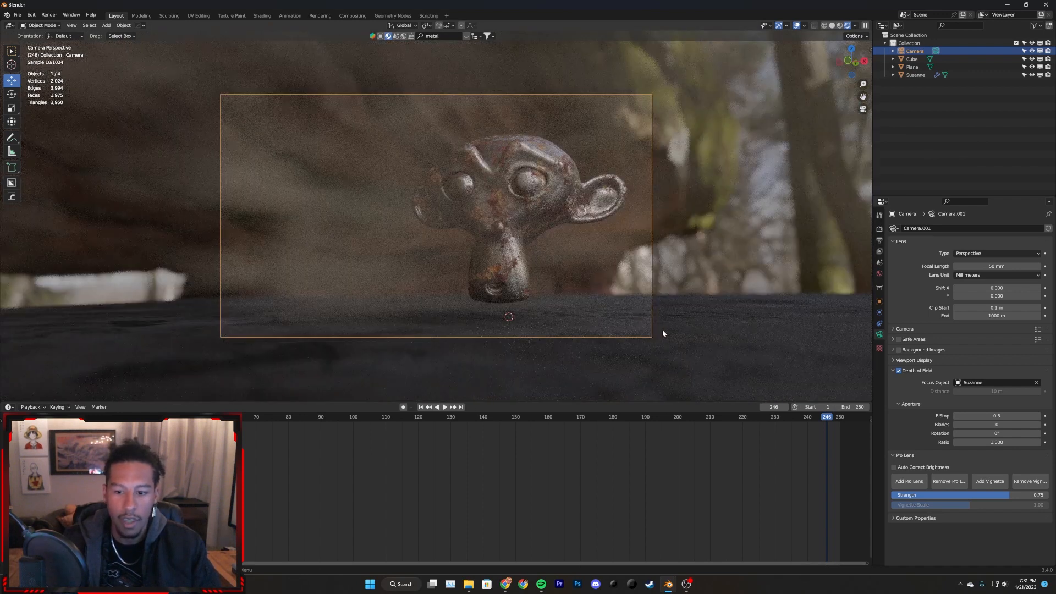
- Set the camera's aperture Blades to 9 and its aperture Ratio to 3
click(984, 425)
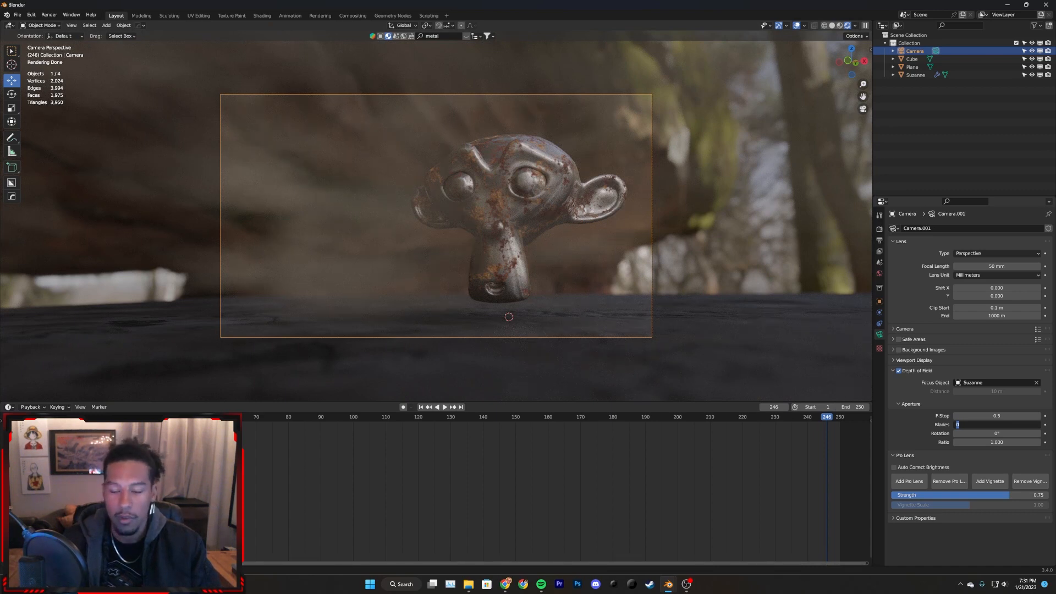
click(912, 427)
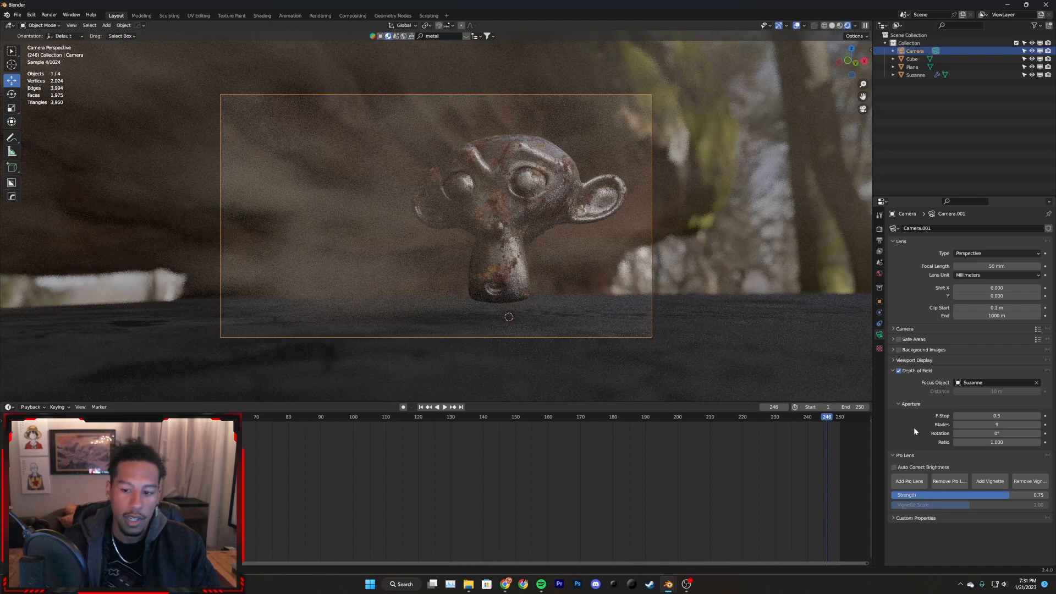
click(1001, 442)
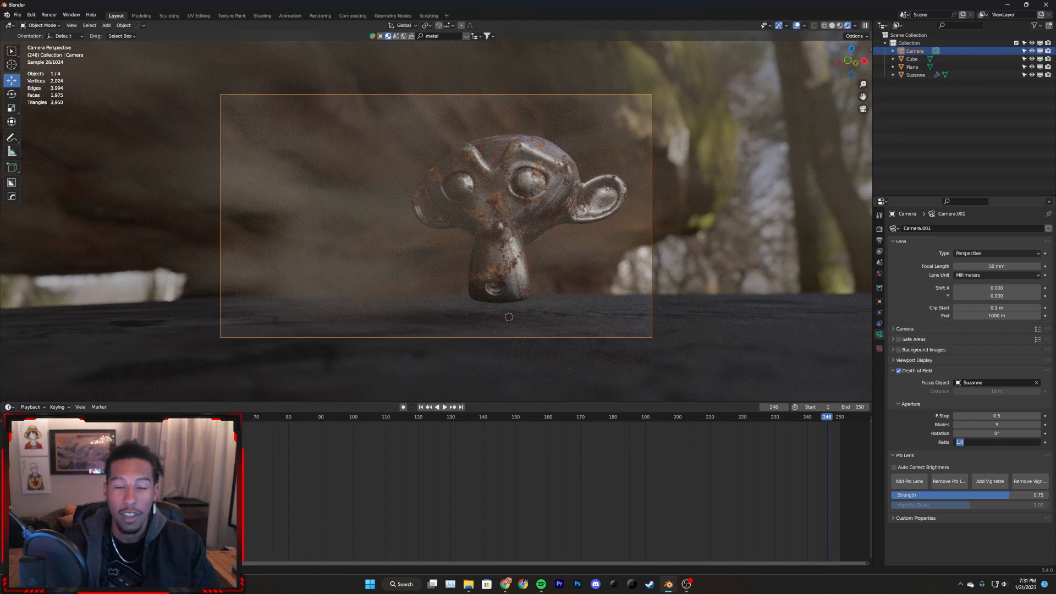
text(3)
key(Return)
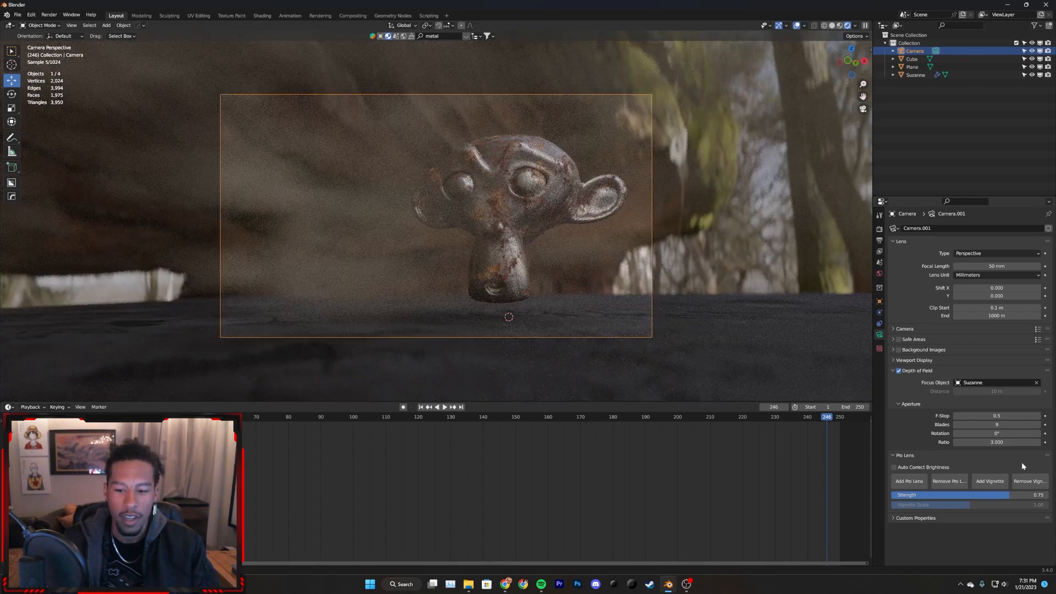
- Render frame 246 with depth of field into Slot 2 and compare it with the earlier render in Slot 1
click(719, 287)
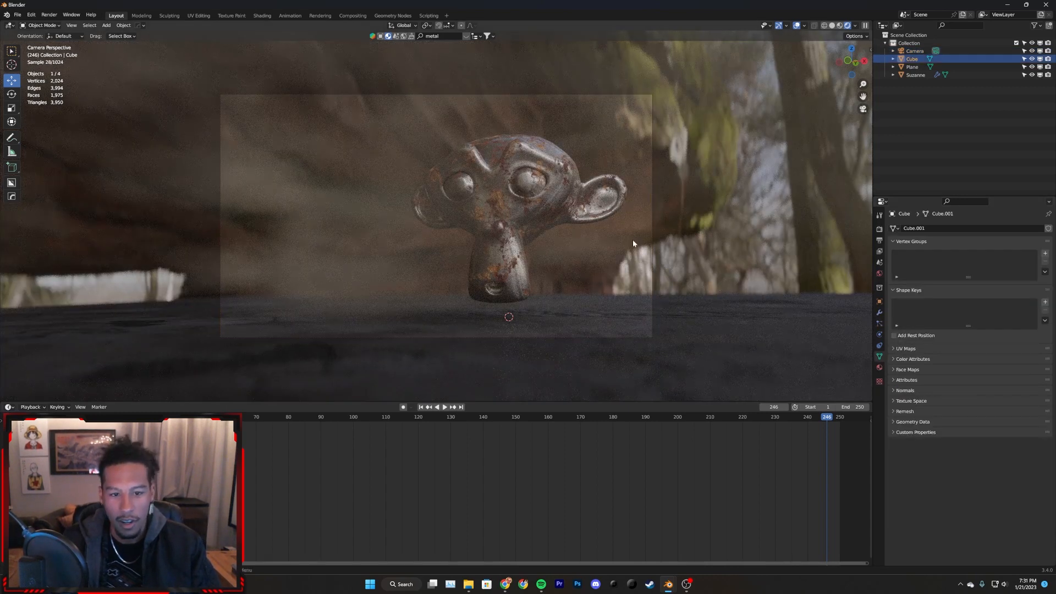
key(F11)
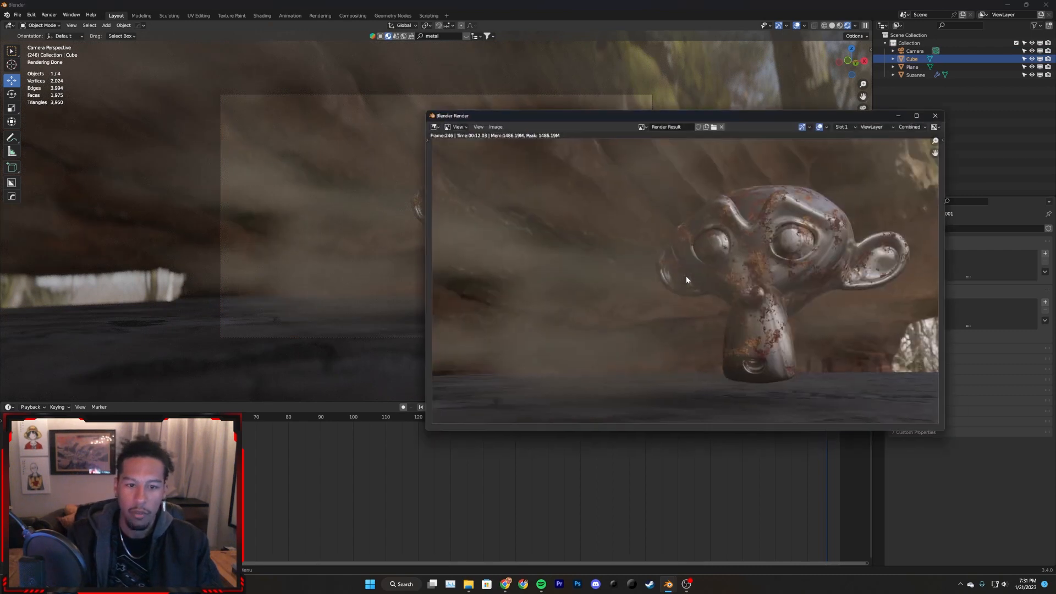
key(j)
key(F12)
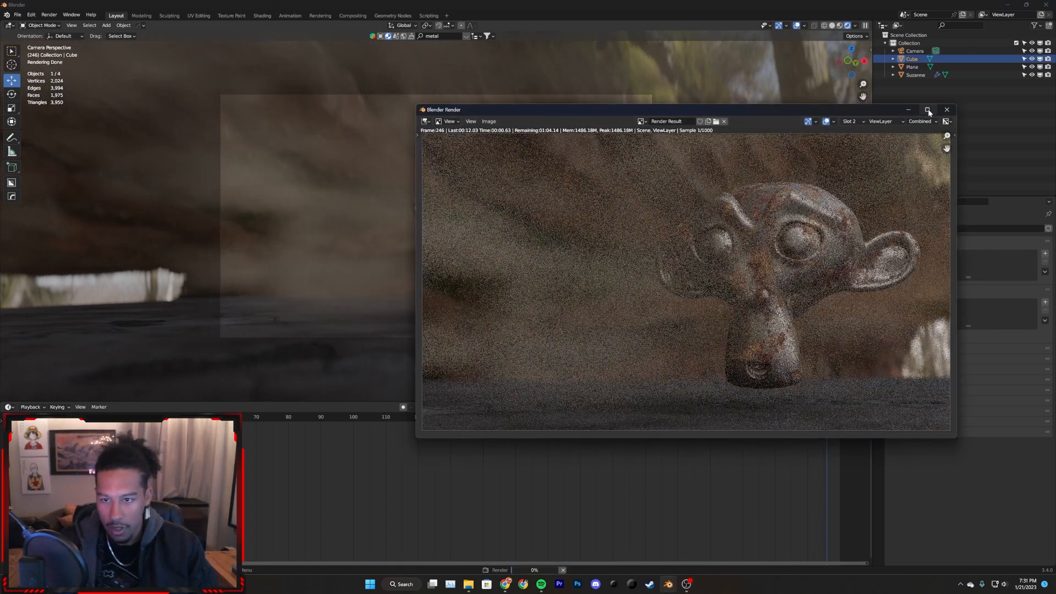
click(927, 109)
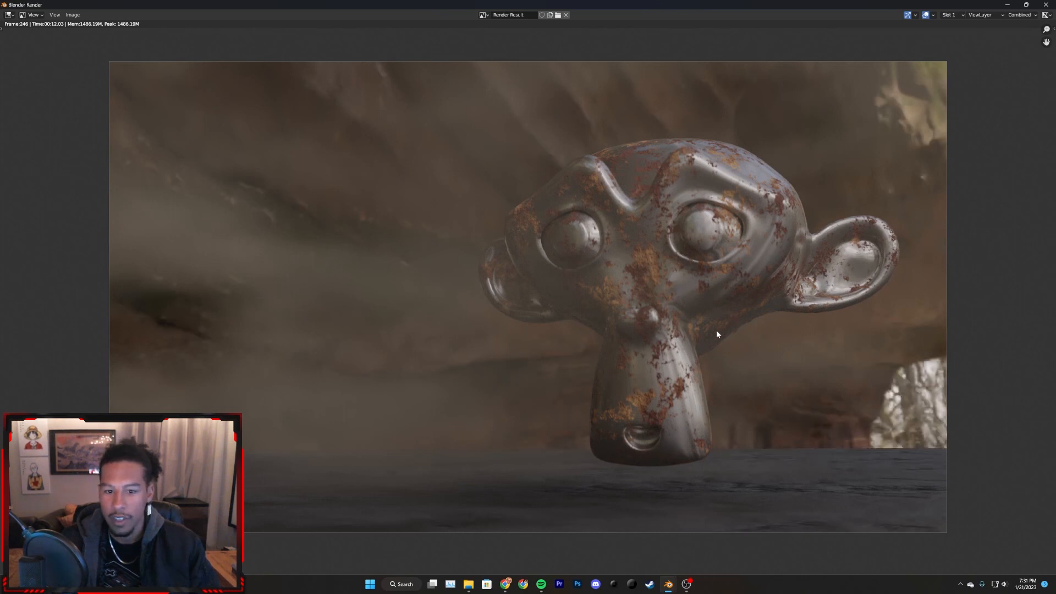
key(j)
key(j)
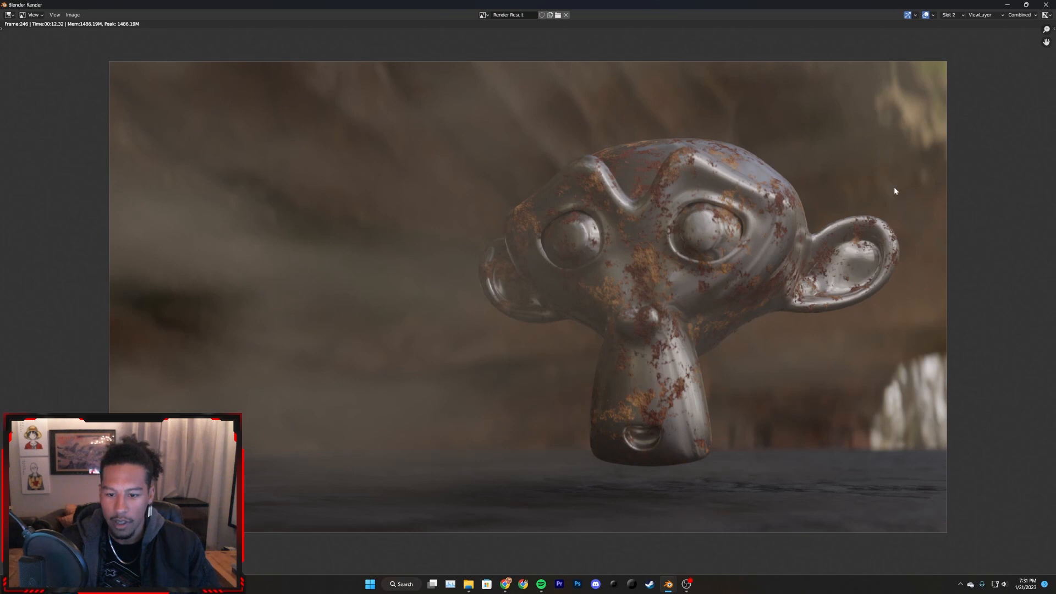